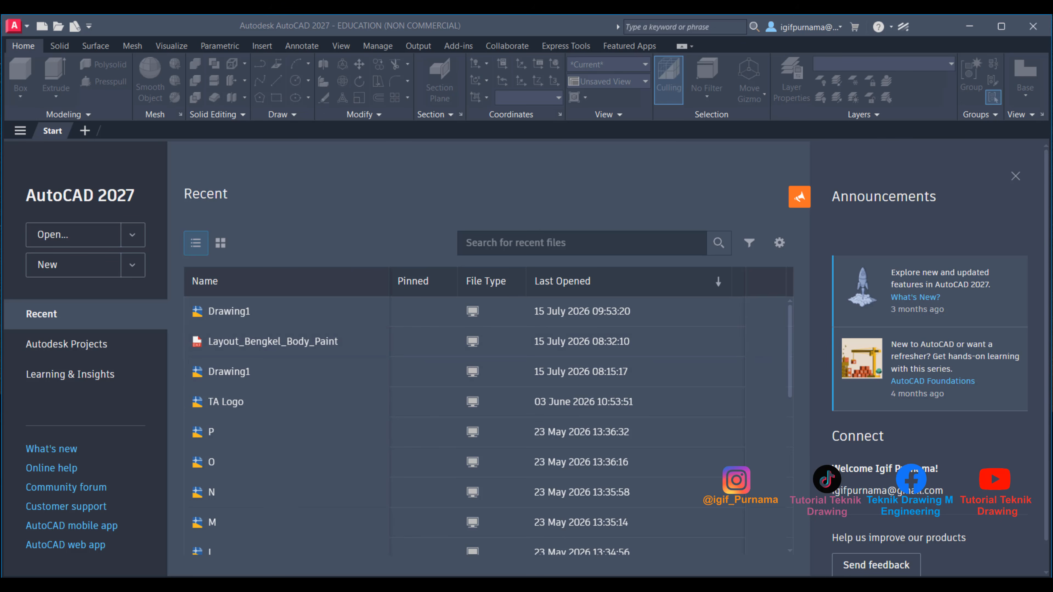
Step: Switch to the dimensioned part image in the image viewer and examine the whole isometric view at full window size
key(alt+Tab)
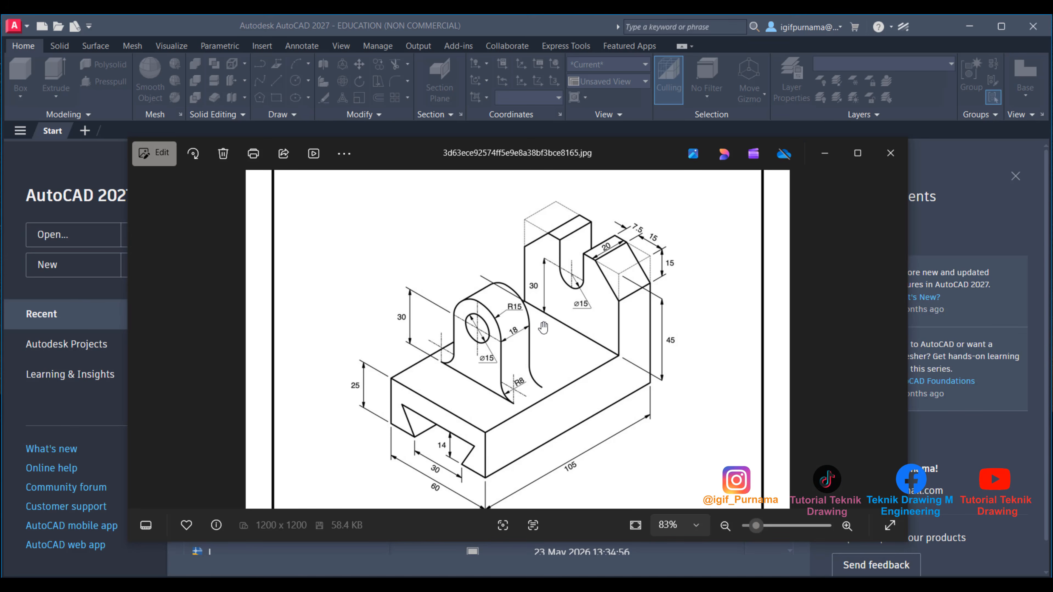
click(857, 153)
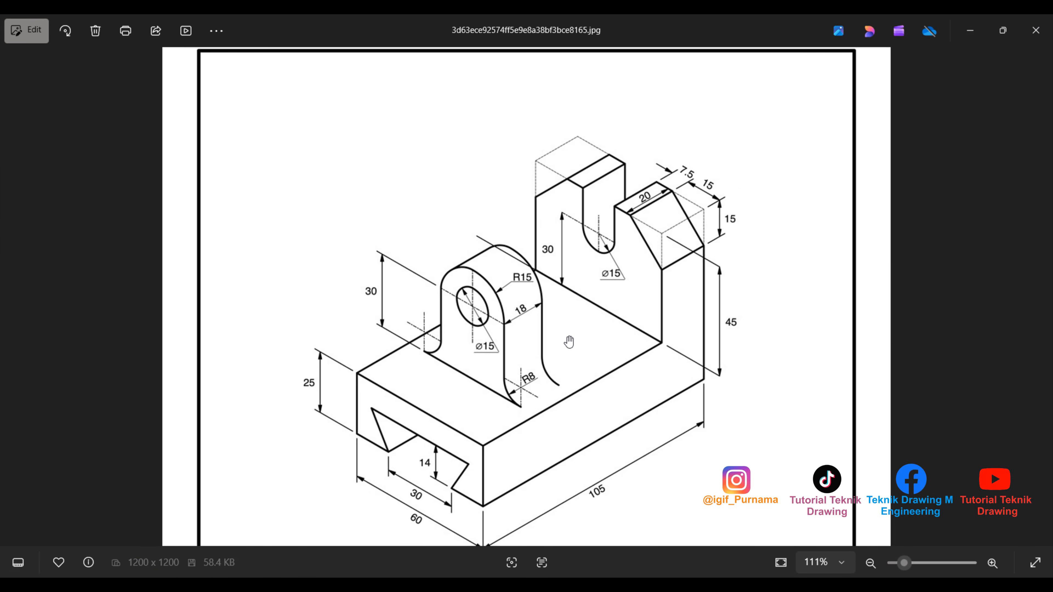
scroll(567, 303, down, 2)
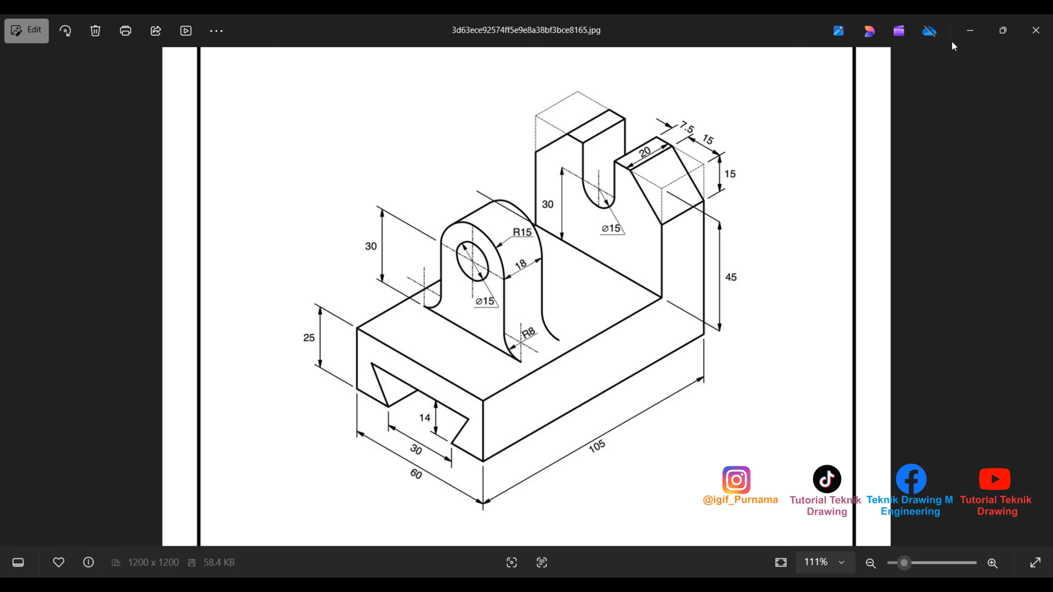
click(970, 30)
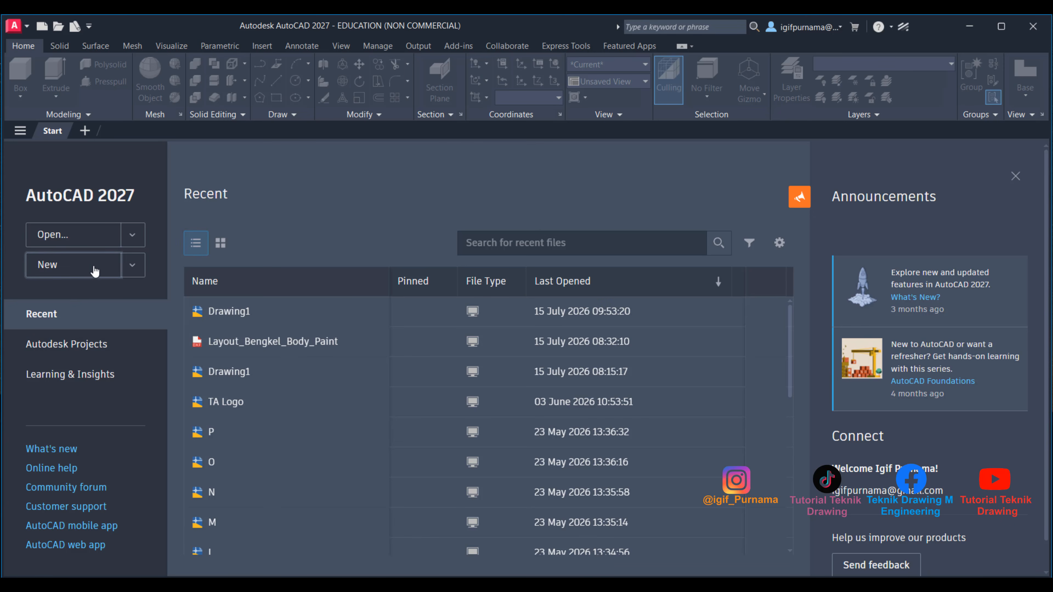
Step: Create a new drawing, shrink the reference image window to cover only part of the drawing area, and return to the drawing
click(94, 270)
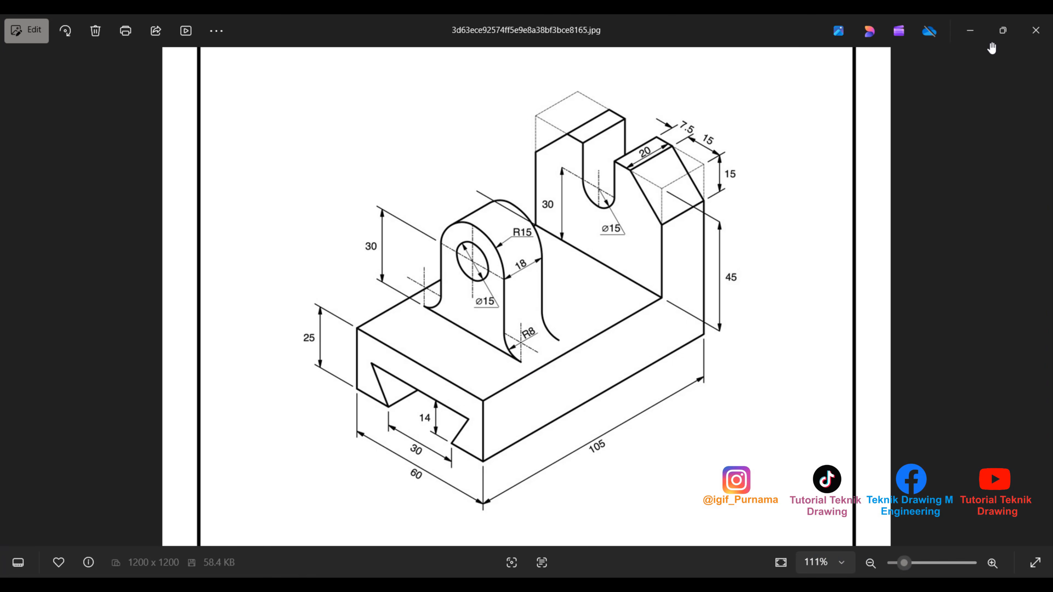
click(1003, 30)
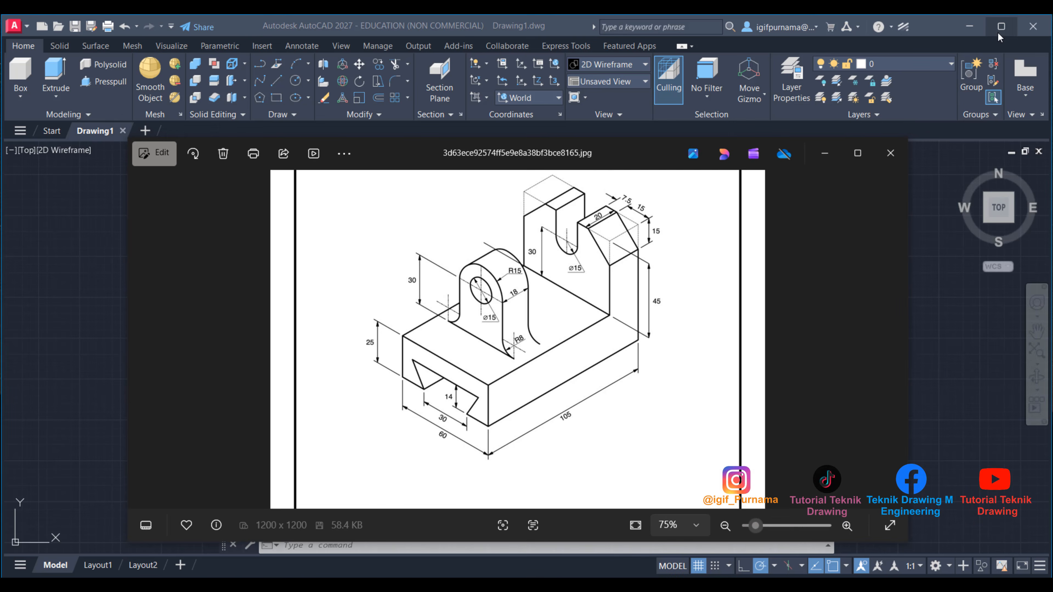
drag(621, 153, 662, 151)
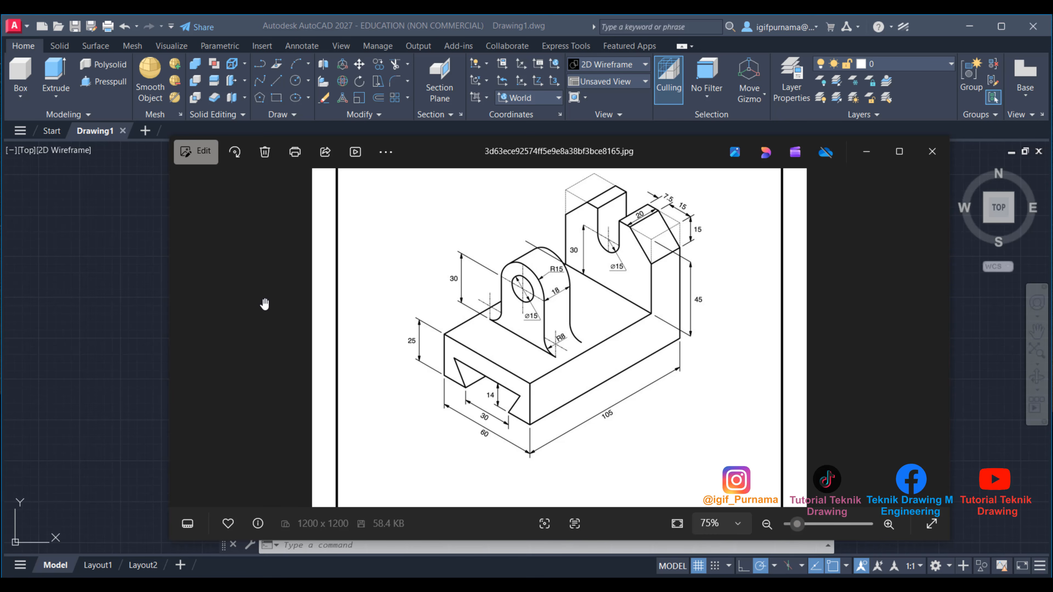
drag(168, 283, 421, 313)
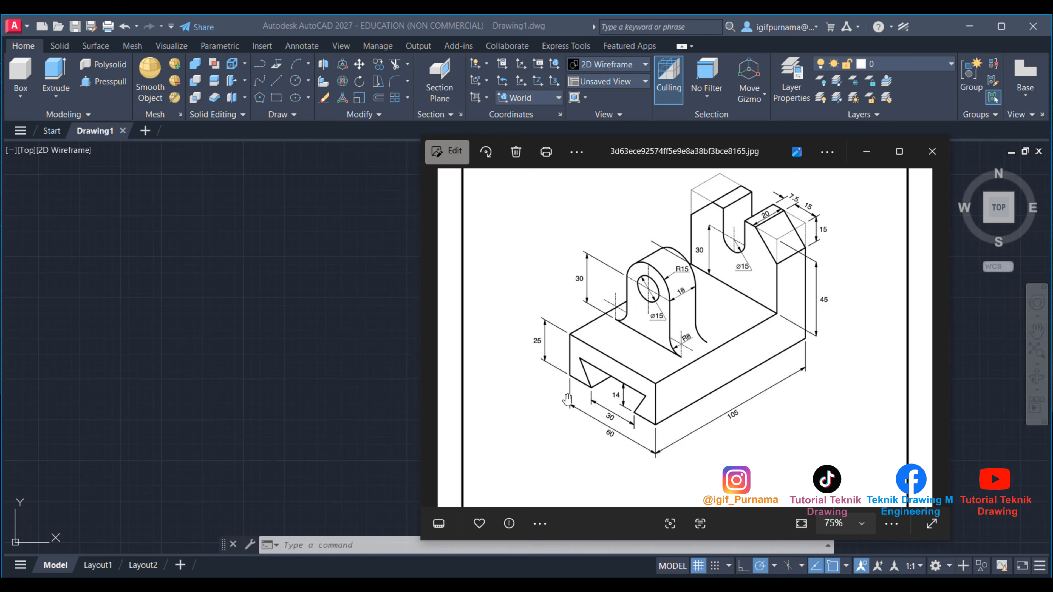
click(392, 338)
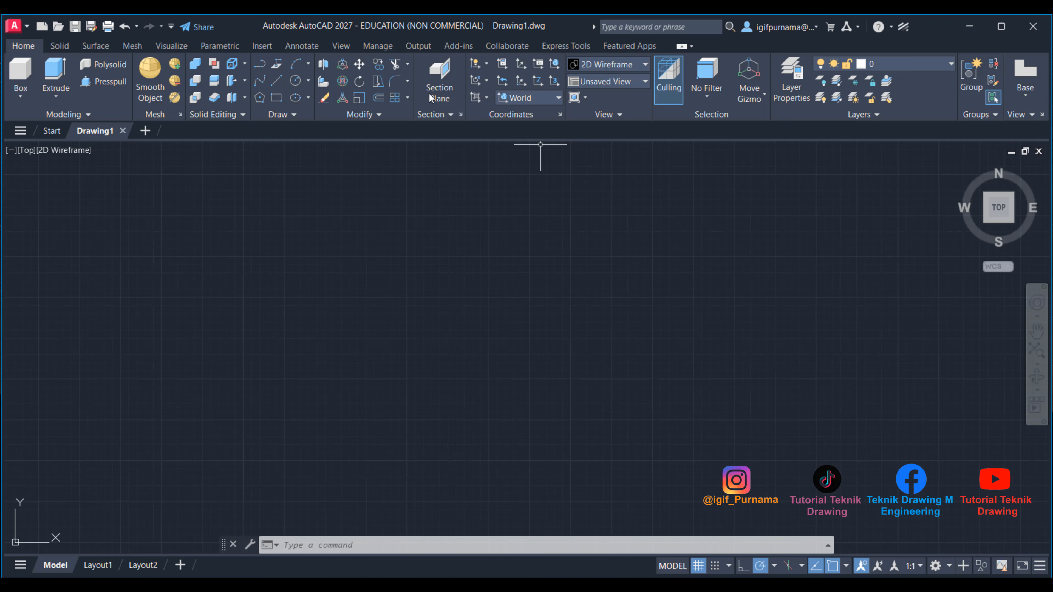
Step: Draw an upright rectangle by dimensions, with length 25 and width 60
click(273, 103)
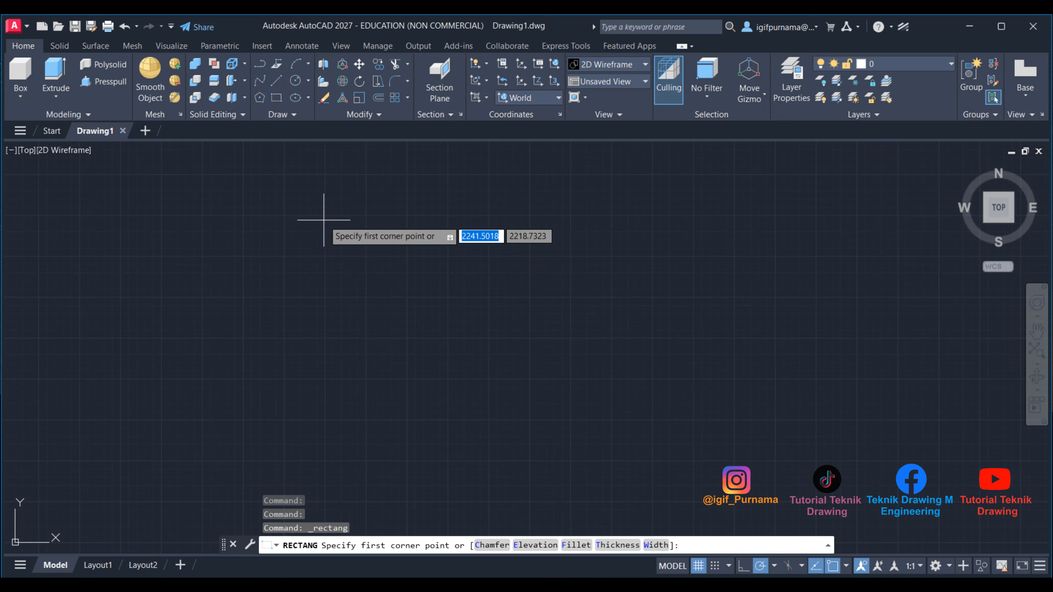
click(311, 210)
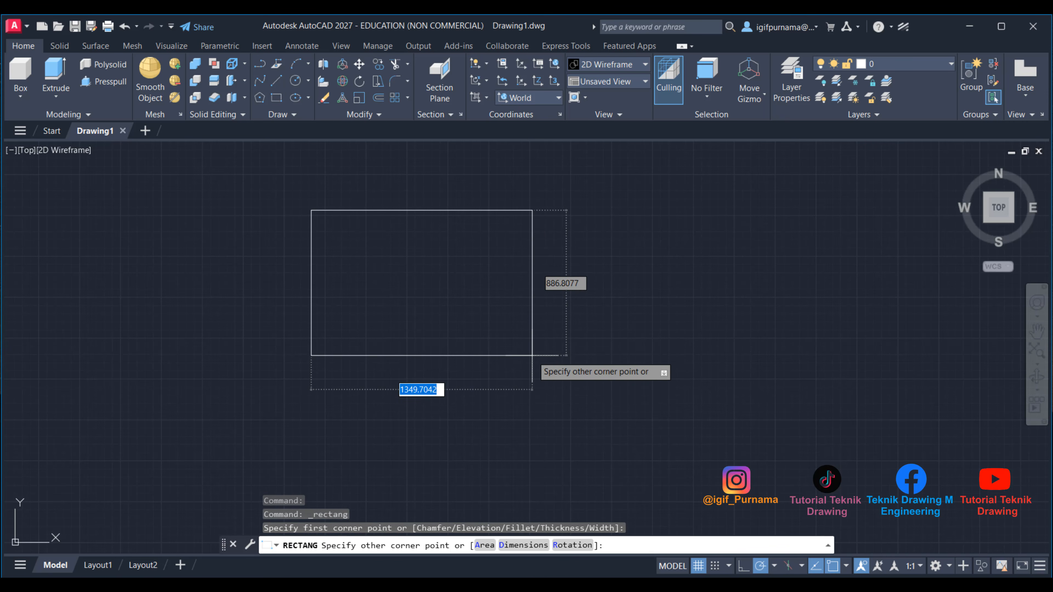
text(d)
key(Return)
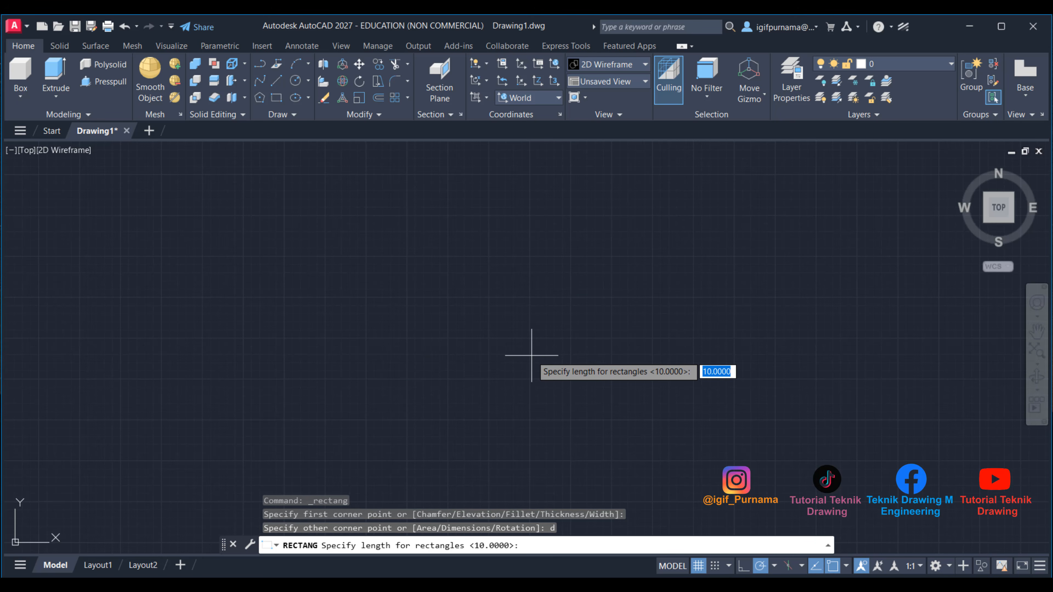
key(alt+Tab)
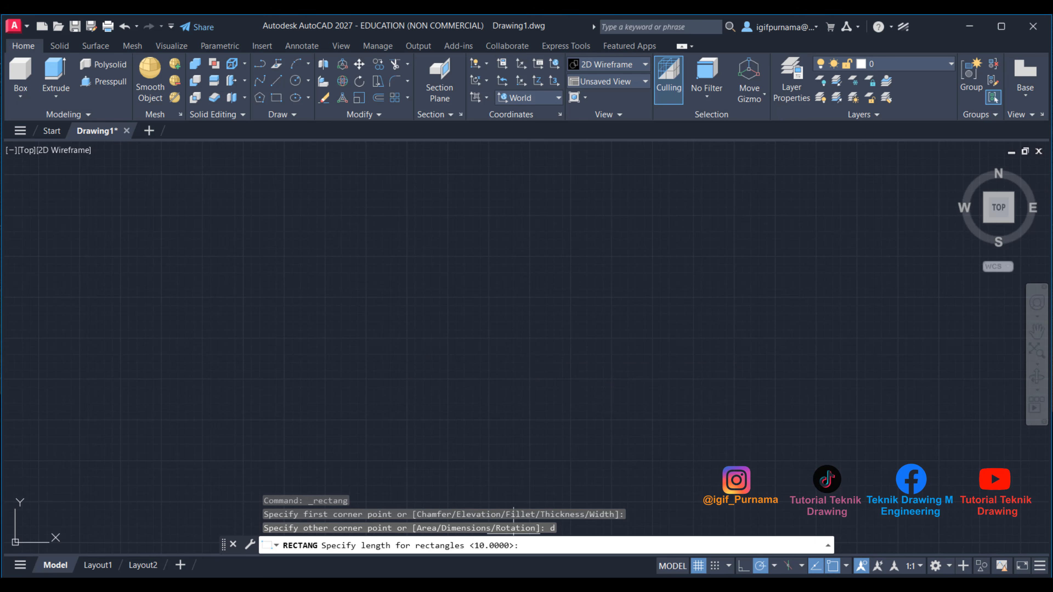
key(alt+Tab)
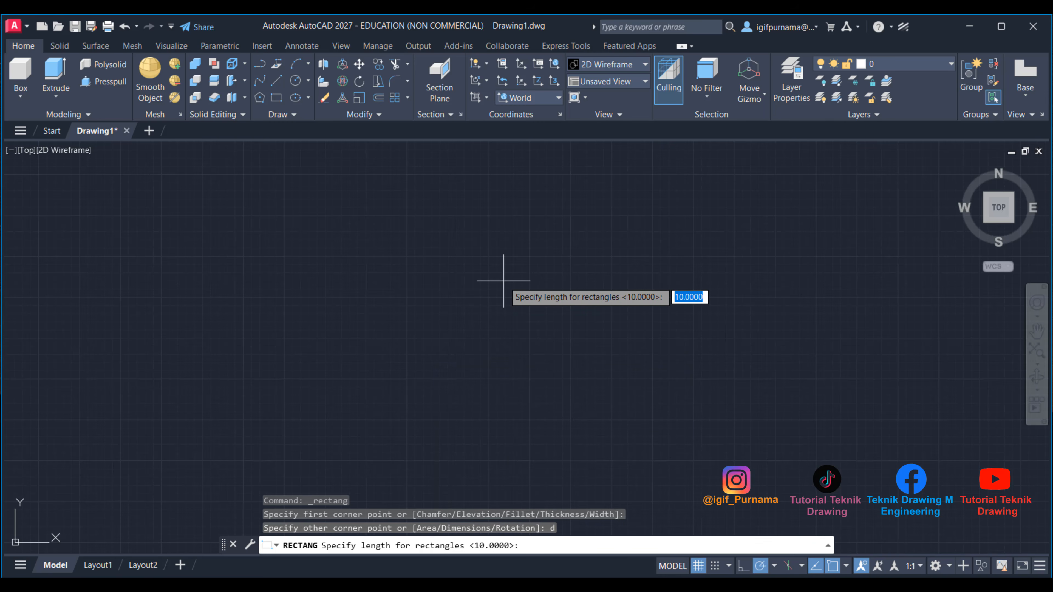
text(25)
key(Return)
text(60)
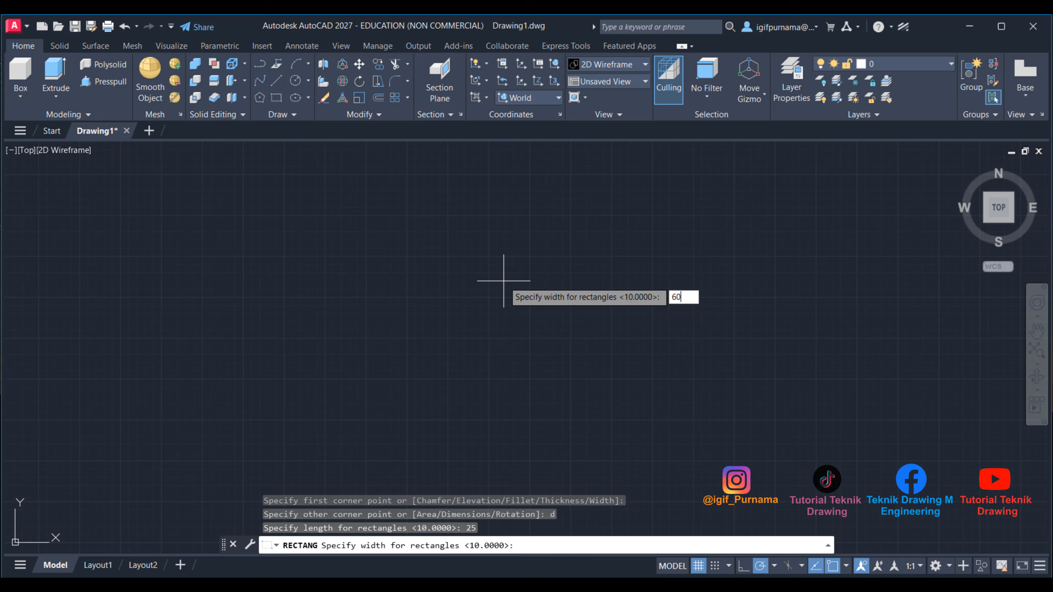
key(Return)
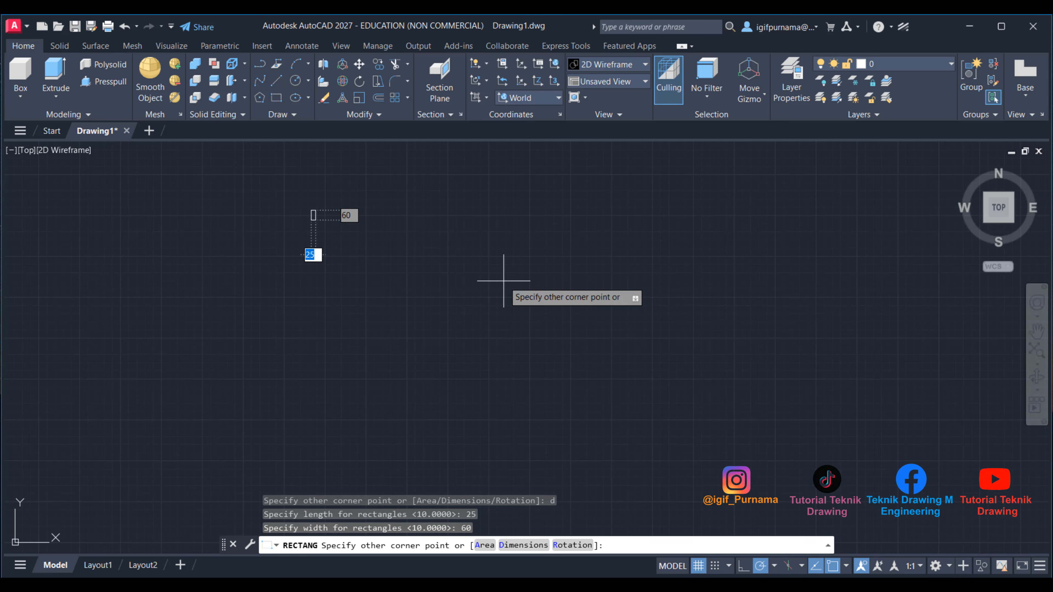
click(504, 281)
scroll(313, 213, up, 10)
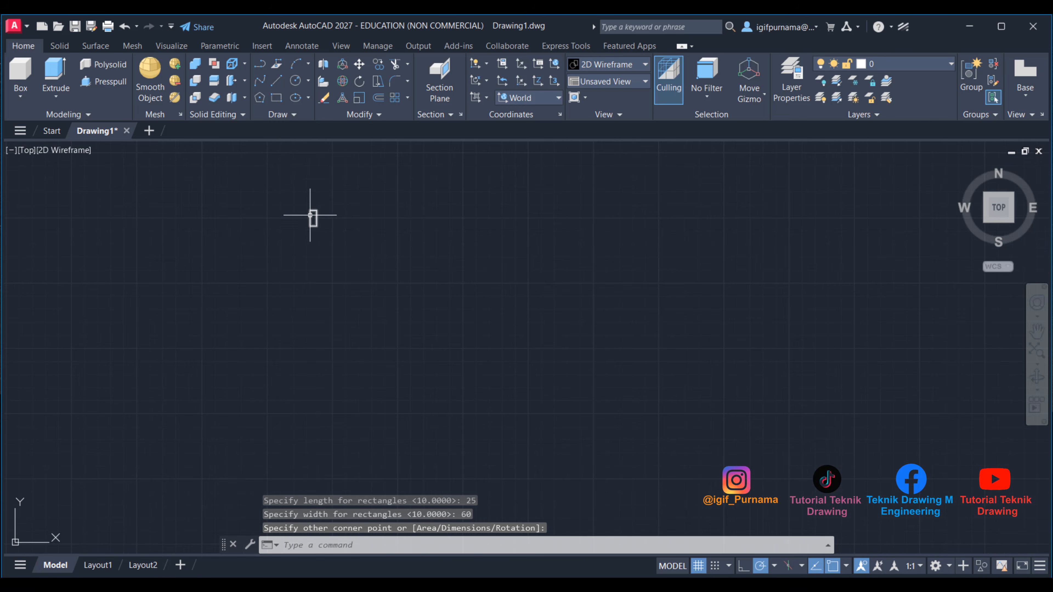
scroll(312, 212, up, 2)
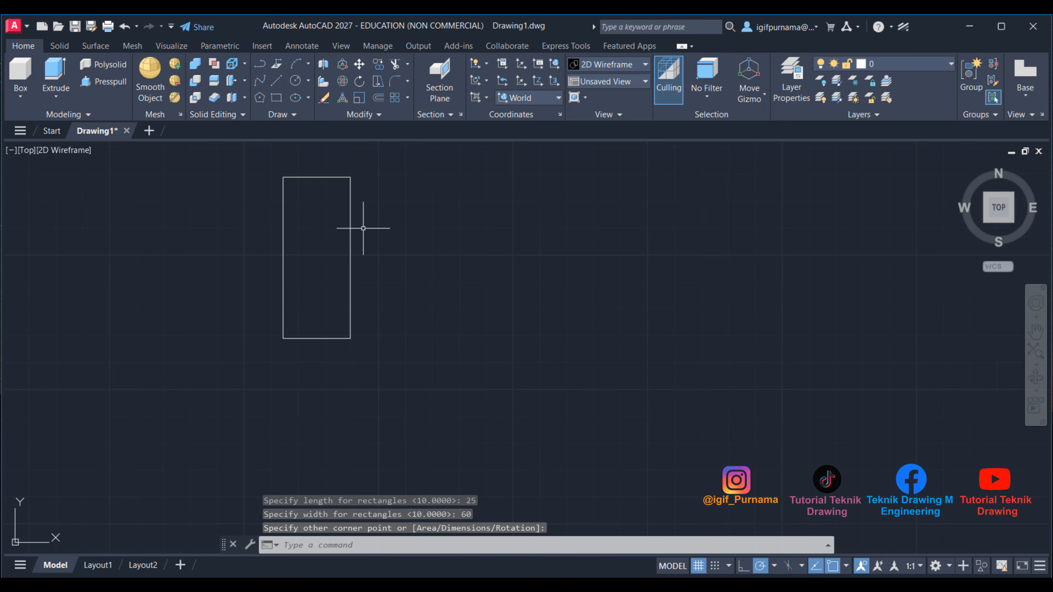
Step: Draw a second rectangle beside the upright one by dimensions, with length 60 and width 25
click(276, 97)
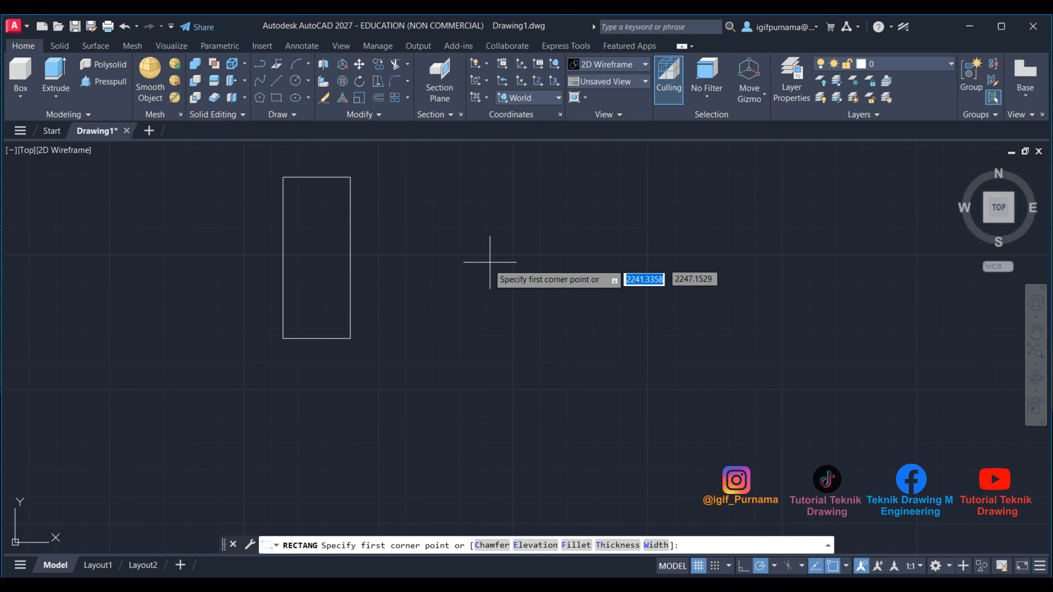
click(431, 221)
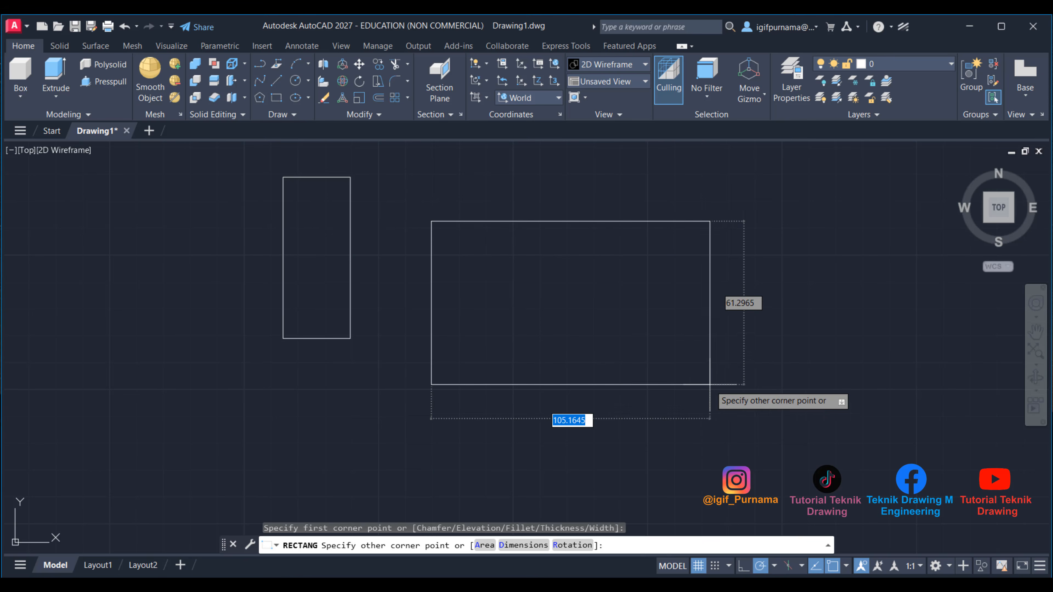
text(d)
key(Return)
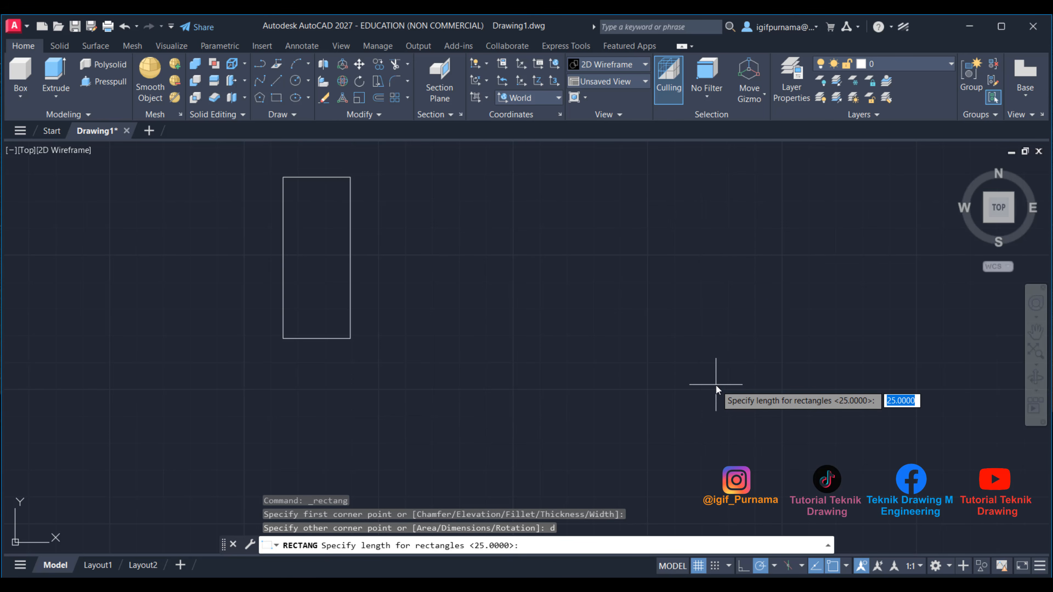
text(60)
key(Return)
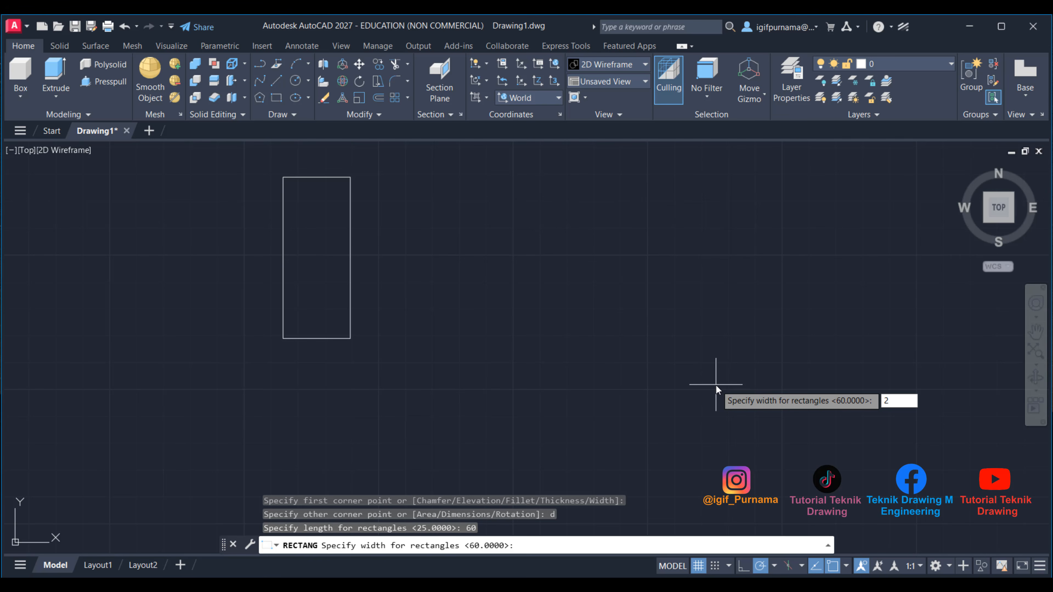
text(5)
key(Return)
click(715, 385)
scroll(488, 220, up, 4)
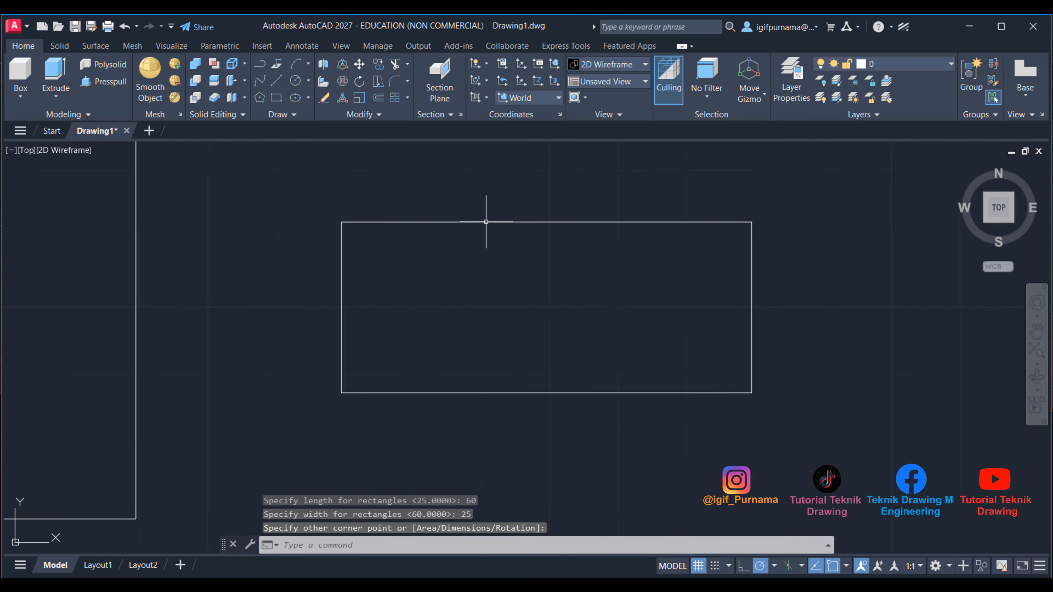
Step: Put the reference image away and erase the upright rectangle
scroll(512, 324, down, 2)
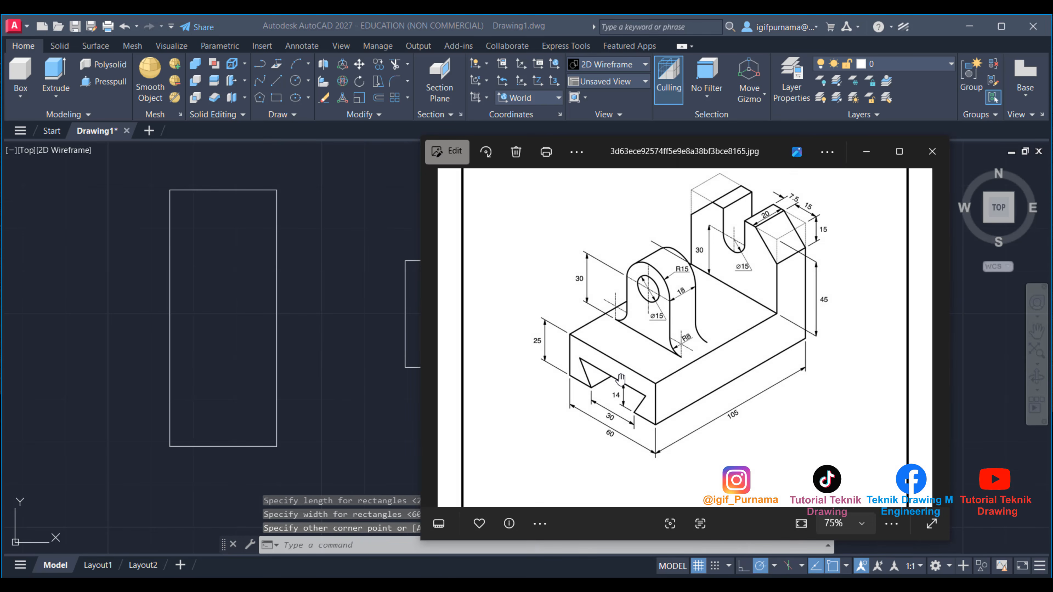
click(866, 151)
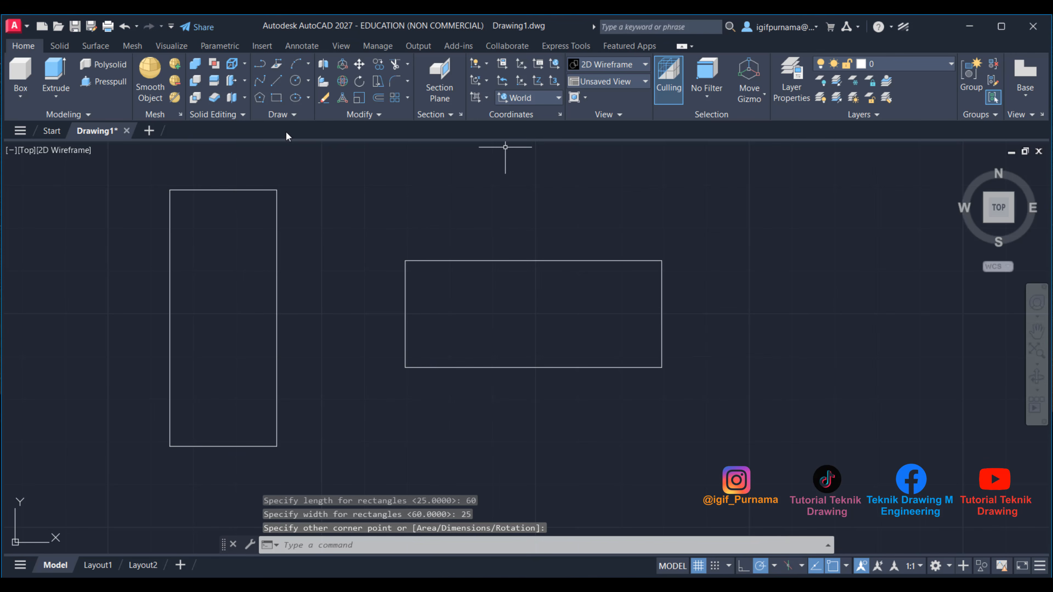
click(324, 99)
click(315, 458)
click(211, 314)
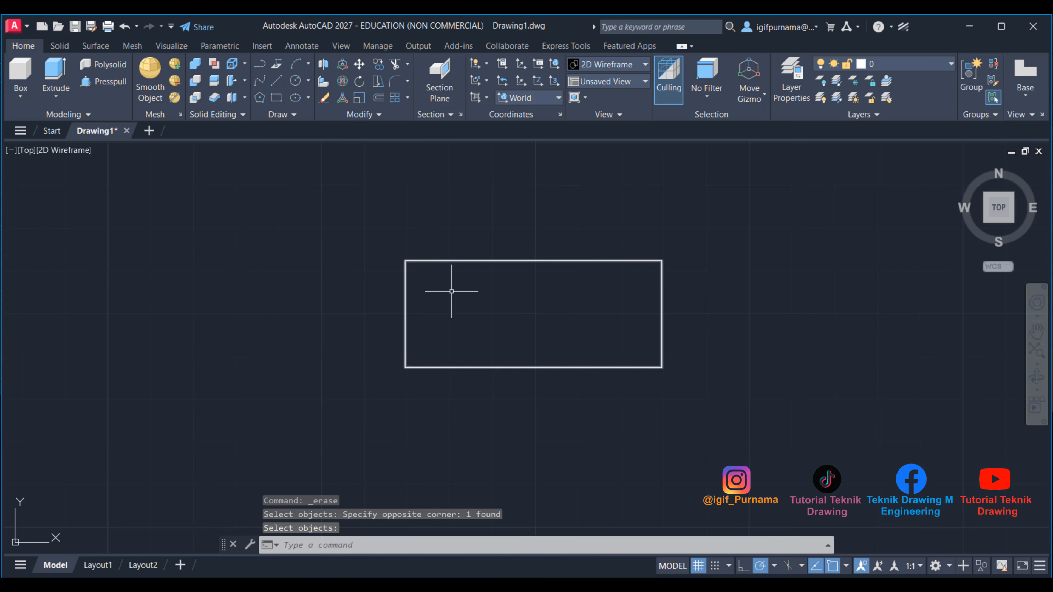
scroll(549, 355, up, 2)
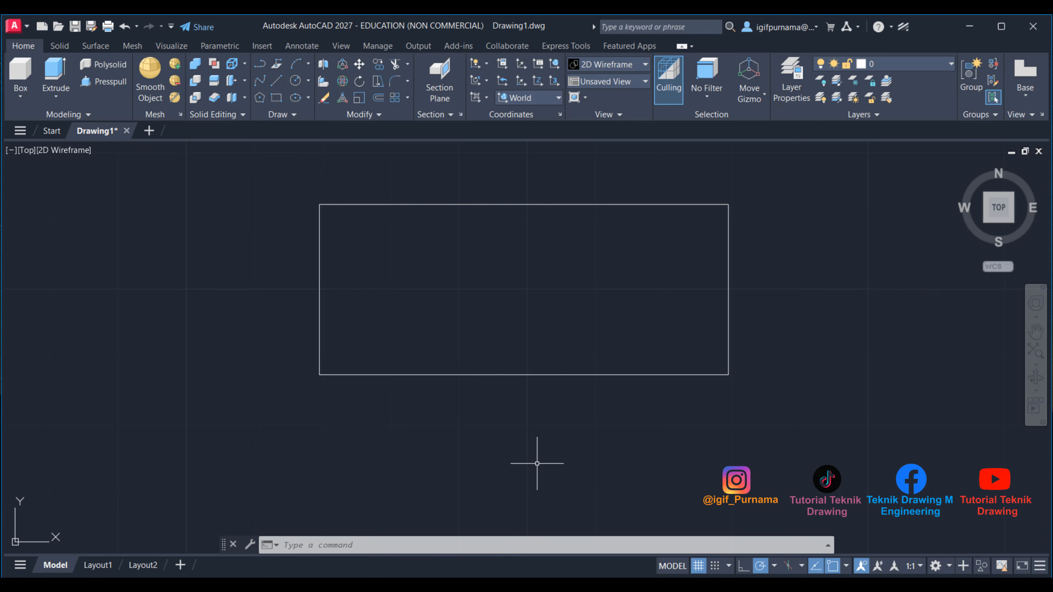
Step: Examine the dovetail slot's dimensions on the front face of the base in the reference image
click(367, 586)
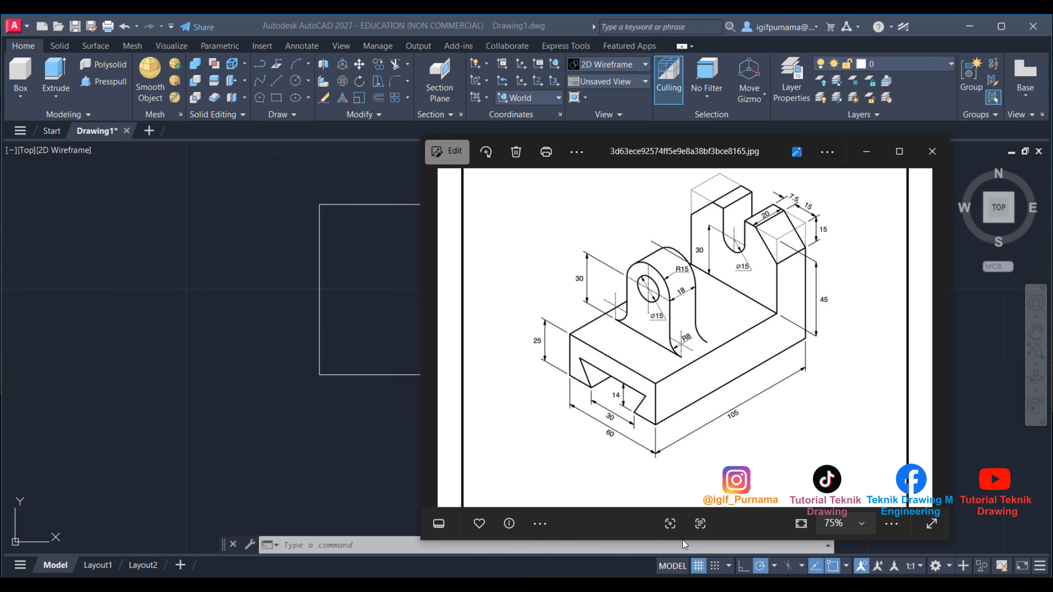
scroll(647, 374, up, 8)
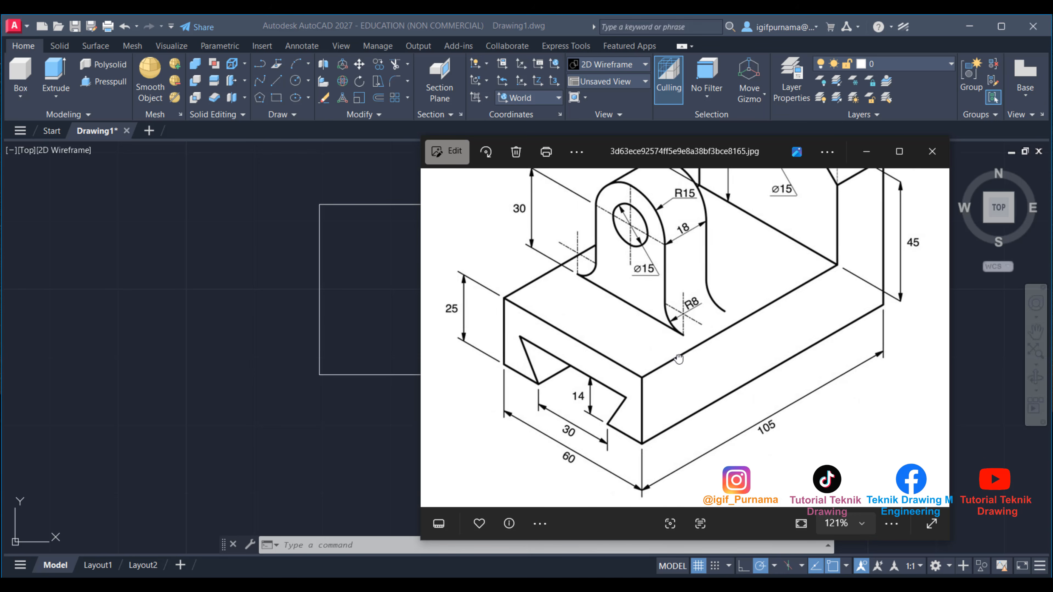
scroll(583, 373, up, 2)
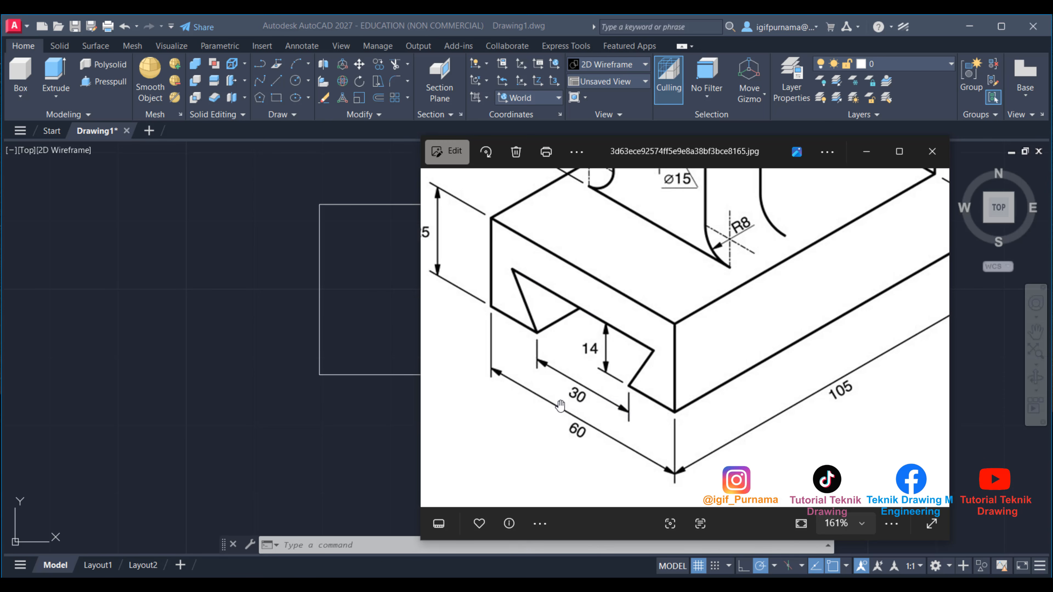
drag(601, 333, 629, 372)
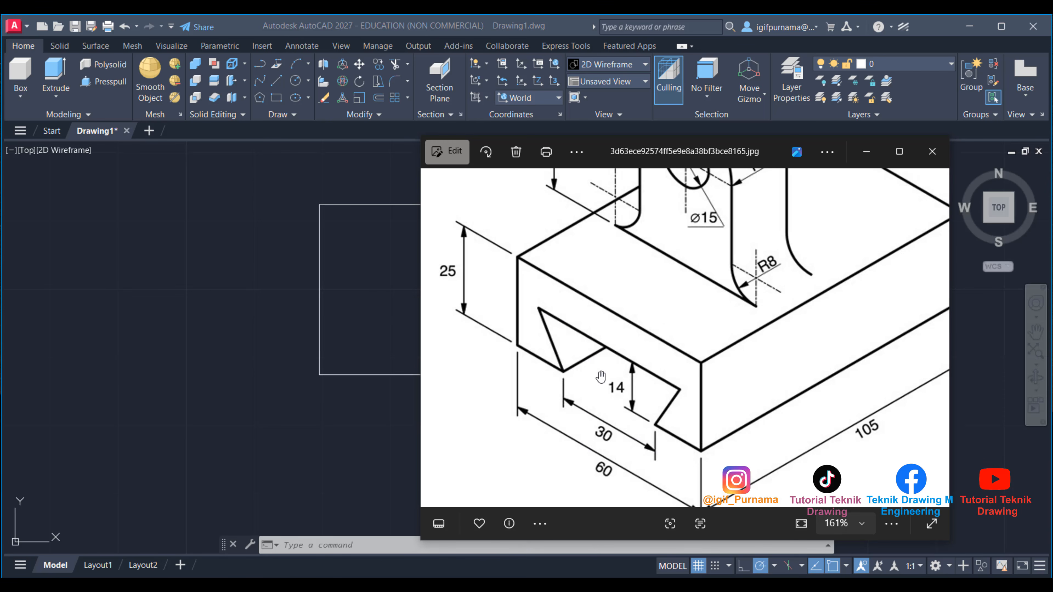
scroll(533, 338, down, 4)
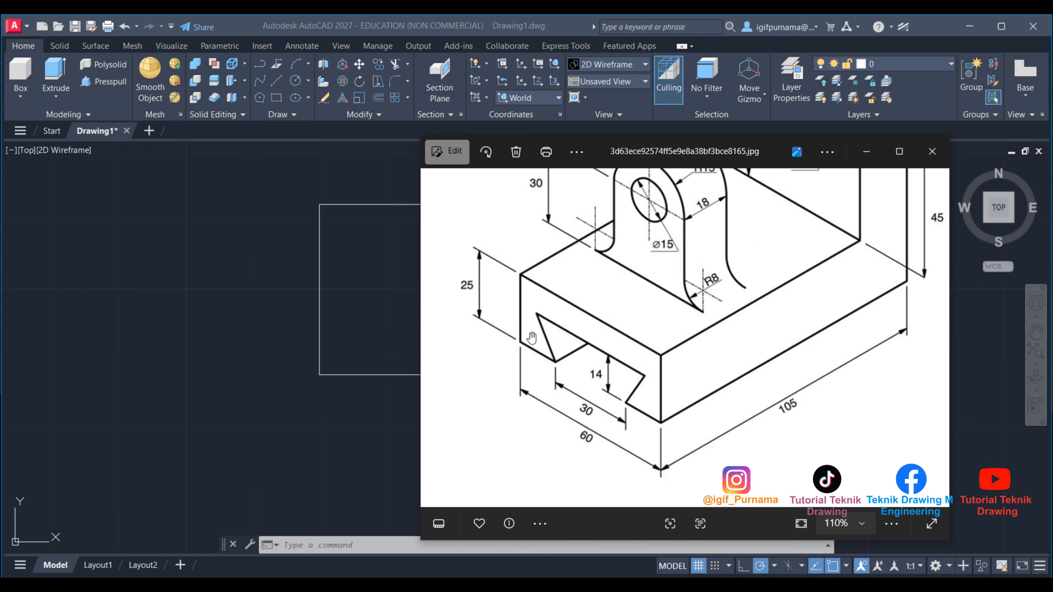
scroll(572, 387, up, 2)
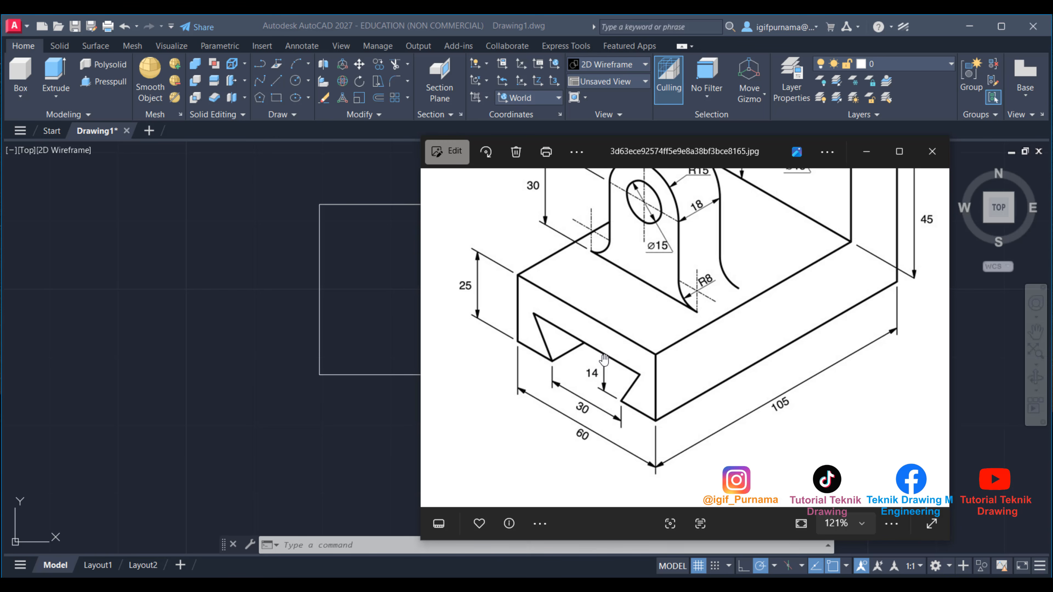
click(866, 152)
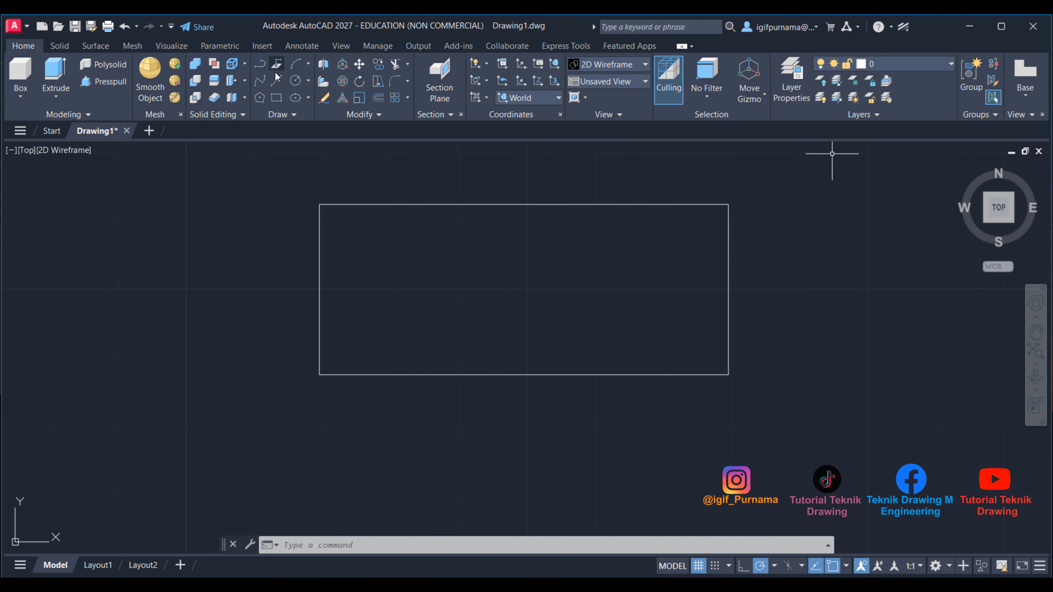
Step: Draw a vertical line 14 long upward from the midpoint of the rectangle's lower edge
click(276, 81)
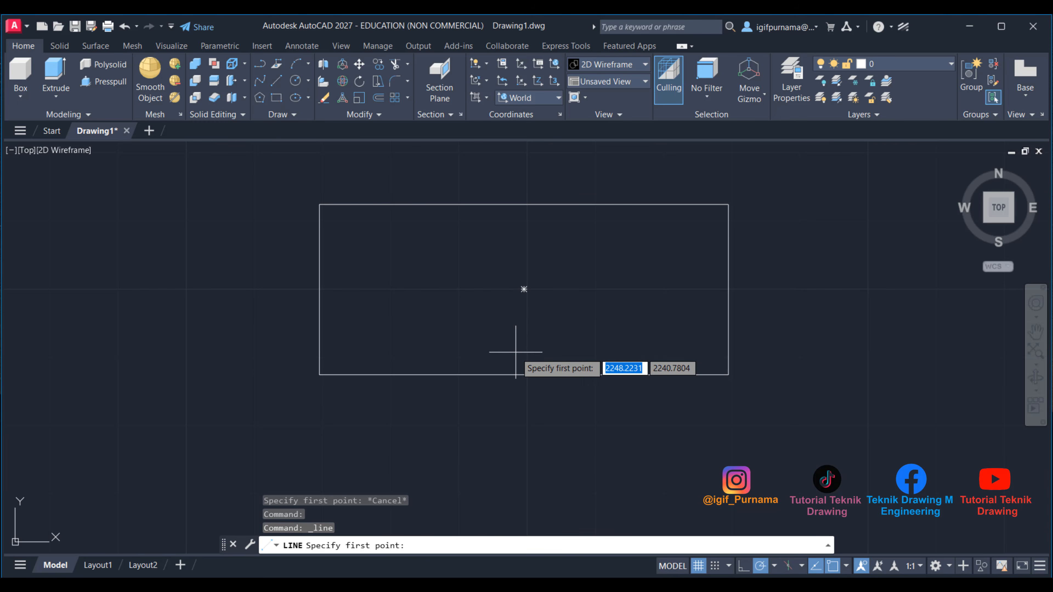
click(481, 585)
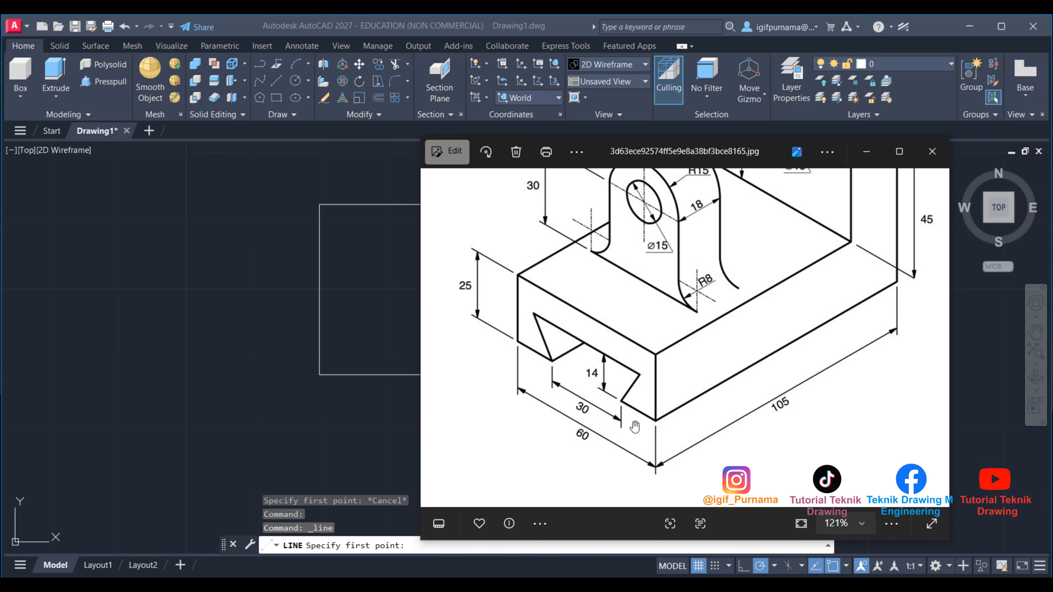
click(866, 152)
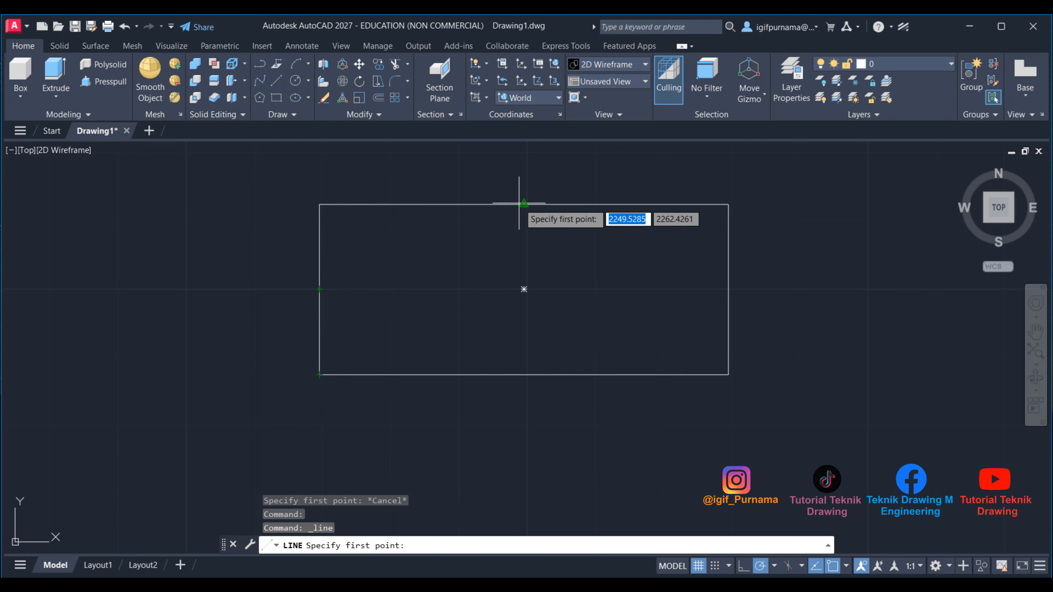
click(524, 375)
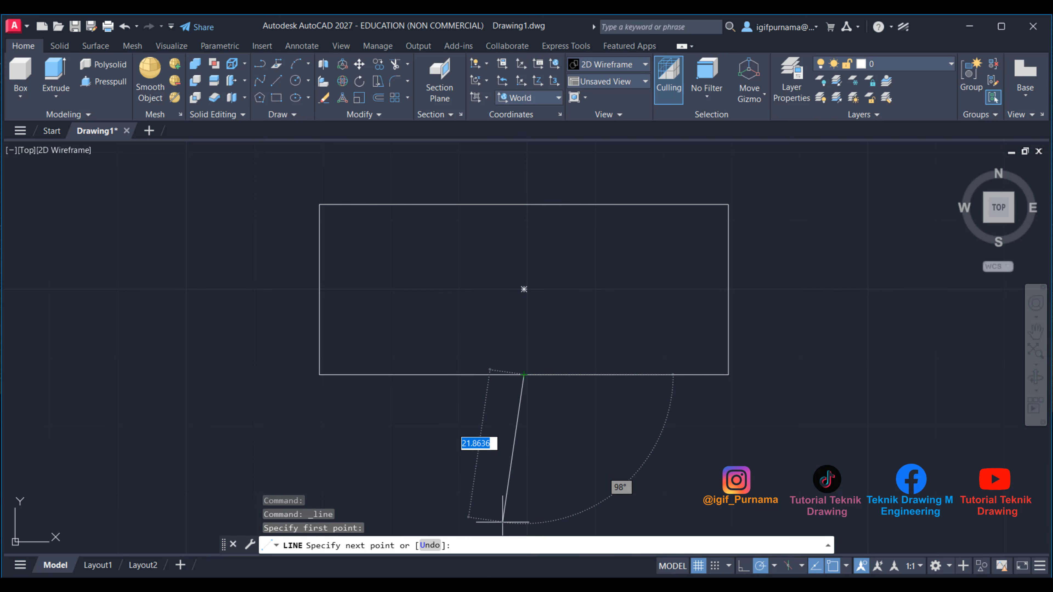
click(496, 586)
click(497, 585)
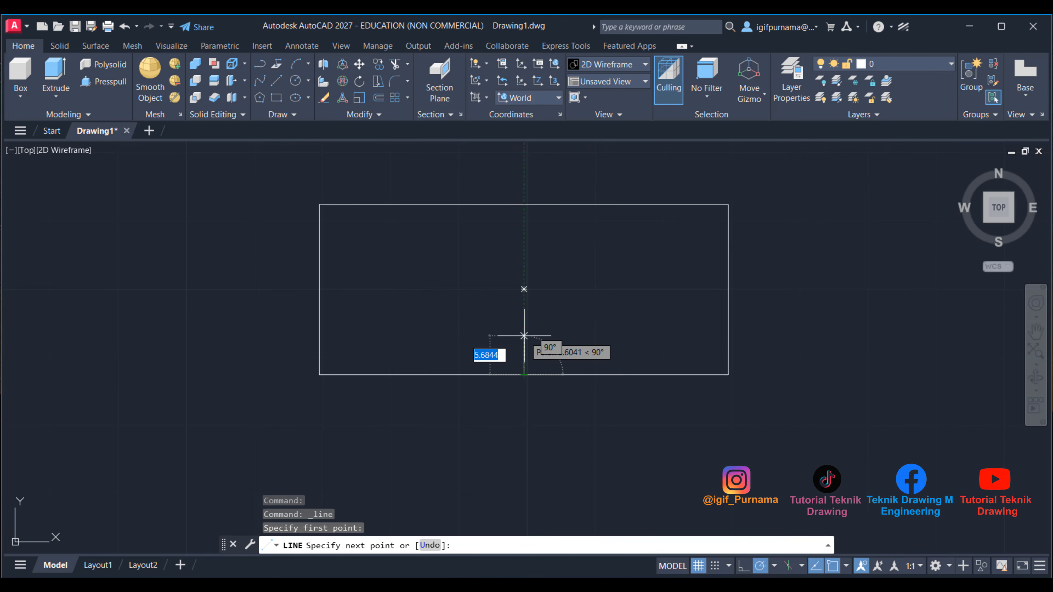
text(1)
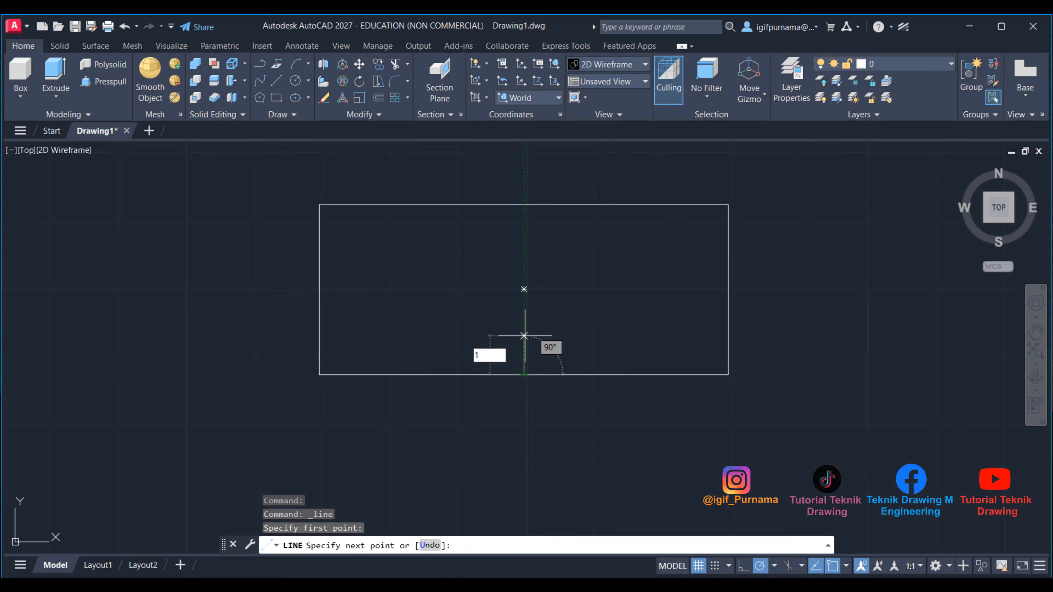
text(4)
key(Return)
right_click(526, 335)
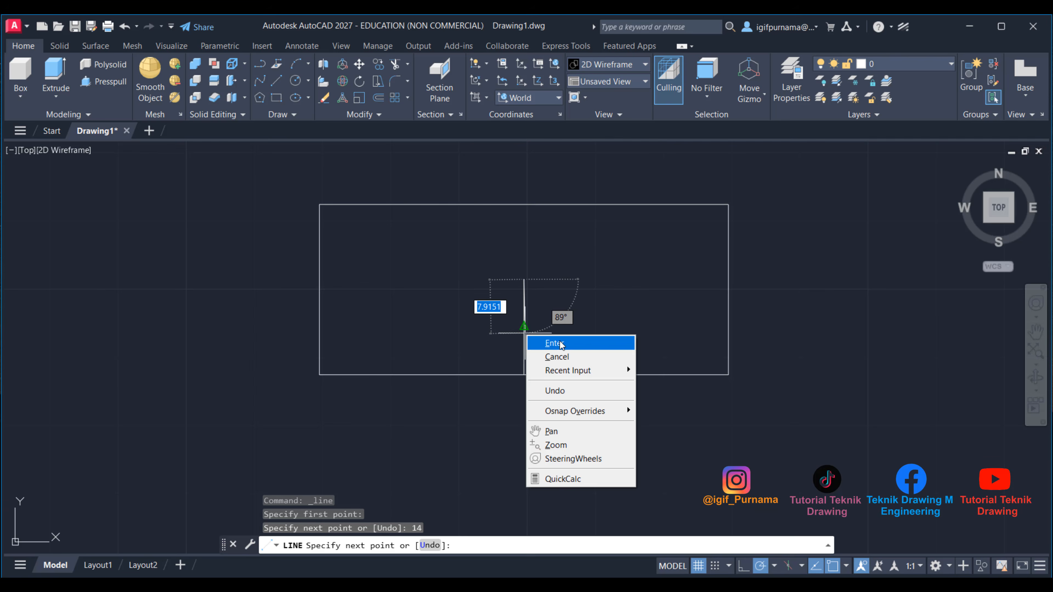
click(543, 344)
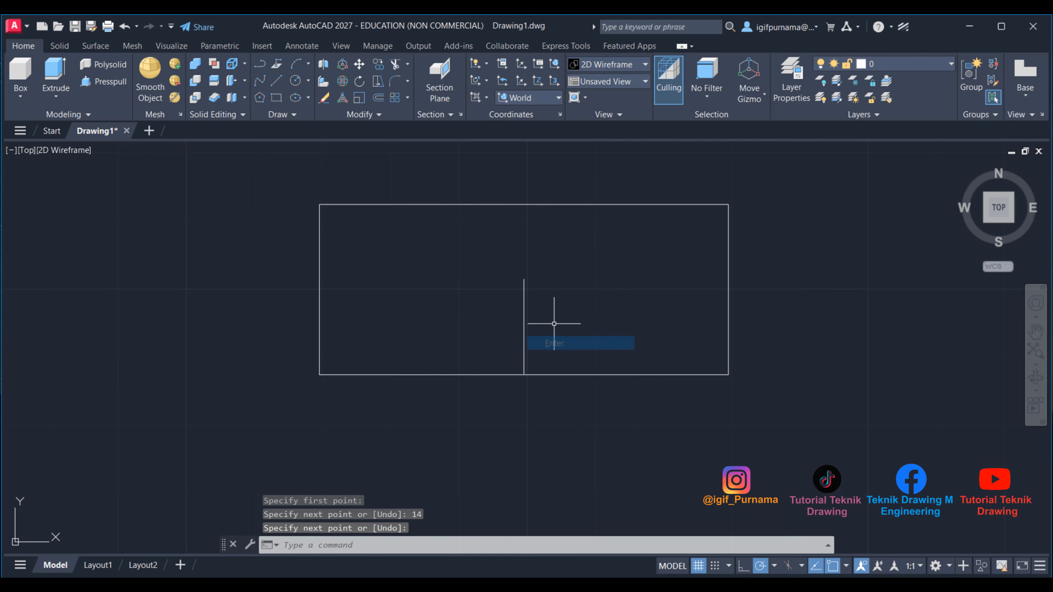
right_click(463, 178)
click(502, 423)
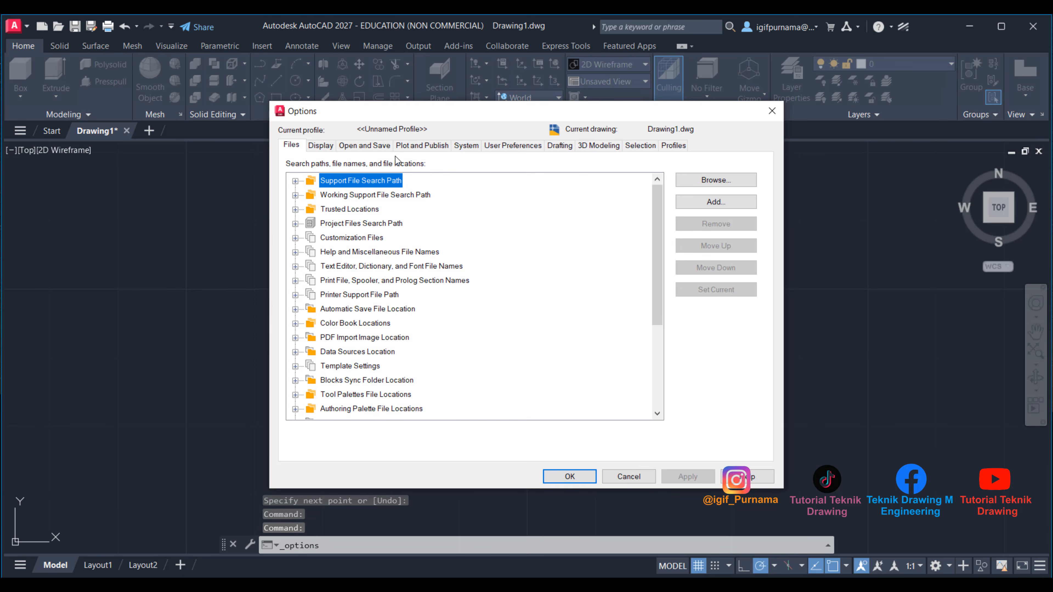
click(420, 145)
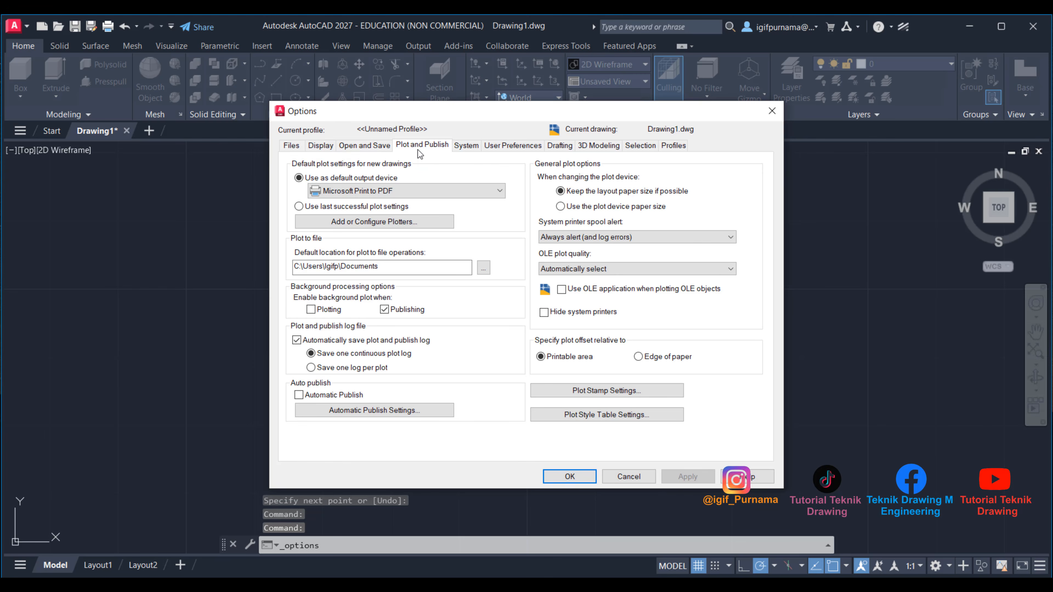
click(461, 147)
click(501, 146)
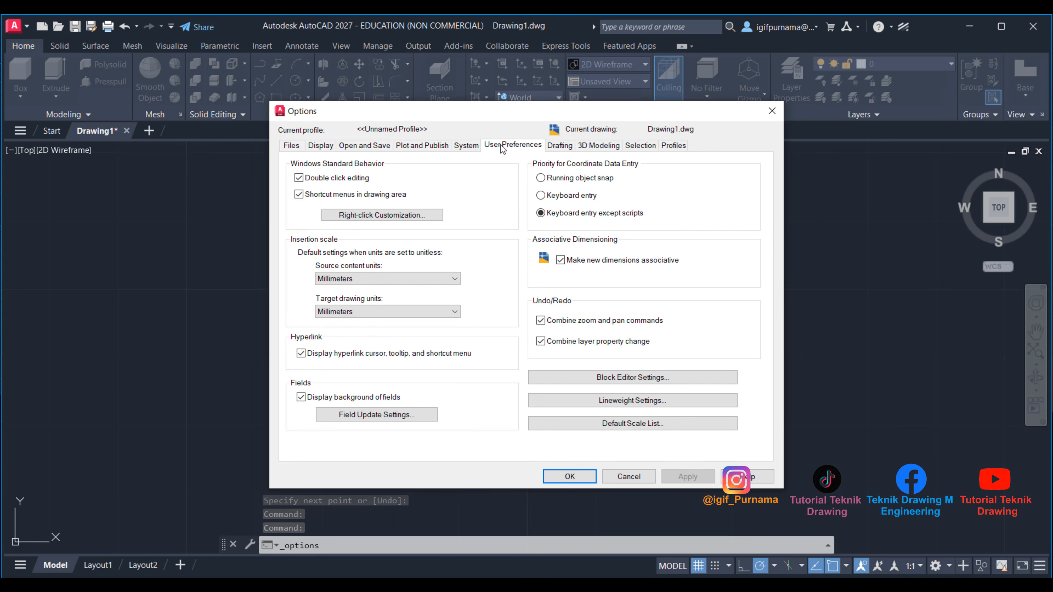
click(630, 477)
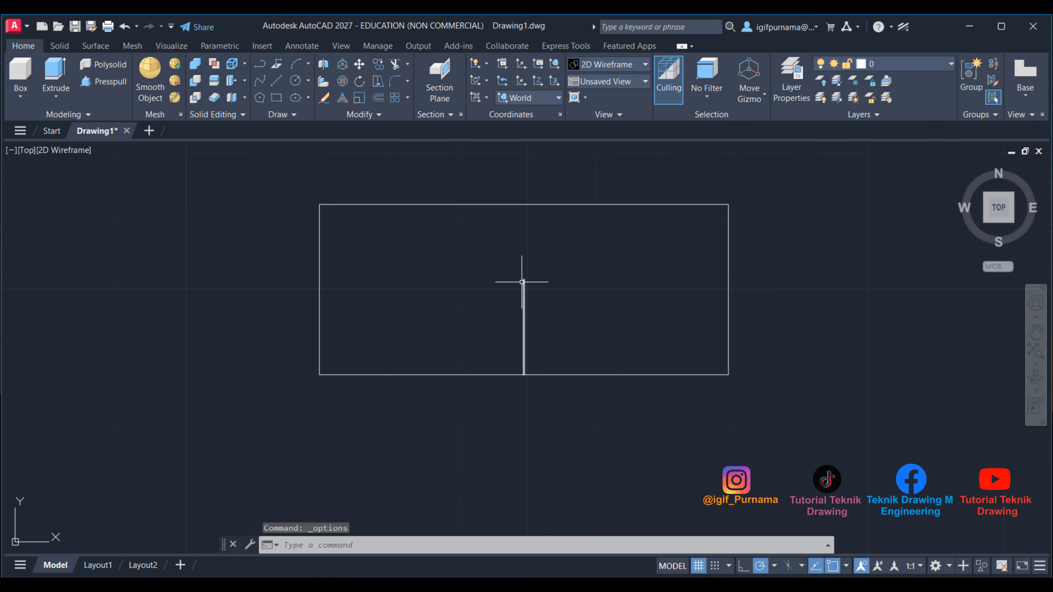
Step: Draw a horizontal line 50 long outside the rectangle, below and to the right of it, for the slot's upper edge
scroll(522, 277, up, 4)
scroll(529, 302, down, 2)
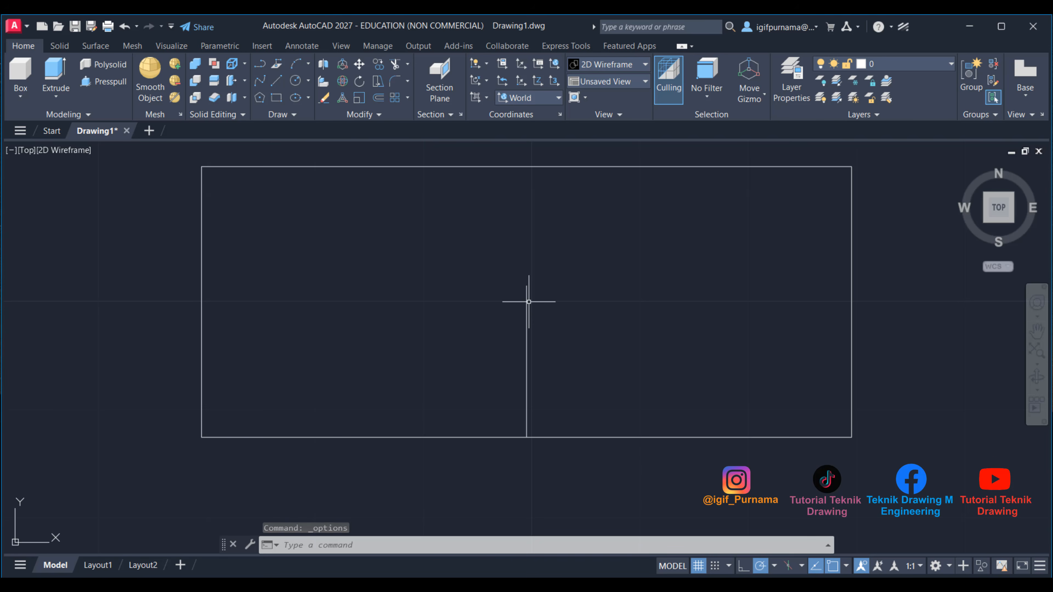
click(486, 586)
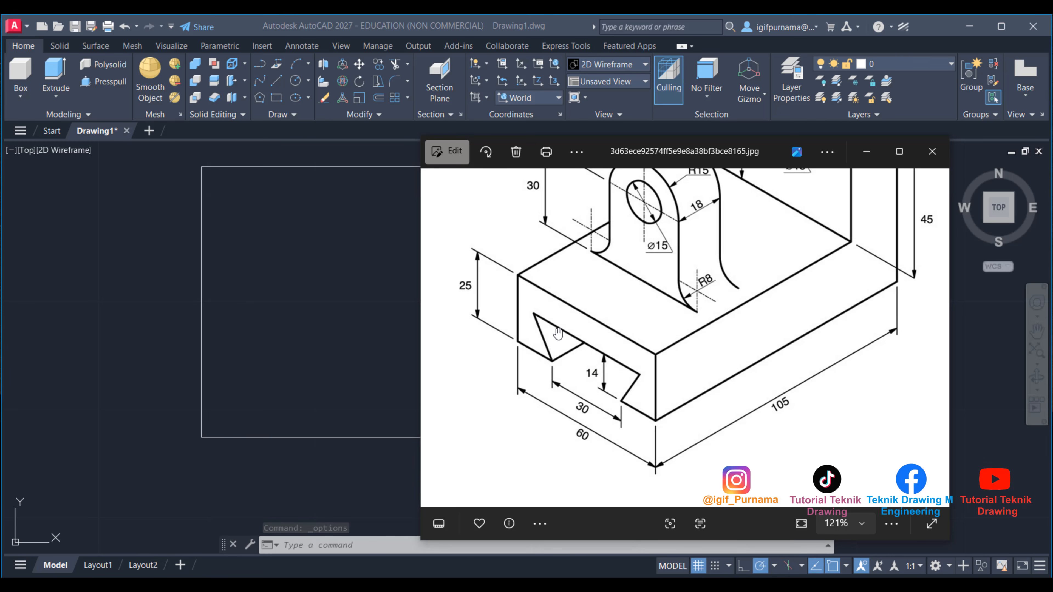
click(867, 151)
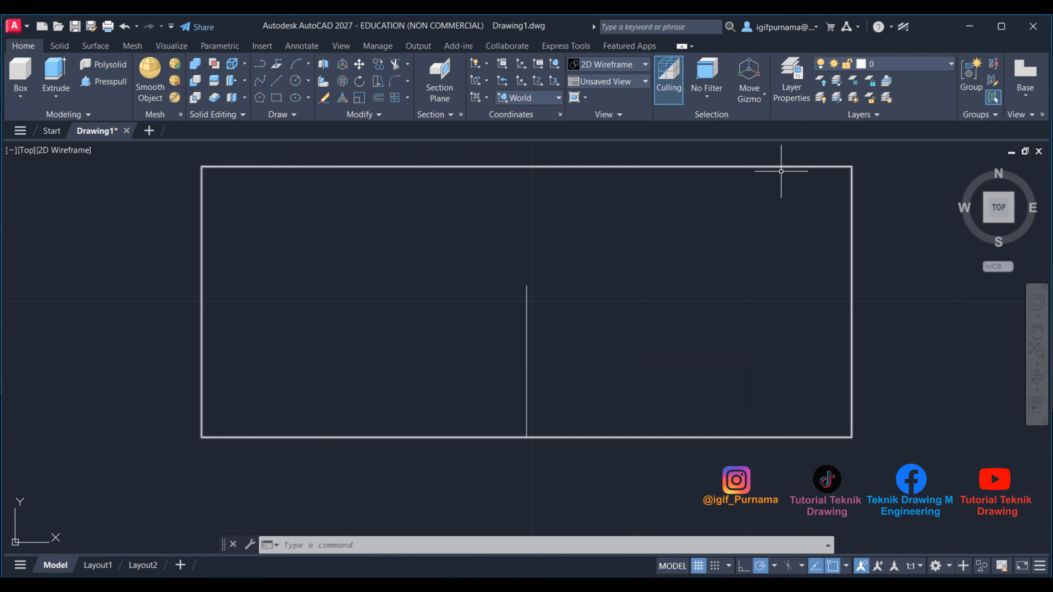
text(l)
key(Return)
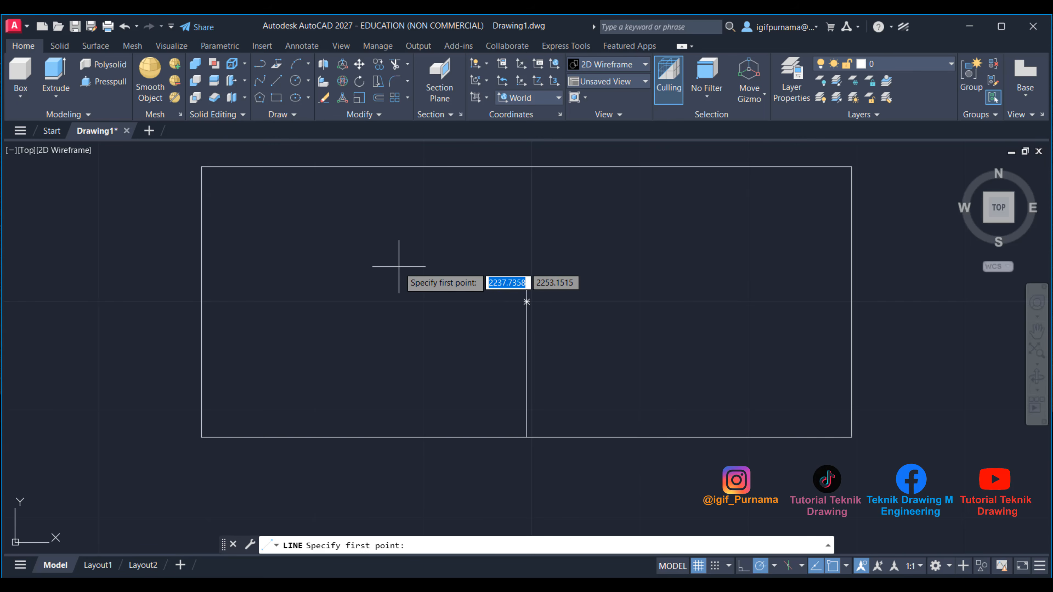
scroll(398, 267, down, 3)
click(580, 385)
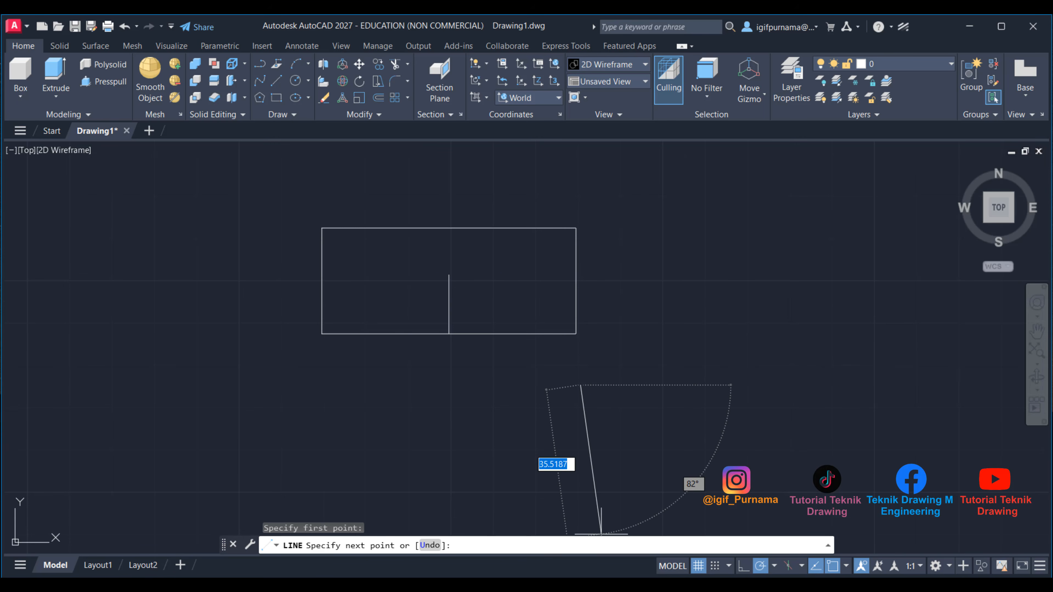
key(alt+Tab)
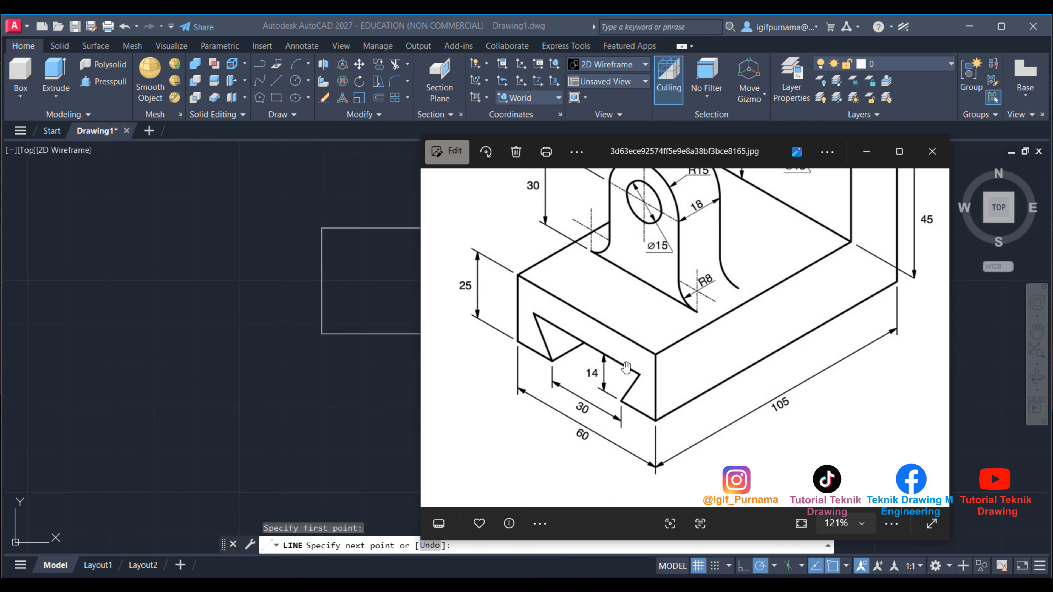
click(867, 152)
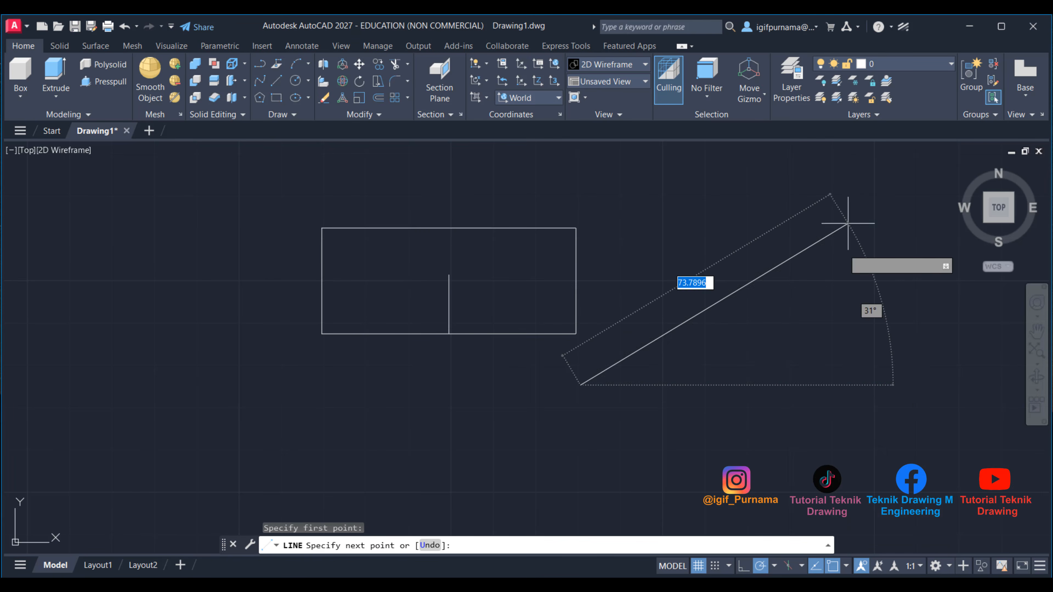
text(50)
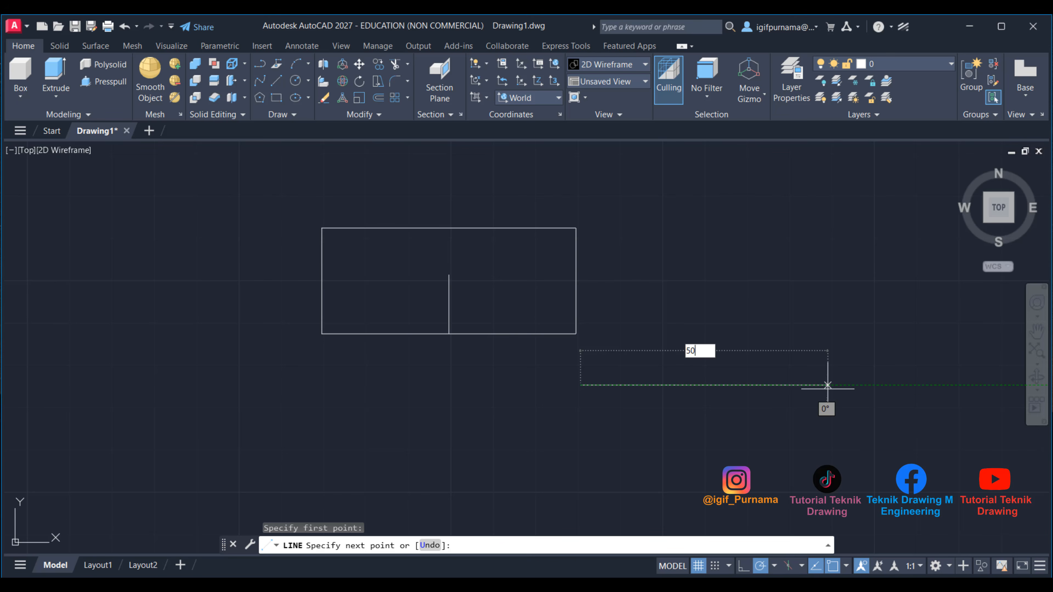
key(Return)
click(828, 389)
right_click(827, 389)
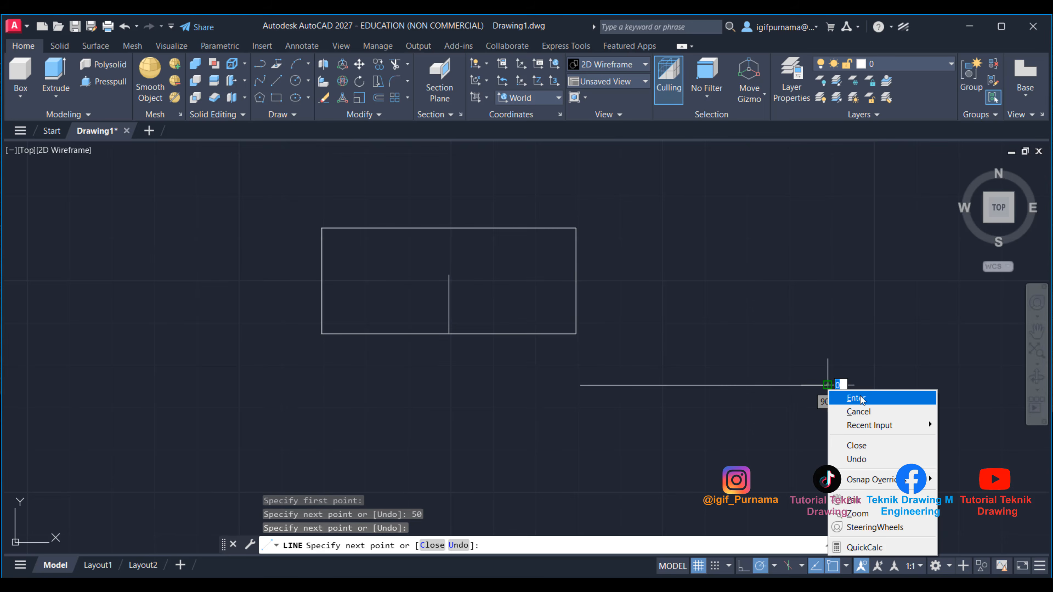
click(859, 400)
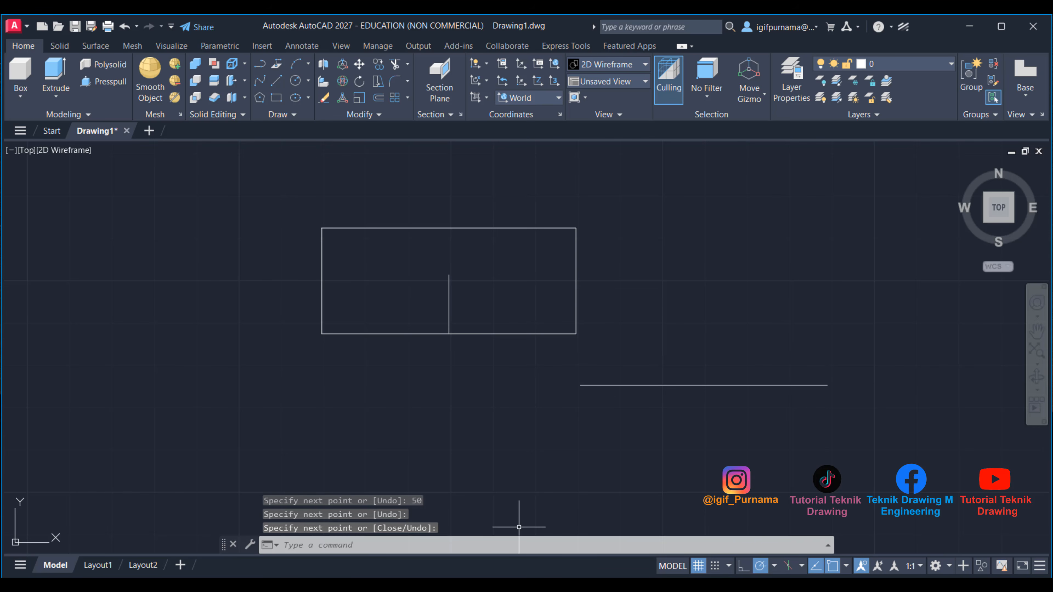
Step: Move the longer horizontal line segment from a base point near its middle to free space right of the rectangle
click(520, 586)
click(520, 586)
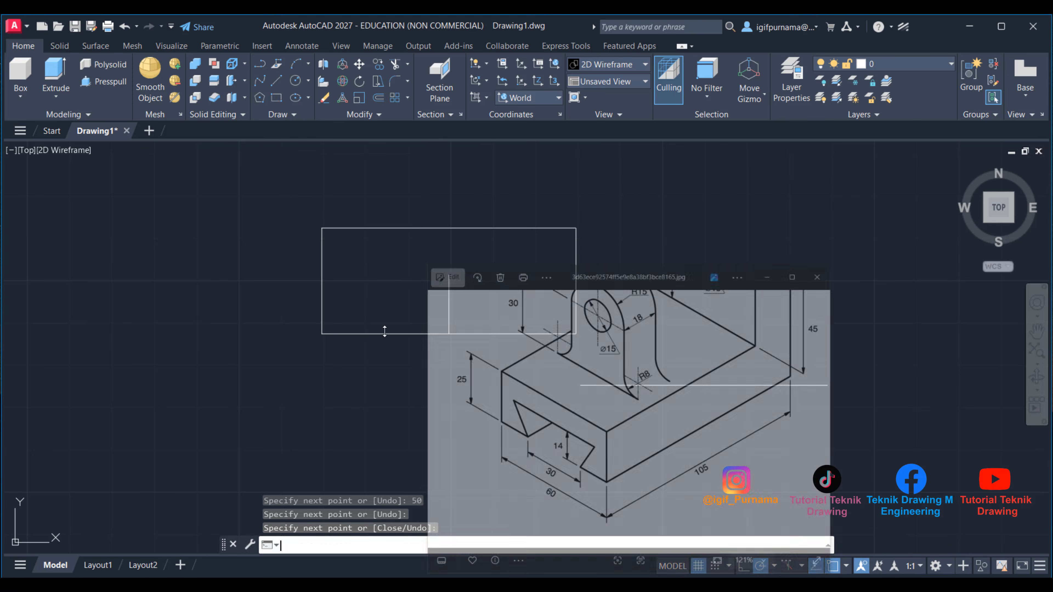
click(359, 64)
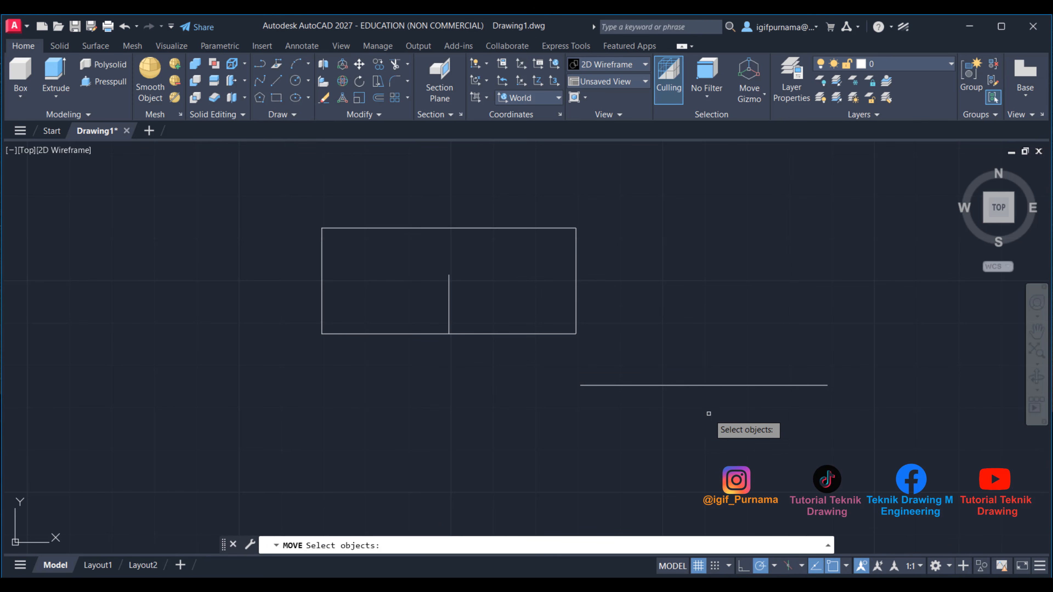
click(708, 416)
click(691, 360)
key(Return)
click(701, 385)
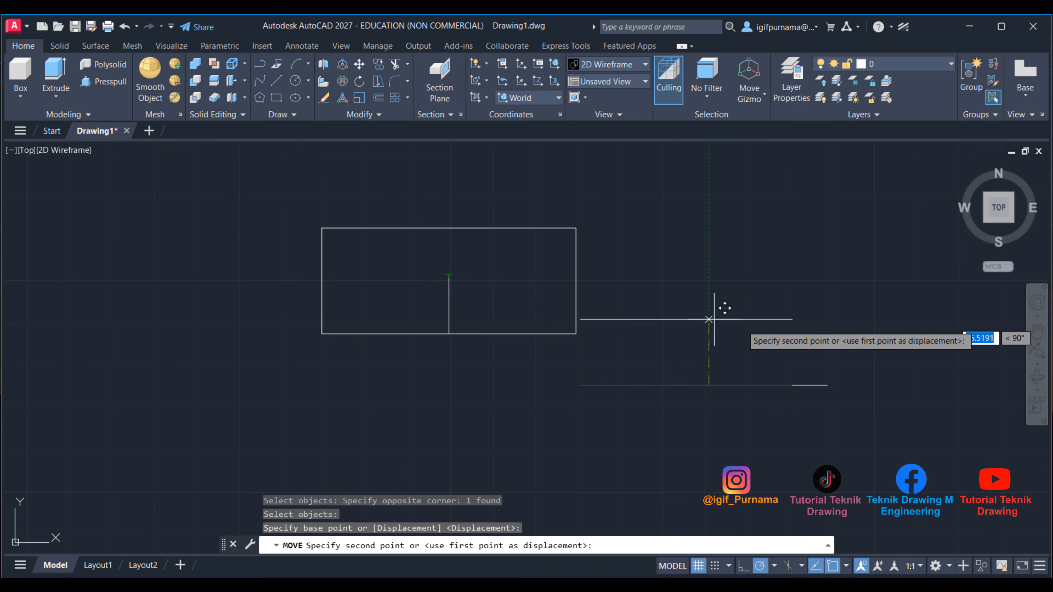
click(766, 324)
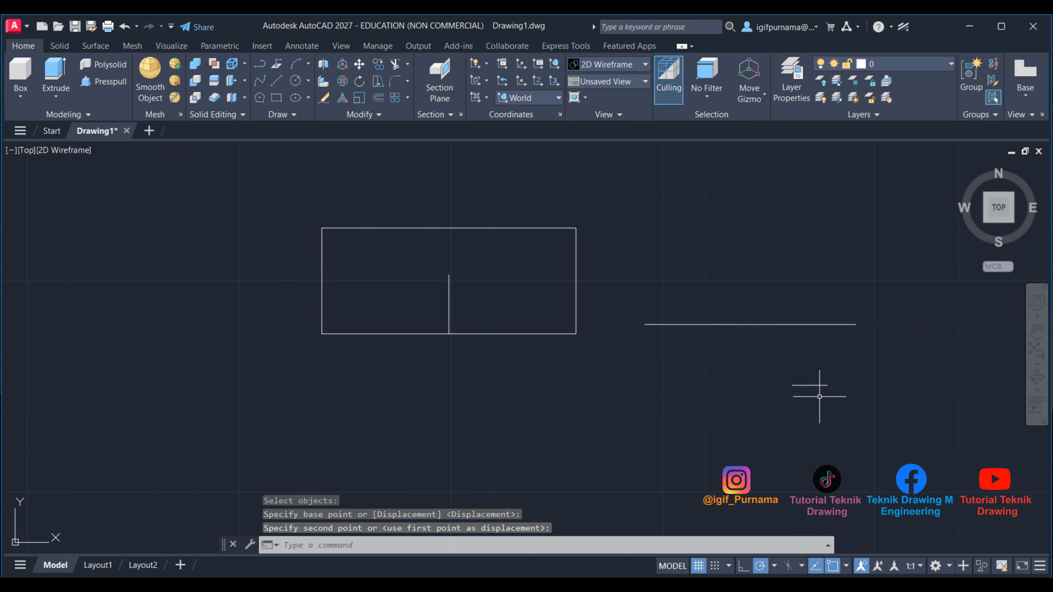
Step: Erase both horizontal line segments outside the rectangle
click(324, 98)
click(892, 426)
click(721, 225)
key(Return)
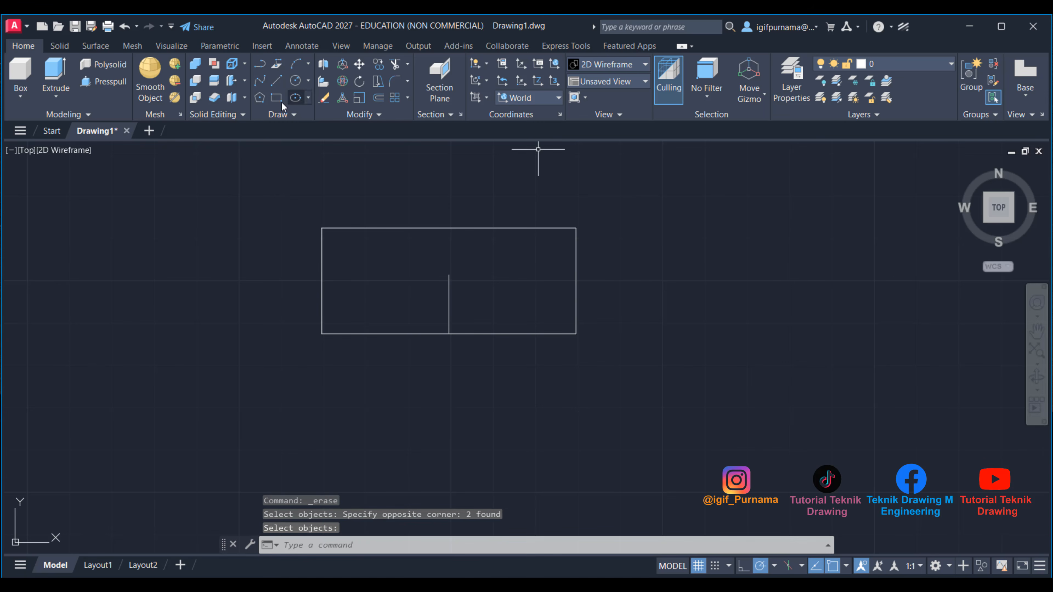
Step: Draw a new single horizontal line 50 long in the free space right of the rectangle
click(274, 83)
click(652, 359)
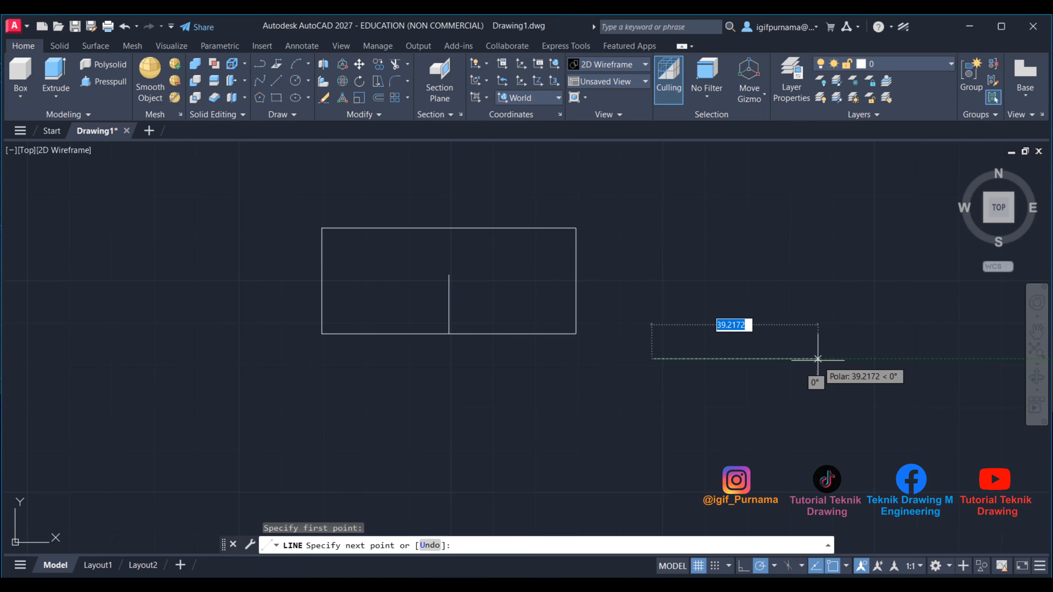
text(5)
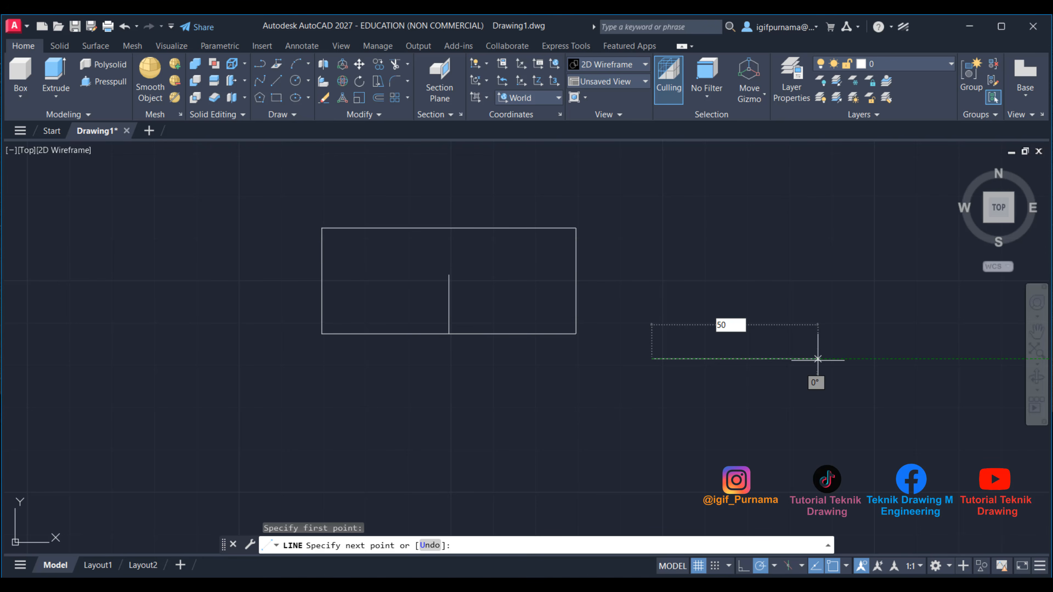
text(0)
key(Return)
right_click(833, 312)
click(848, 320)
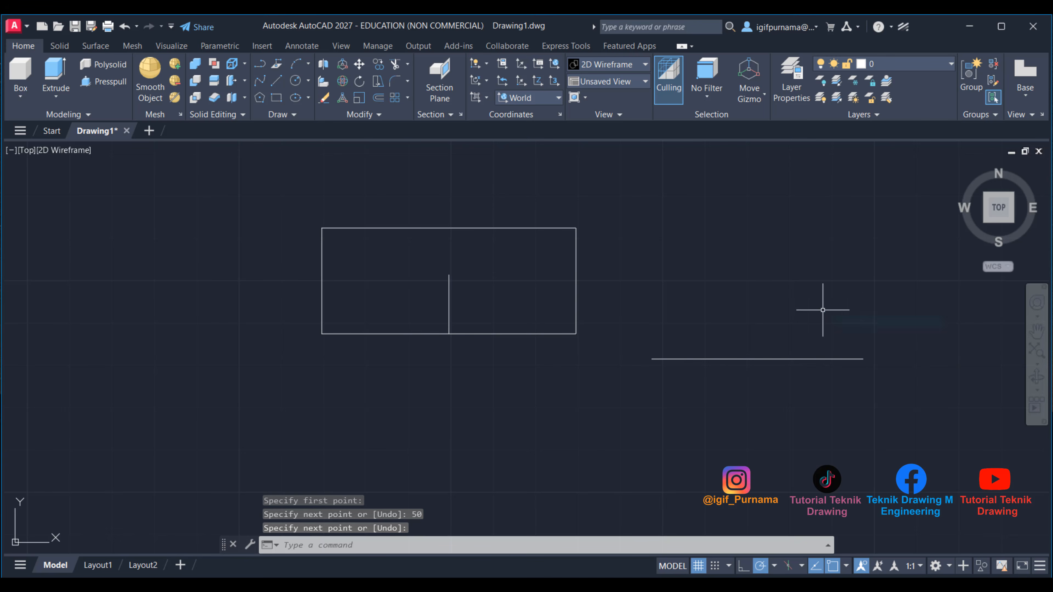
Step: Move the horizontal line by its midpoint onto the upper end of the vertical line inside the rectangle
click(359, 63)
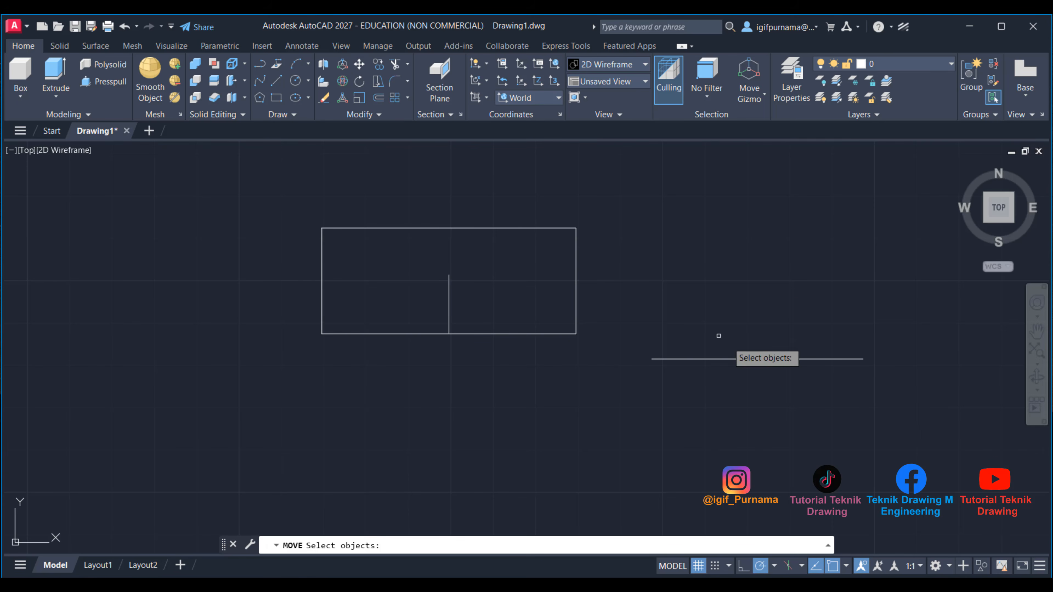
click(783, 396)
click(717, 252)
key(Return)
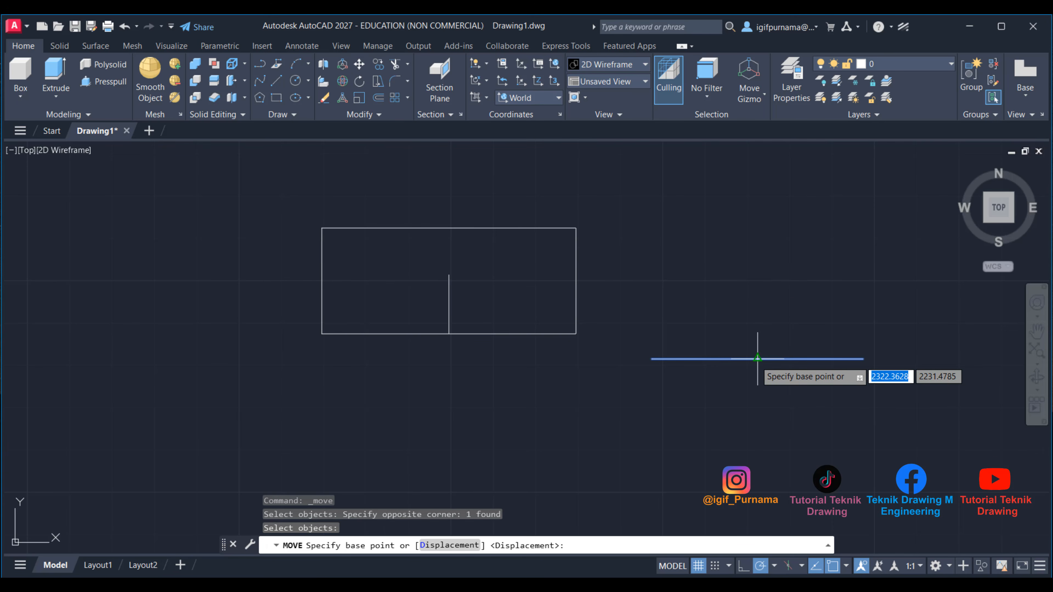
click(758, 359)
click(448, 274)
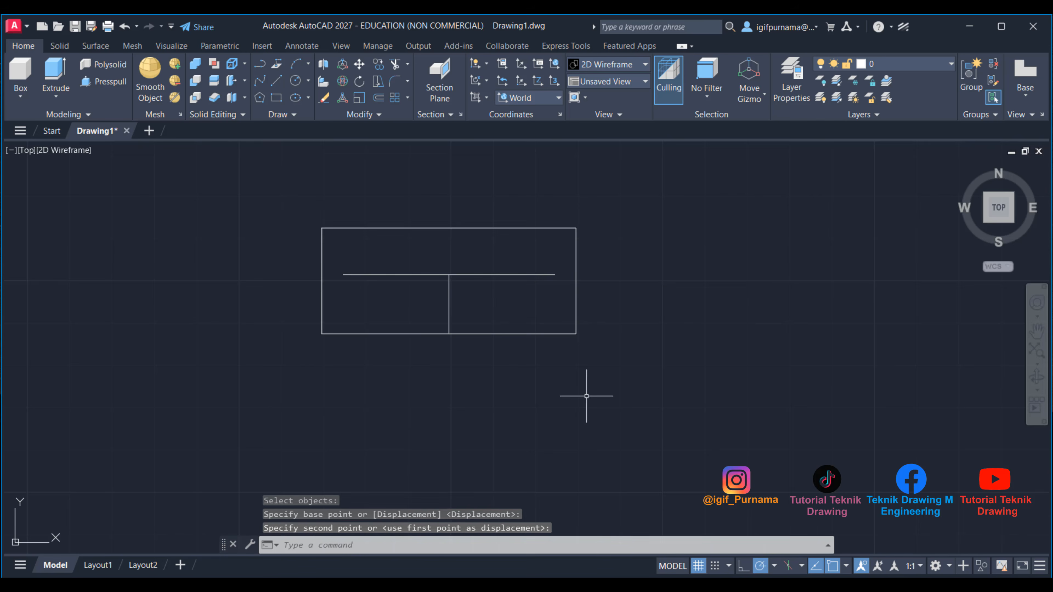
Step: Draw a horizontal line 40 long in the free space below the rectangle
scroll(440, 277, down, 2)
scroll(436, 268, up, 4)
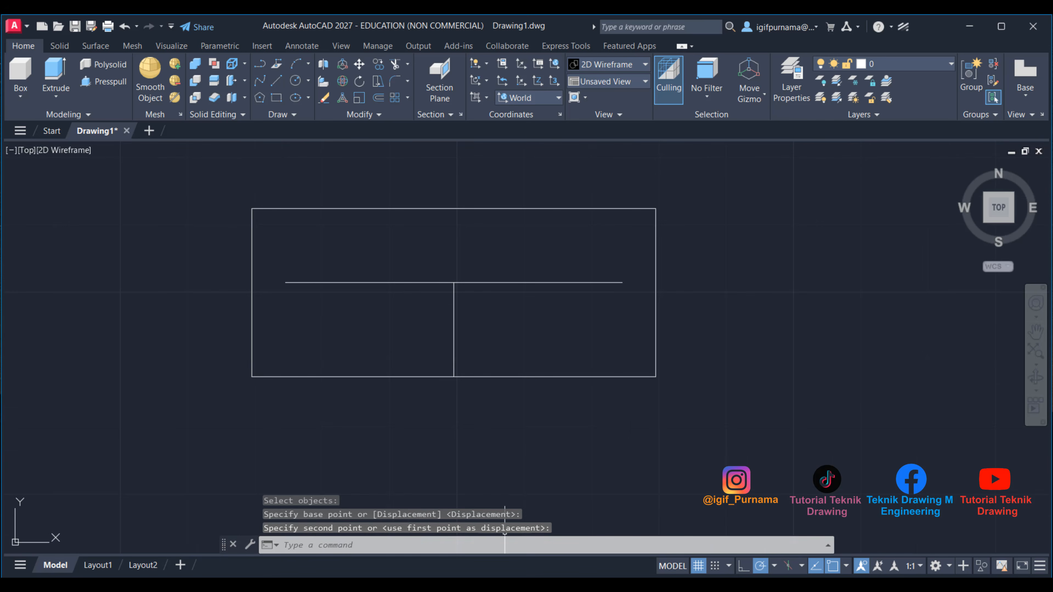
click(504, 585)
click(504, 585)
click(276, 81)
scroll(482, 344, up, 4)
scroll(458, 287, down, 4)
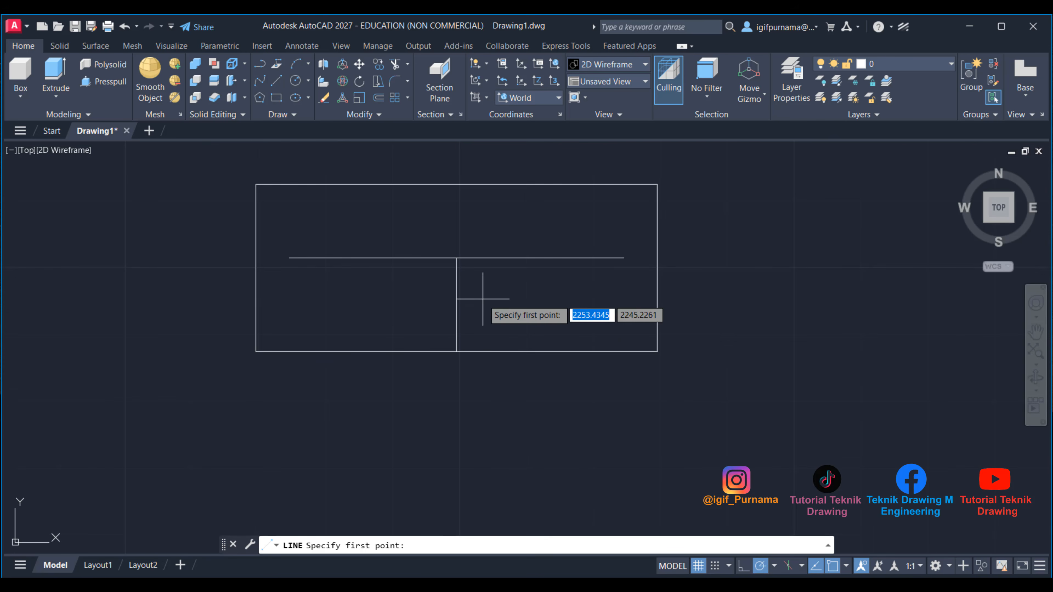
click(503, 425)
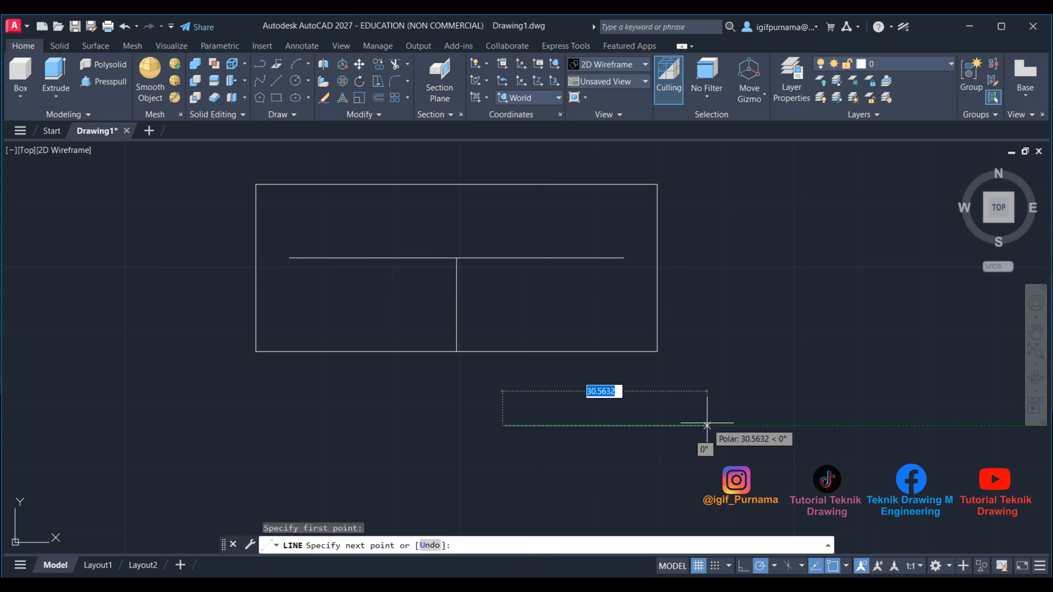
text(4)
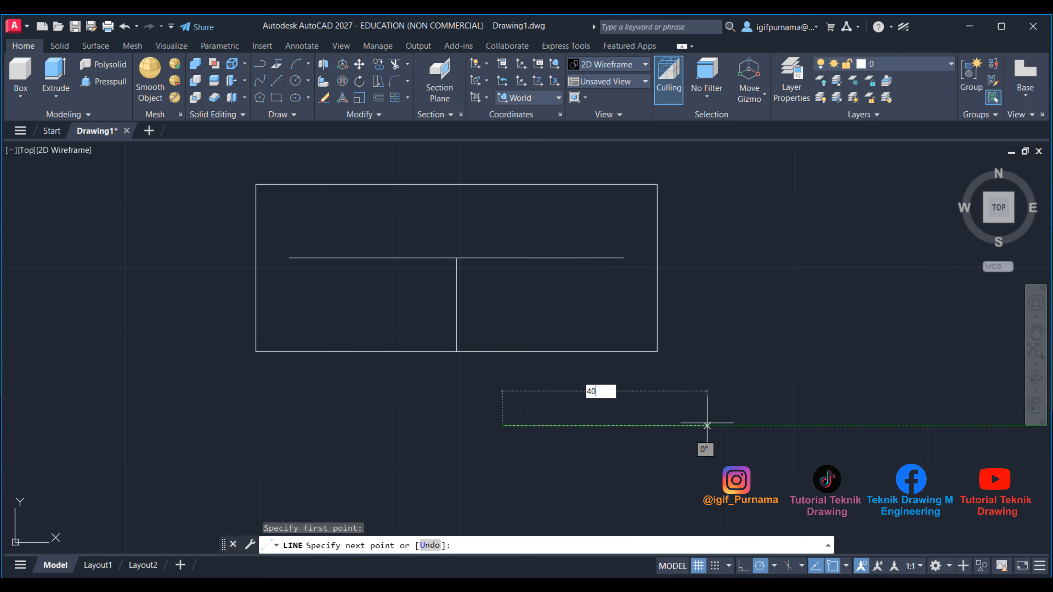
text(0)
key(Return)
right_click(716, 372)
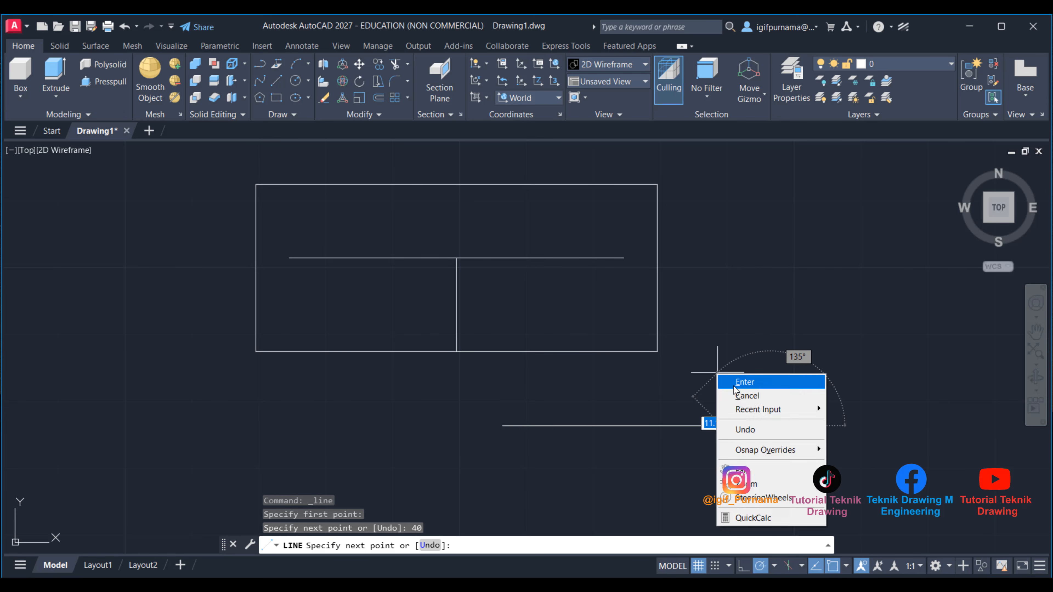
click(734, 382)
Step: Erase the horizontal line inside the rectangle, at the upper end of the vertical line
click(324, 98)
click(538, 296)
click(499, 240)
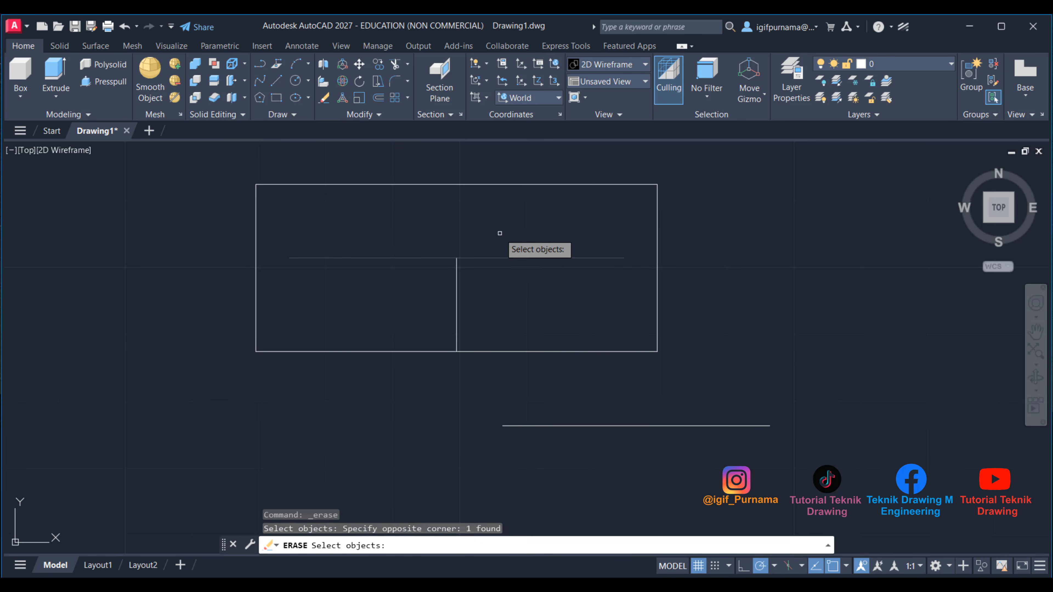
key(Return)
Step: Move the 40-long line by its midpoint onto the upper end of the vertical line inside the rectangle
click(359, 64)
click(638, 484)
click(601, 415)
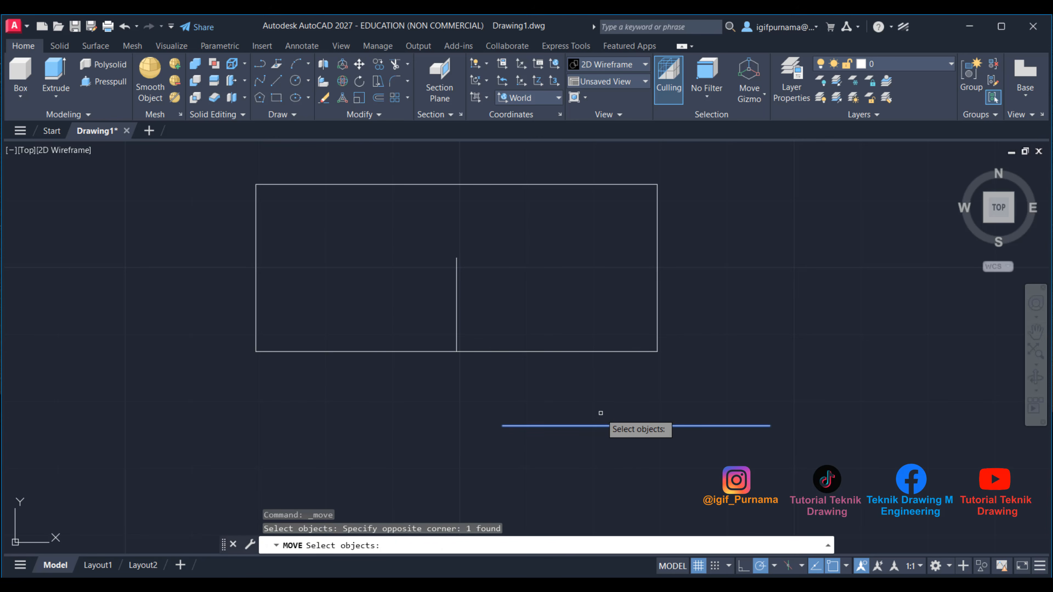
key(Return)
click(646, 425)
click(457, 258)
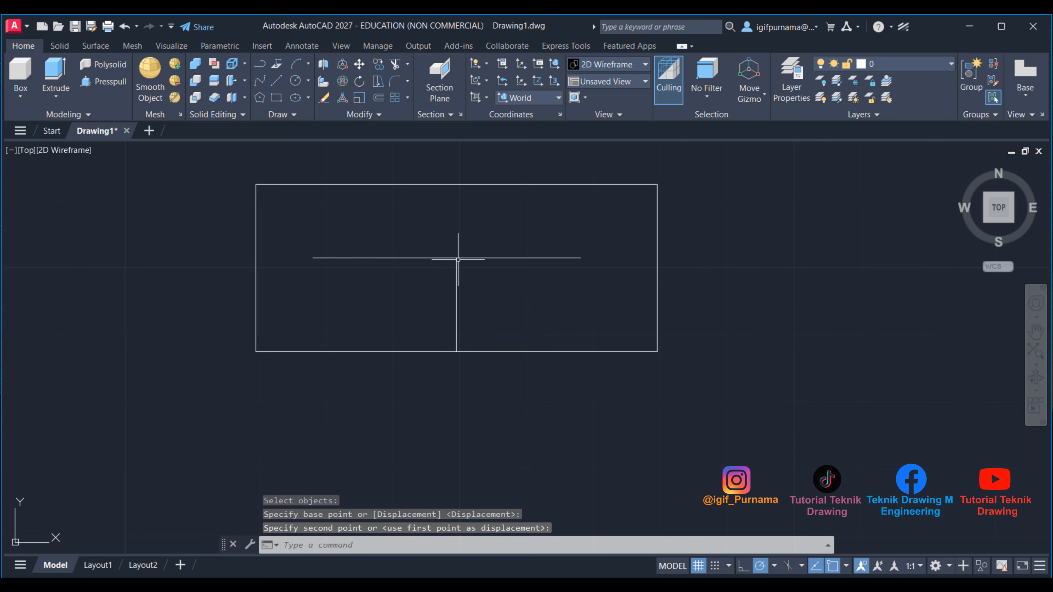
Step: Check the slot dimensions in the reference image, then explode the rectangle and erase its bottom edge
click(468, 584)
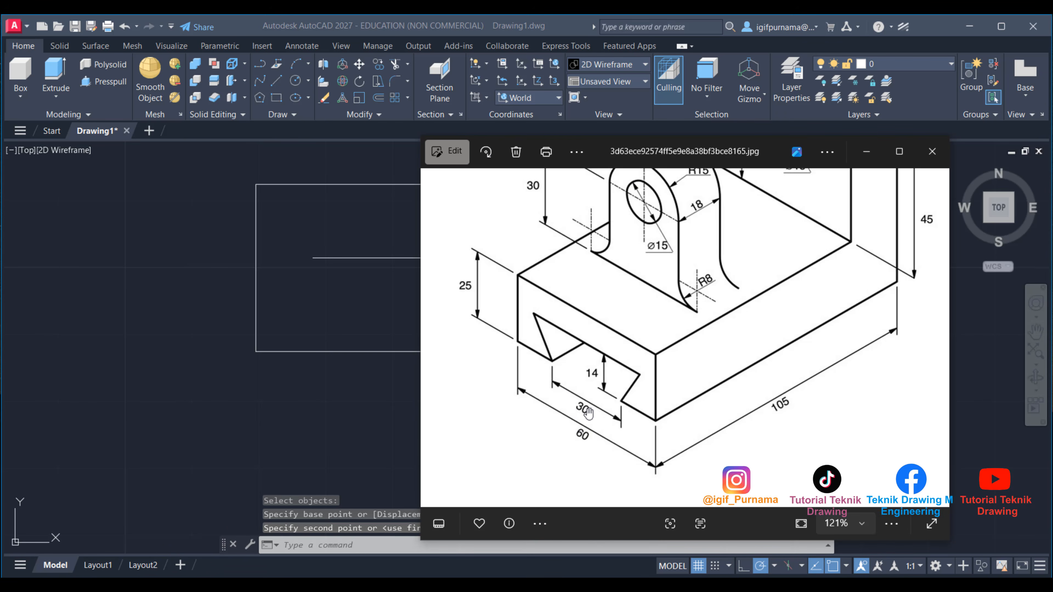
click(867, 151)
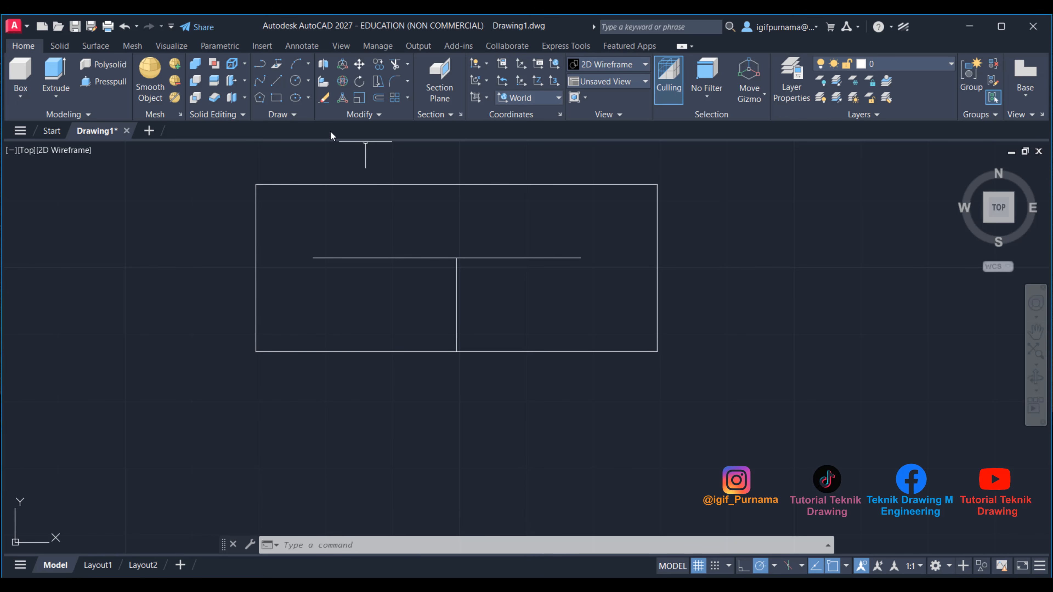
click(383, 116)
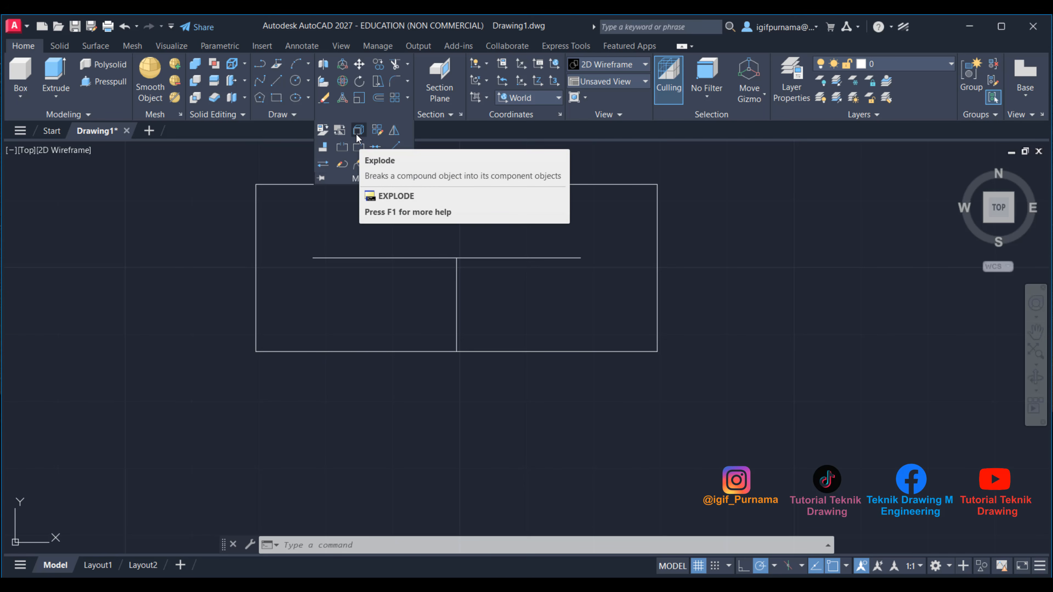
click(356, 135)
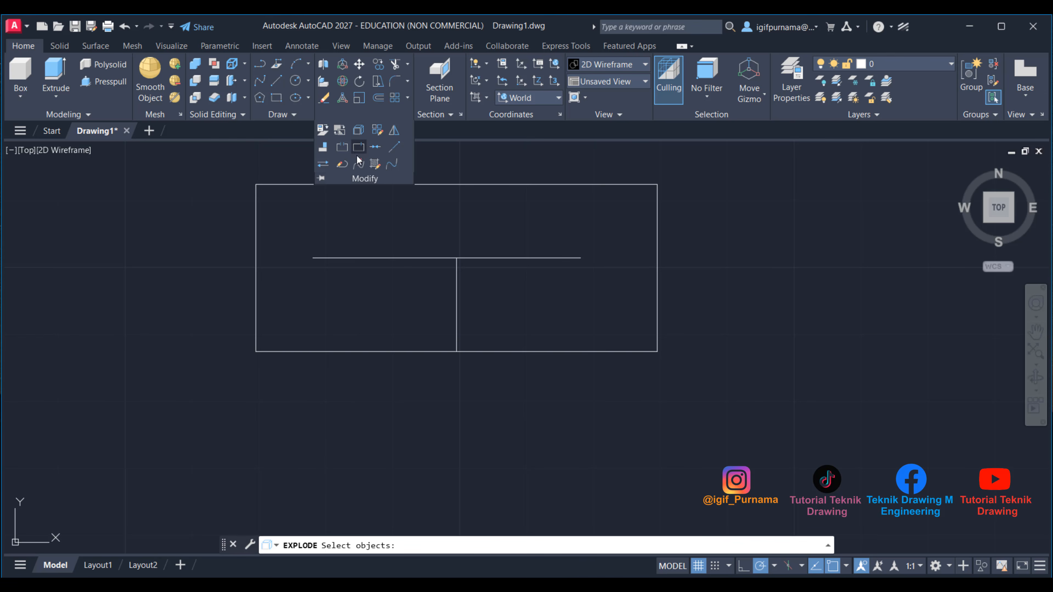
click(256, 226)
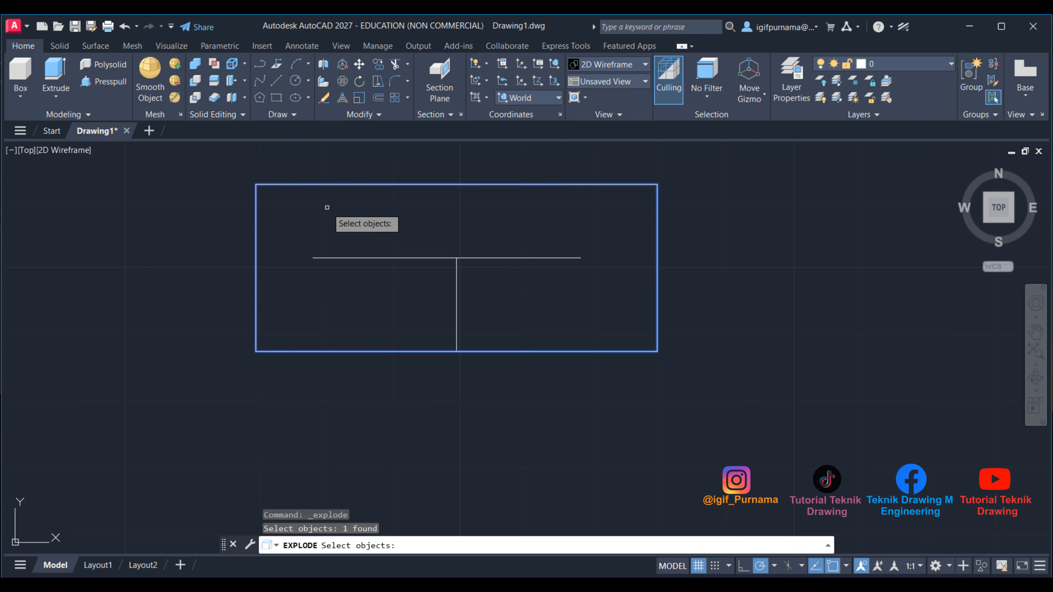
key(Return)
click(404, 352)
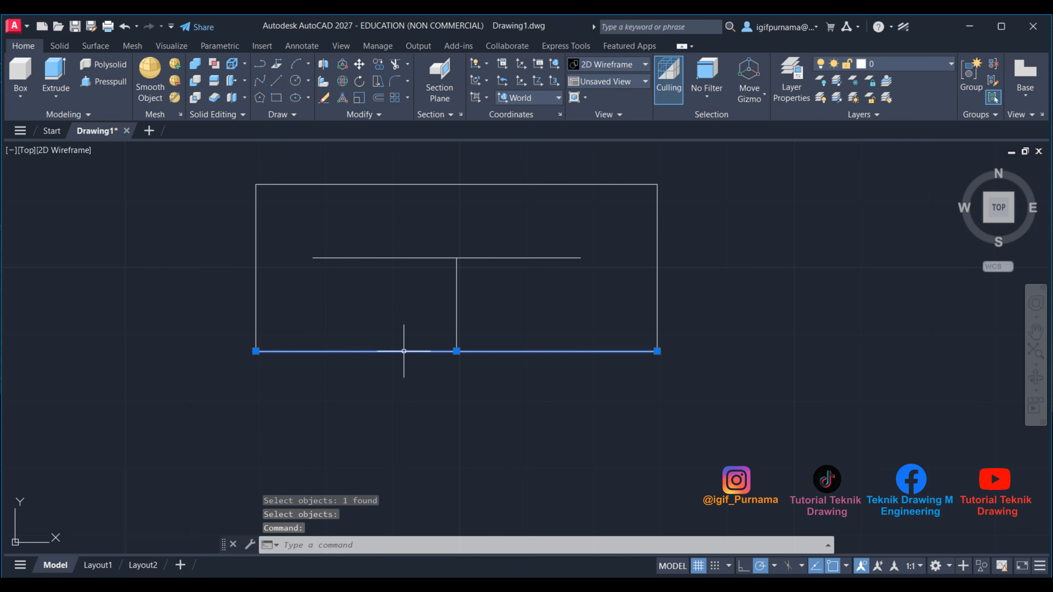
click(324, 98)
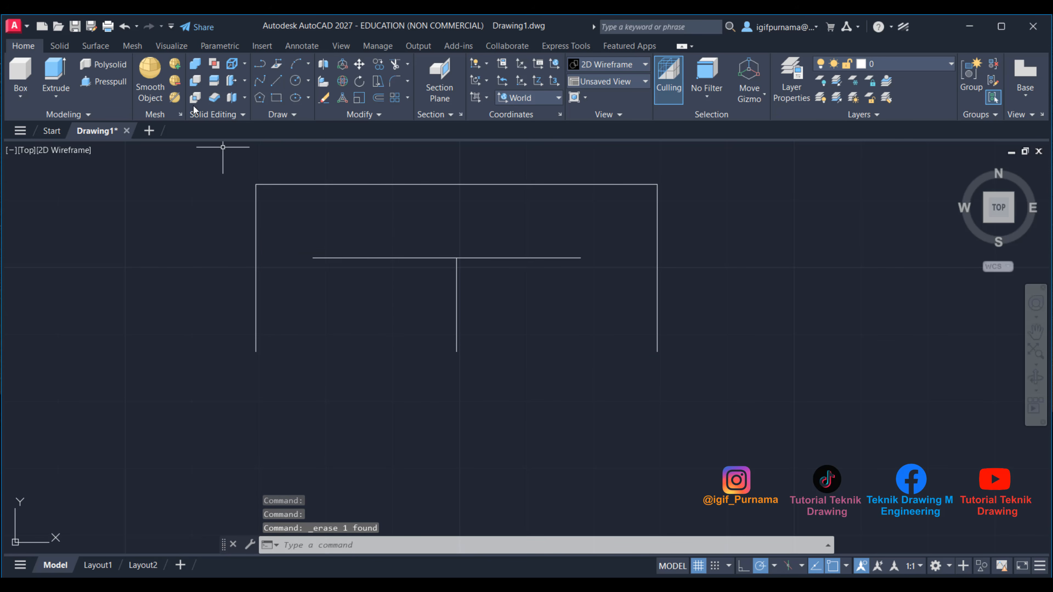
Step: Draw a horizontal line 30 long in the free space below the open outline
click(274, 83)
click(366, 434)
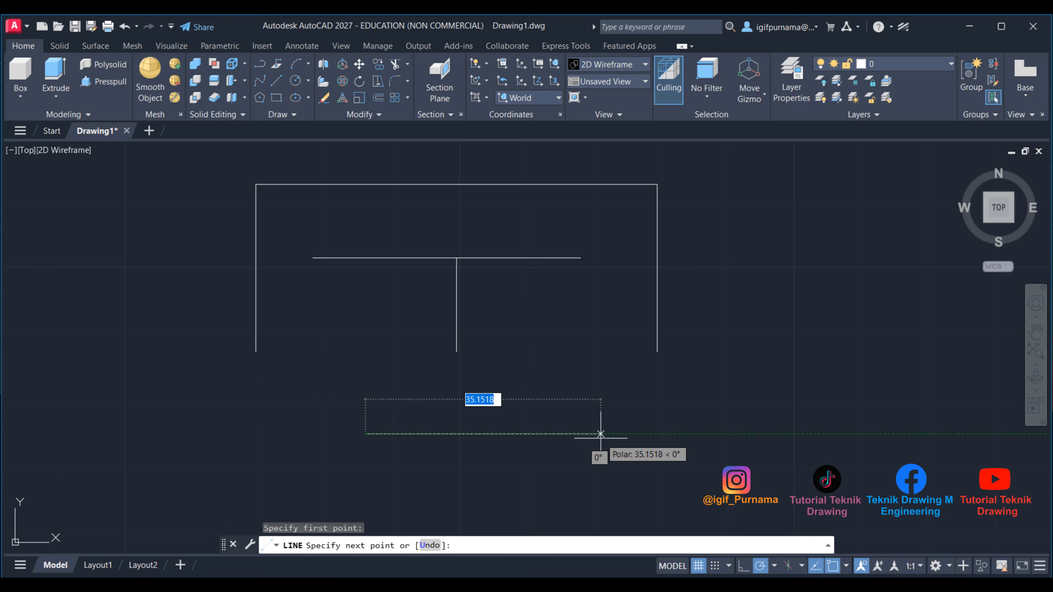
text(3)
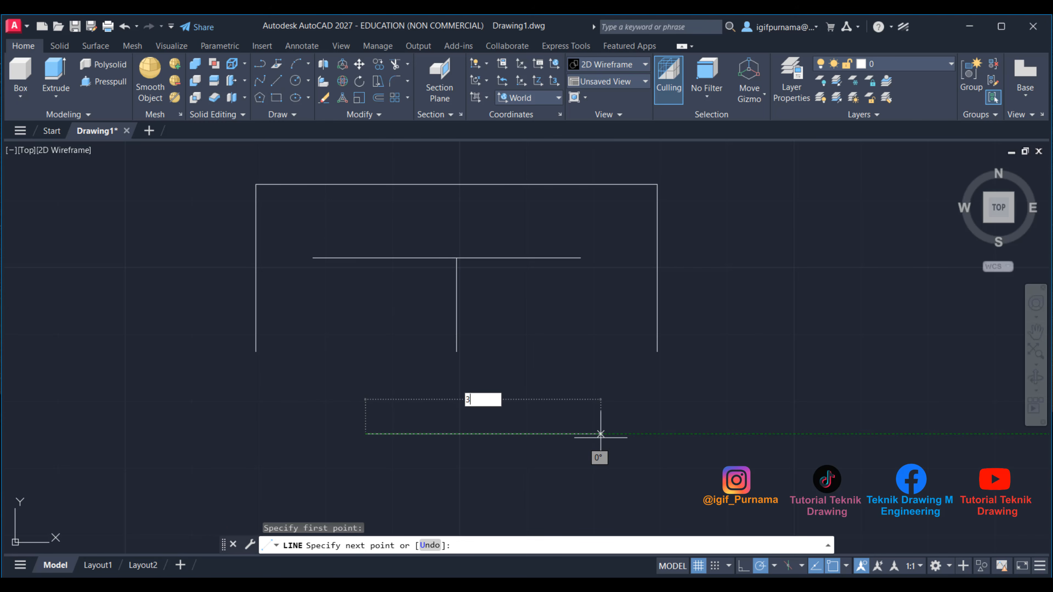
right_click(601, 434)
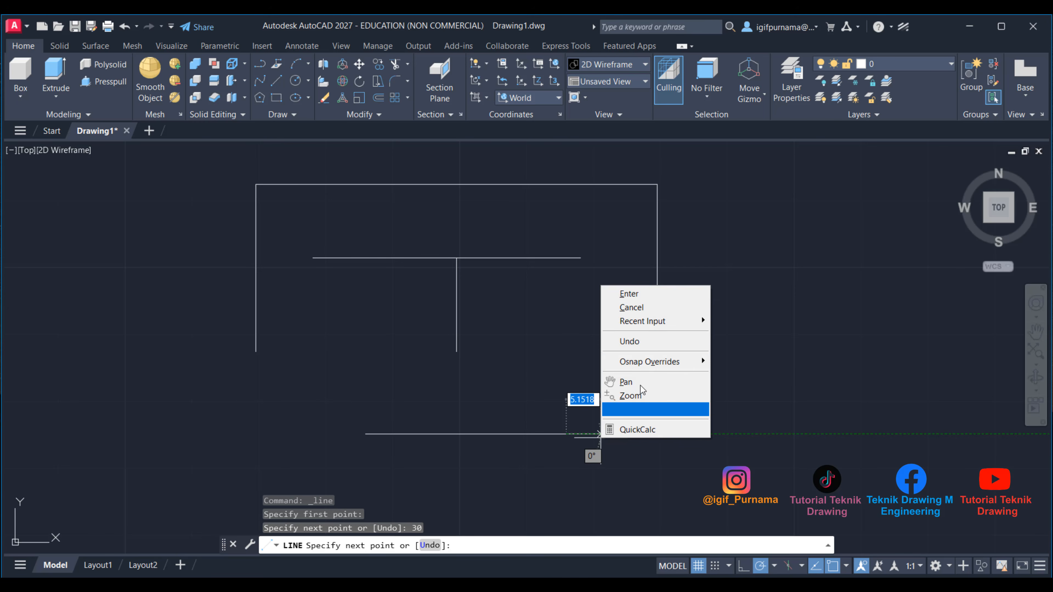
click(615, 291)
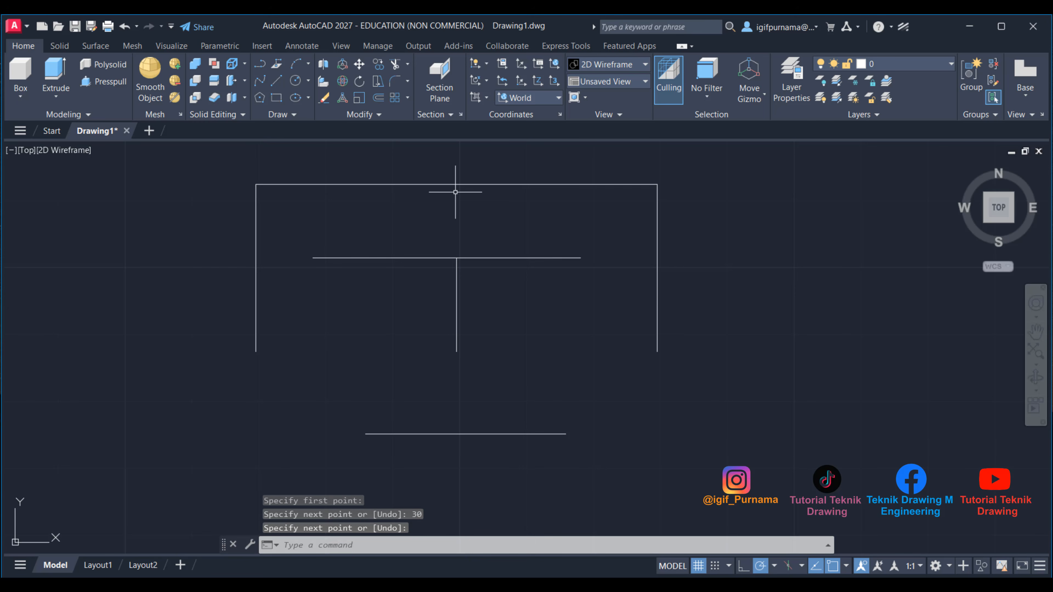
Step: Move the 30-long line by its midpoint onto the lower end of the vertical line
click(359, 66)
click(517, 456)
click(460, 406)
key(Return)
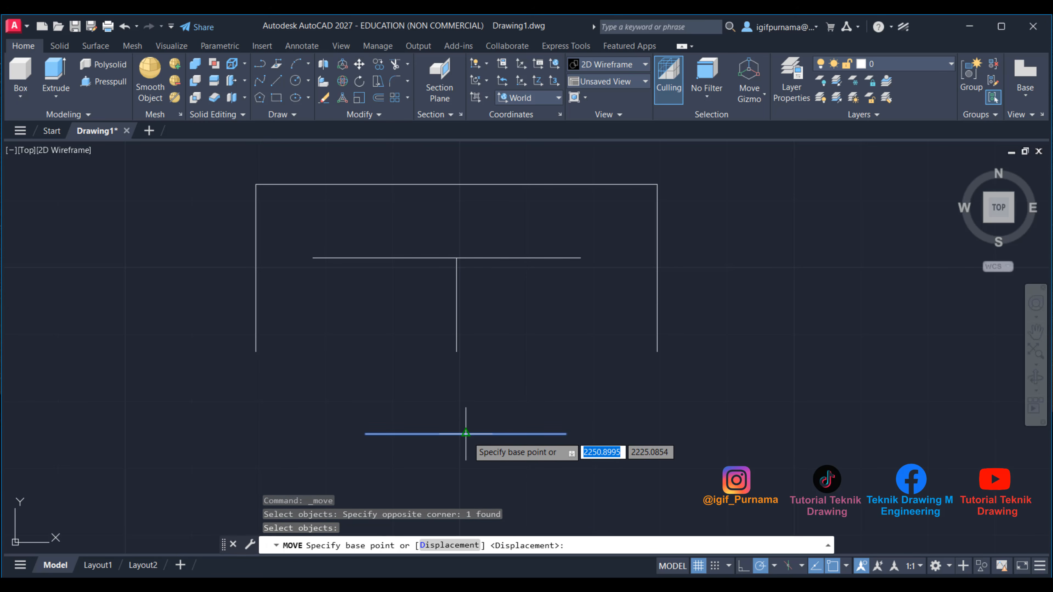
click(466, 434)
click(456, 352)
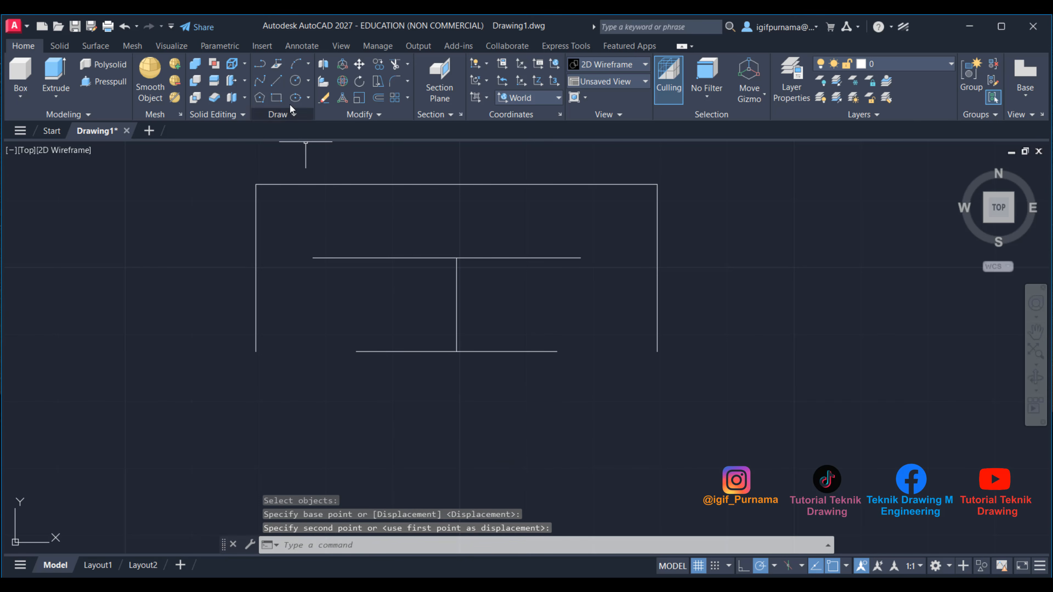
Step: Draw the slot's left slanted side between the left ends of the upper and lower horizontal lines
click(277, 81)
click(313, 257)
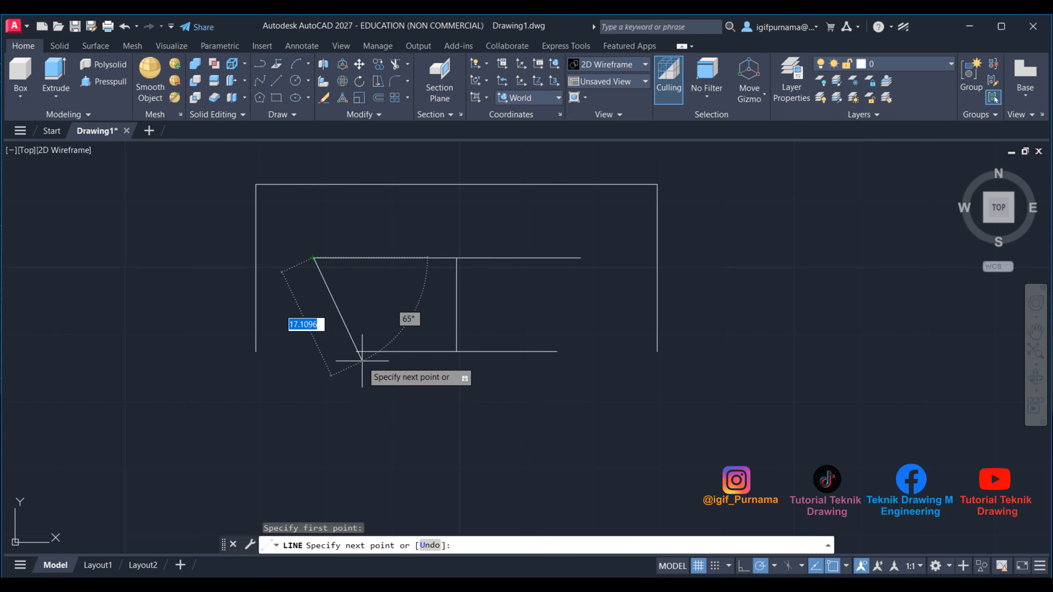
click(357, 352)
right_click(357, 353)
click(386, 358)
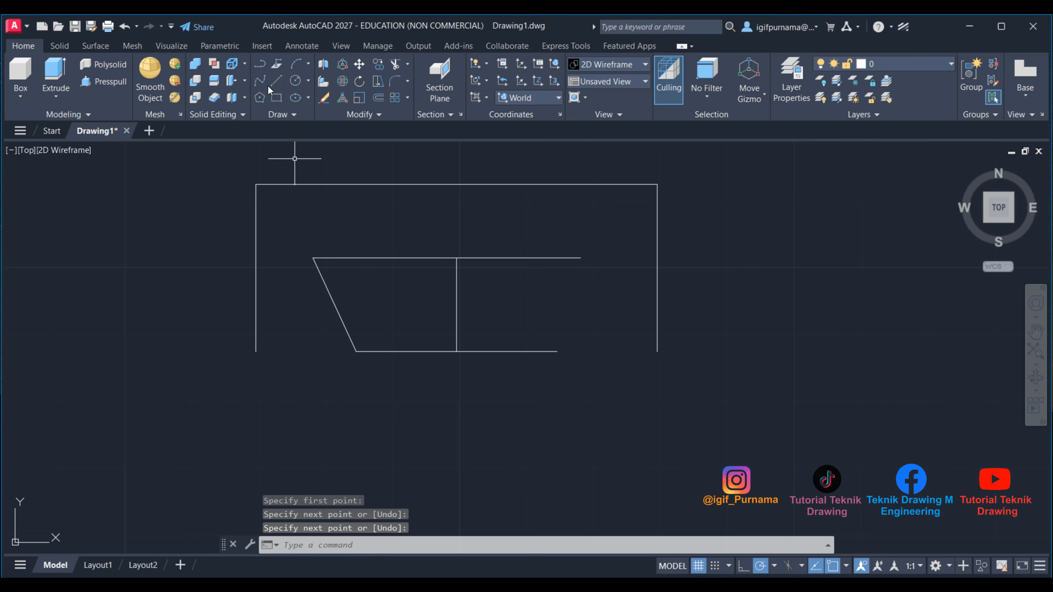
Step: Draw the slot's right slanted side from the upper line's right end to the lower line's, continuing to the outline's lower right corner
click(278, 84)
click(462, 584)
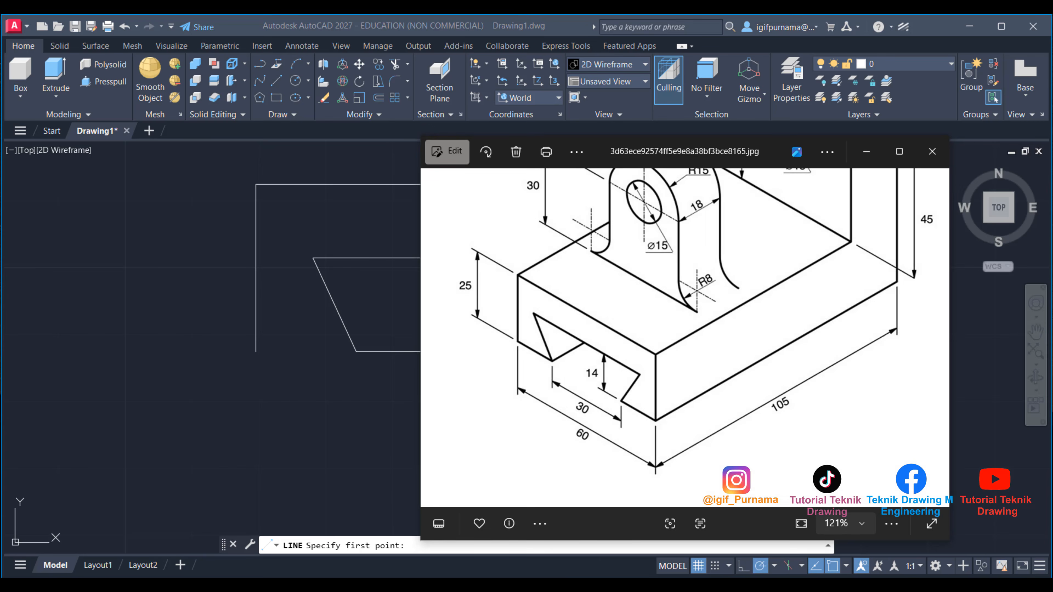
click(463, 584)
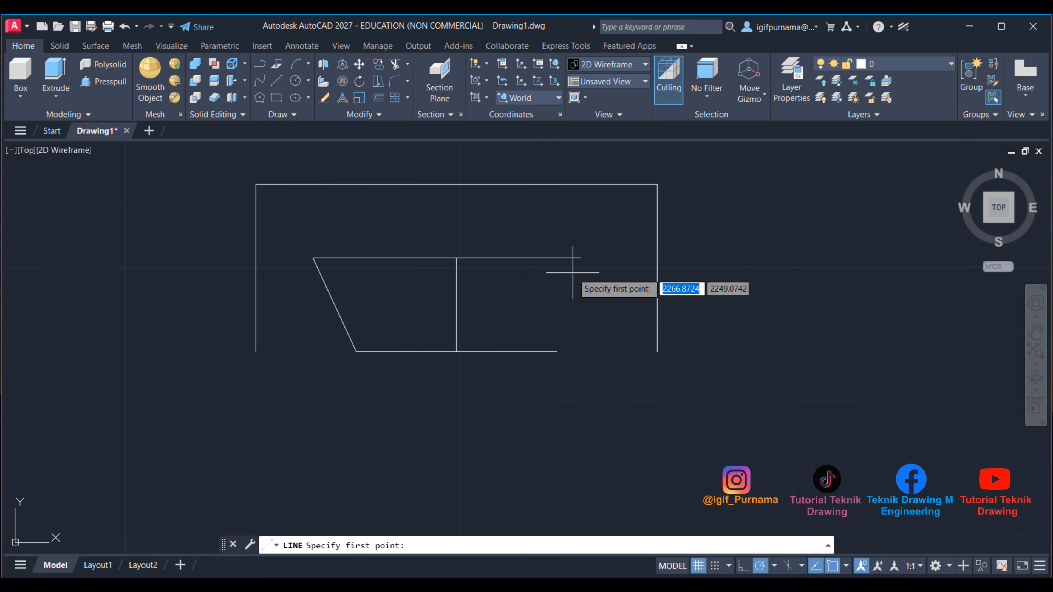
click(581, 257)
click(557, 352)
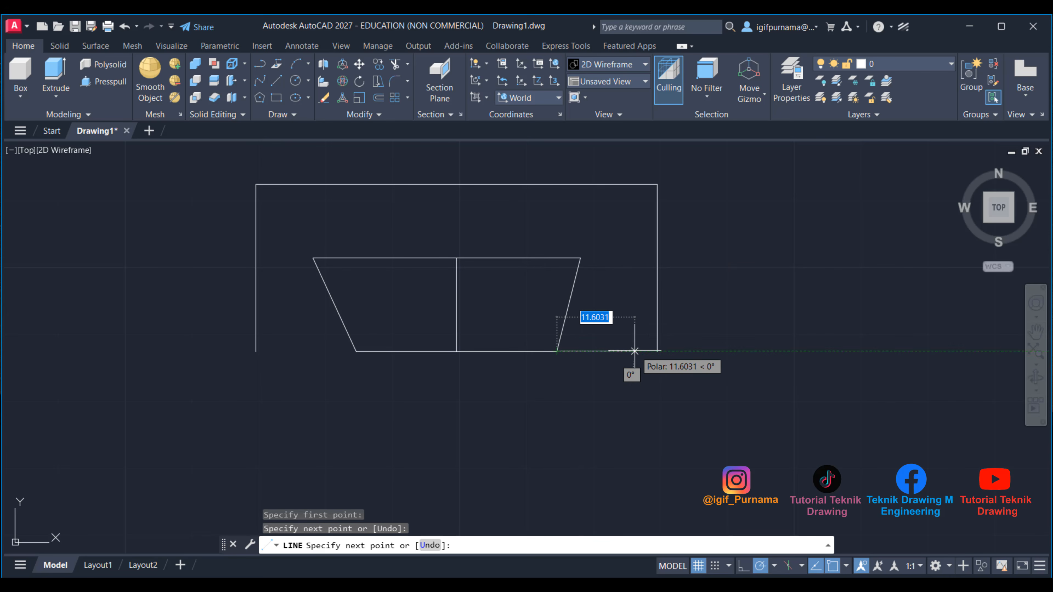
click(659, 351)
right_click(660, 351)
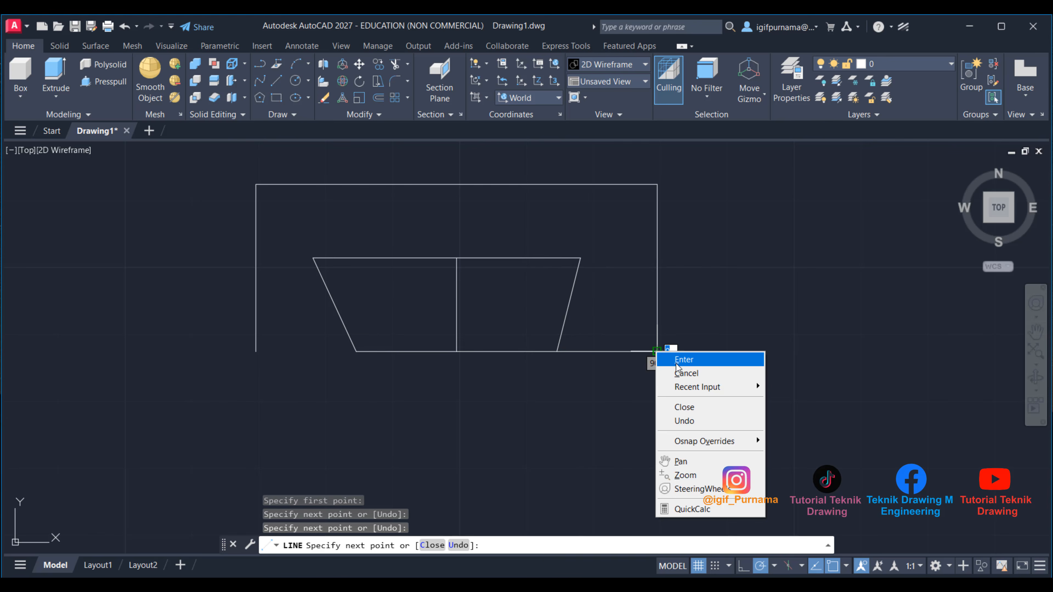
click(676, 357)
Step: Draw a bottom edge line from the slot's lower left corner to the outline's lower left corner
key(space)
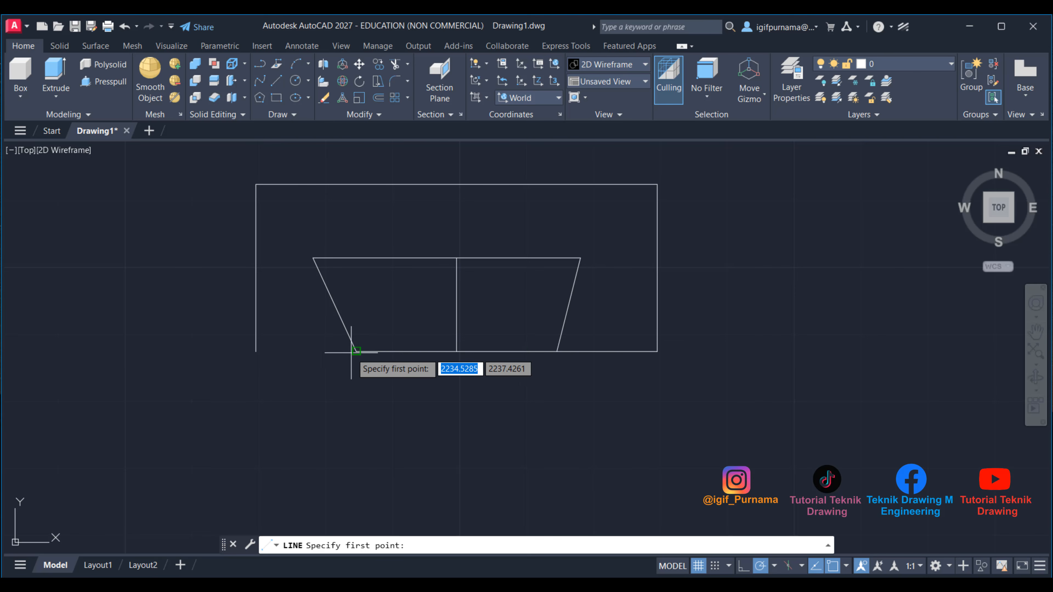
click(357, 351)
click(256, 352)
right_click(256, 352)
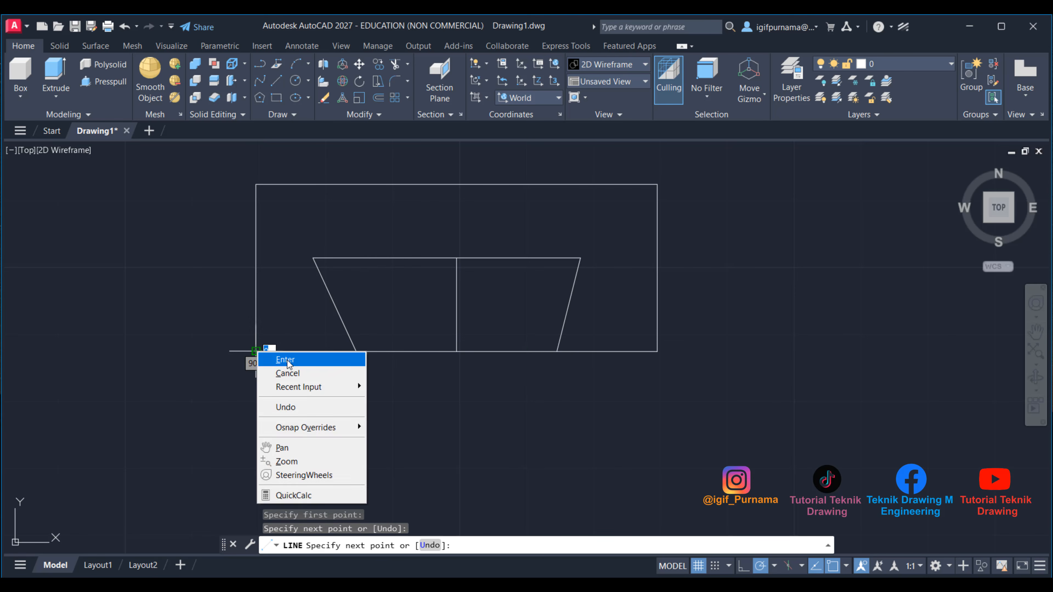
click(282, 360)
Step: Erase the vertical centre line and the 30-long horizontal line across the slot opening
click(324, 98)
click(471, 374)
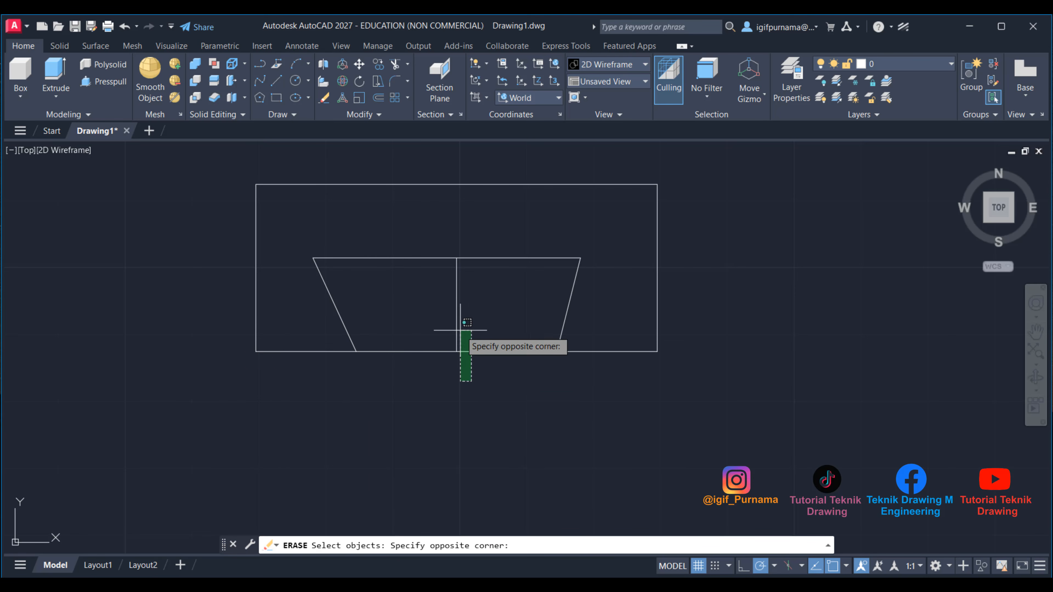
click(452, 321)
key(Return)
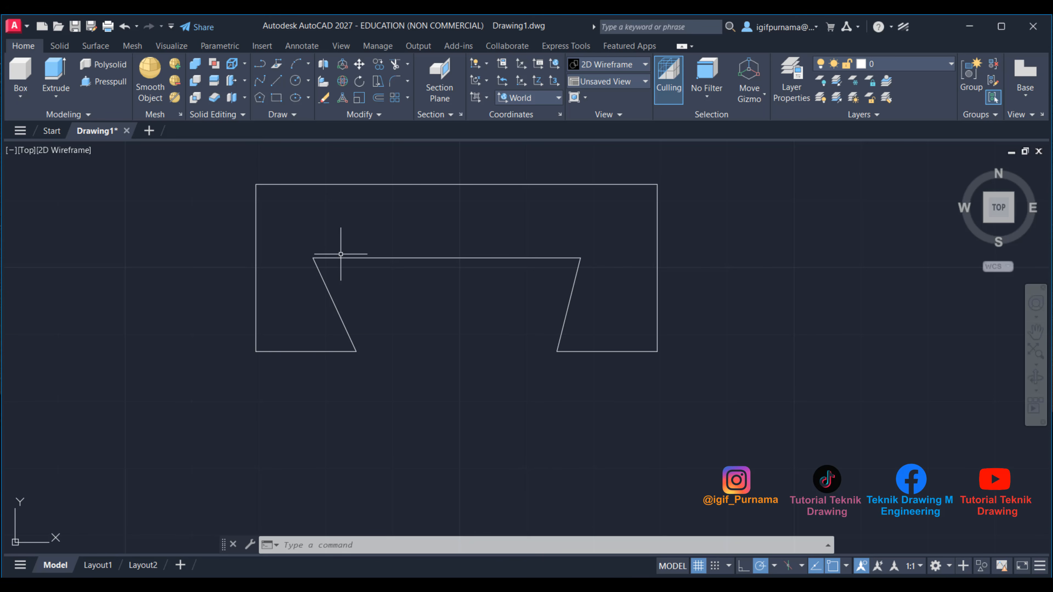
click(282, 114)
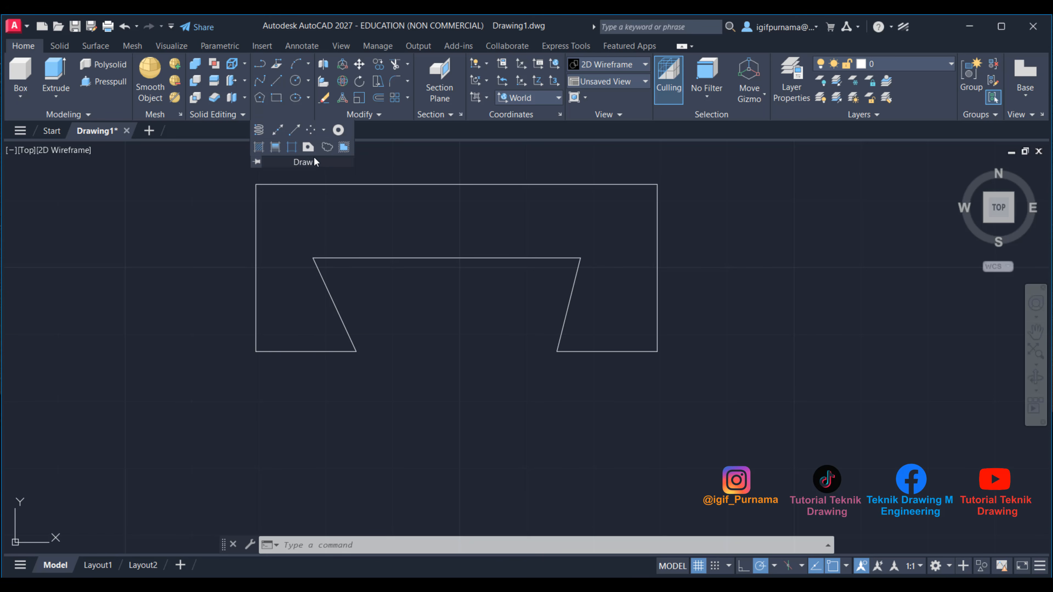
click(178, 175)
click(205, 170)
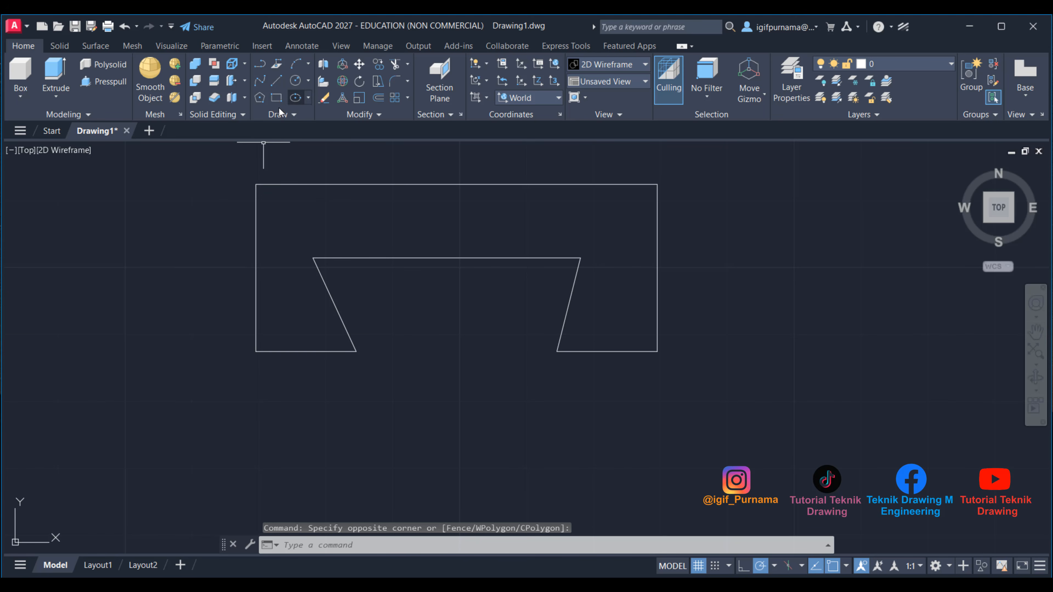
click(285, 116)
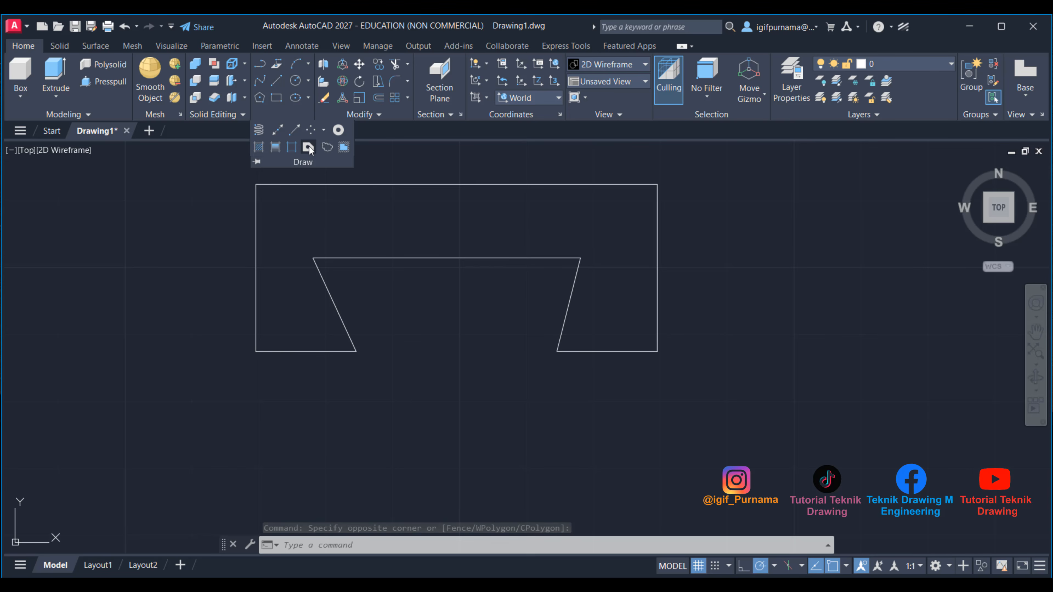
click(301, 213)
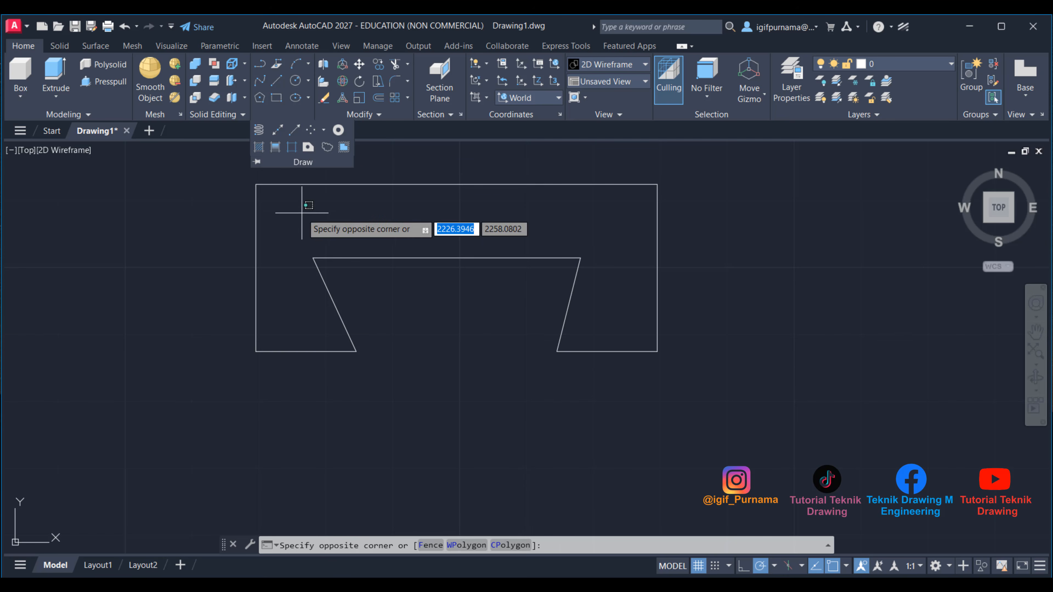
click(301, 209)
click(258, 224)
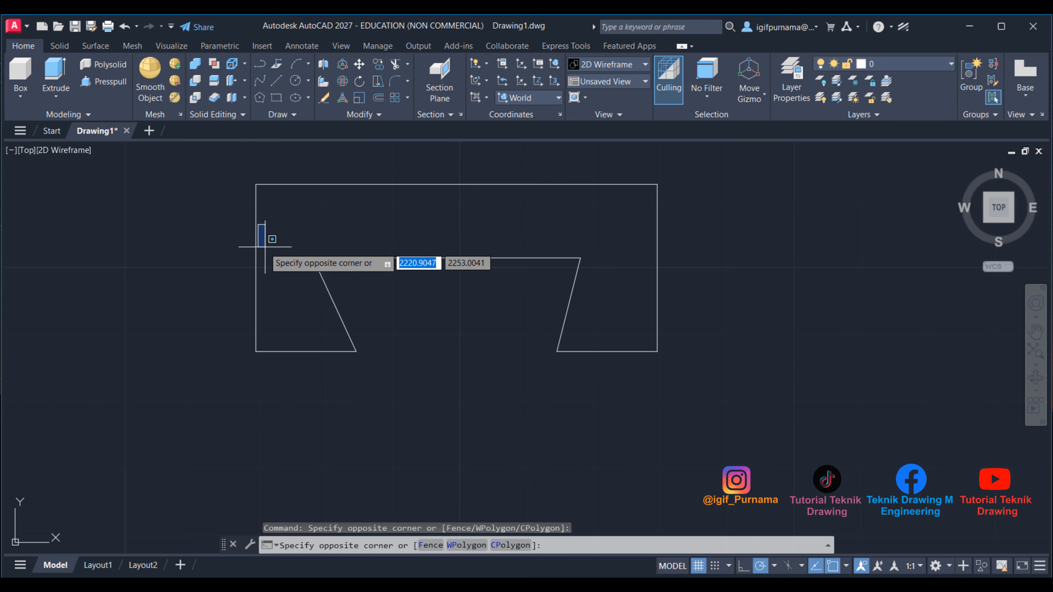
click(265, 246)
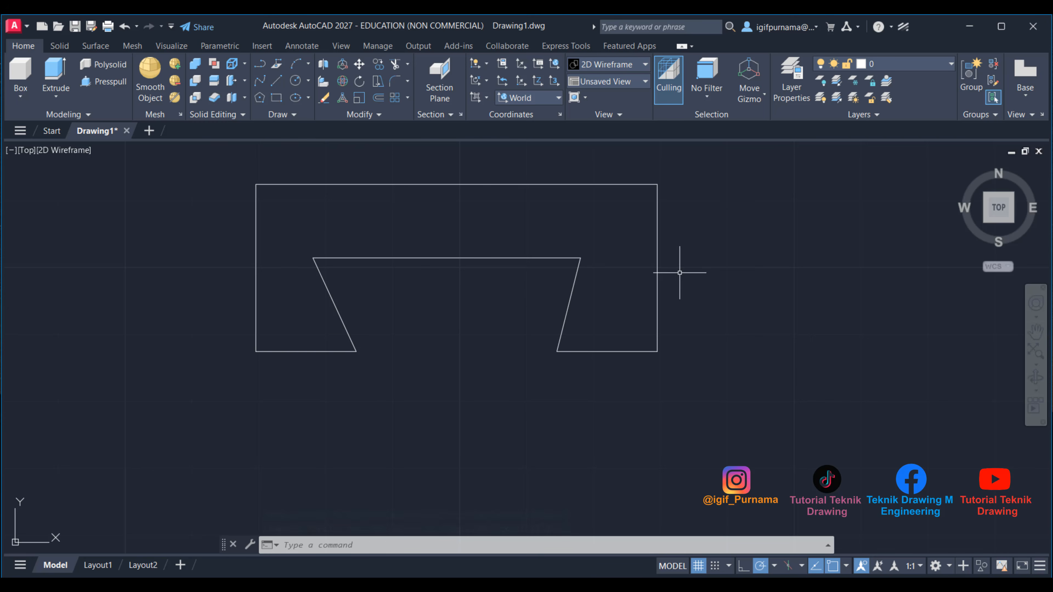
Step: Check the lug's dimensions in the reference image and draw a circle of radius 15 to the right of the base profile
middle_drag(680, 273, 402, 285)
scroll(510, 287, up, 4)
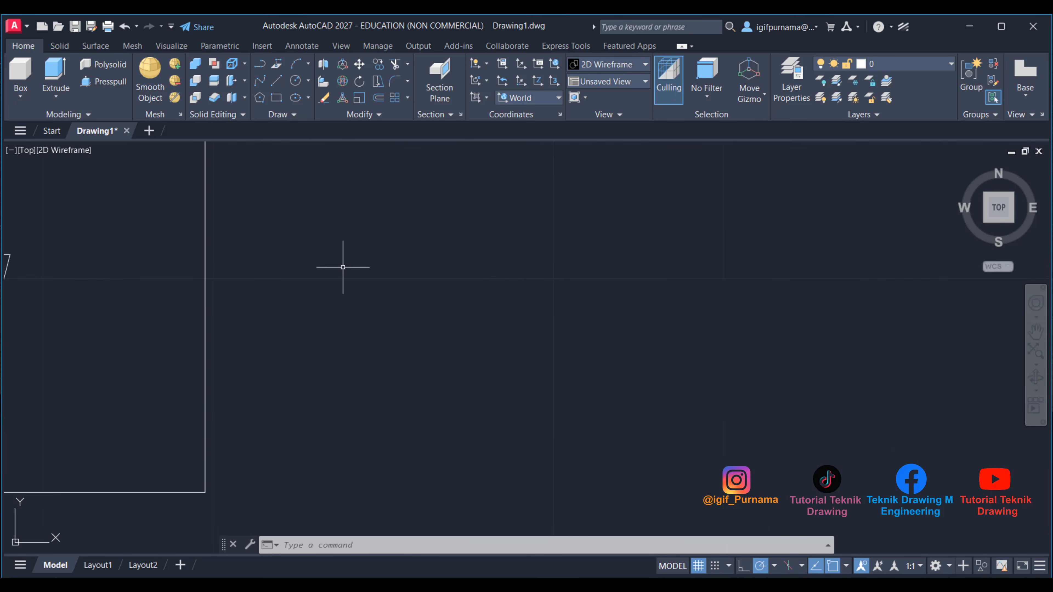
scroll(343, 267, down, 3)
click(373, 586)
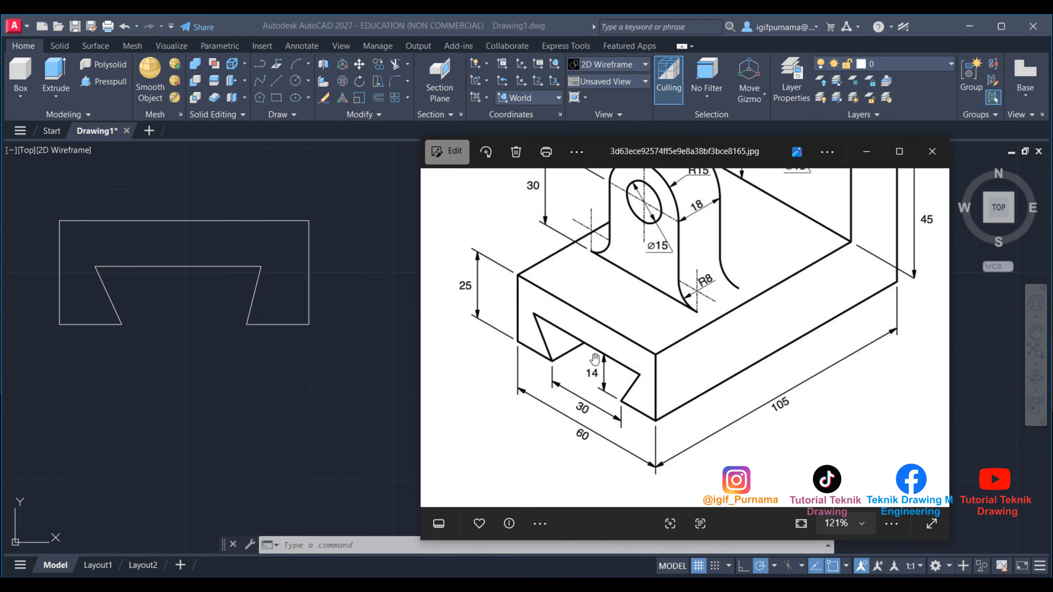
scroll(636, 329, up, 3)
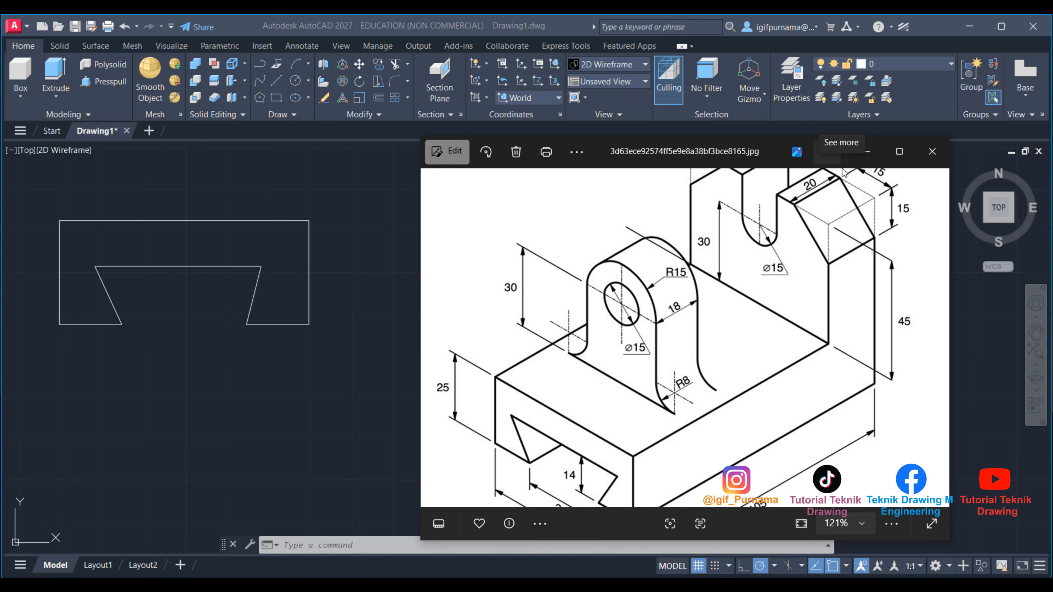
click(866, 151)
click(293, 84)
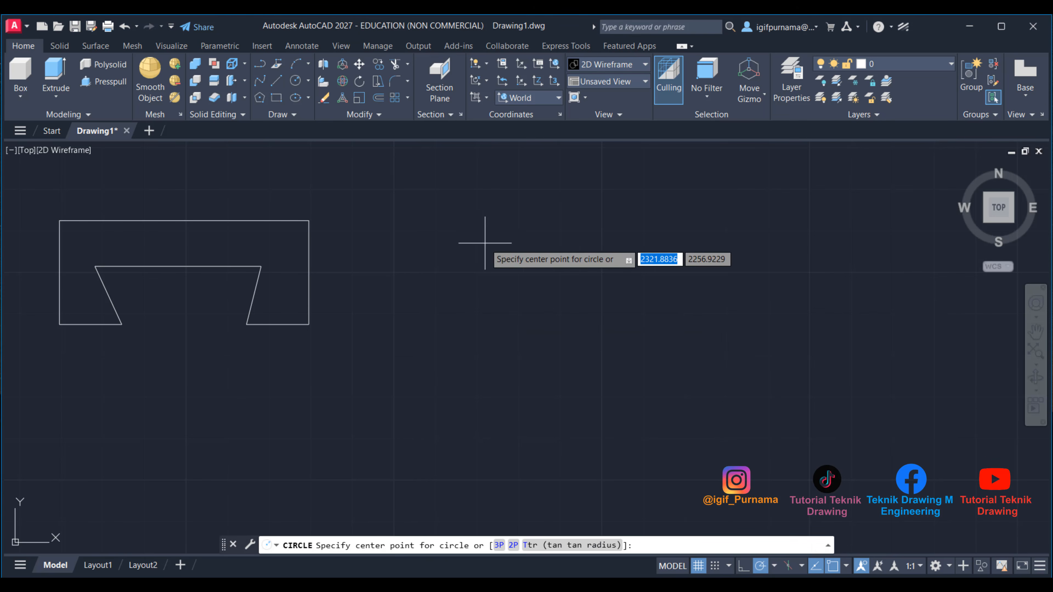
click(541, 272)
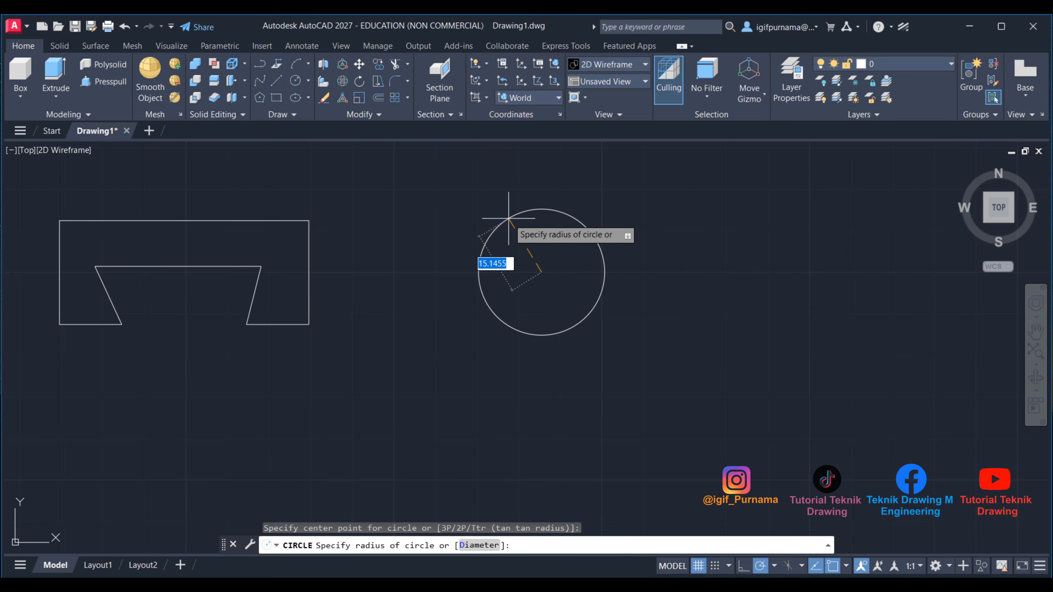
text(15)
key(Return)
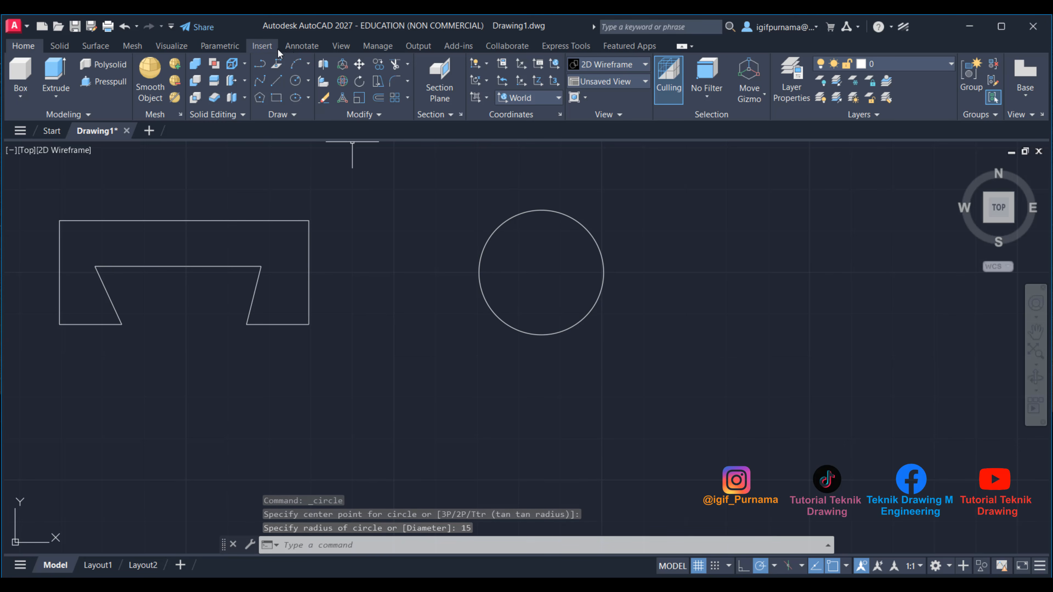
Step: Add a radius dimension to the circle, placed at its upper left
click(302, 46)
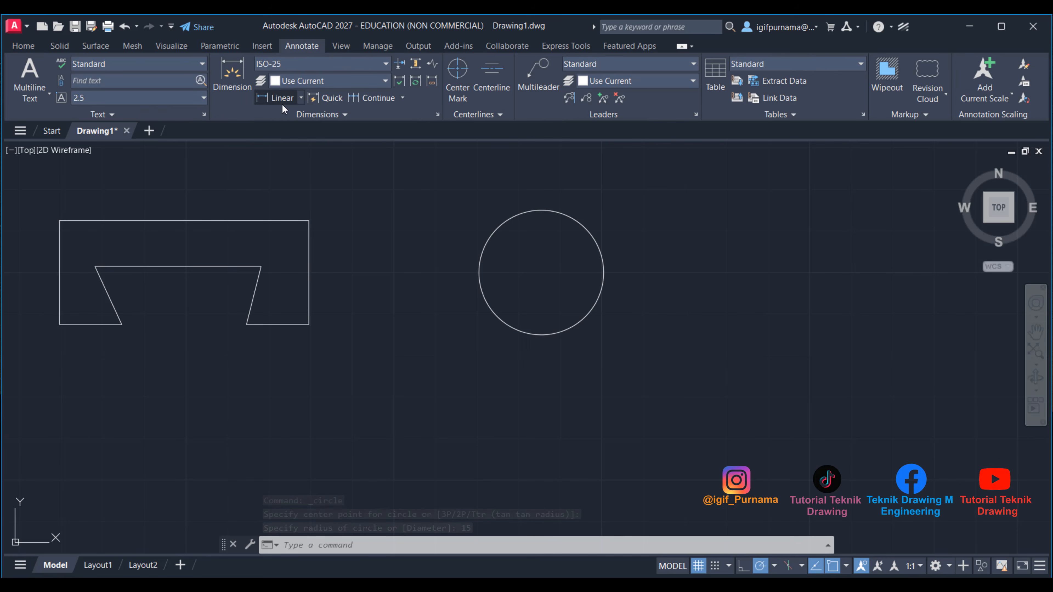
click(301, 98)
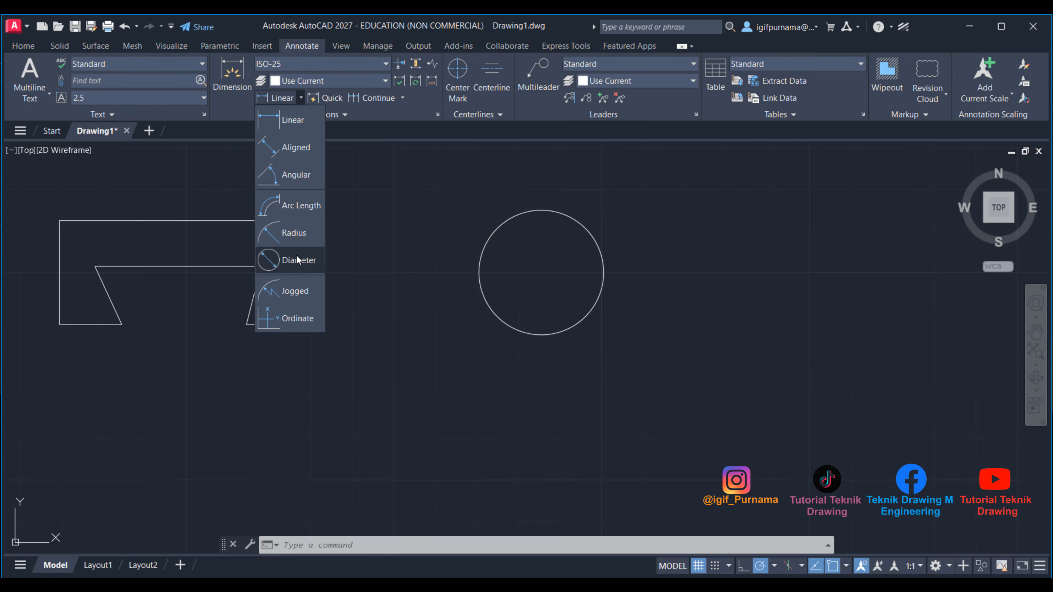
click(302, 235)
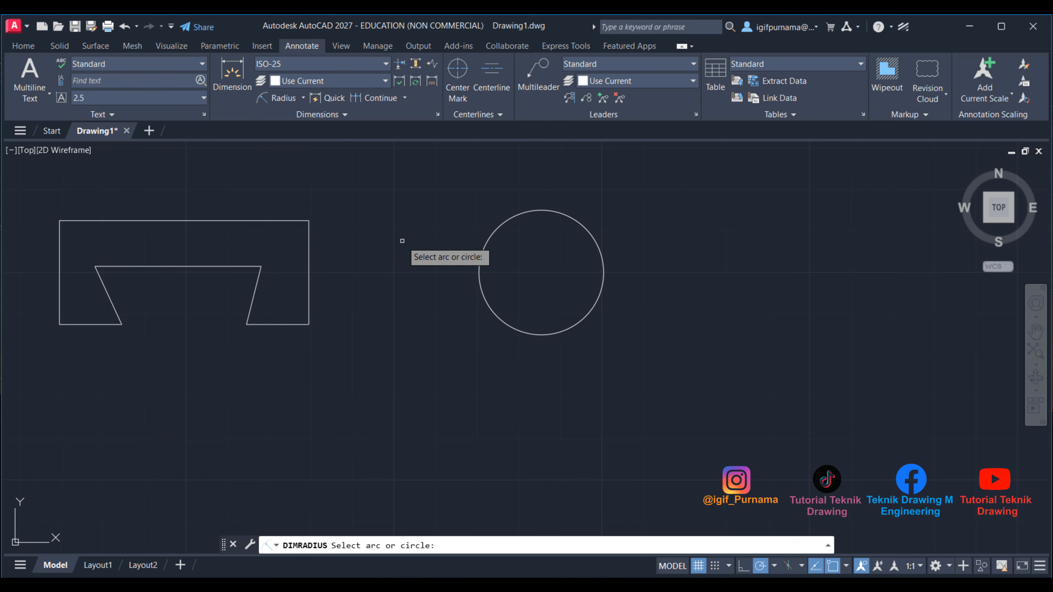
click(489, 245)
click(470, 221)
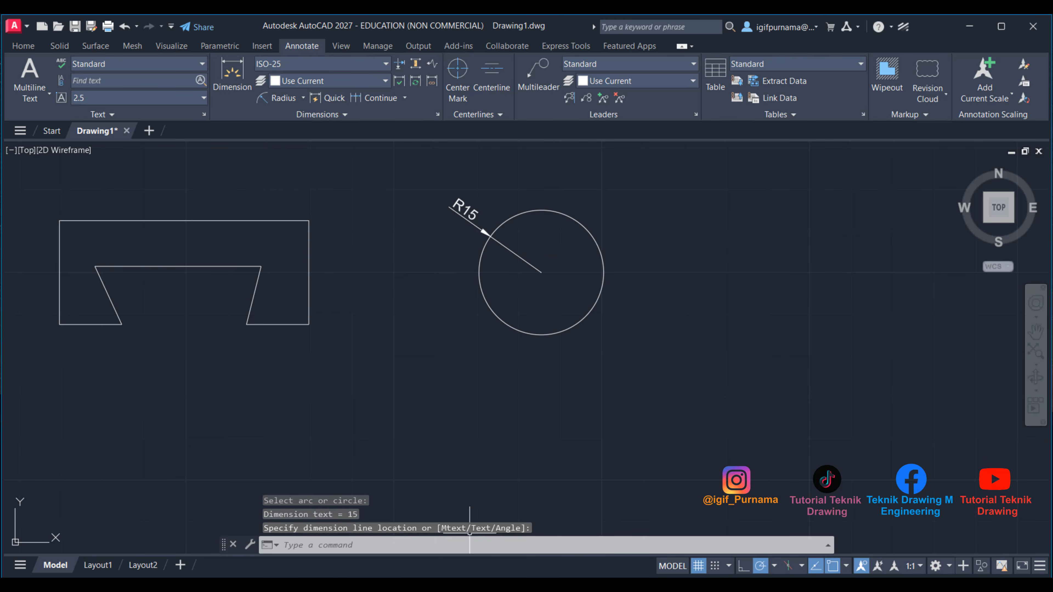
Step: Recheck the reference image and draw a concentric circle of radius 15/2 inside the larger circle
key(alt+Tab)
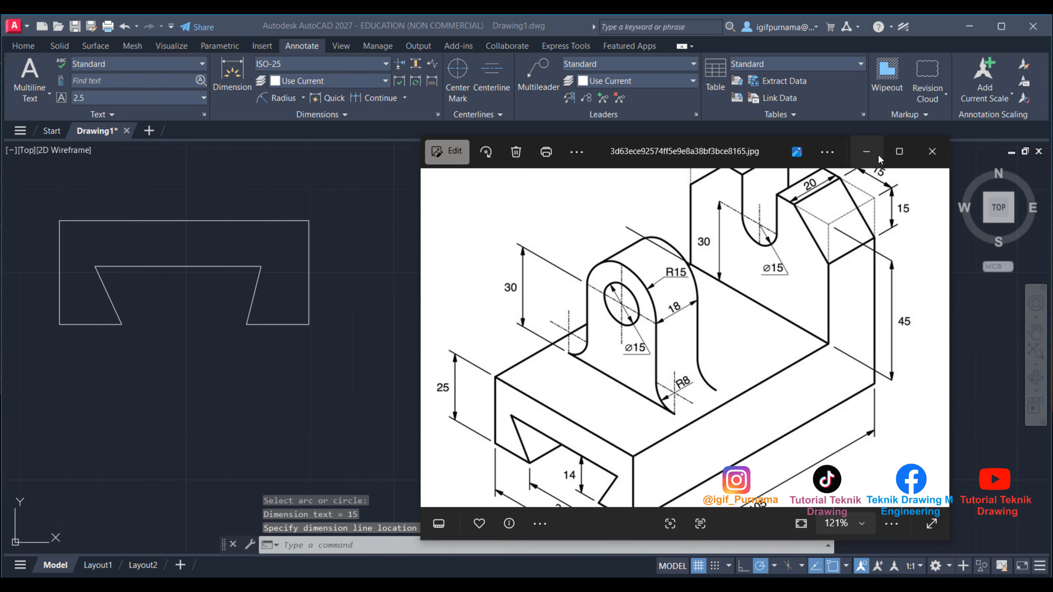
click(867, 151)
click(24, 46)
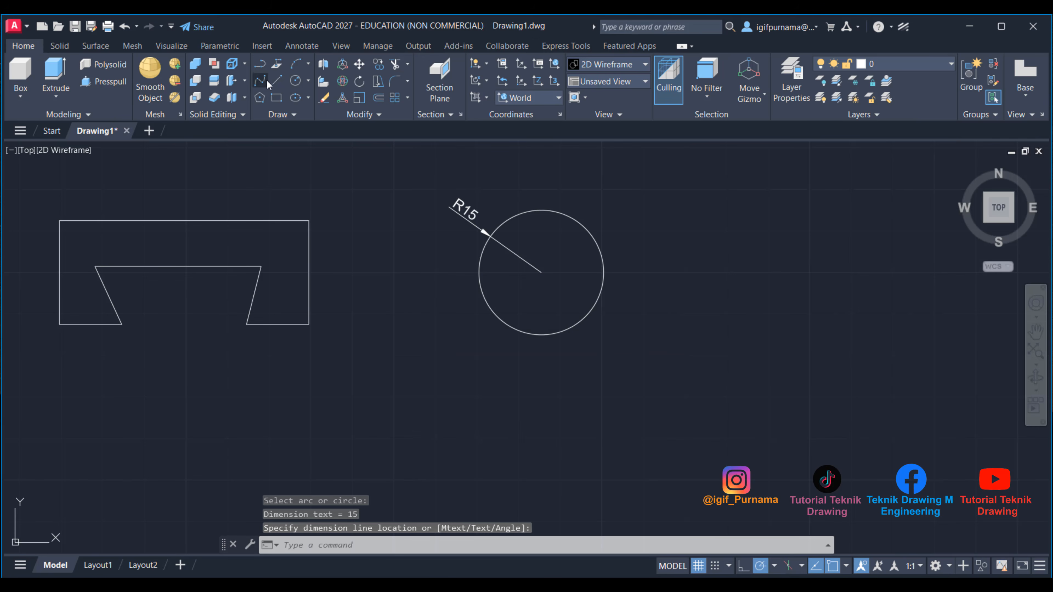
click(295, 80)
click(541, 272)
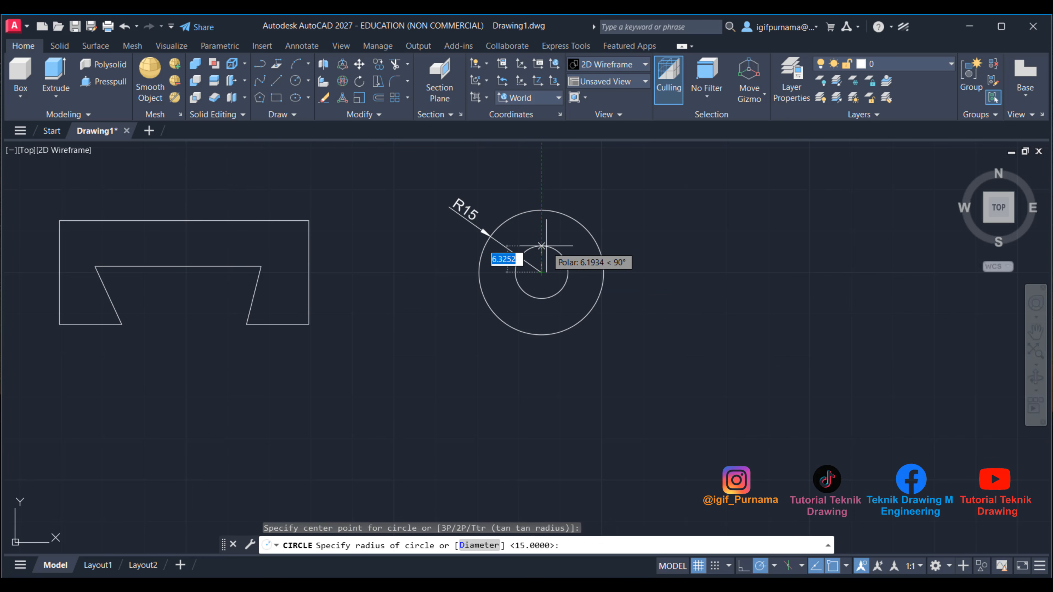
text(15/2)
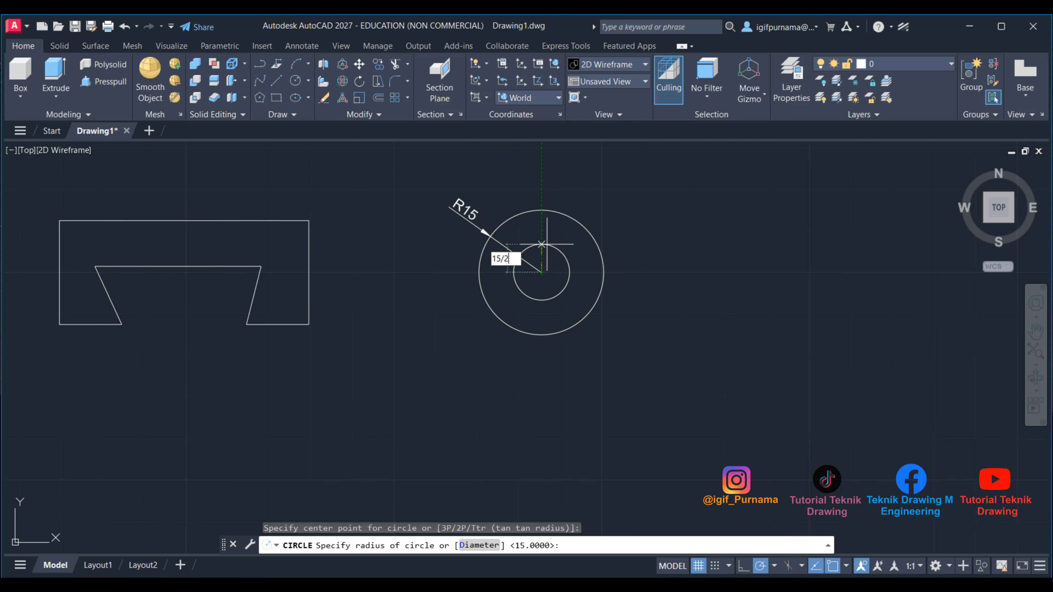
key(Return)
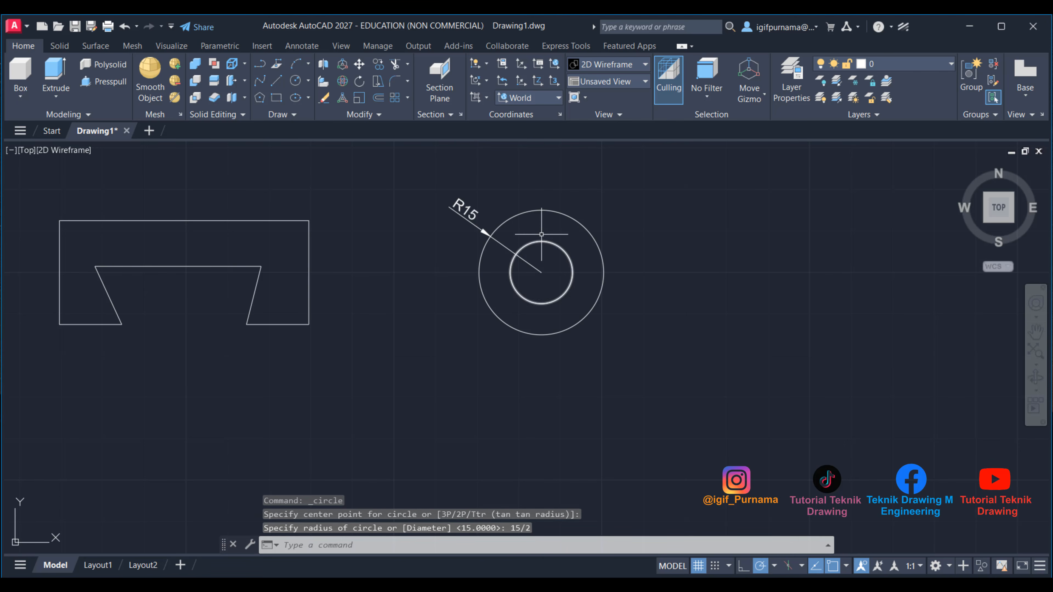
Step: Add a diameter dimension to the inner circle, placed at the upper right
click(302, 47)
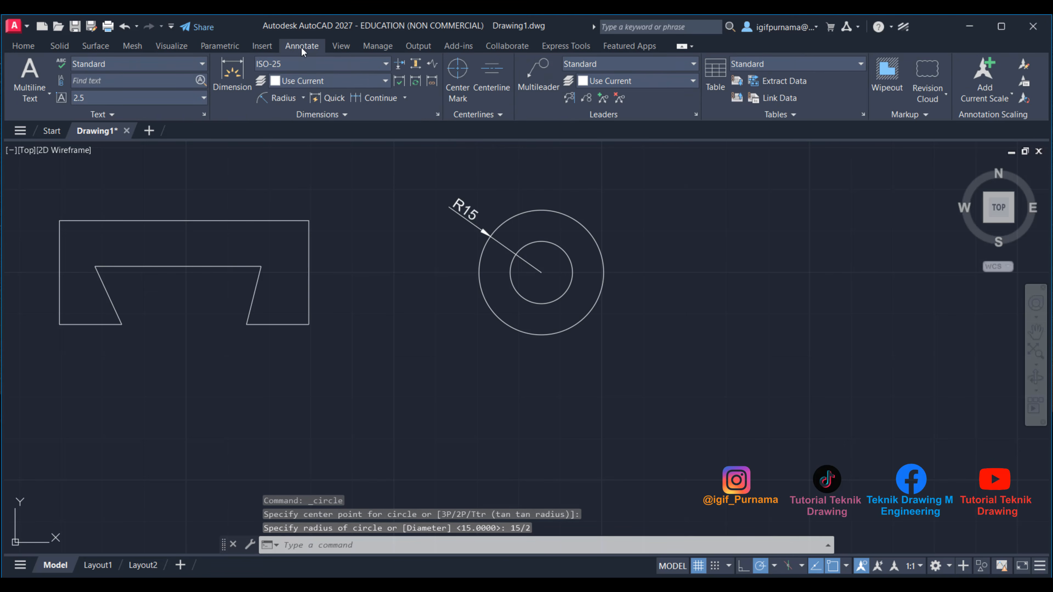
click(303, 98)
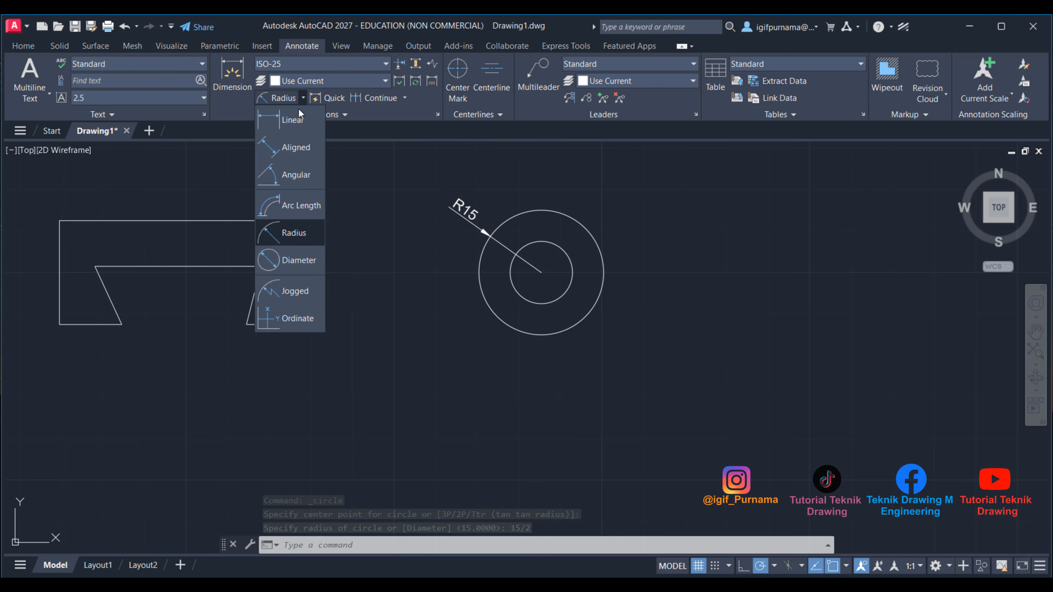
click(292, 260)
click(567, 251)
click(616, 218)
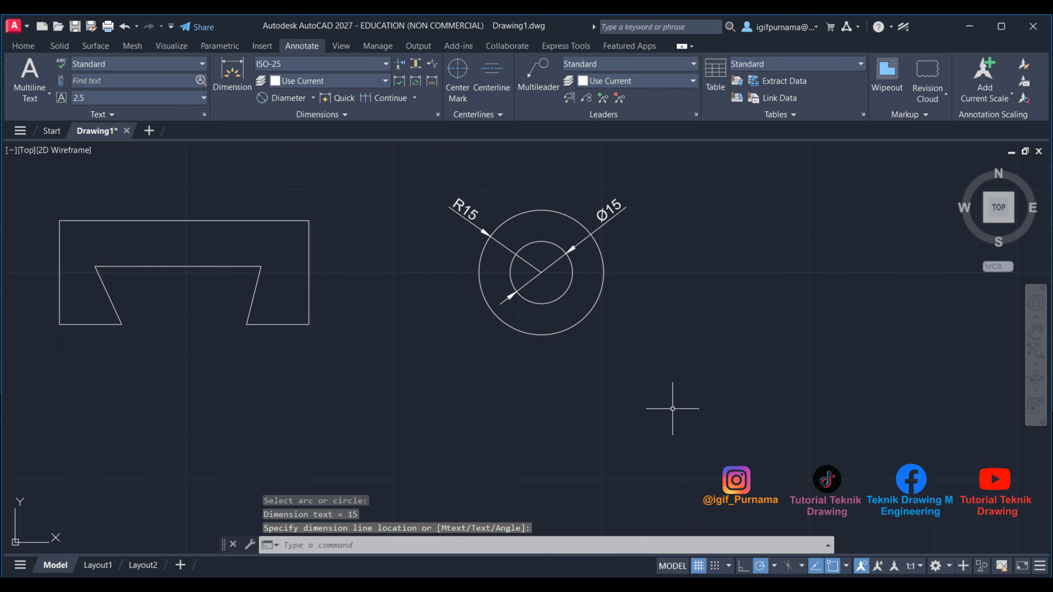
Step: Erase the radius and diameter dimensions from the two concentric circles
click(18, 47)
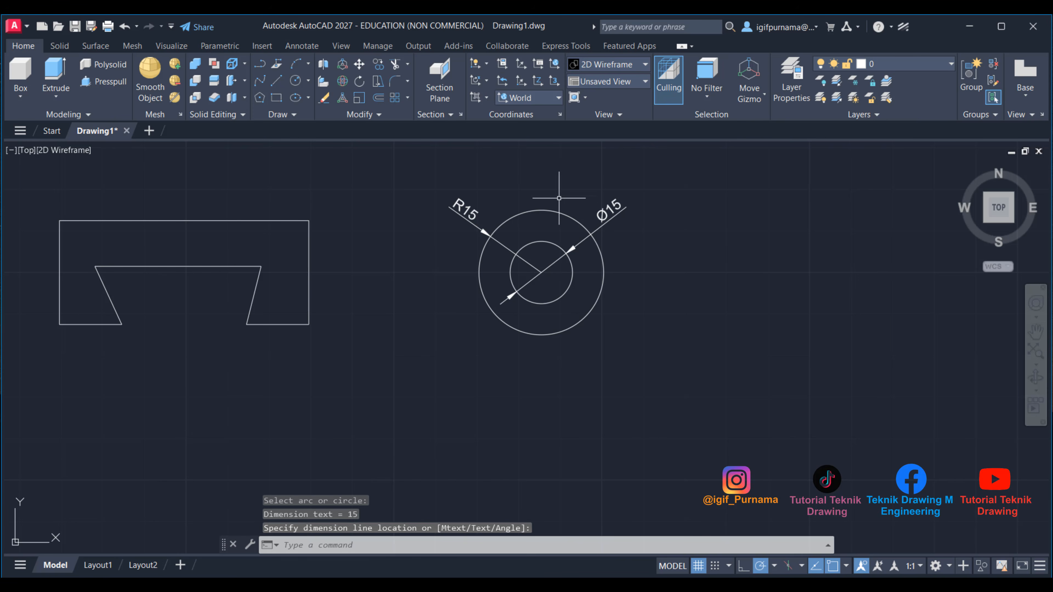
scroll(553, 191, up, 2)
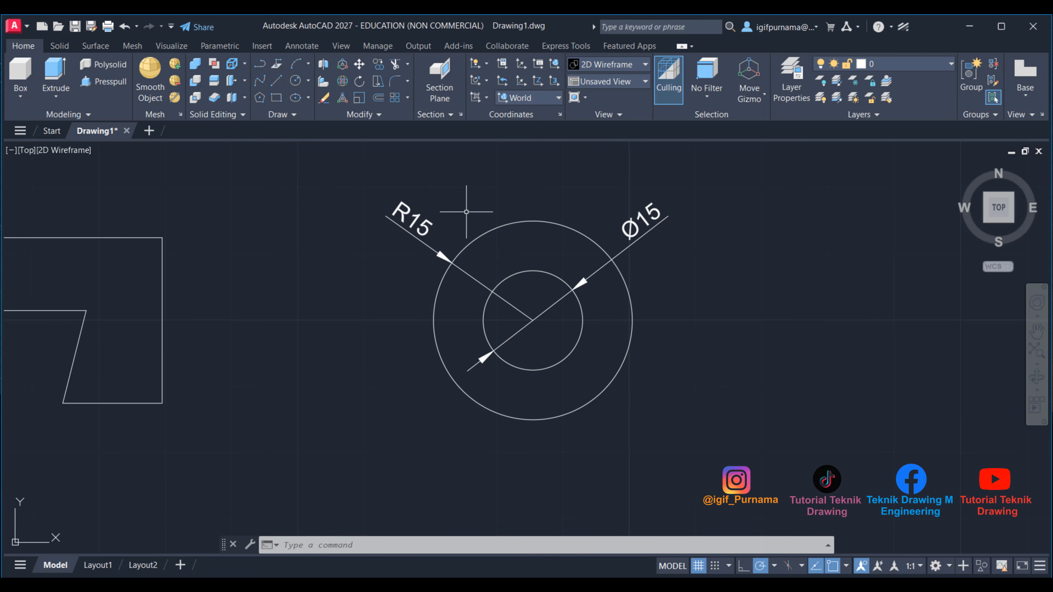
click(324, 98)
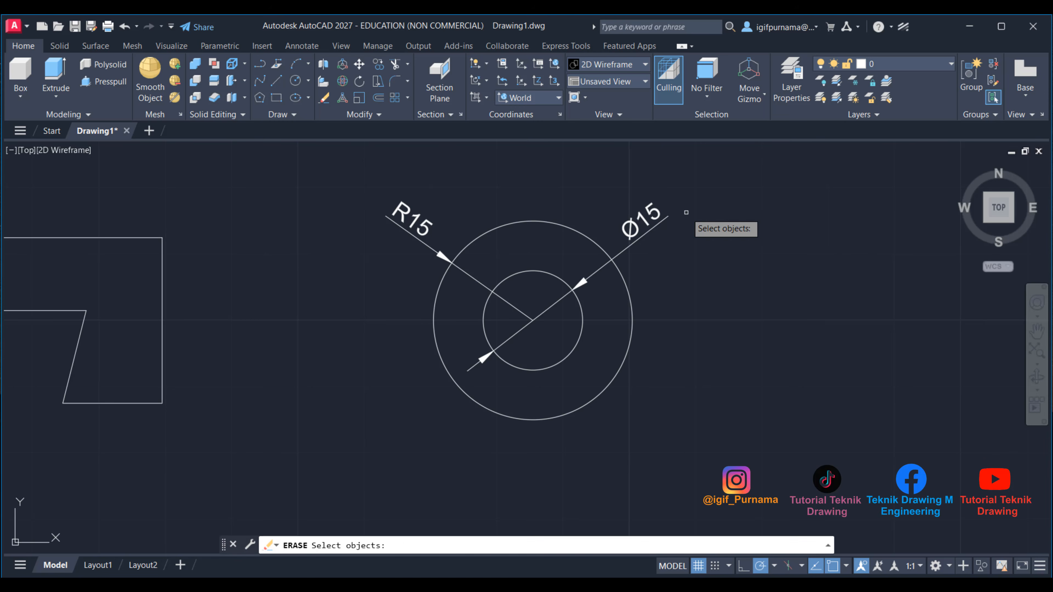
click(748, 236)
click(639, 178)
click(470, 179)
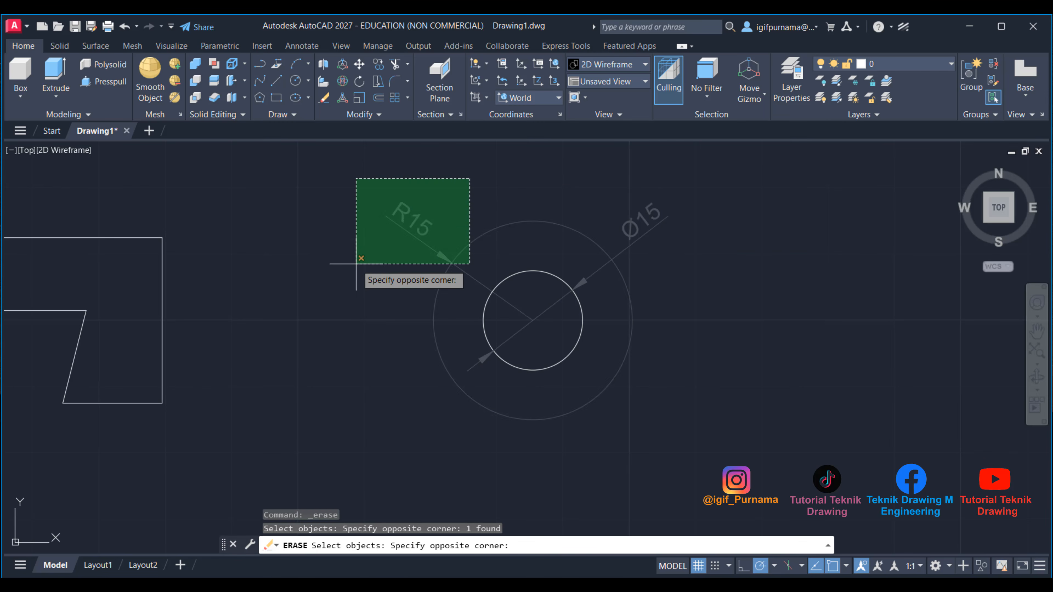
click(374, 222)
key(Return)
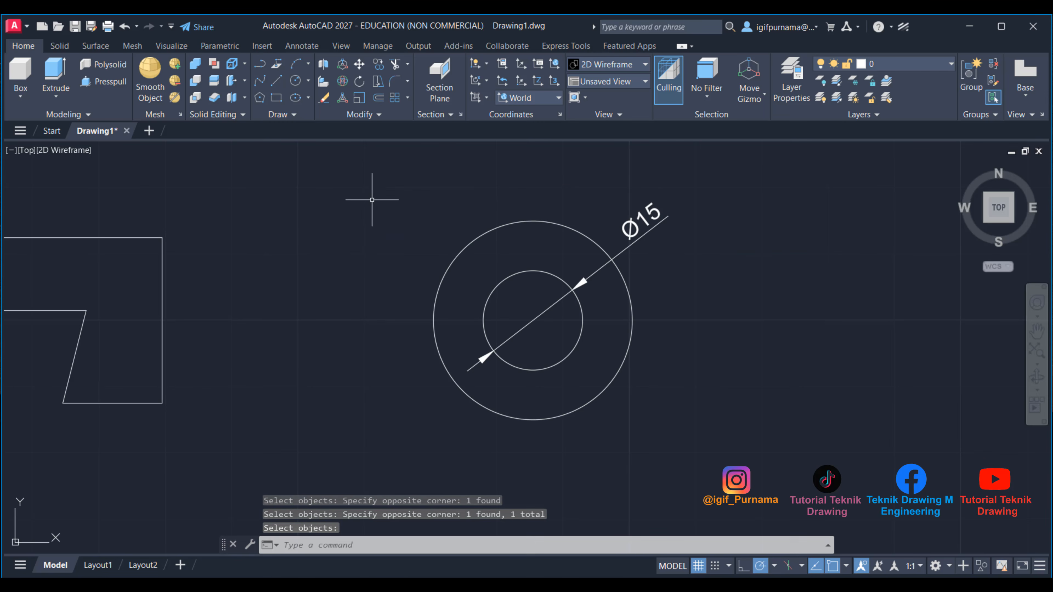
click(324, 98)
click(737, 238)
click(627, 191)
key(Return)
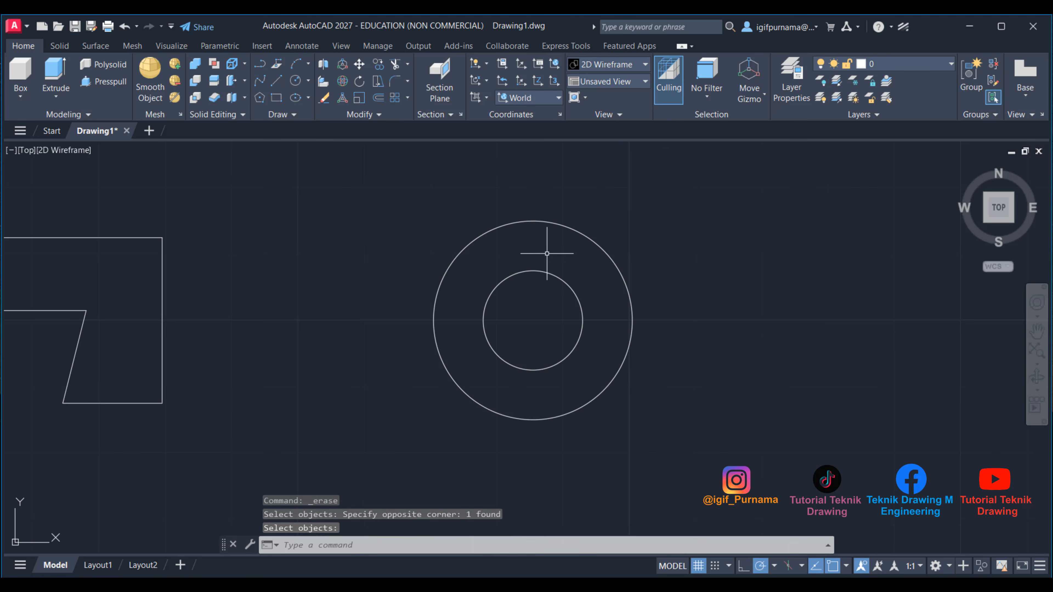
Step: Check the lug height in the reference image and draw a 30-long vertical line downward from the outer circle's right quadrant
scroll(538, 244, up, 2)
scroll(541, 235, down, 6)
click(472, 577)
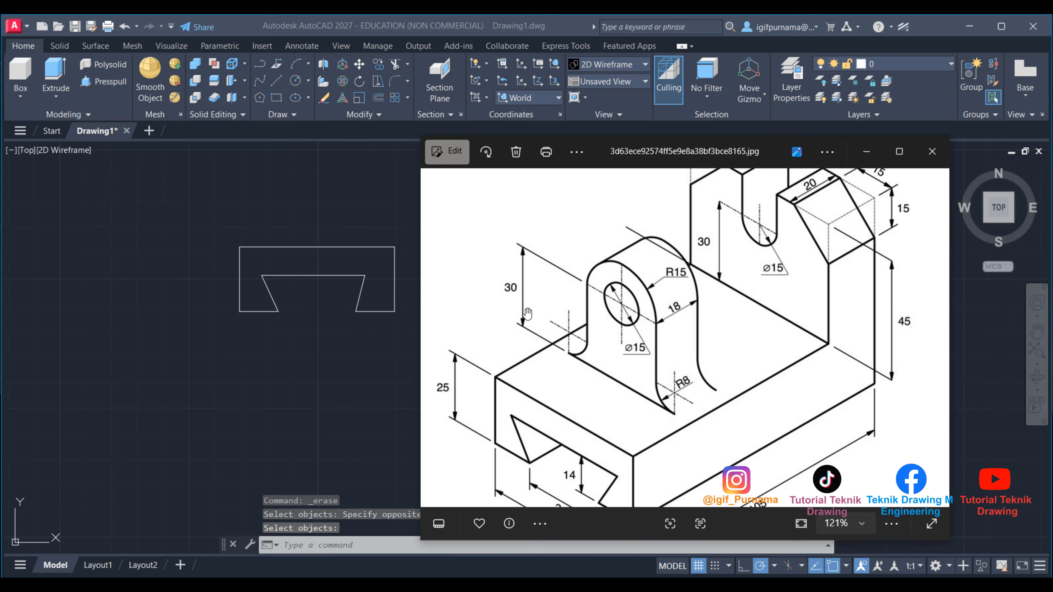
click(867, 151)
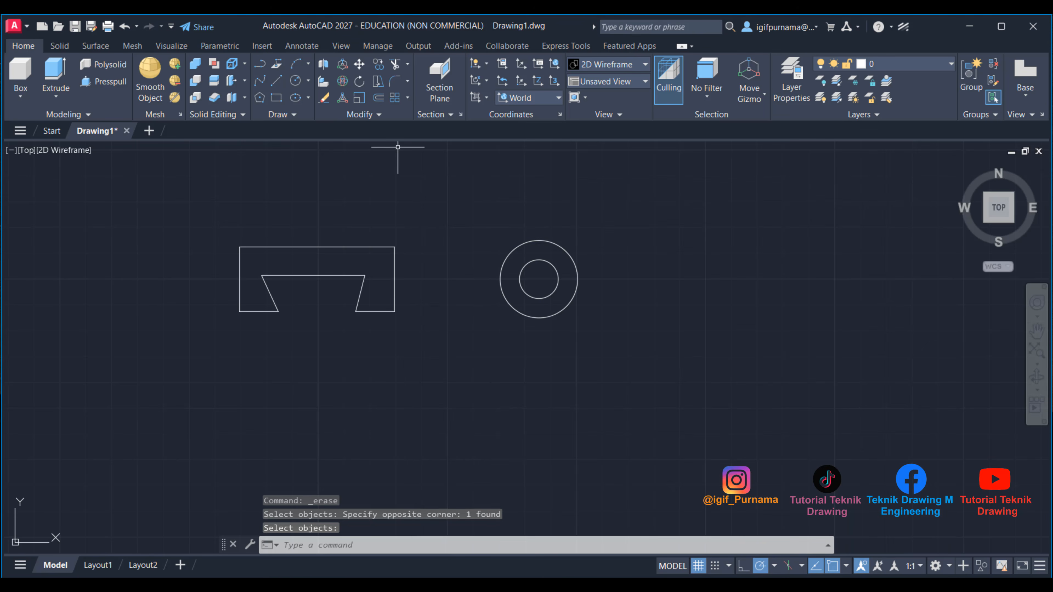
click(277, 83)
scroll(535, 324, up, 2)
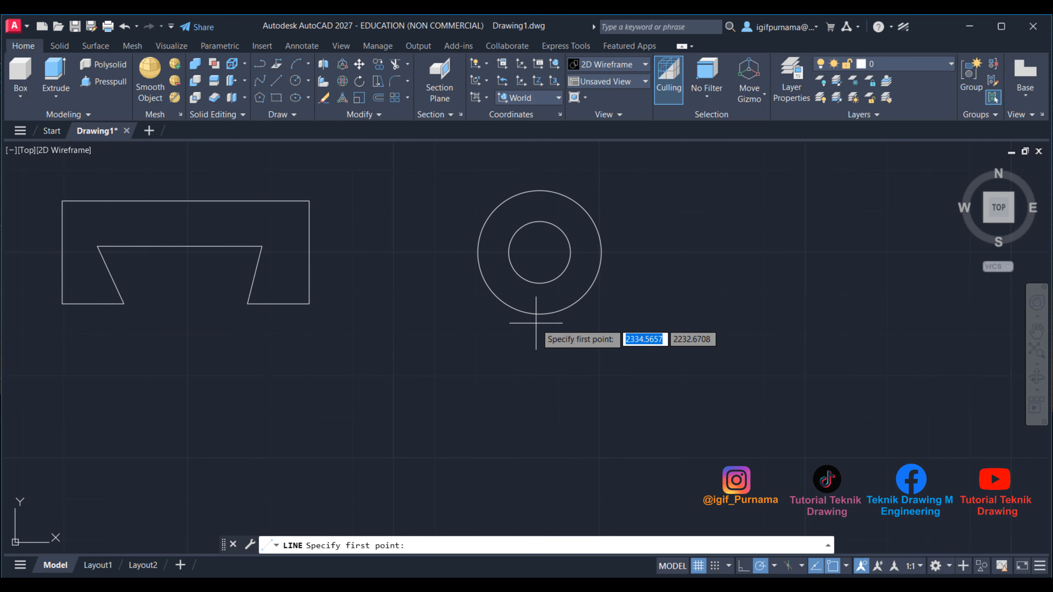
click(601, 251)
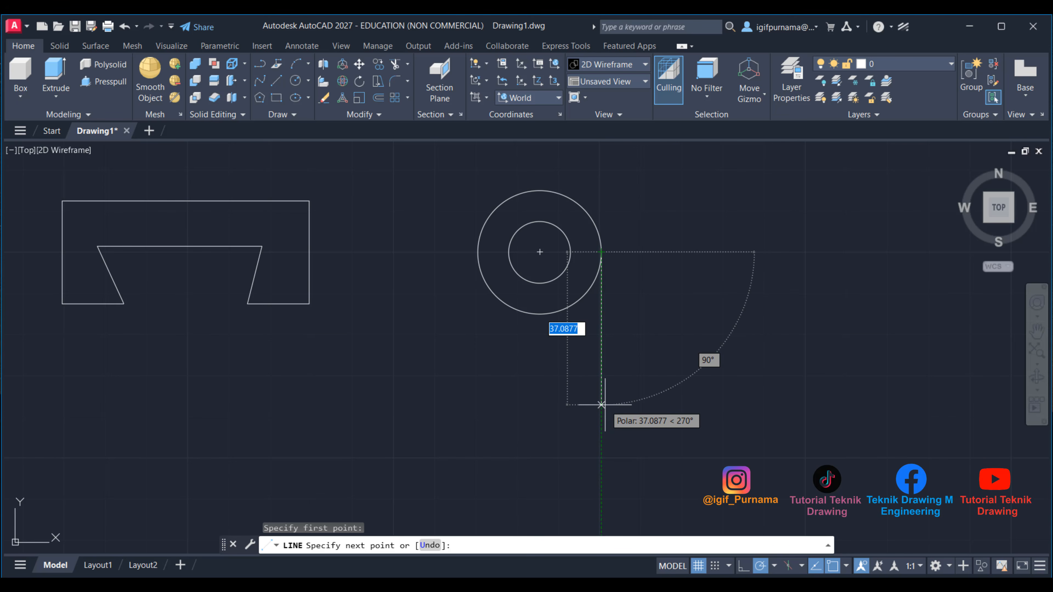
text(3)
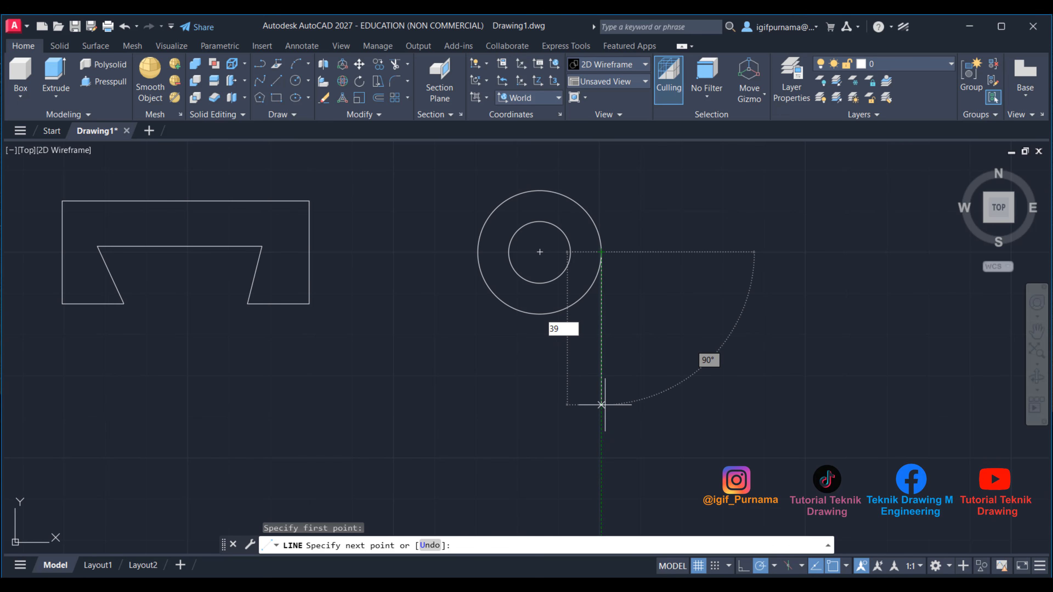
text(0)
key(Return)
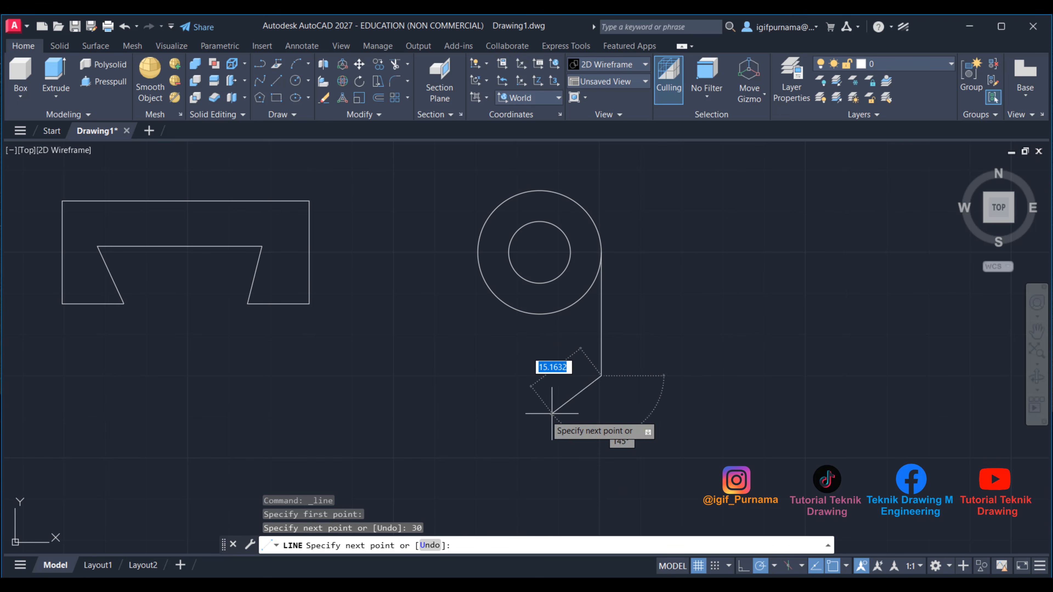
right_click(469, 362)
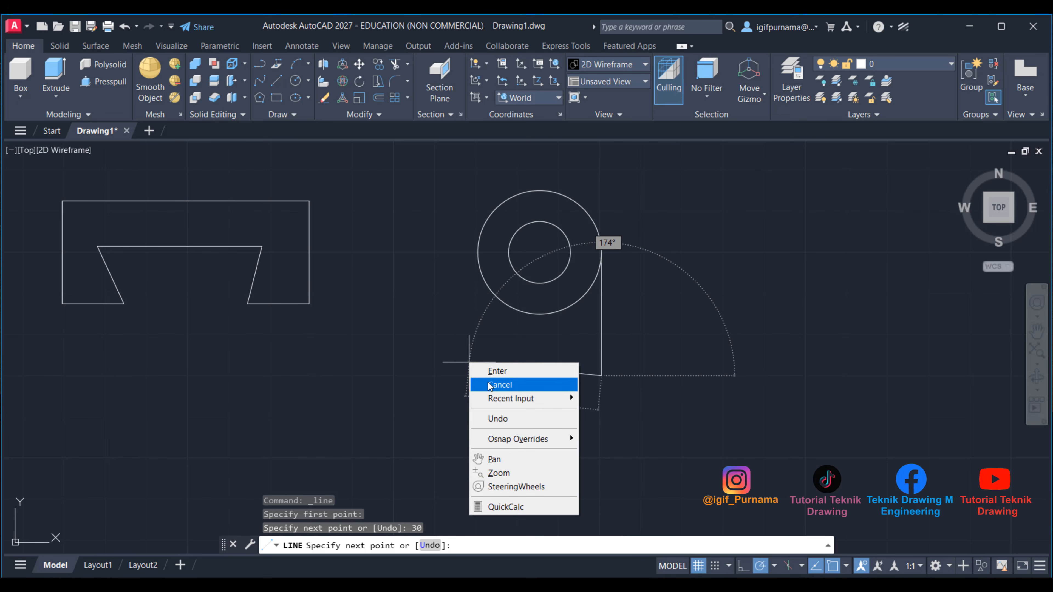
click(496, 371)
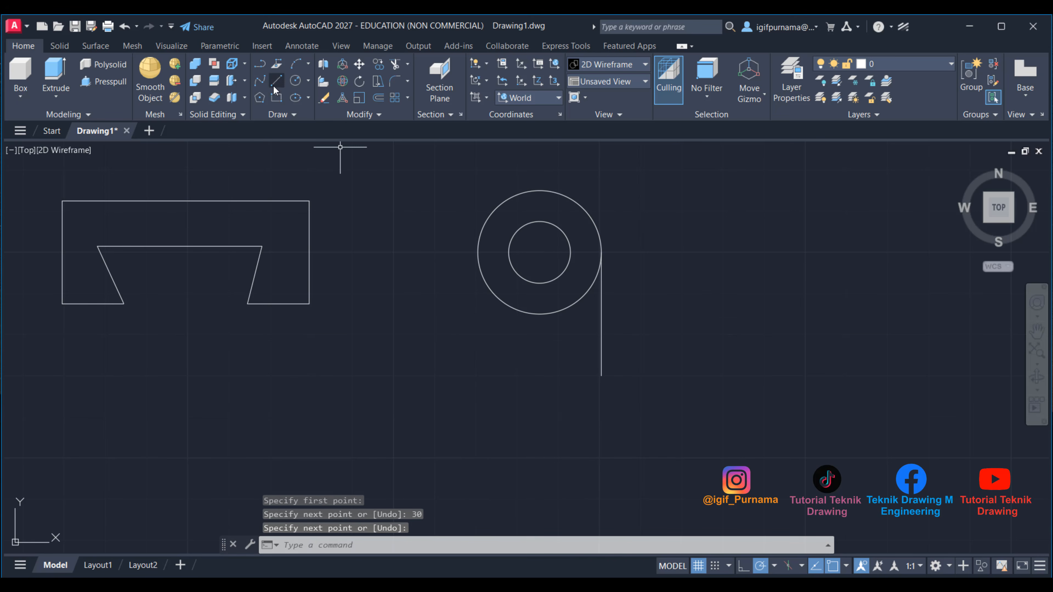
Step: Draw a 30-long vertical line downward from the outer circle's left quadrant and connect it to the right line's lower end
key(Return)
click(477, 245)
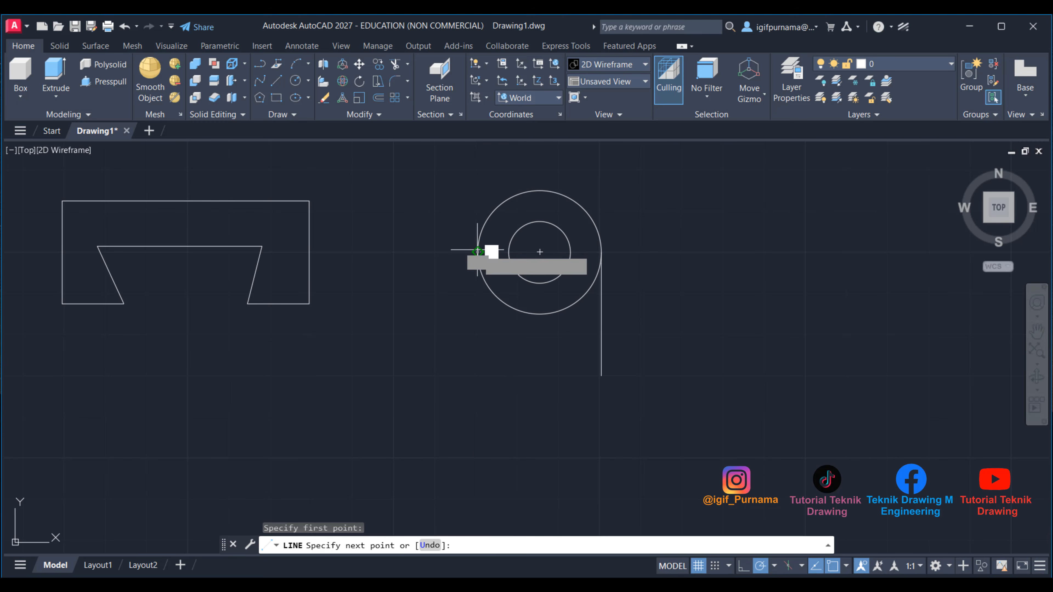
text(30)
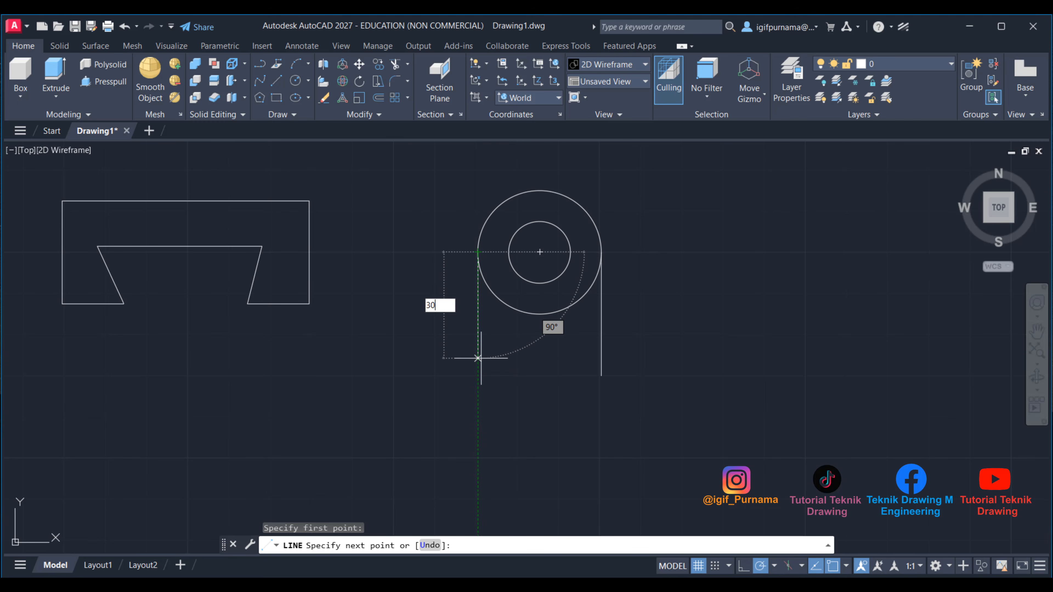
key(Return)
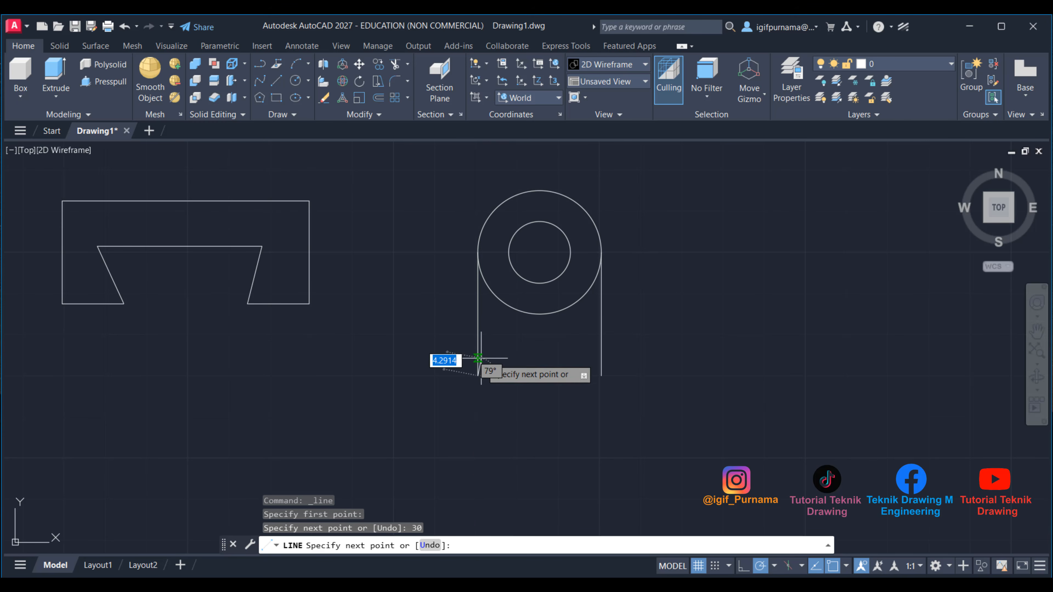
click(601, 377)
right_click(601, 376)
click(618, 380)
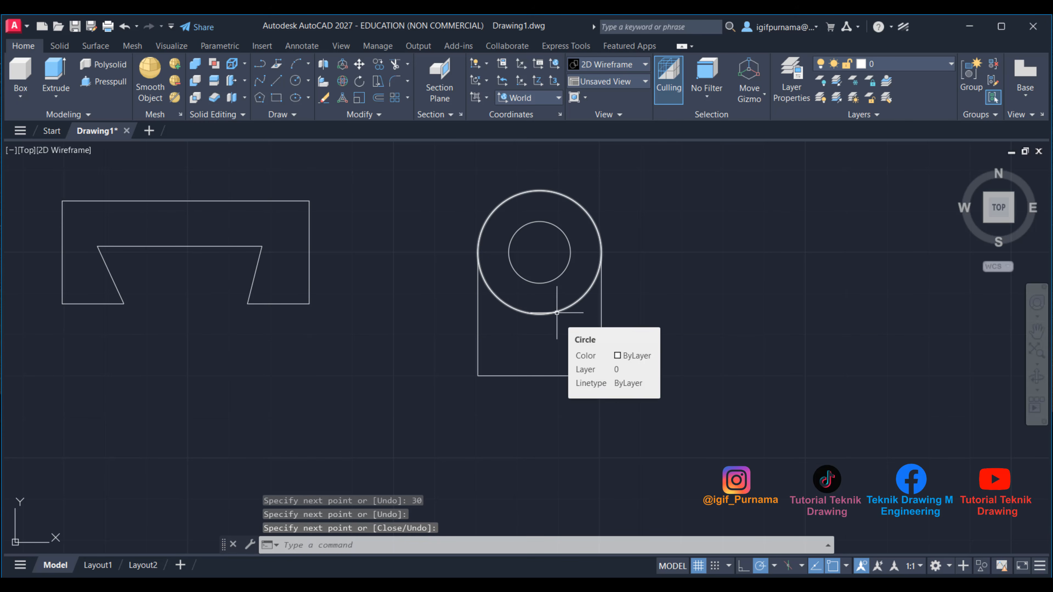
Step: Trim away the lower half of the outer circle between the two vertical lines
click(394, 66)
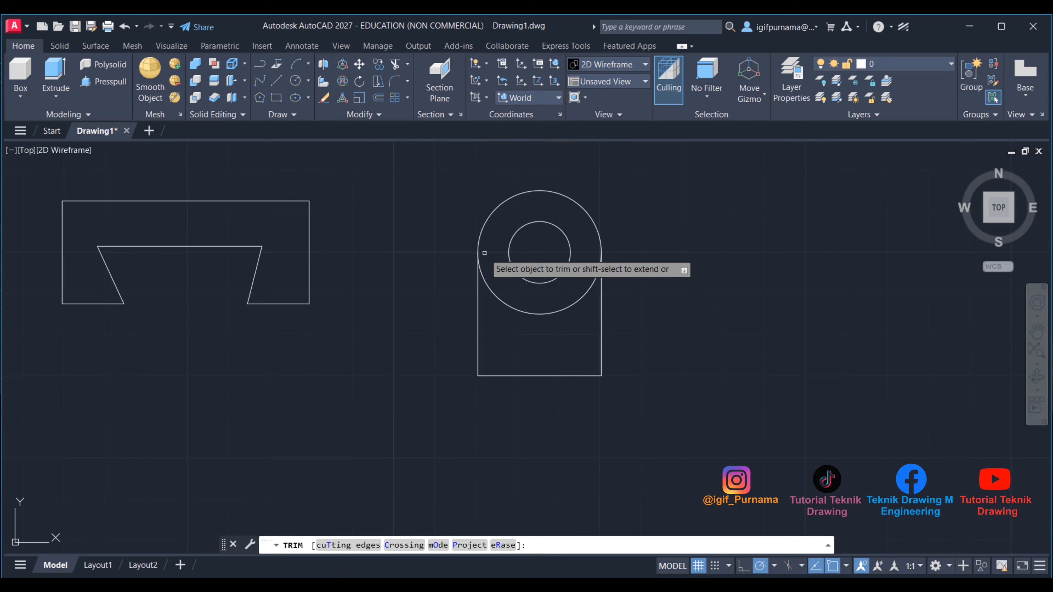
right_click(631, 259)
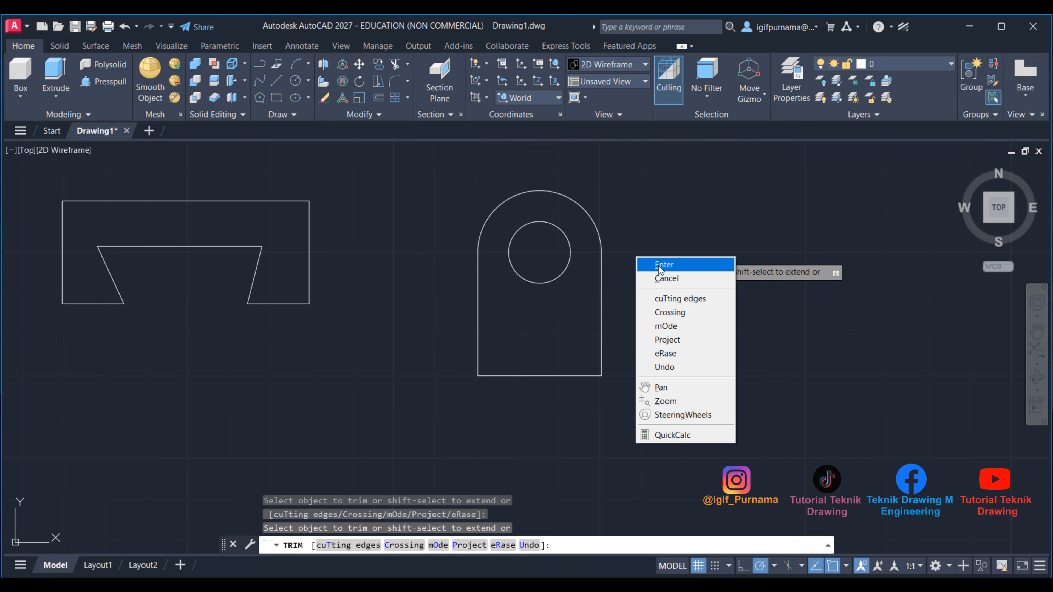
click(660, 269)
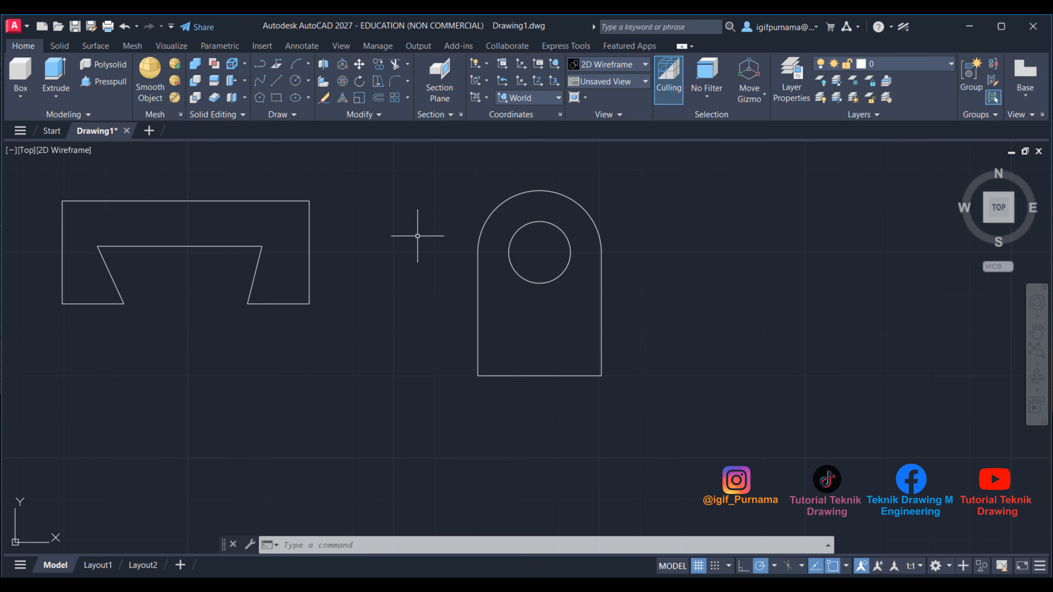
Step: Check the lug in the reference image and move the whole lug profile closer to the base profile
click(535, 585)
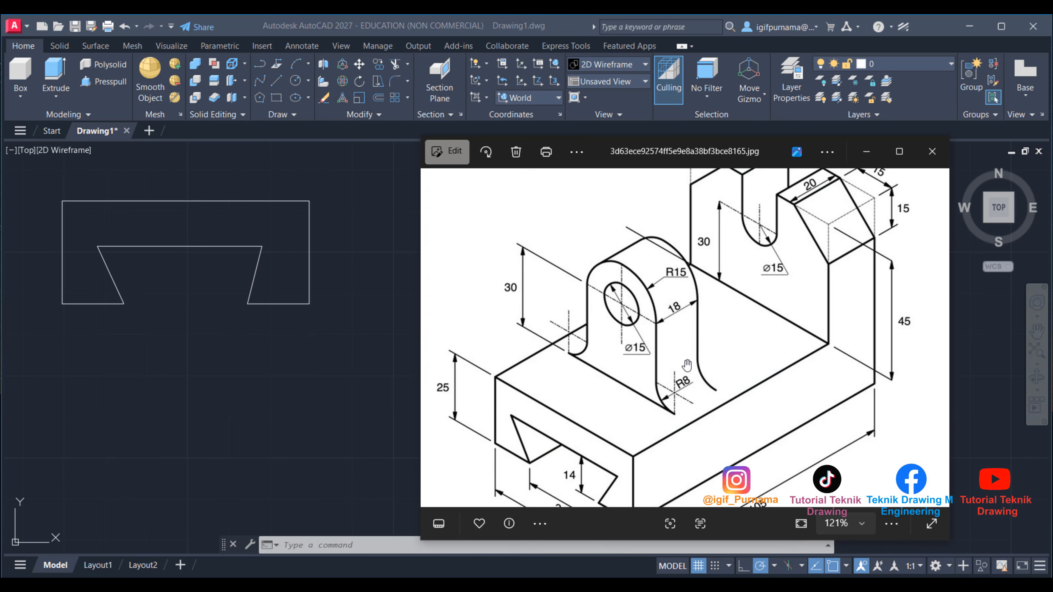
scroll(687, 365, down, 1)
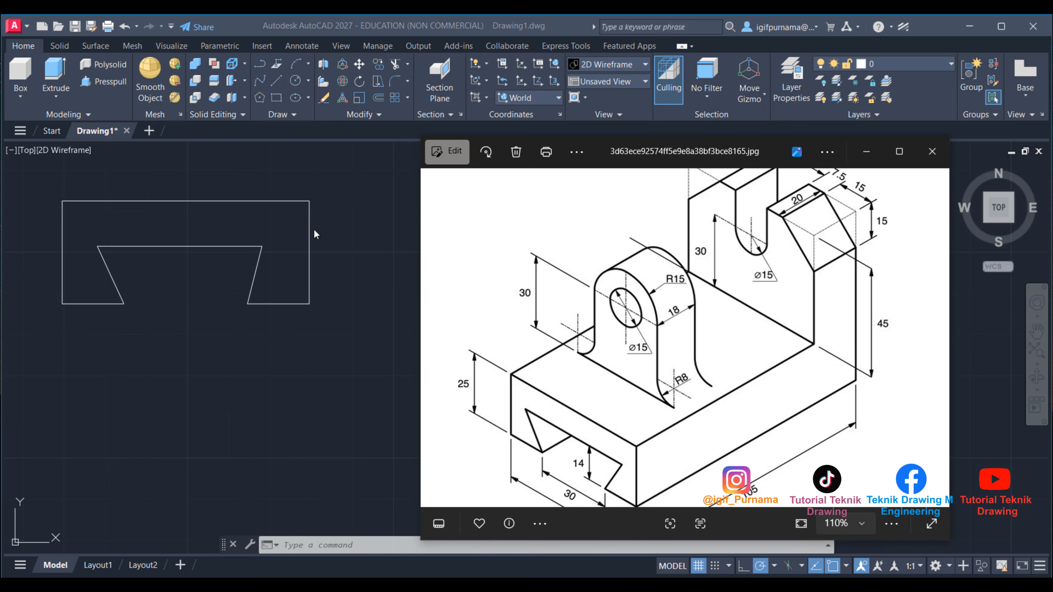
click(327, 243)
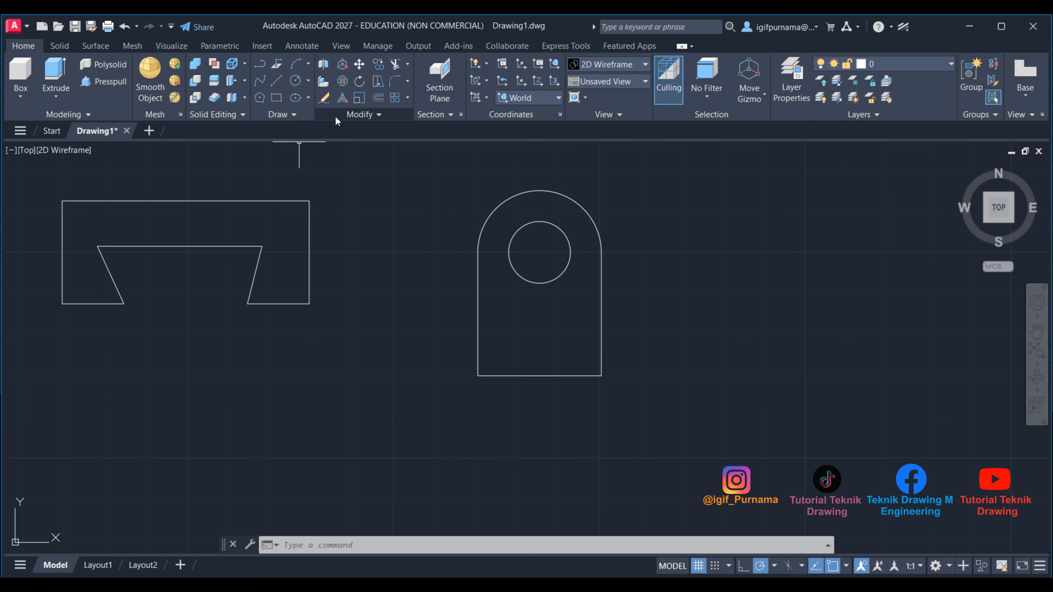
click(359, 63)
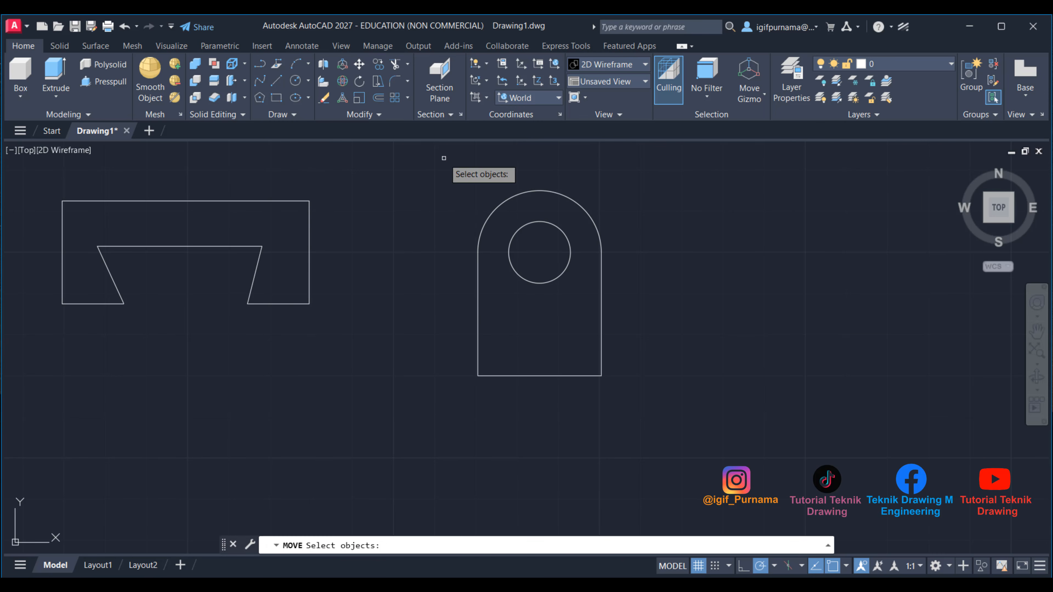
click(429, 158)
click(628, 399)
key(Return)
click(540, 376)
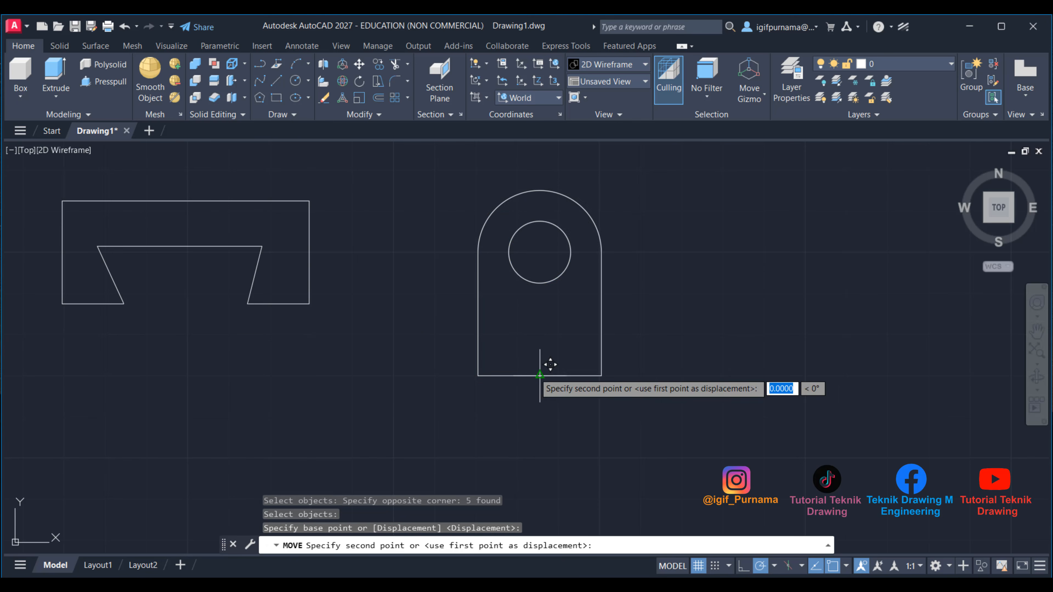
click(408, 348)
scroll(416, 275, down, 4)
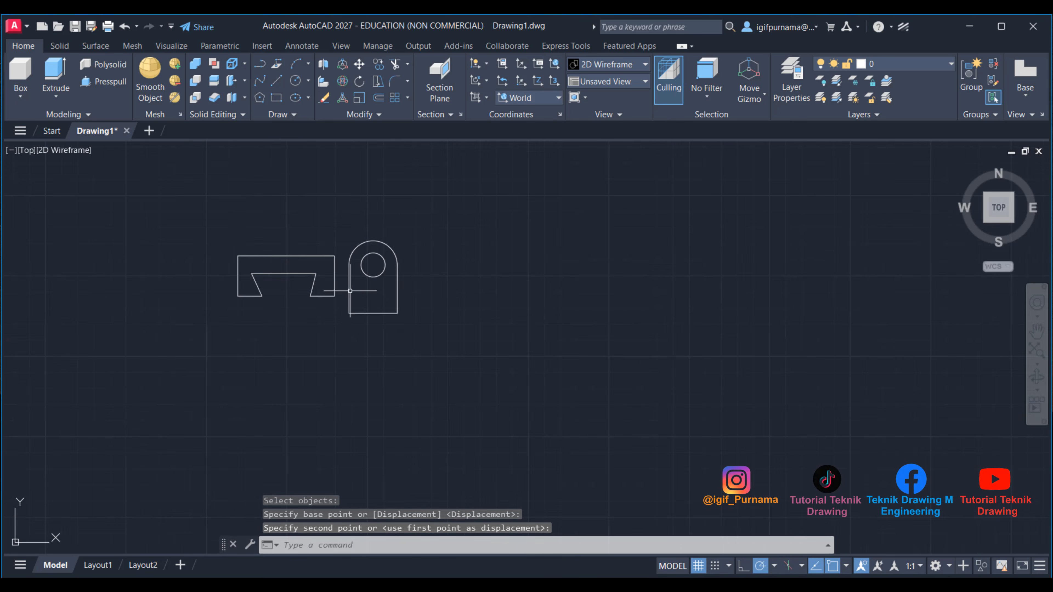
scroll(416, 275, up, 2)
Step: Examine the height, slot and corner cut dimensions of the rear upright in the reference image
click(489, 586)
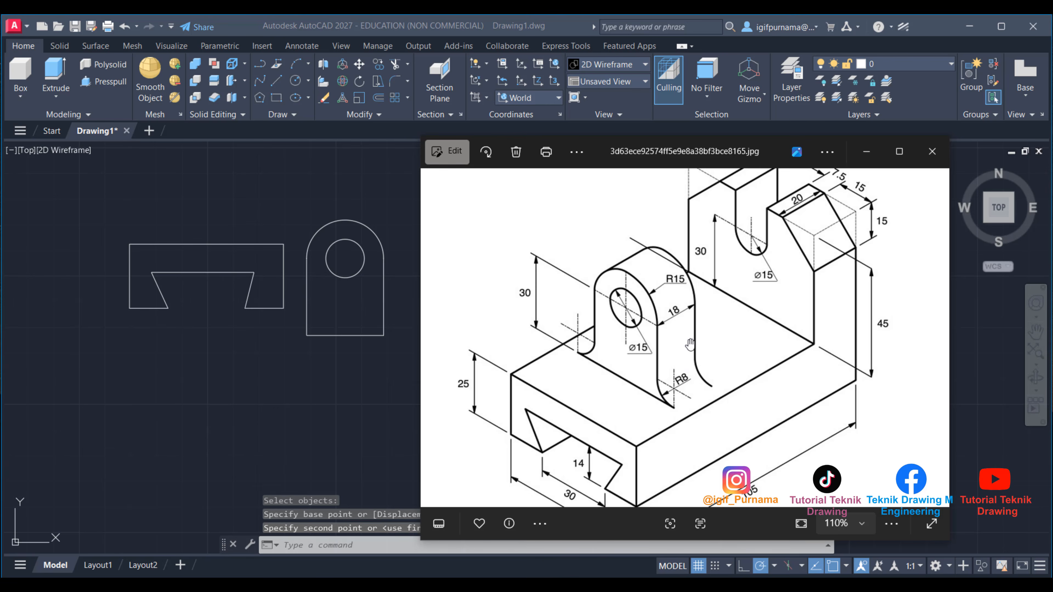
drag(705, 302, 601, 381)
scroll(690, 362, up, 2)
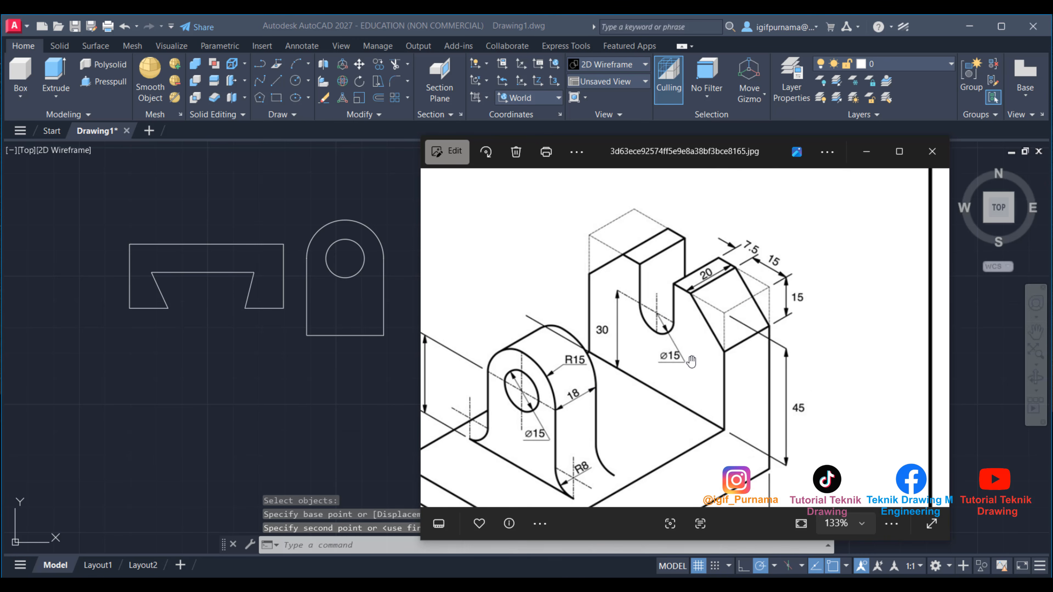
scroll(709, 321, down, 2)
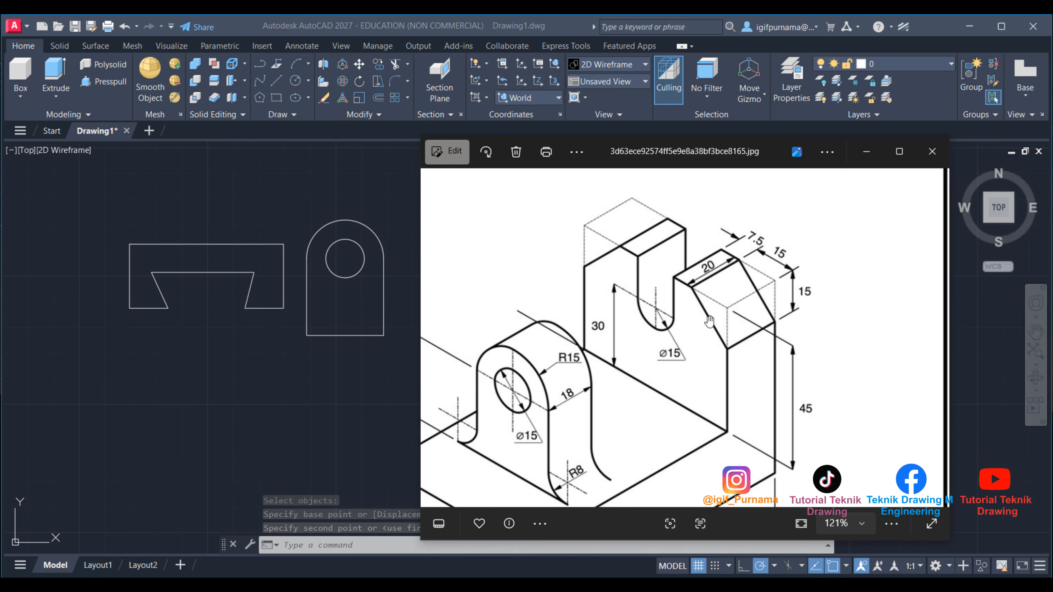
scroll(710, 321, down, 1)
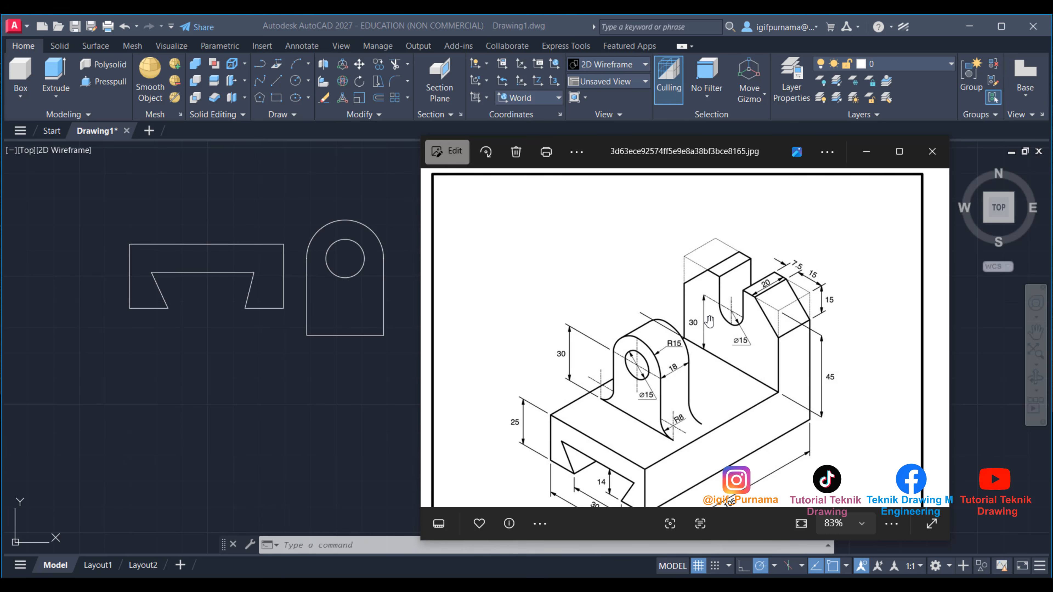
scroll(709, 321, up, 1)
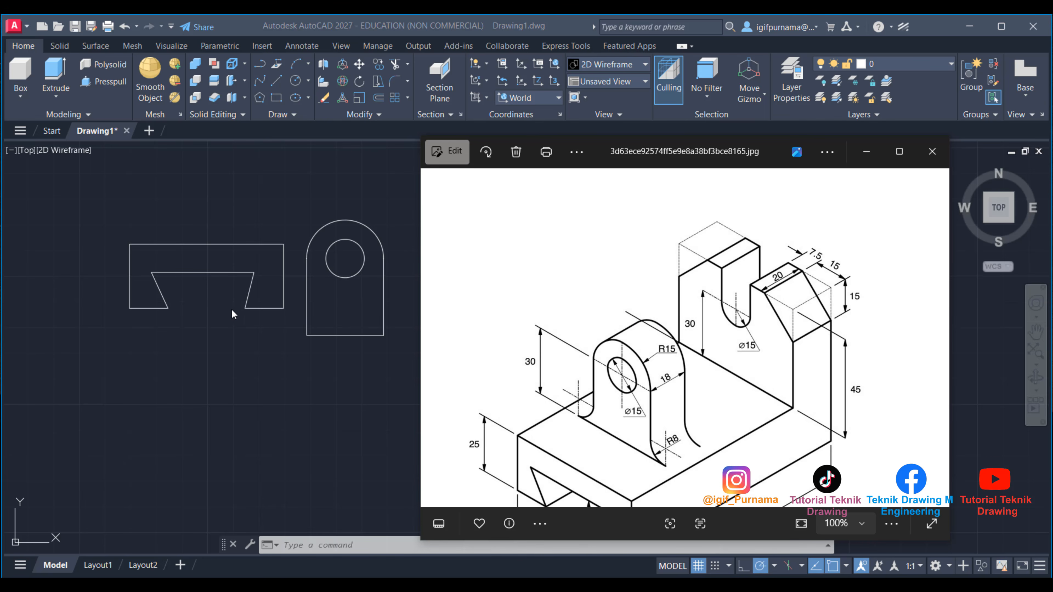
drag(768, 385, 751, 328)
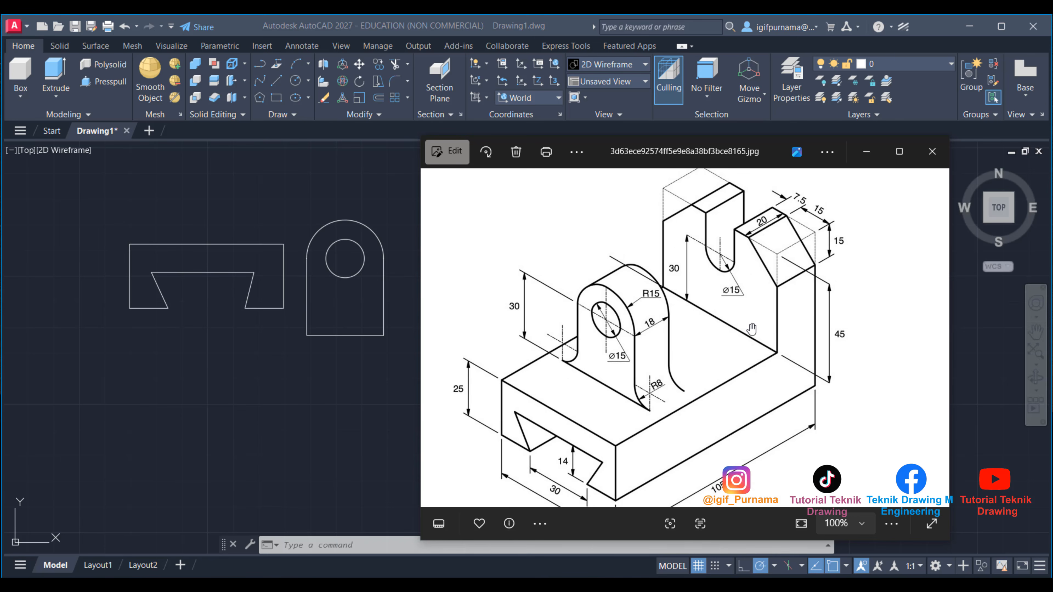
click(866, 152)
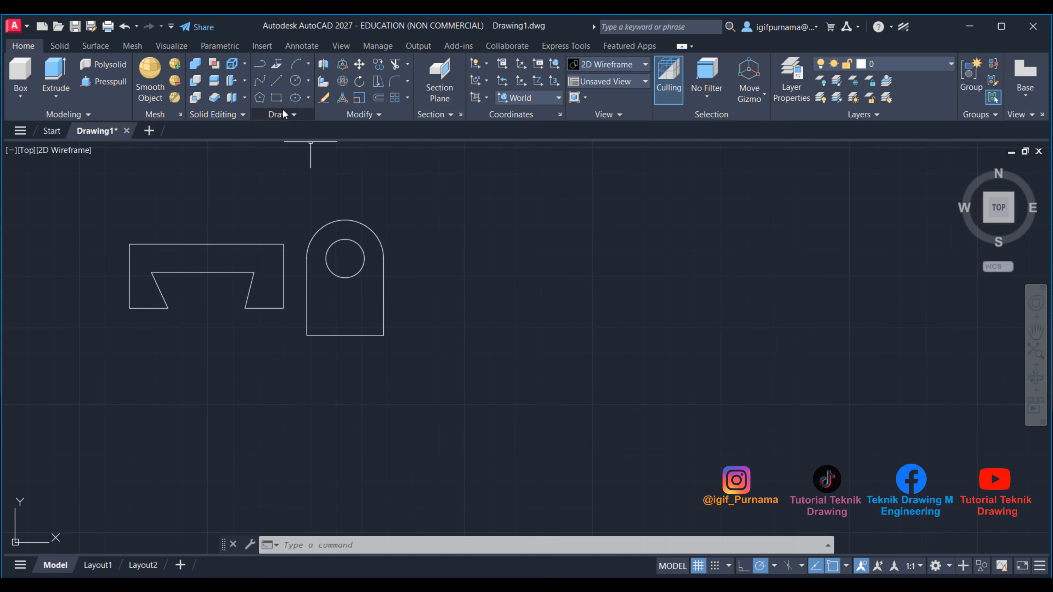
Step: Draw a rectangle 45 long and 60 wide beside the lug profile
click(276, 97)
click(440, 190)
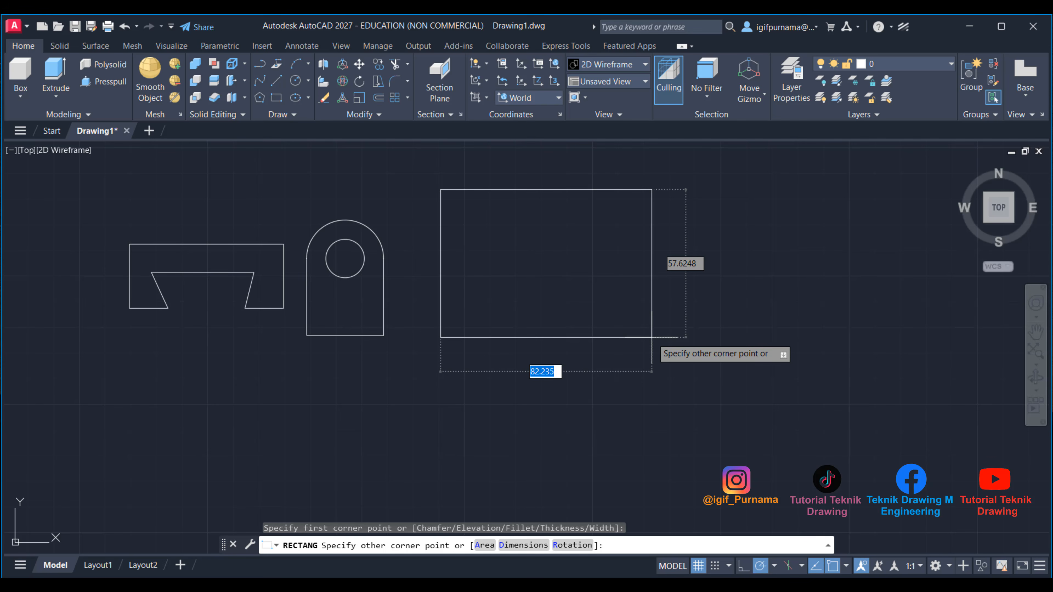
text(e)
key(BackSpace)
text(d)
key(Return)
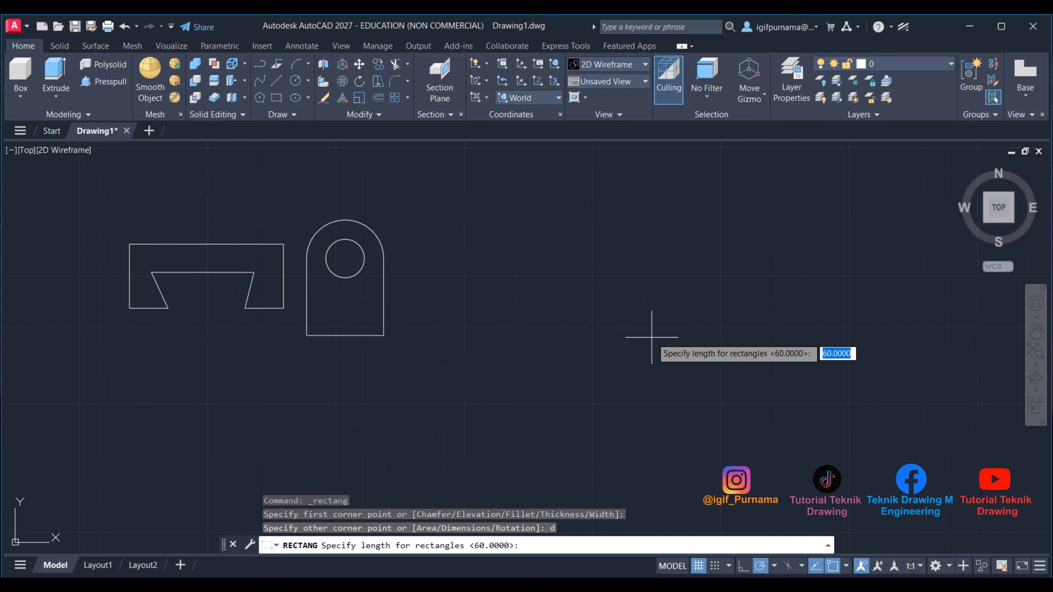
text(3)
key(Return)
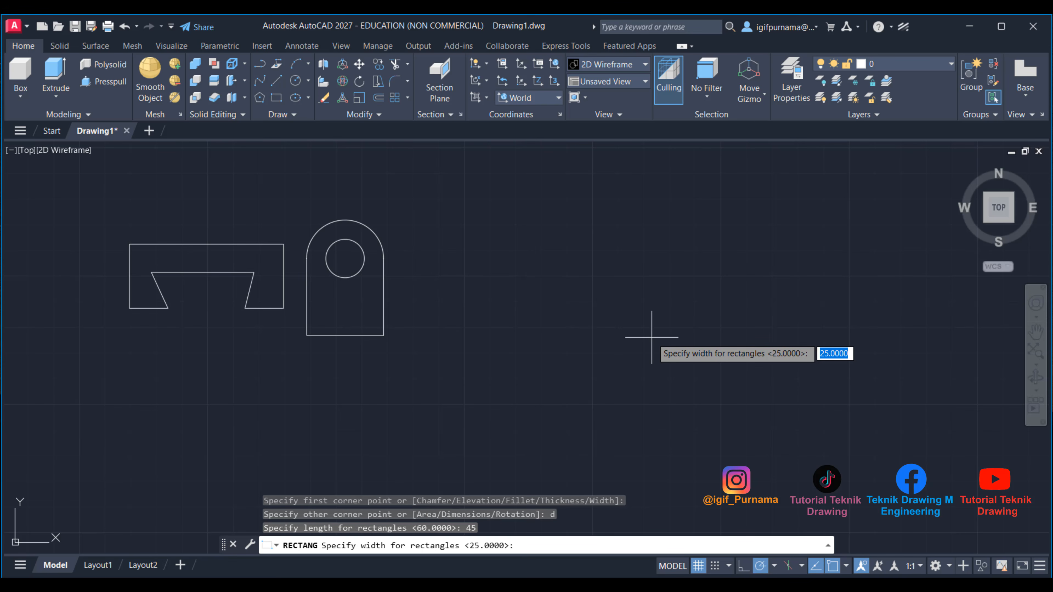
text(60)
key(Return)
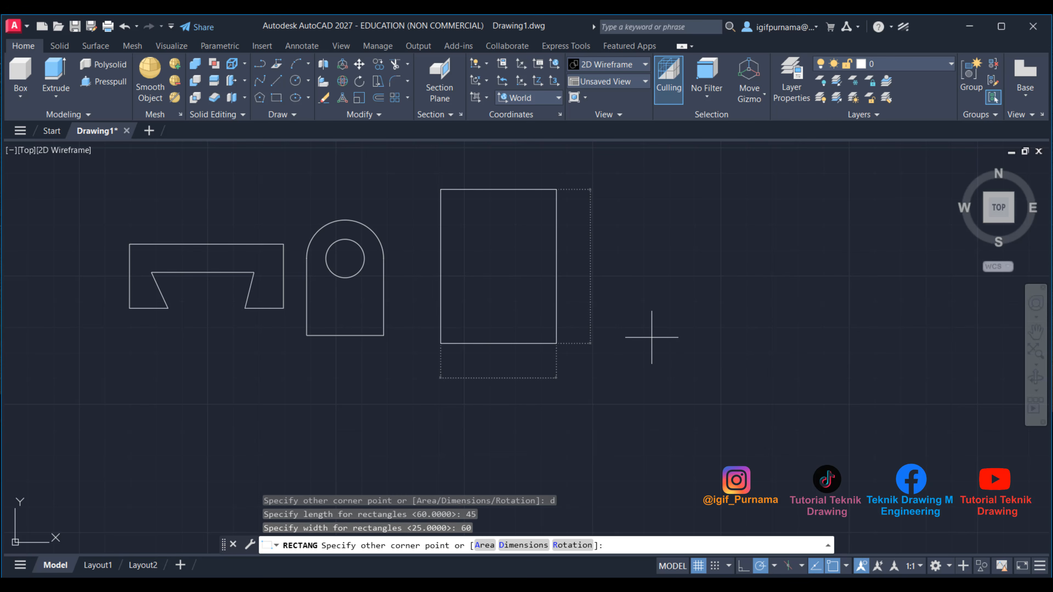
click(647, 341)
scroll(476, 241, up, 2)
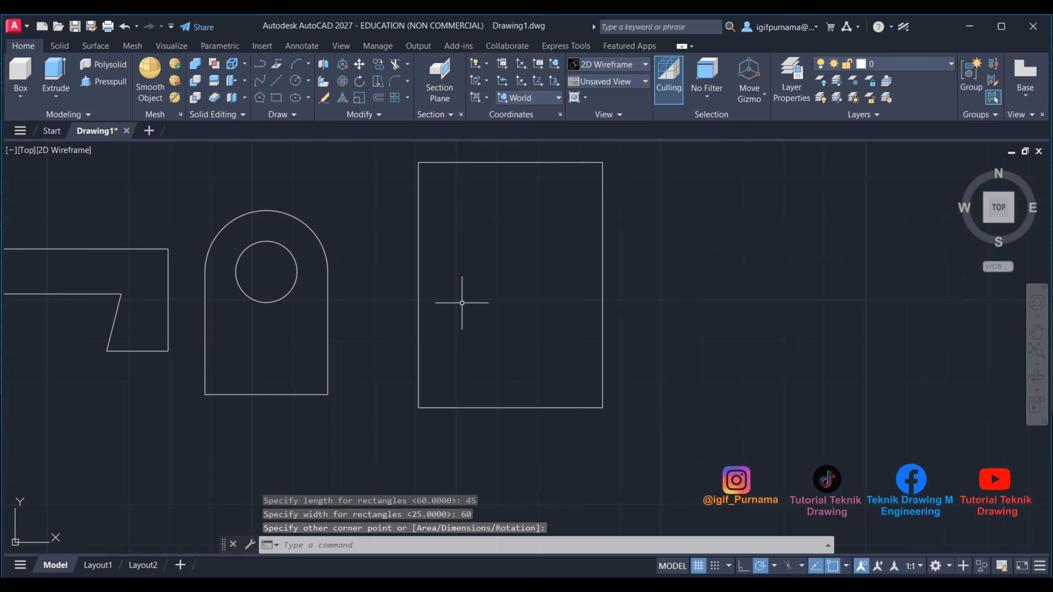
Step: Recheck the rear upright in the reference image and dimension the new rectangle's left side
key(alt+Tab)
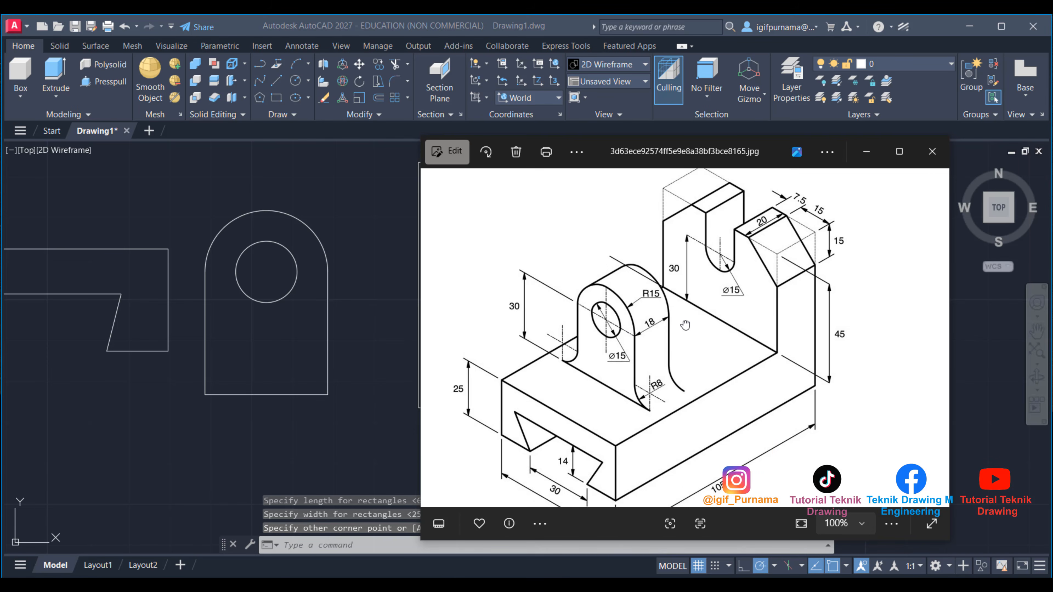
drag(685, 325, 661, 359)
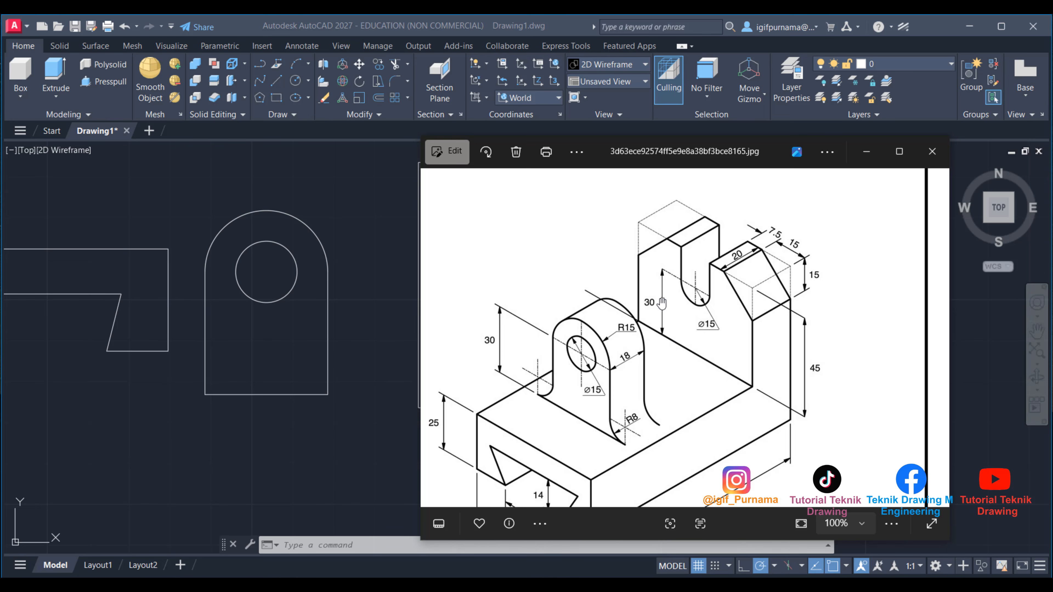
click(866, 158)
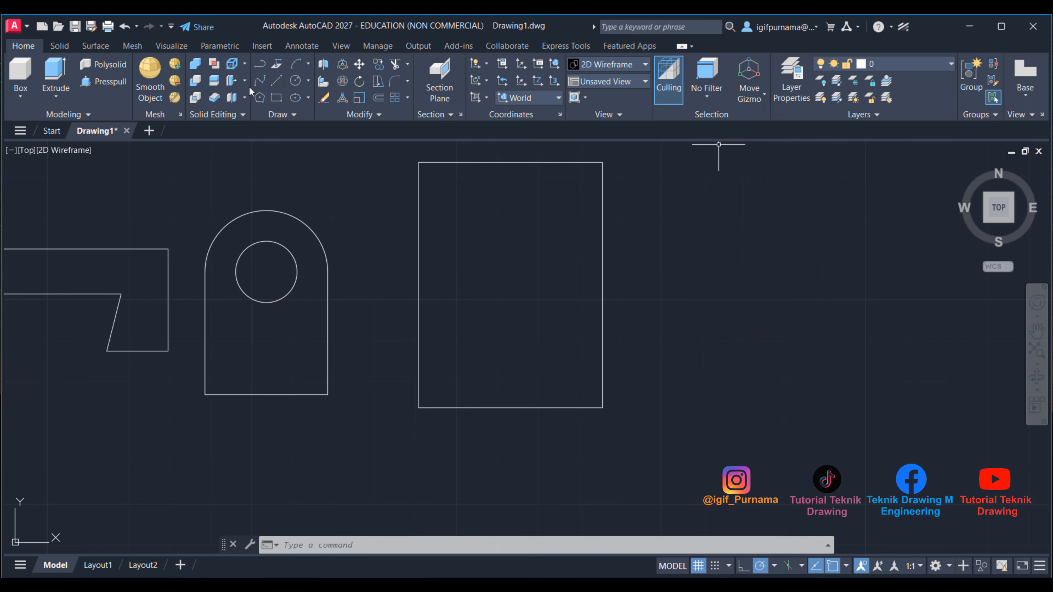
click(301, 45)
click(232, 72)
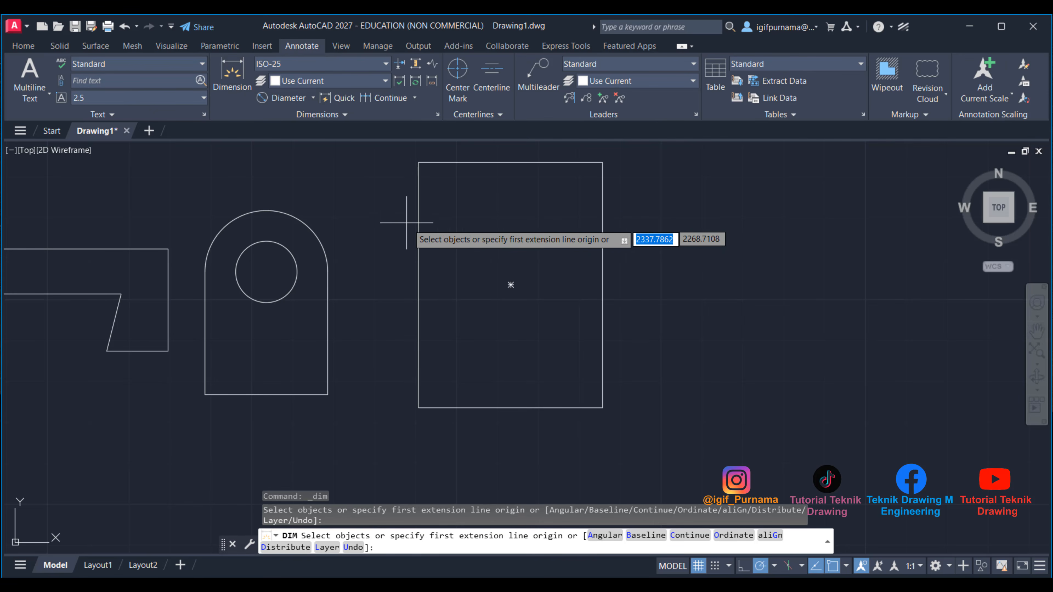
click(418, 228)
click(380, 216)
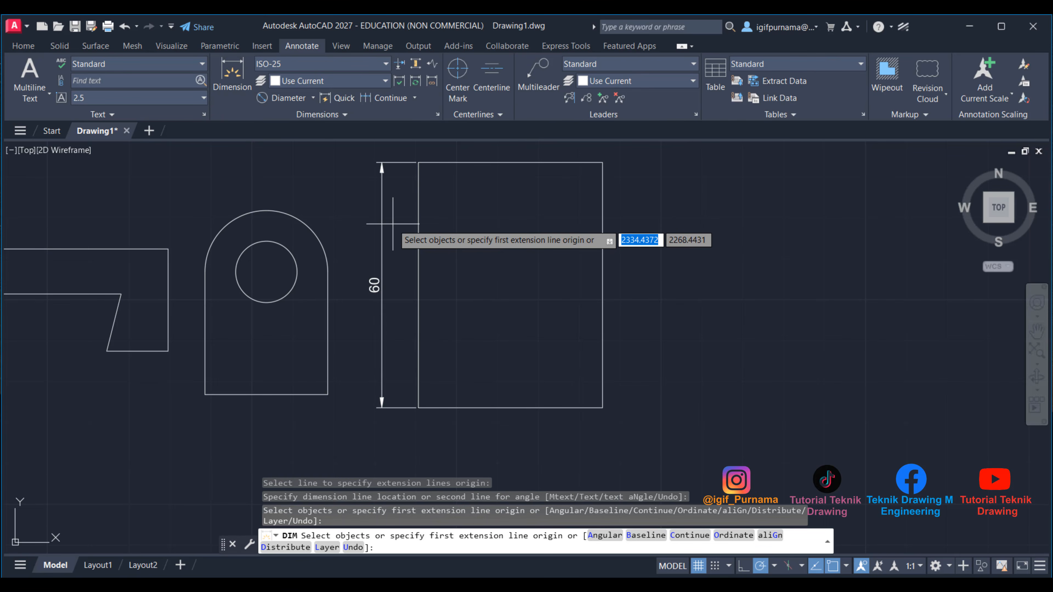
right_click(483, 228)
click(499, 235)
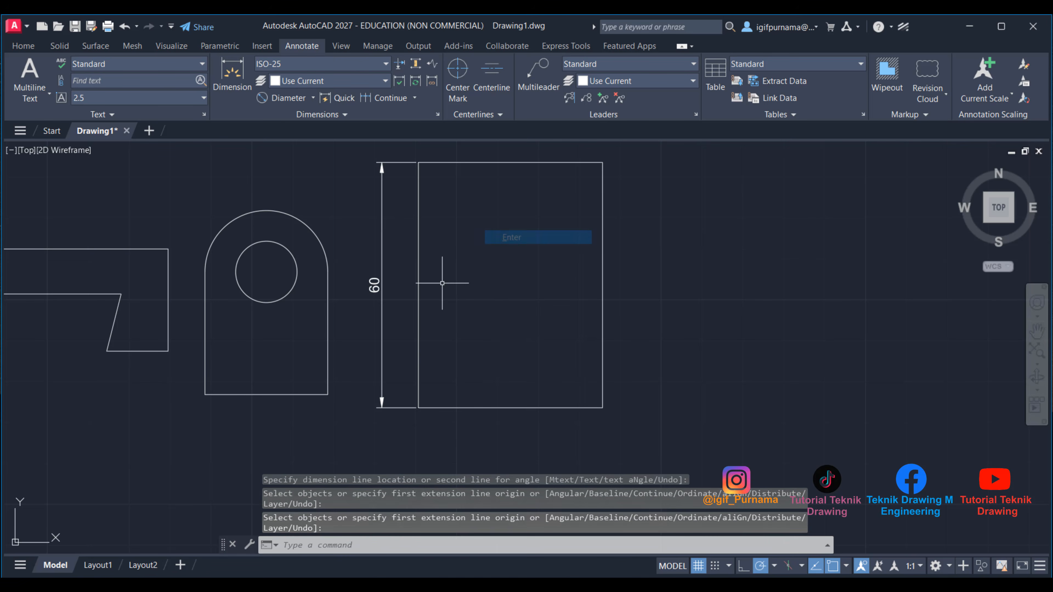
Step: Recheck the reference image and draw a rectangle 60 long and 45 wide beside the dimensioned rectangle
click(469, 586)
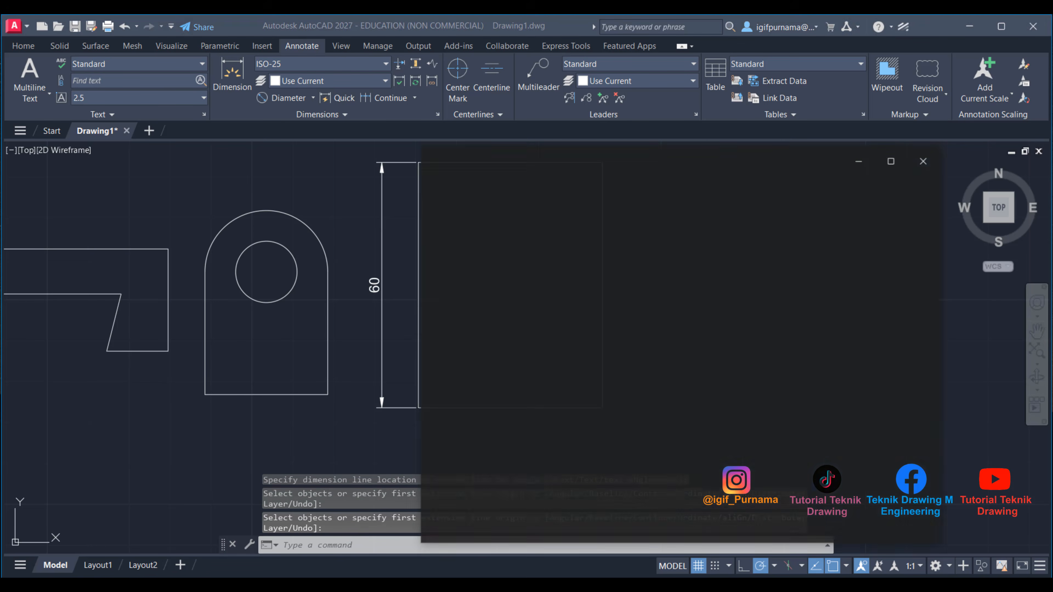
click(464, 586)
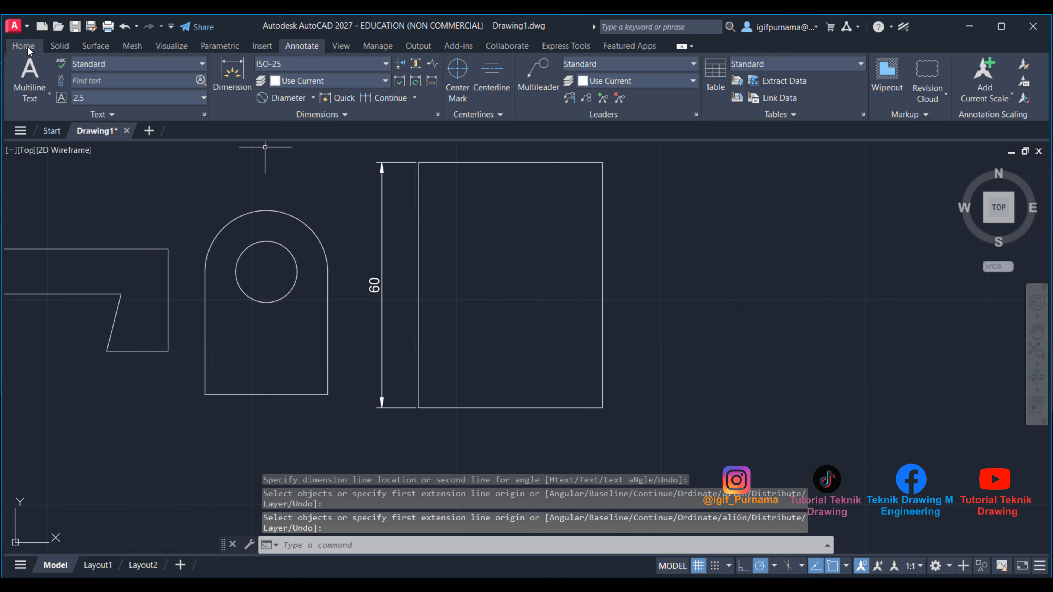
click(26, 47)
click(277, 97)
scroll(418, 254, down, 2)
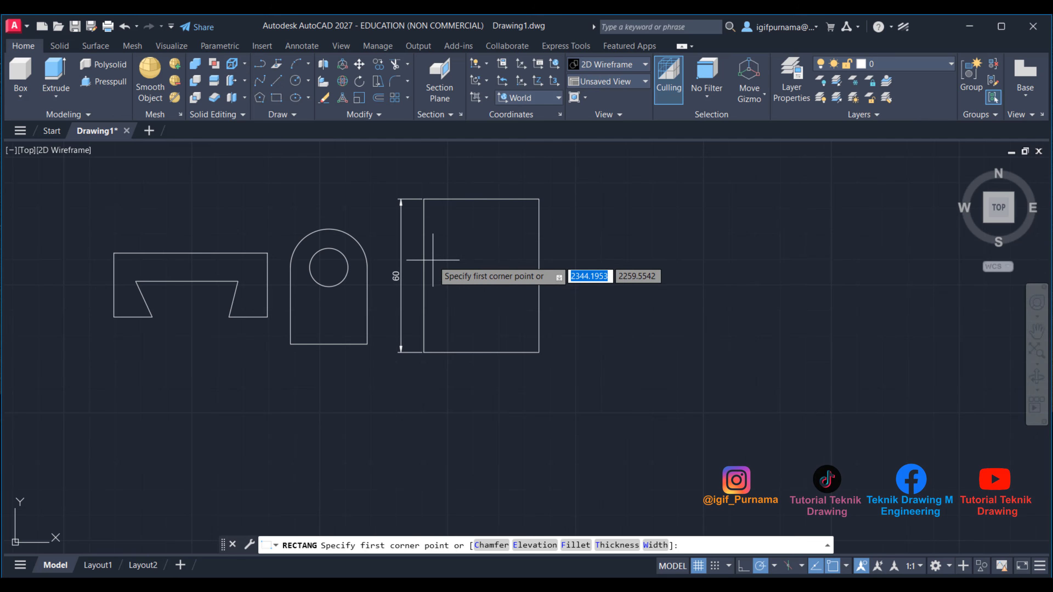
scroll(497, 262, up, 2)
click(622, 248)
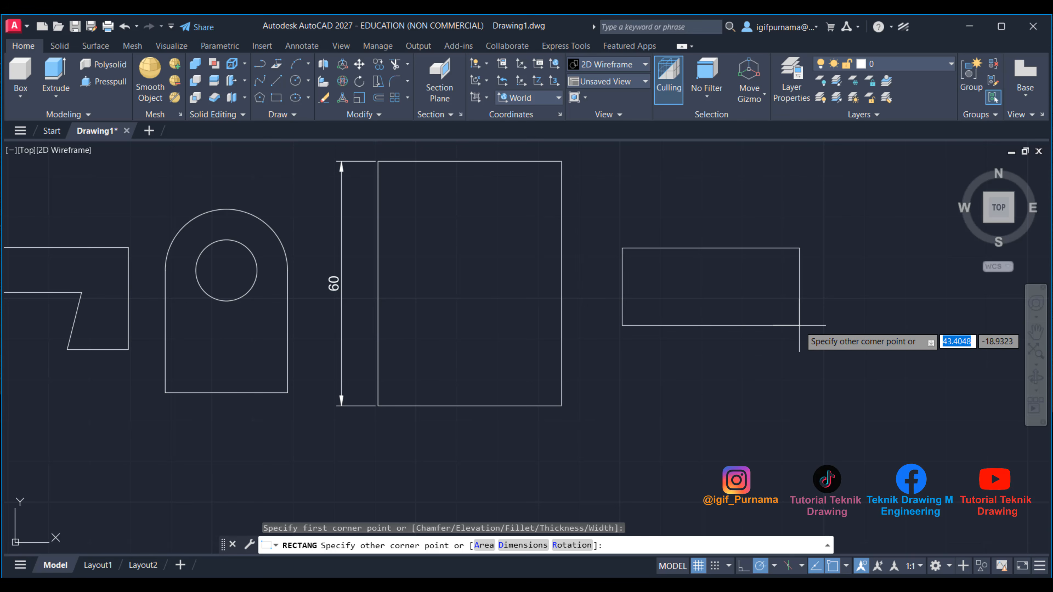
text(d)
key(Return)
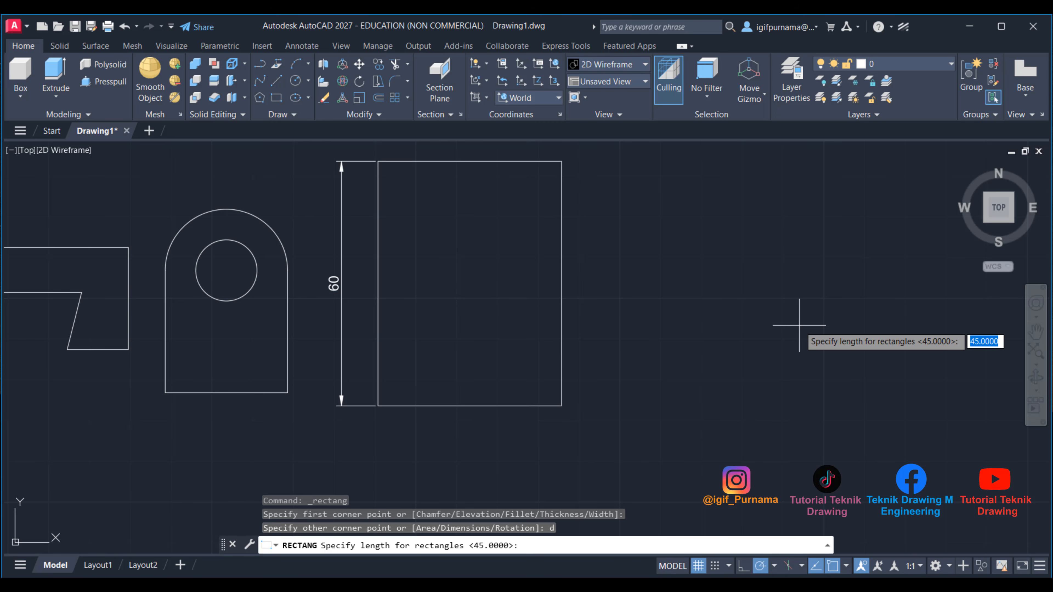
text(60)
key(Return)
text(45)
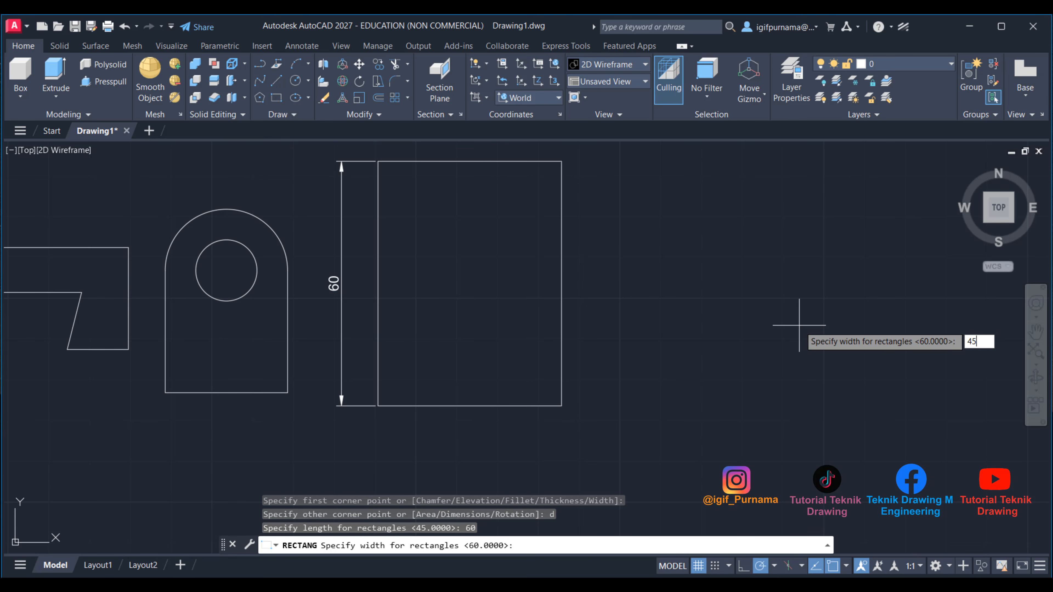
key(Return)
click(803, 325)
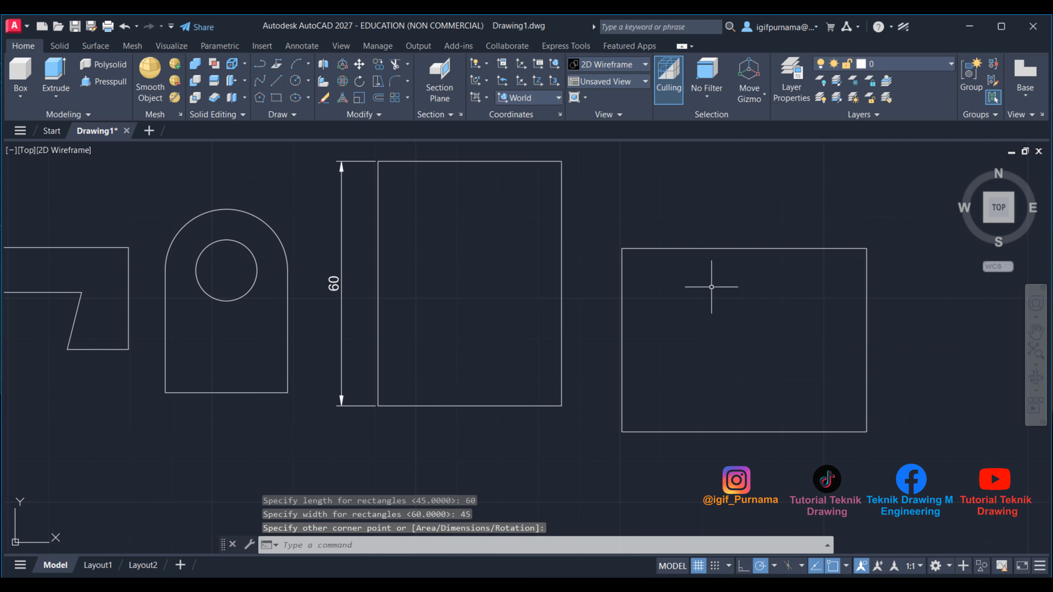
Step: Compare with the rear upright in the reference image and erase the taller rectangle together with its 60 dimension
click(510, 585)
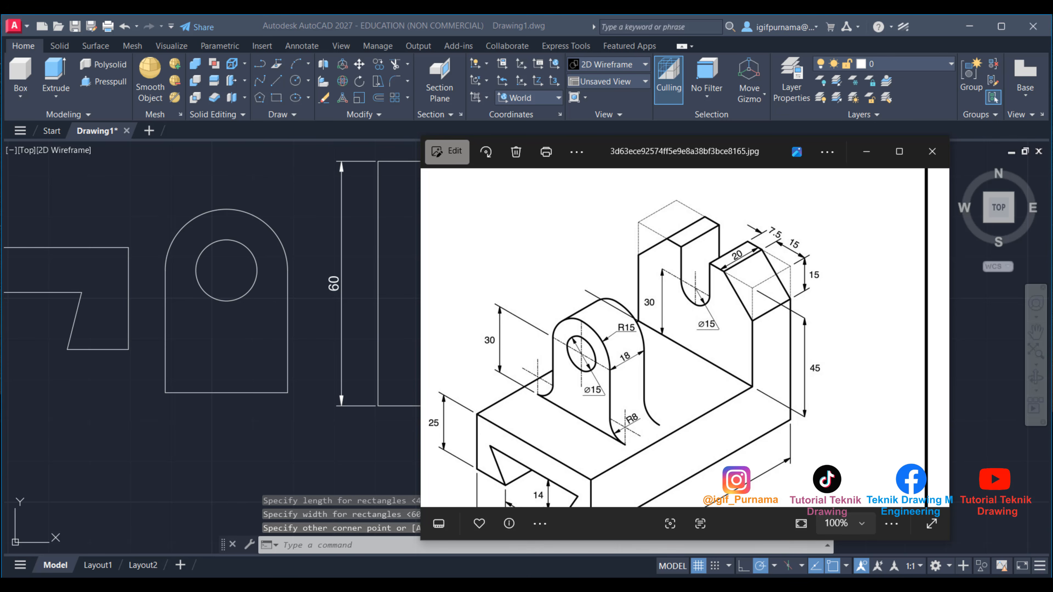
click(498, 584)
click(498, 584)
click(866, 151)
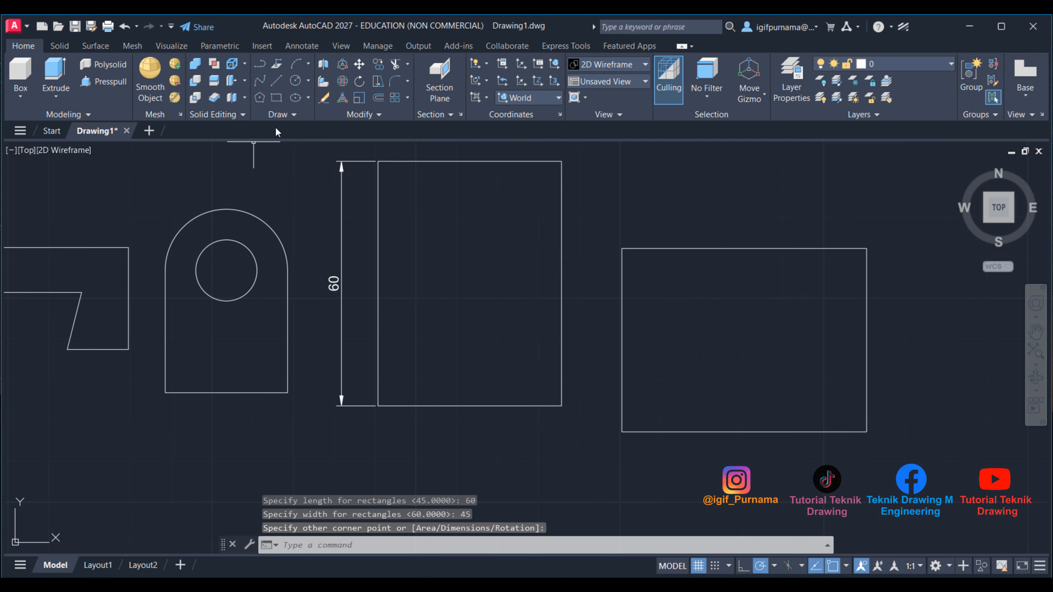
click(324, 97)
click(579, 301)
click(376, 182)
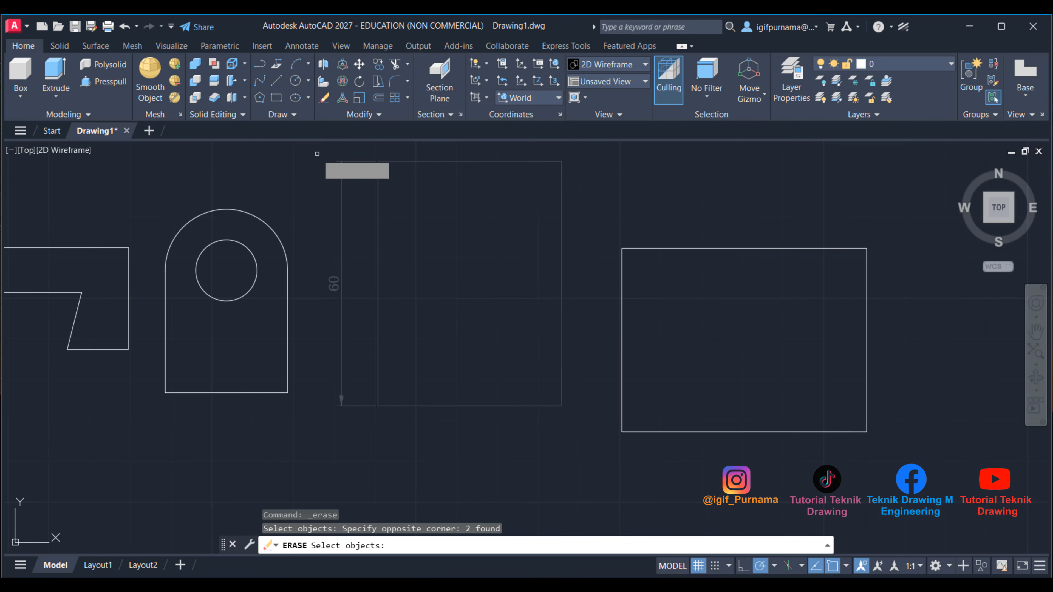
key(Return)
Step: Move the remaining rectangle closer to the lug profile, into the space of the erased one
click(359, 63)
click(710, 386)
click(584, 289)
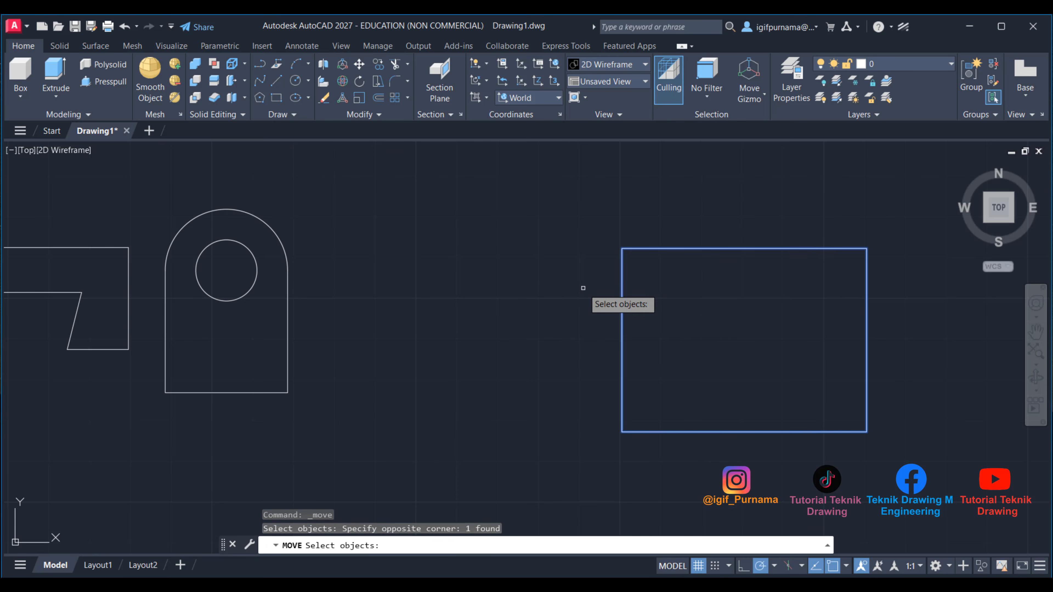
key(Return)
click(588, 277)
click(341, 246)
Step: Check the slot height in the reference image and draw a vertical line 30 long from the midpoint of the rectangle's lower edge
scroll(451, 297, up, 2)
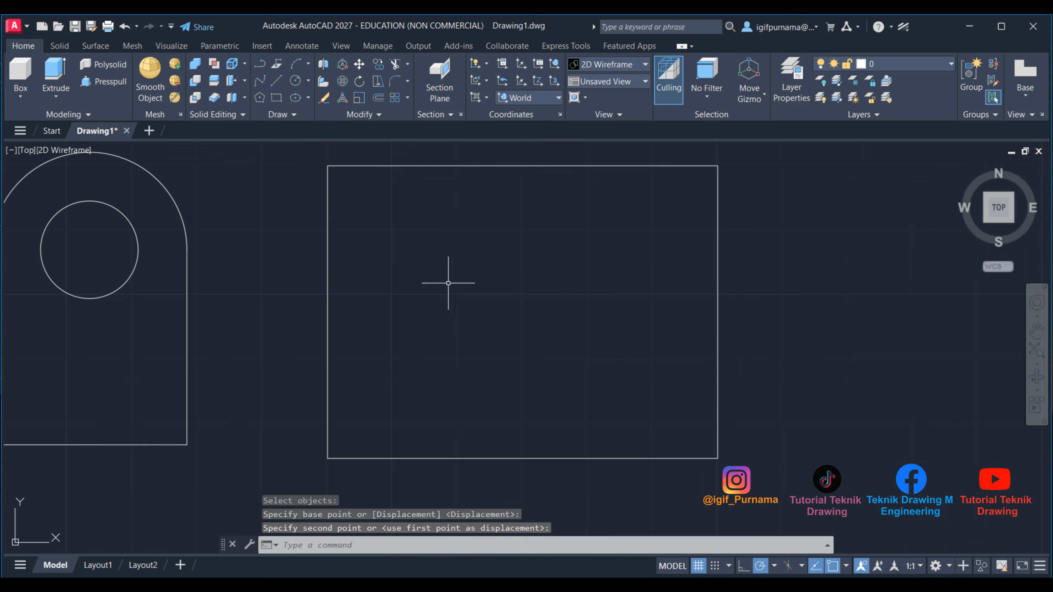
click(277, 80)
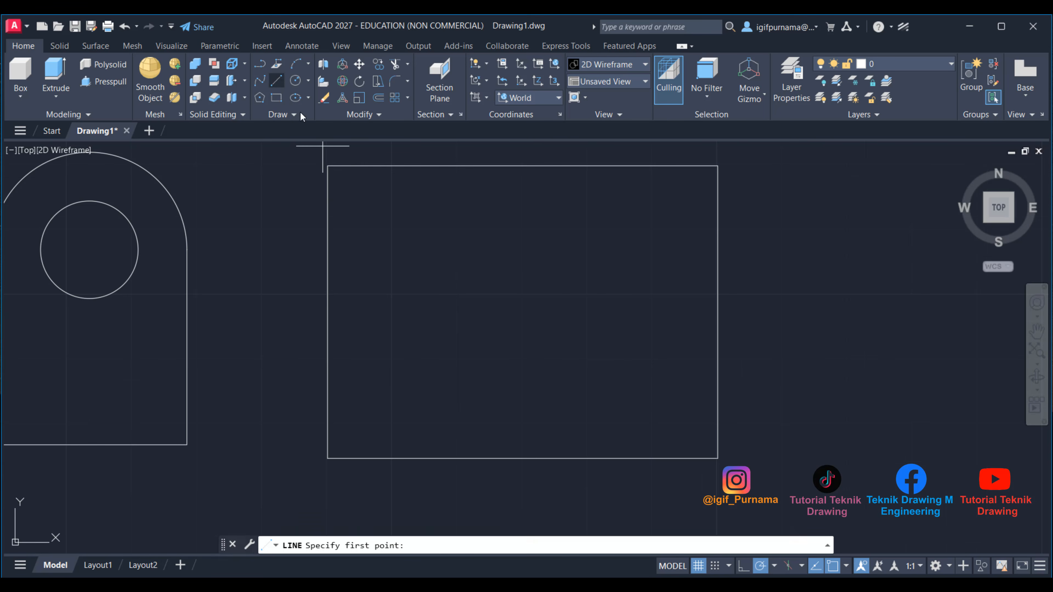
click(522, 458)
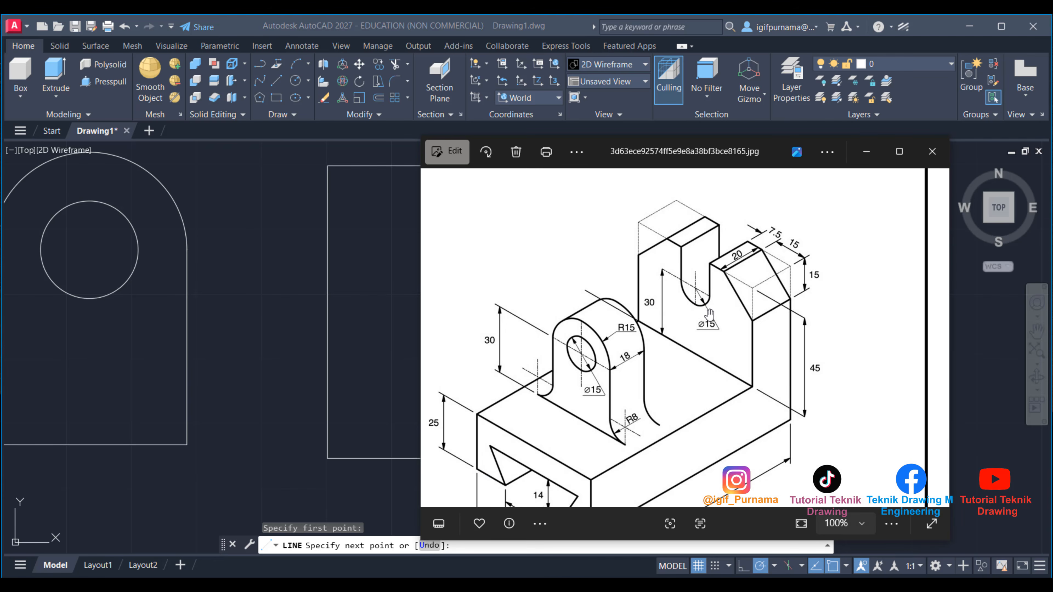
click(866, 151)
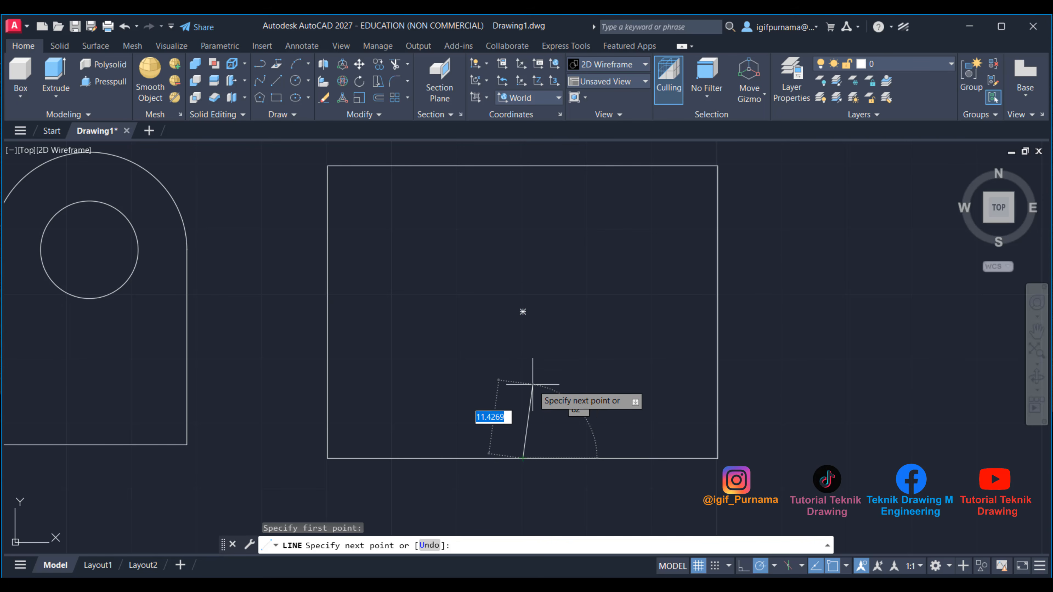
text(30)
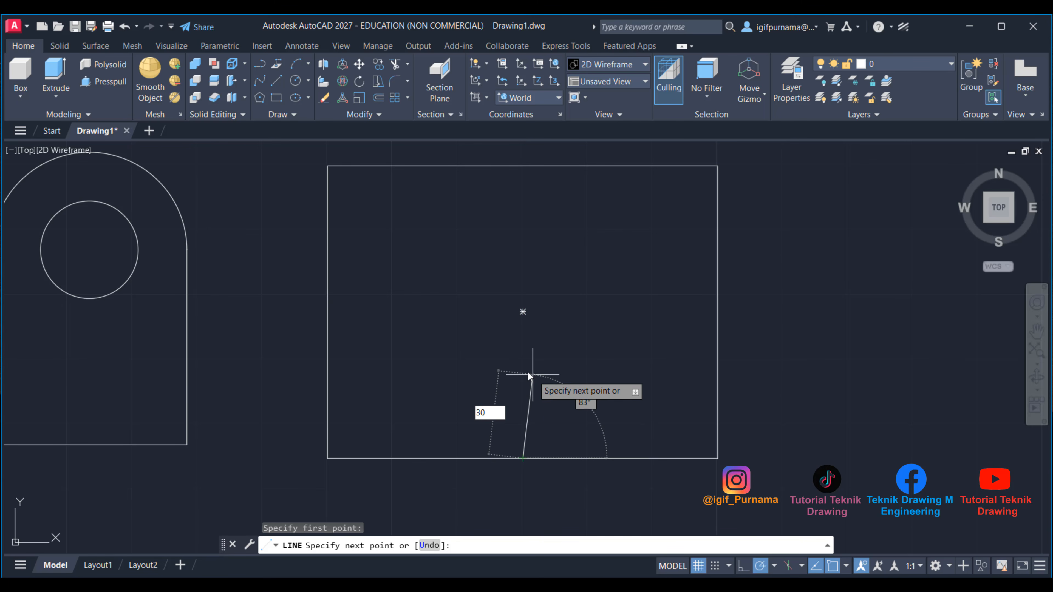
key(Escape)
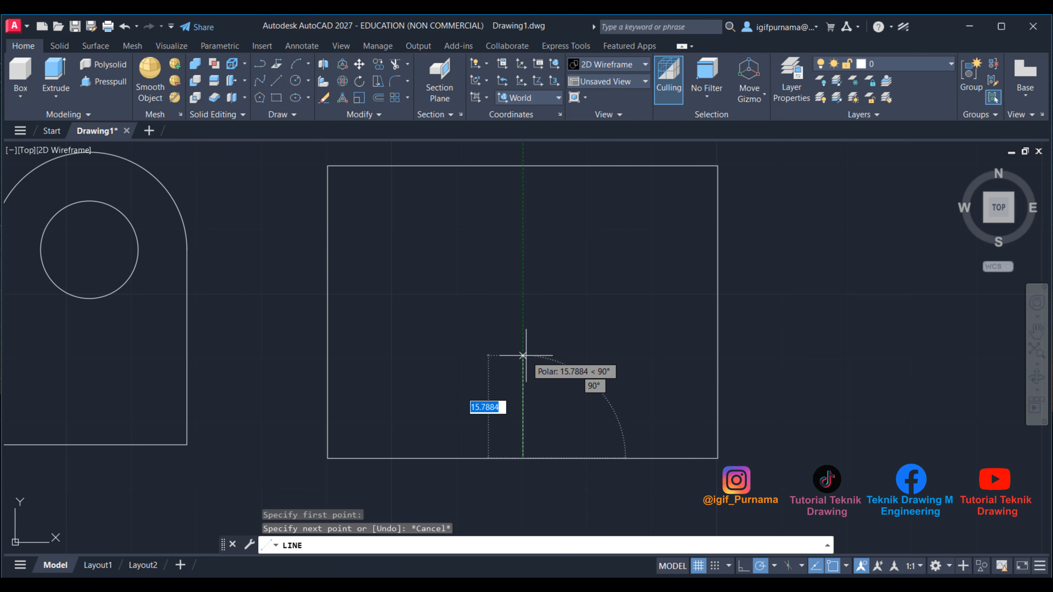
text(30)
key(Return)
right_click(525, 356)
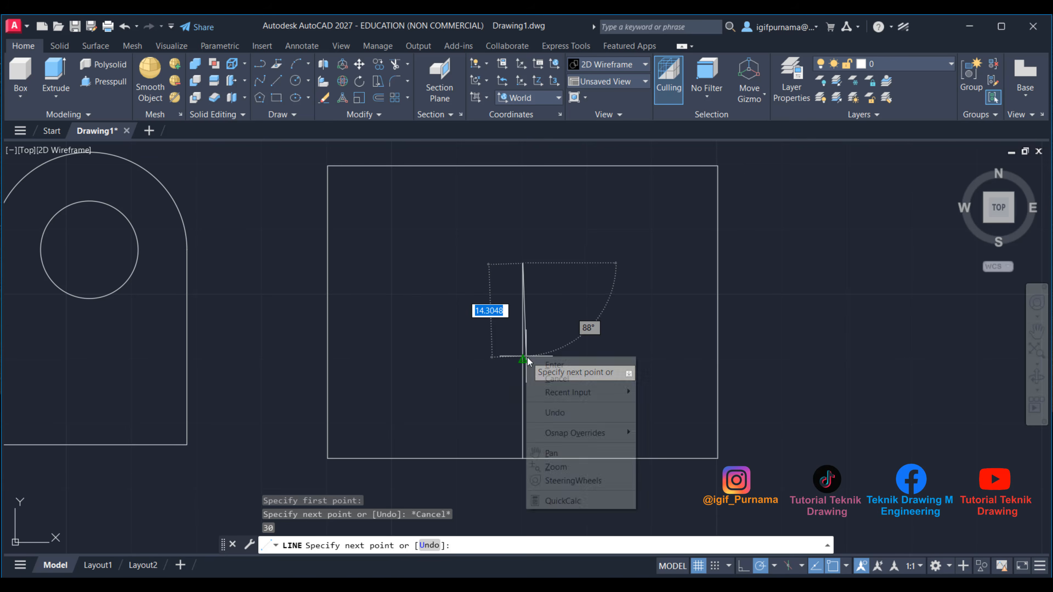
click(534, 364)
Step: Check the slot diameter in the reference image and draw a circle of radius 15/2 centred on the vertical line's upper end
click(295, 82)
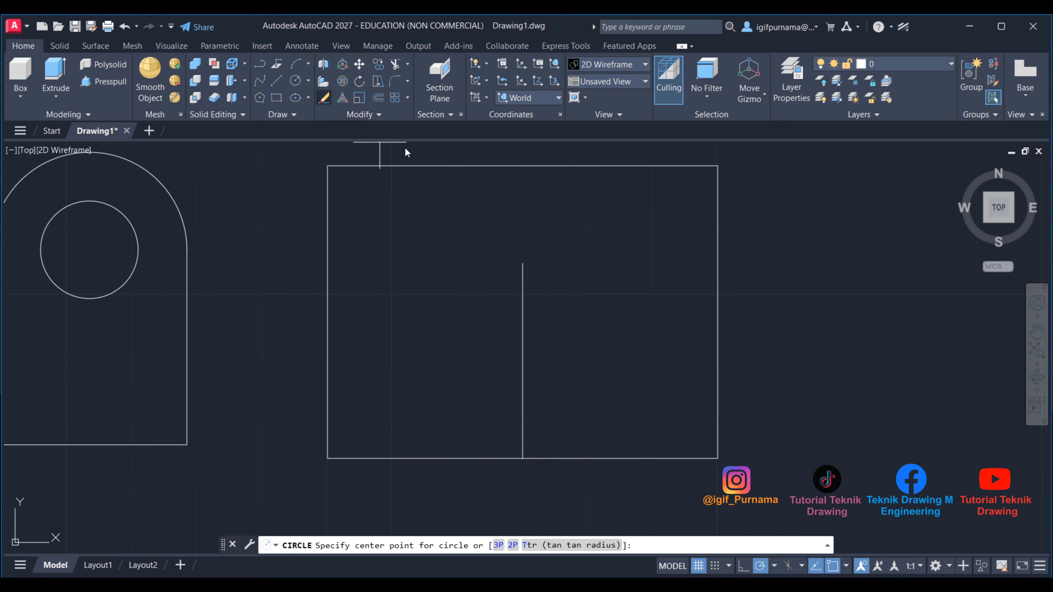
click(456, 586)
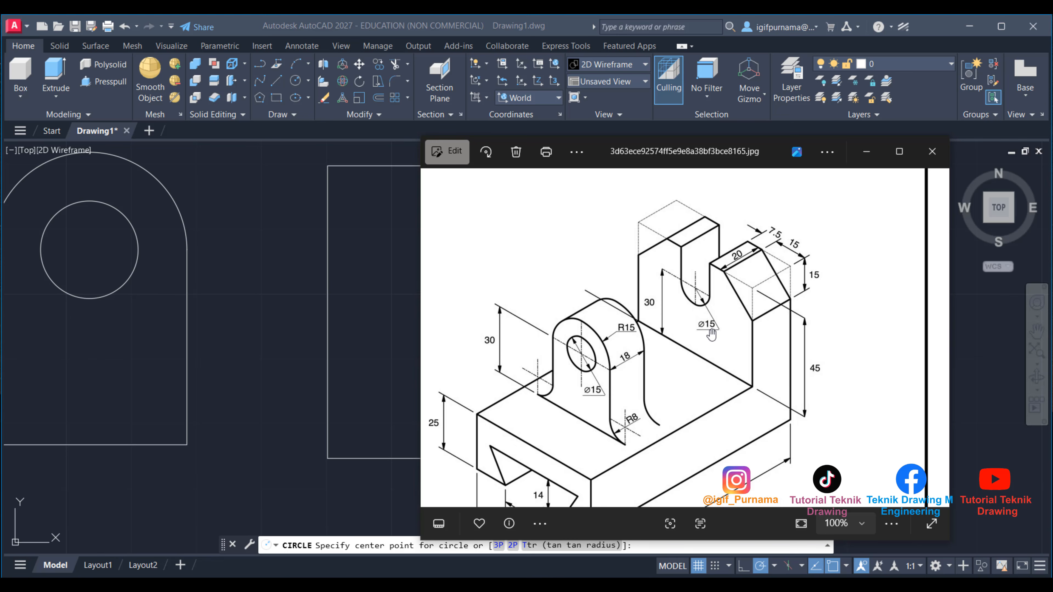
click(870, 154)
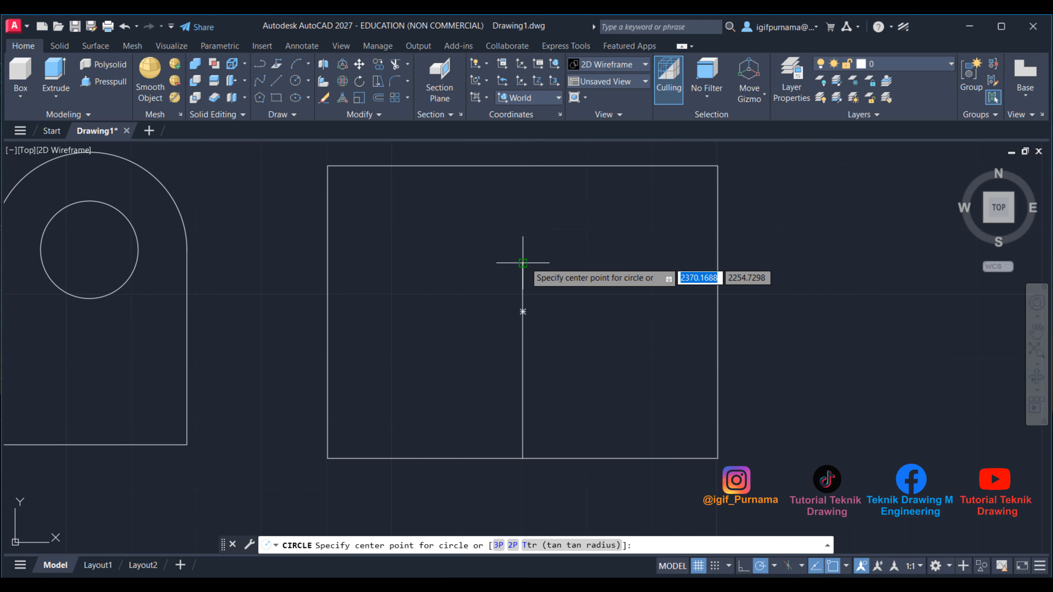
click(523, 262)
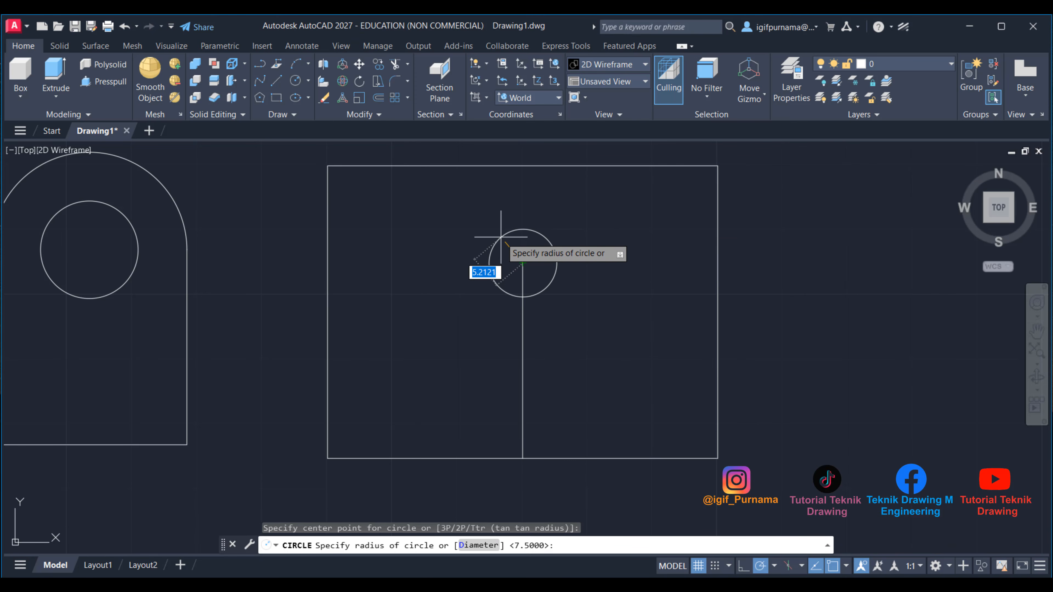
text(15/2)
key(Return)
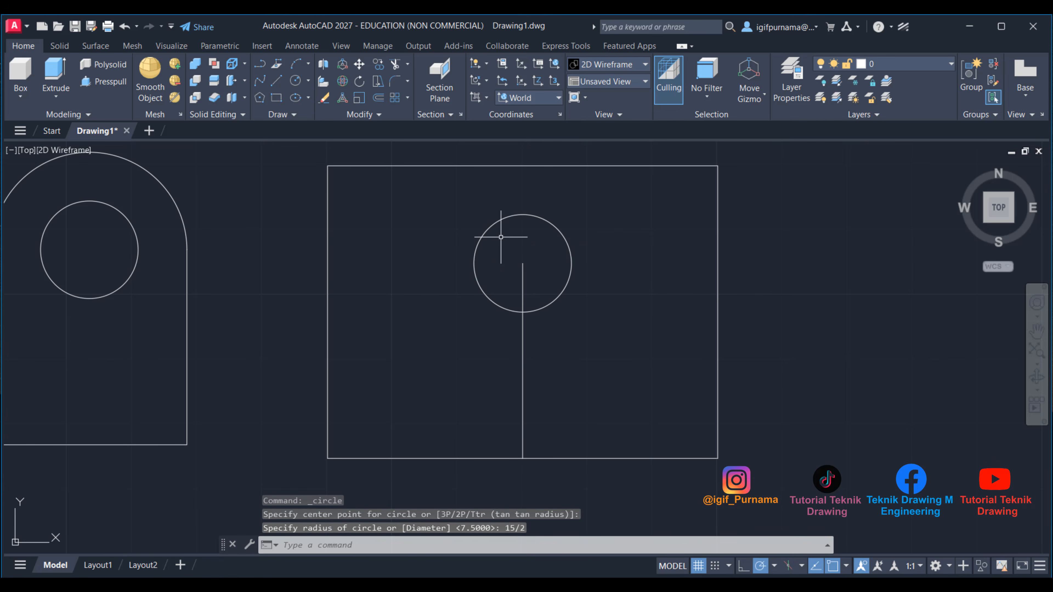
Step: Check the new circle's diameter with a temporary diameter dimension and cancel it without placing it
click(302, 45)
click(287, 98)
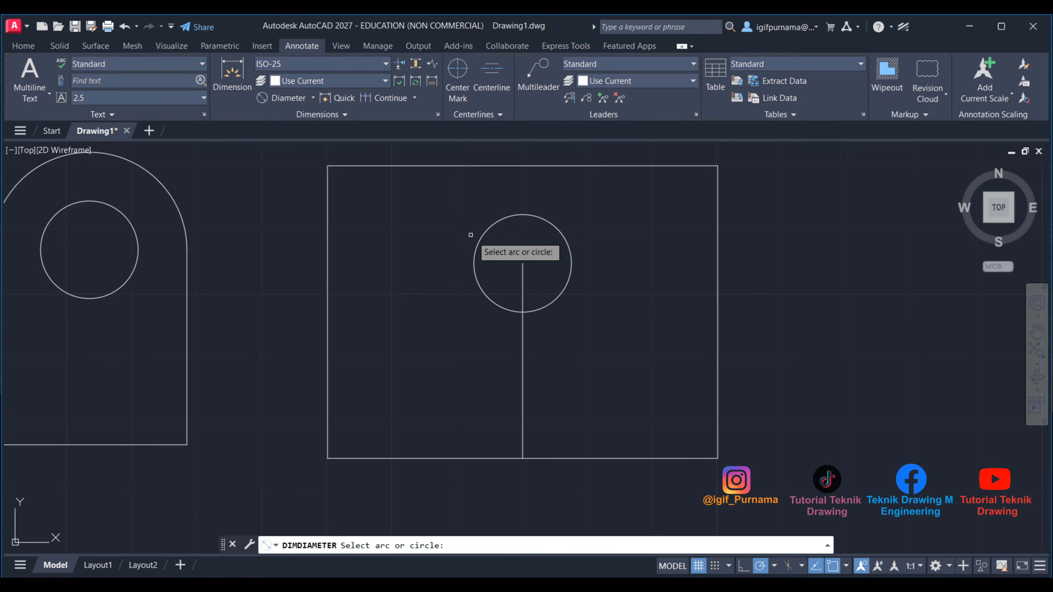
click(477, 243)
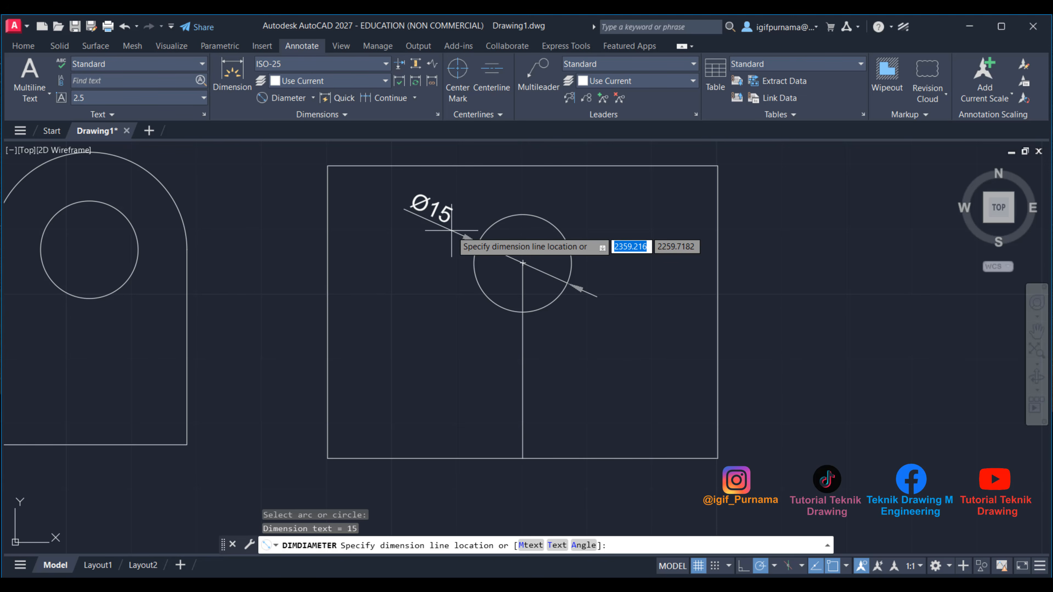
key(Escape)
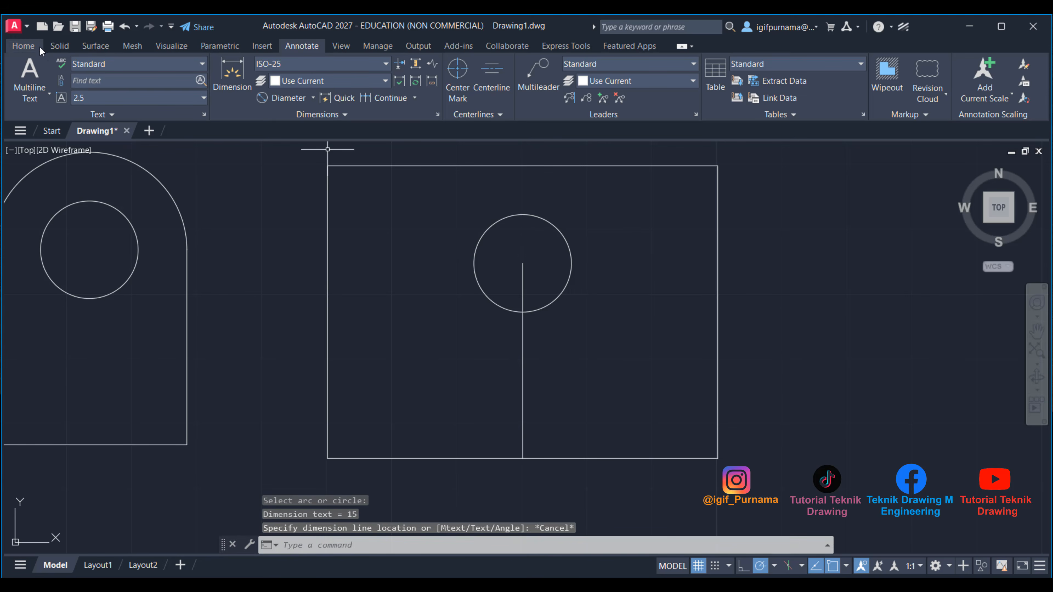
Step: Draw vertical lines from the circle's right and left quadrants up to the rectangle's upper edge
click(23, 45)
click(276, 81)
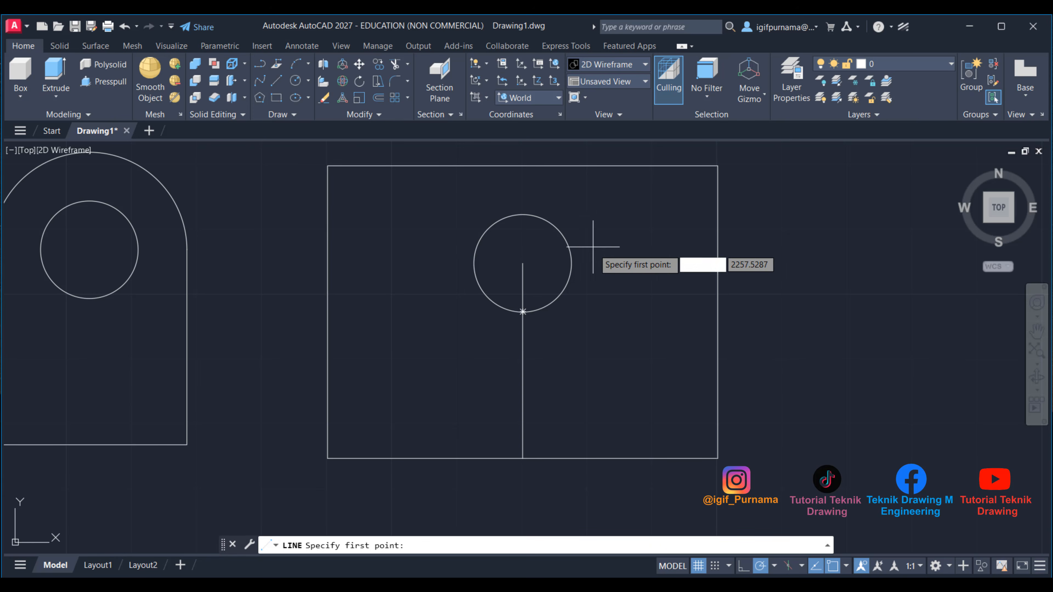
click(572, 263)
click(572, 166)
right_click(573, 168)
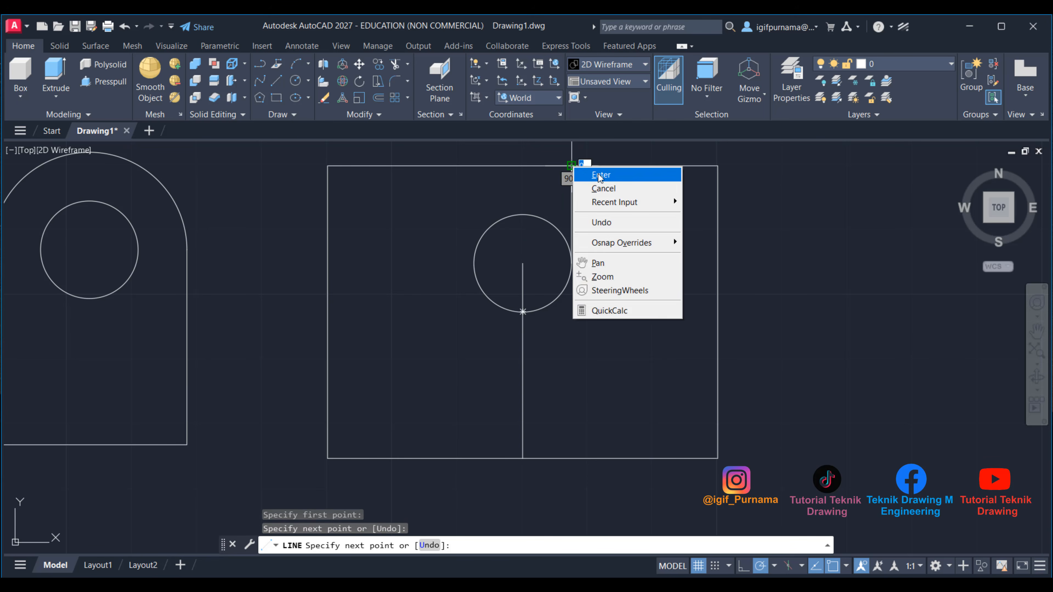
click(589, 174)
click(276, 80)
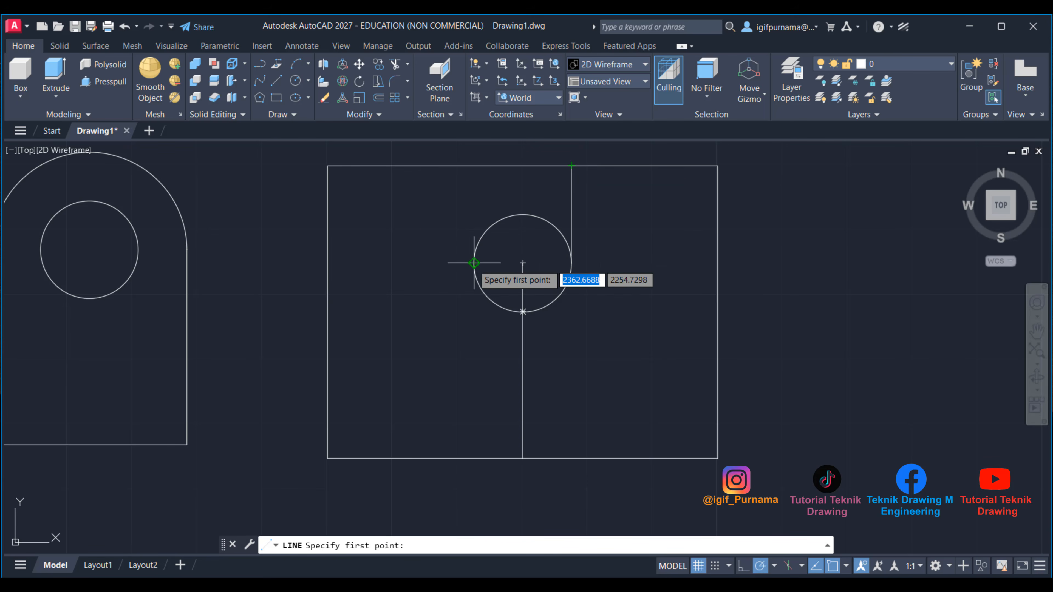
click(474, 263)
click(474, 167)
right_click(475, 167)
click(490, 172)
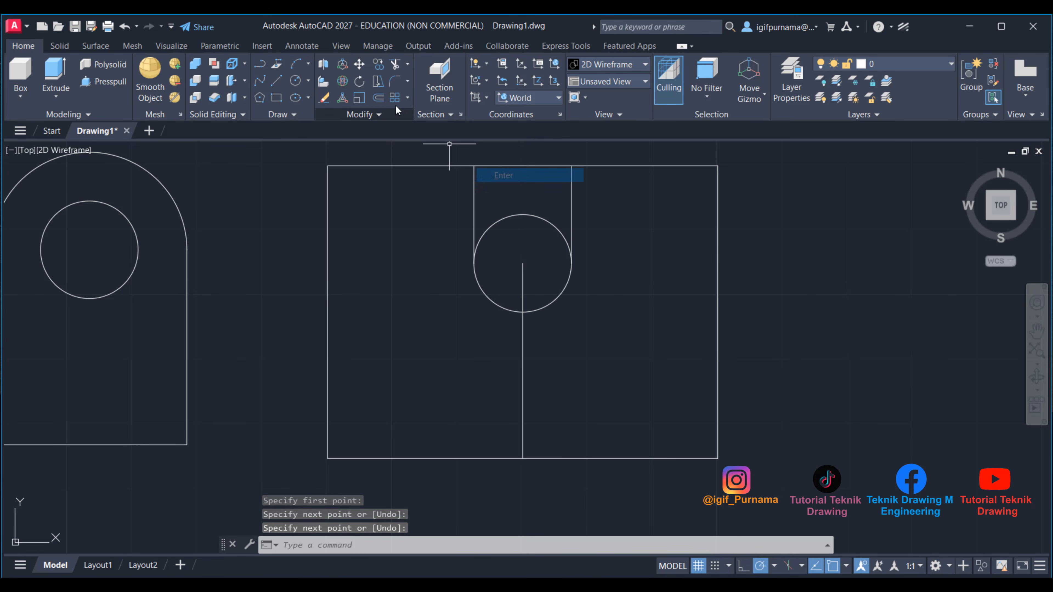
Step: Trim the circle's upper half and the rectangle's upper edge between the two vertical lines to open the slot
click(378, 64)
click(505, 217)
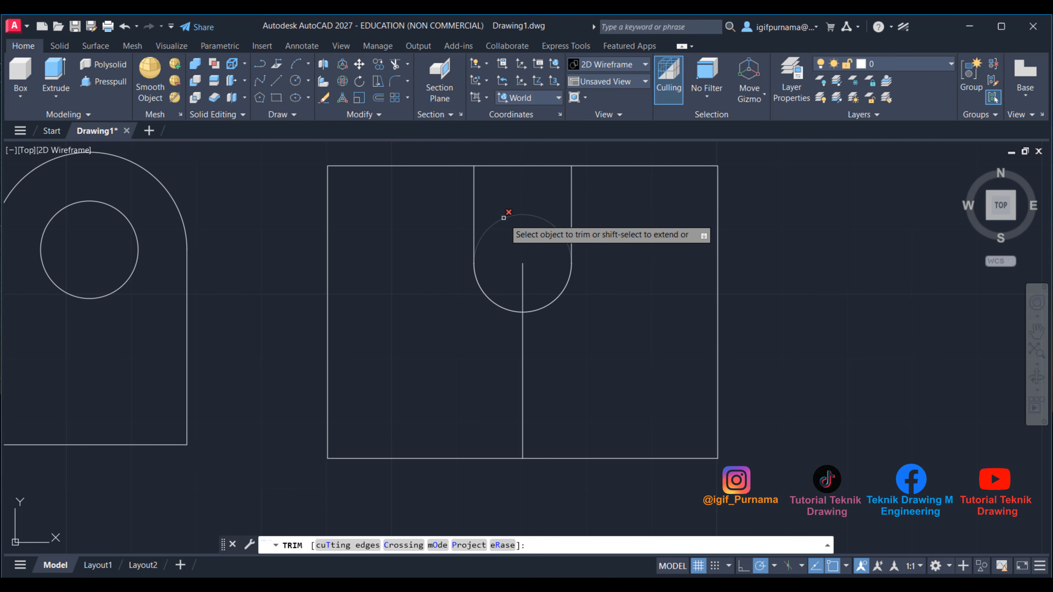
click(527, 167)
right_click(600, 204)
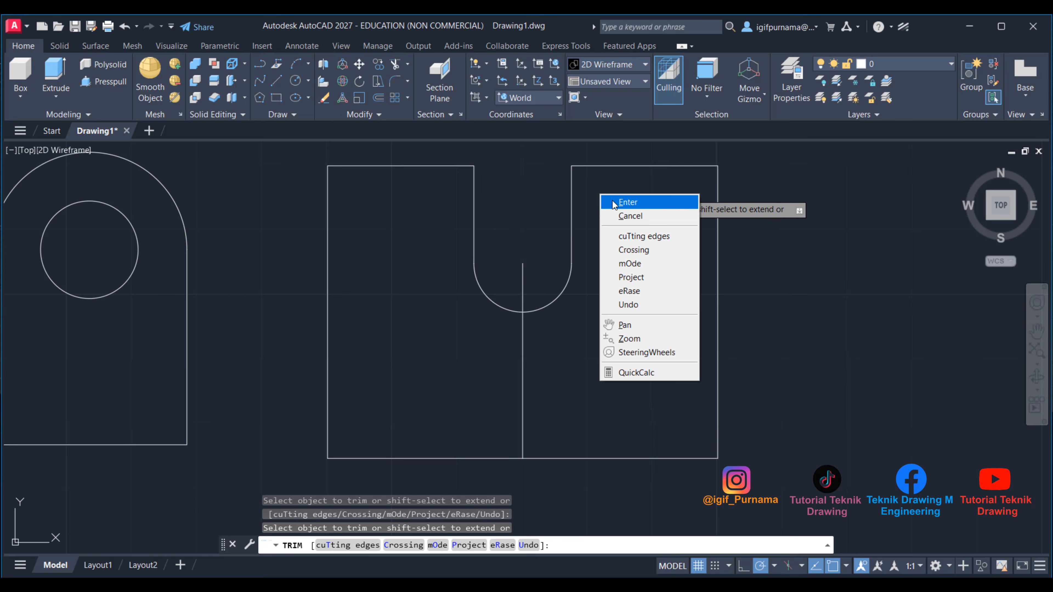
click(609, 206)
Step: Erase the vertical construction line below the slot
click(324, 98)
click(573, 367)
click(513, 374)
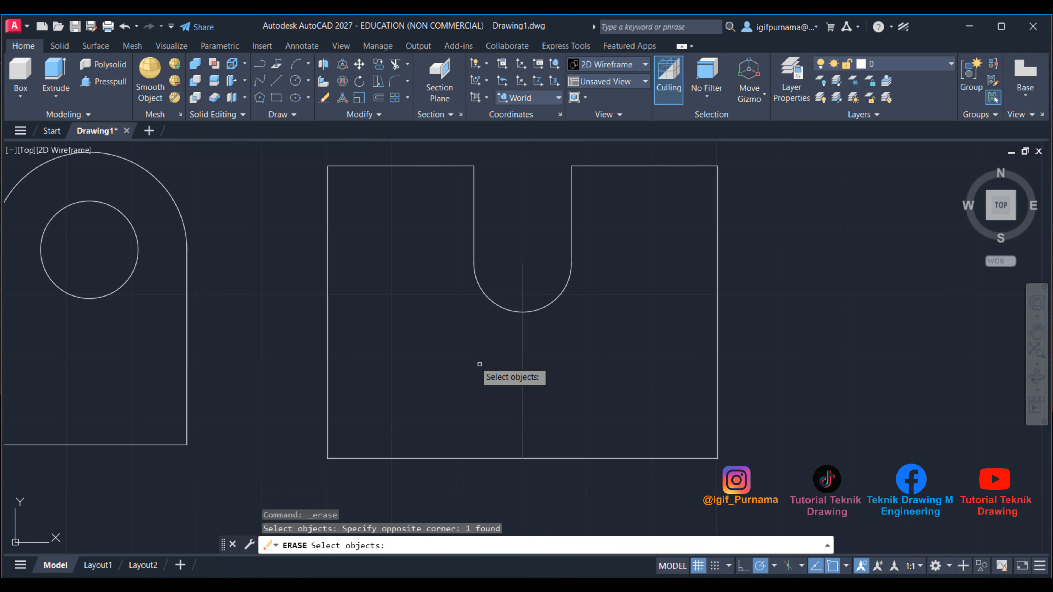
key(Return)
Step: Check the corner-cut dimensions in the reference image and draw a 15-unit line leftward from the upright profile's upper right corner along its upper edge
click(489, 584)
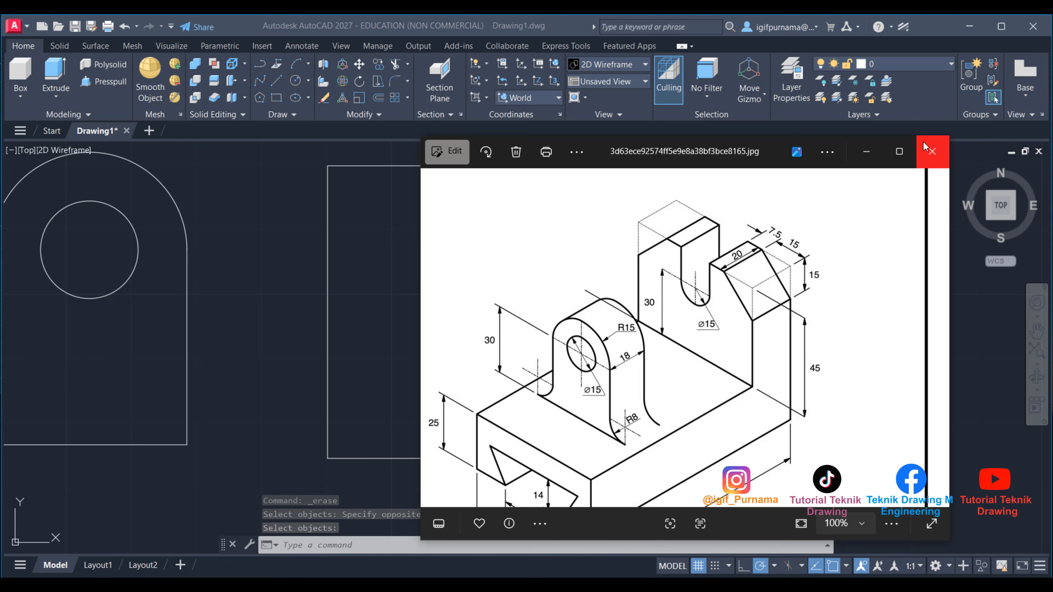
click(867, 152)
click(277, 81)
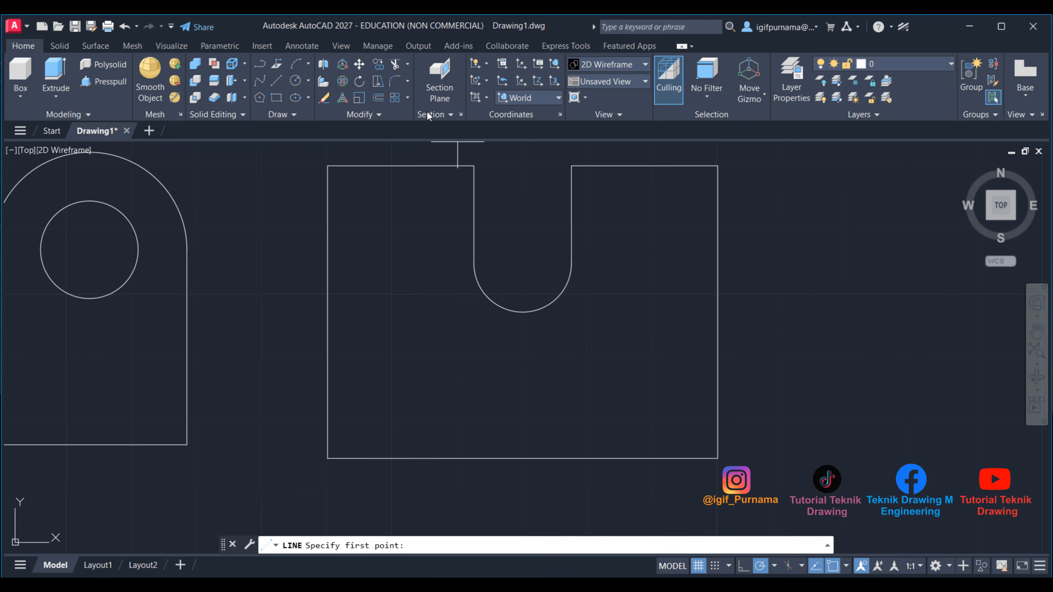
click(718, 166)
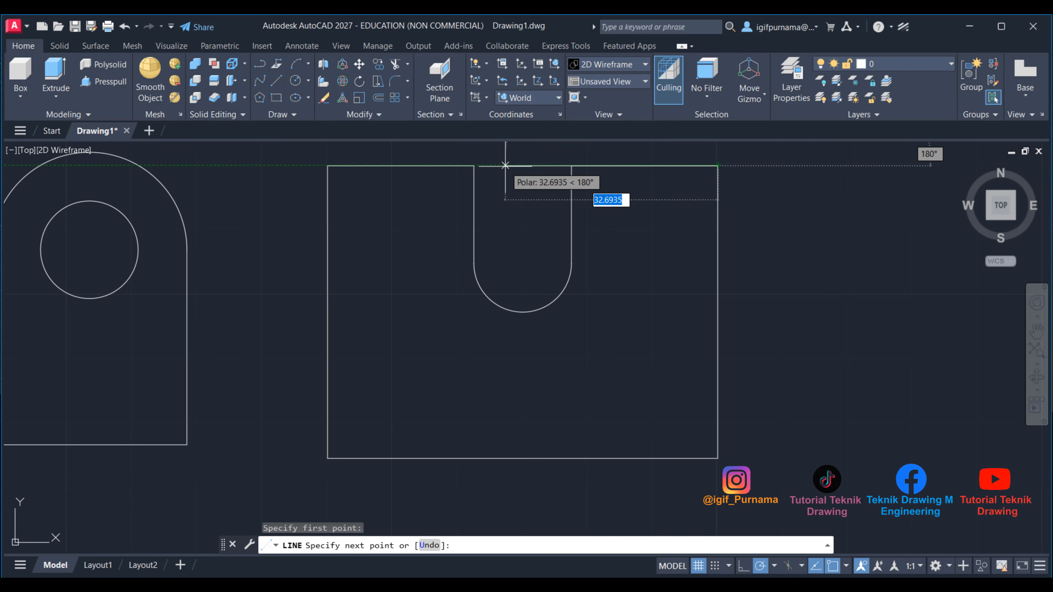
text(1)
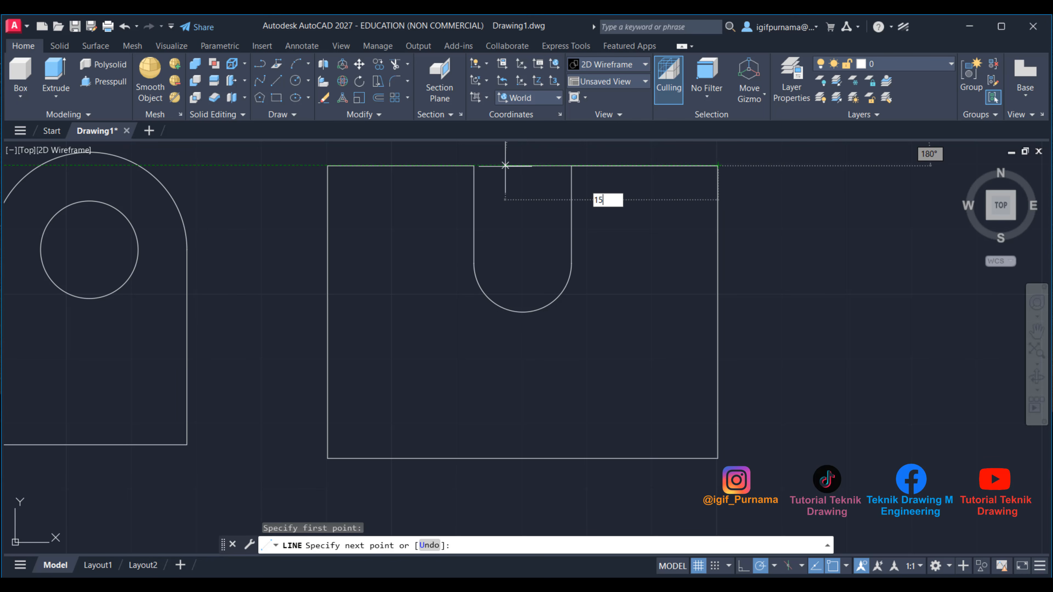
text(5)
key(Return)
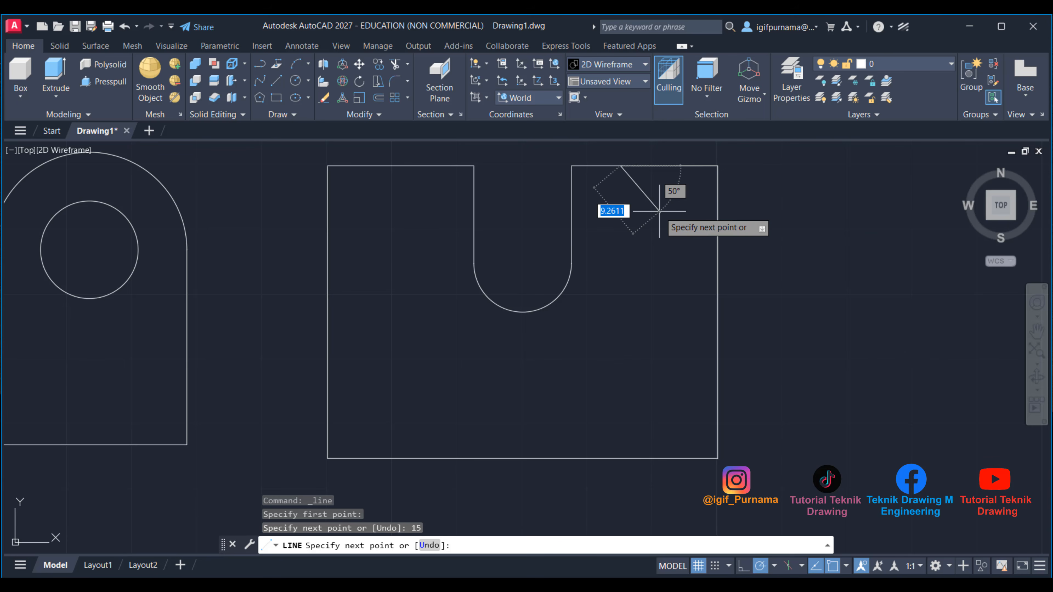
key(Escape)
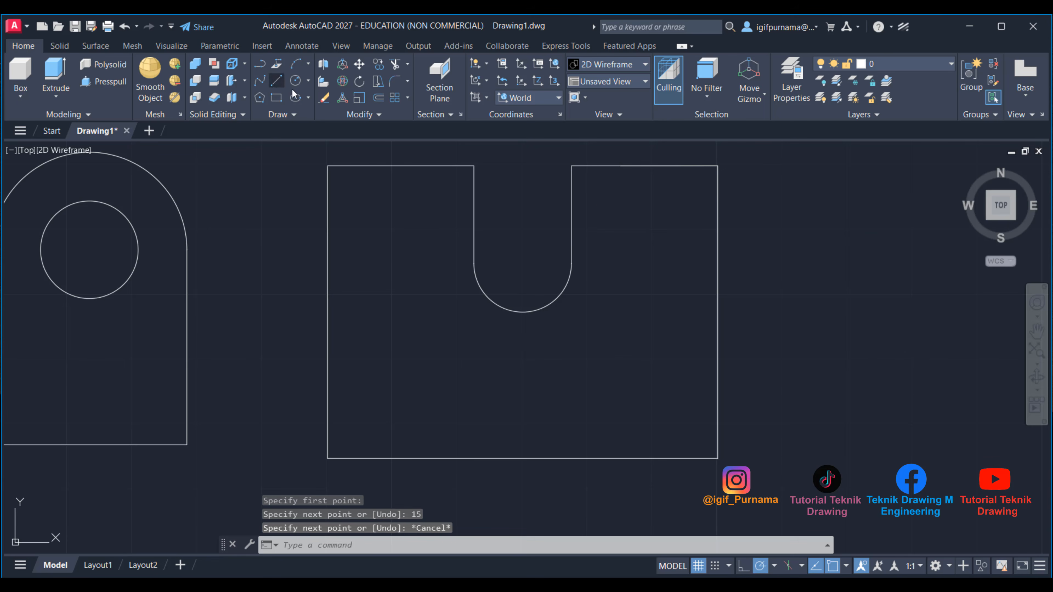
Step: Draw a 15-unit line down from the profile's upper right corner and continue it diagonally to the end of the 15-unit line on the upper edge
click(277, 81)
click(718, 166)
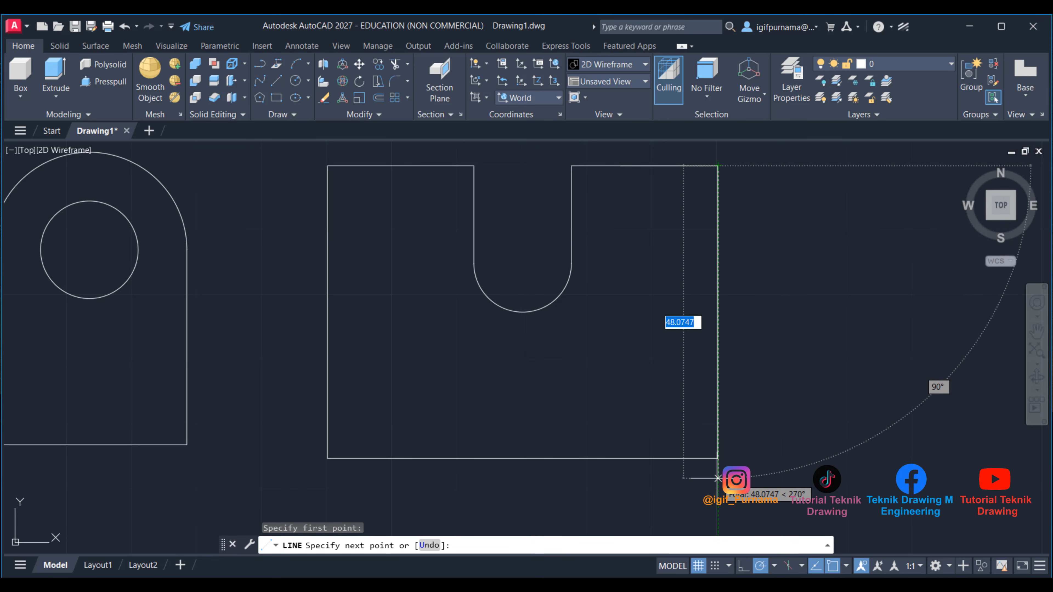
text(1)
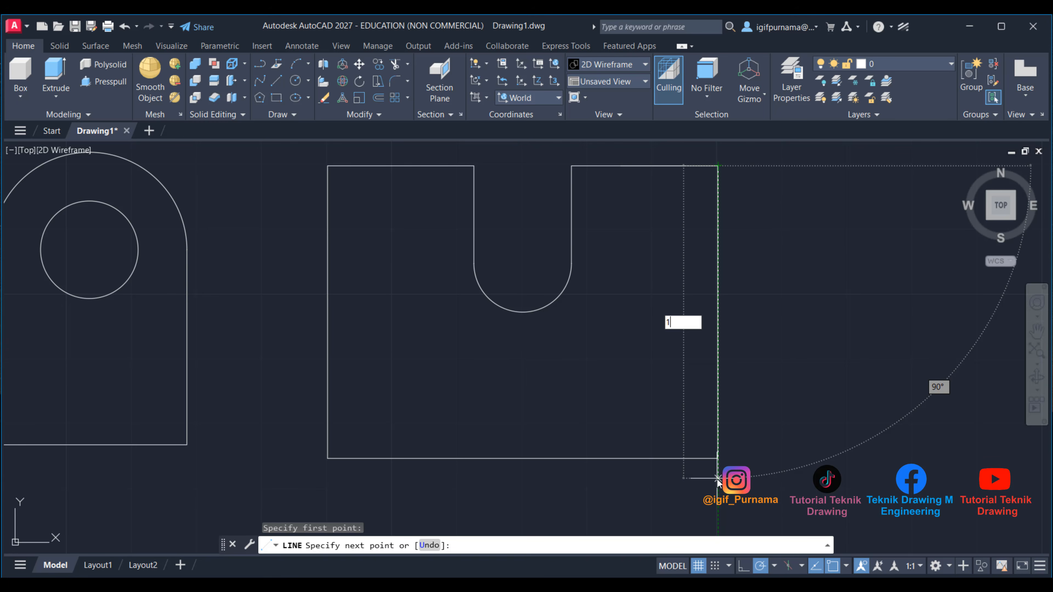
text(5)
key(Return)
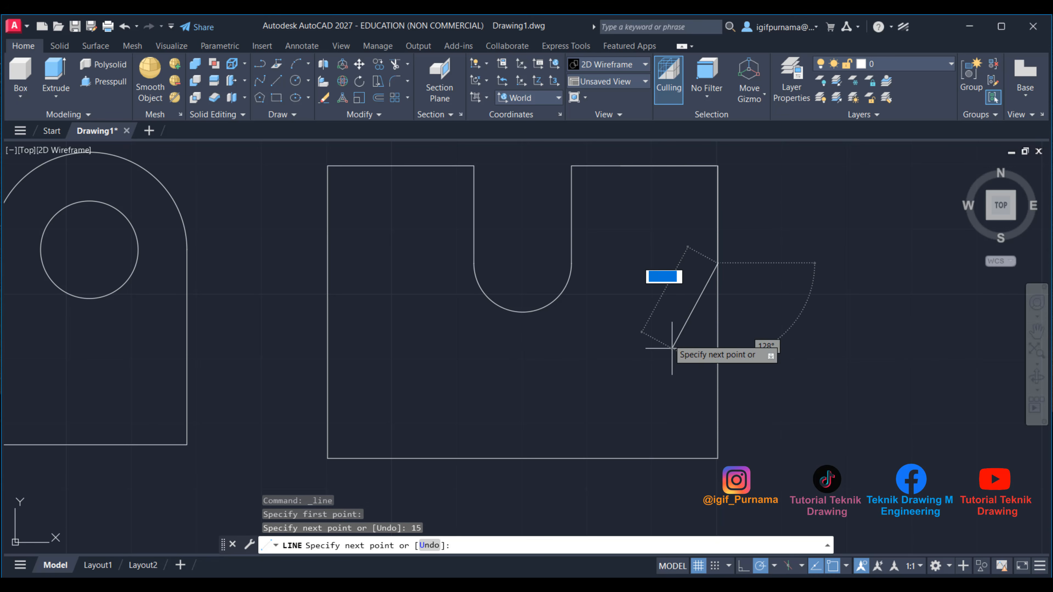
click(620, 167)
key(Return)
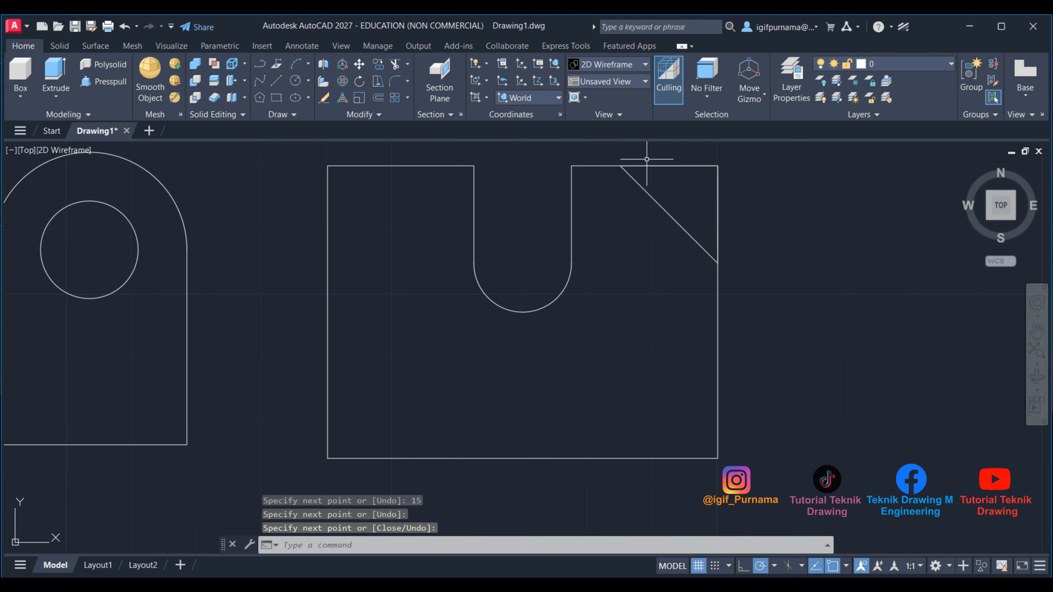
Step: Trim the upper and right edges outside the diagonal to cut off the profile's upper right corner
scroll(624, 150, up, 2)
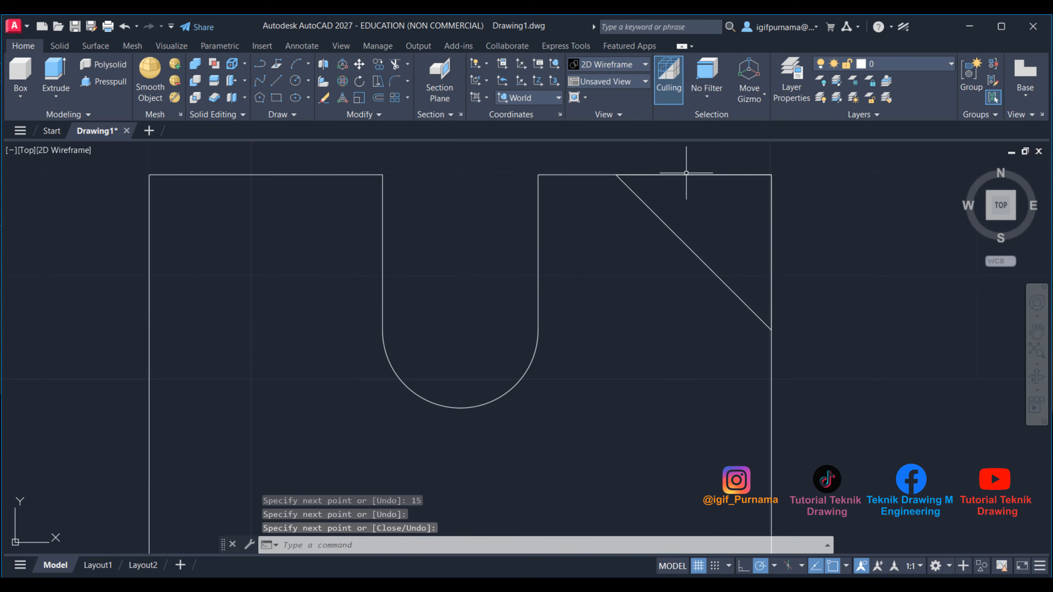
click(396, 66)
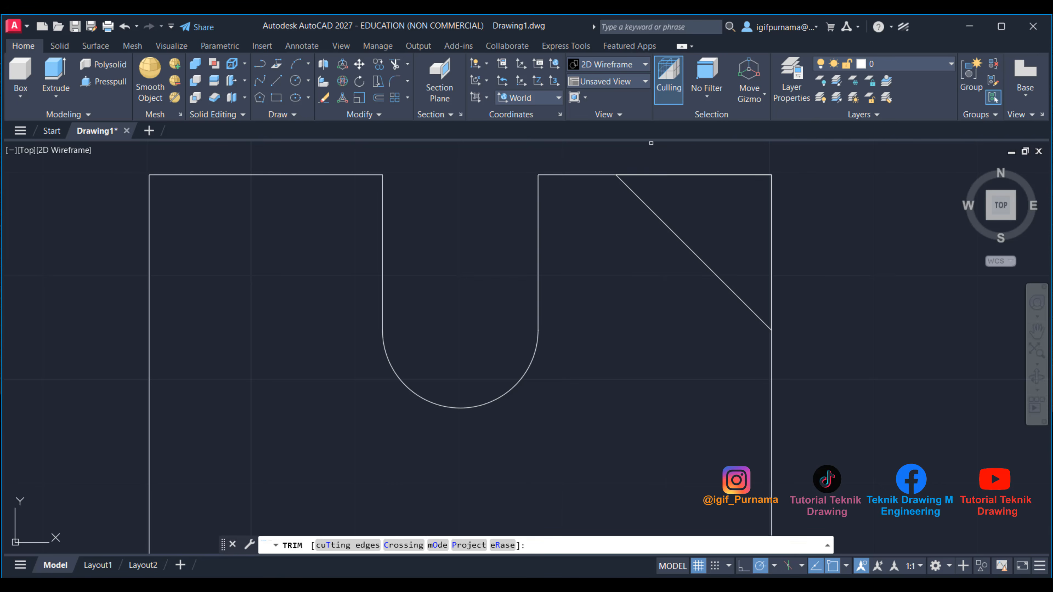
click(655, 174)
drag(794, 203, 736, 181)
right_click(736, 180)
click(760, 186)
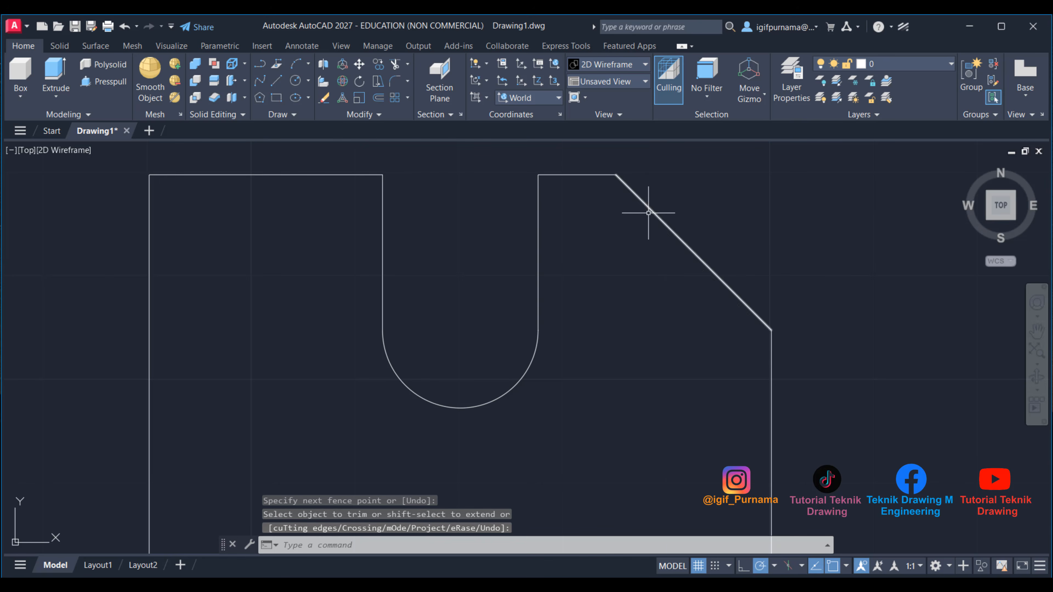
Step: Mirror the diagonal corner line about the vertical centreline through the lower edge's midpoint, keeping the source line
scroll(705, 205, down, 2)
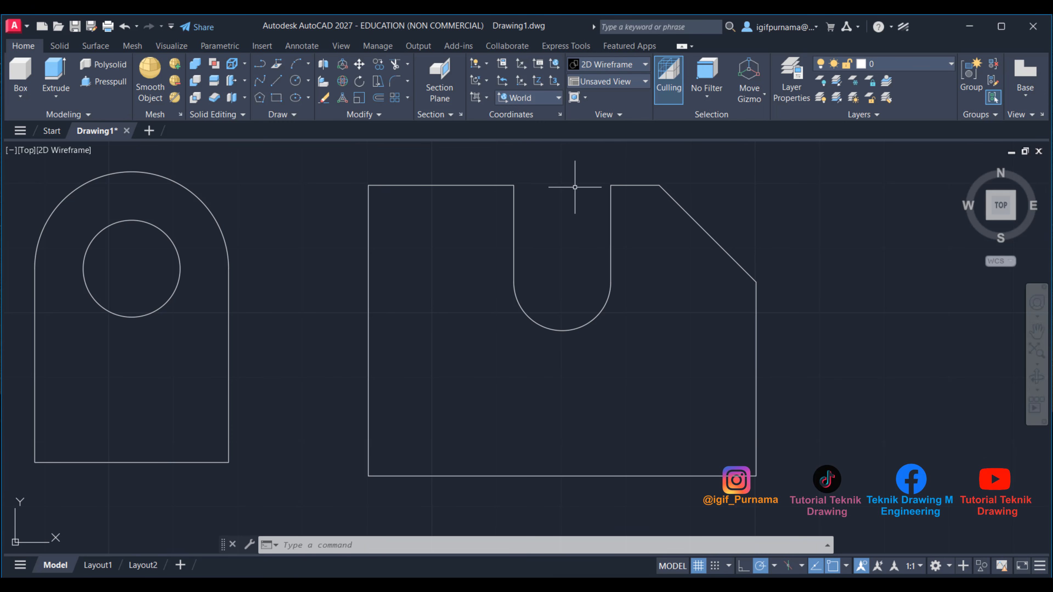
click(380, 116)
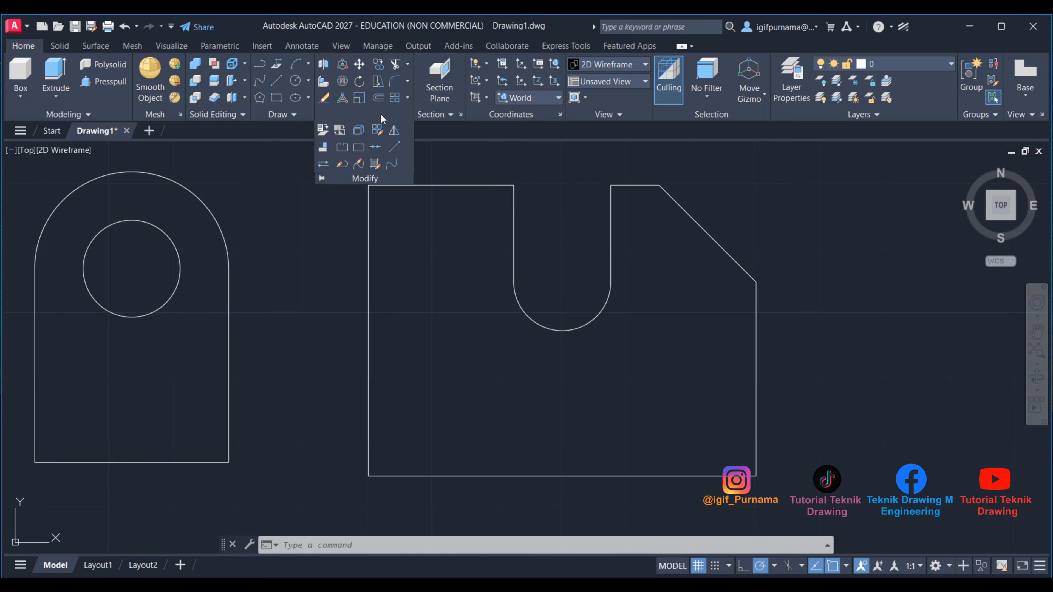
click(393, 134)
click(696, 251)
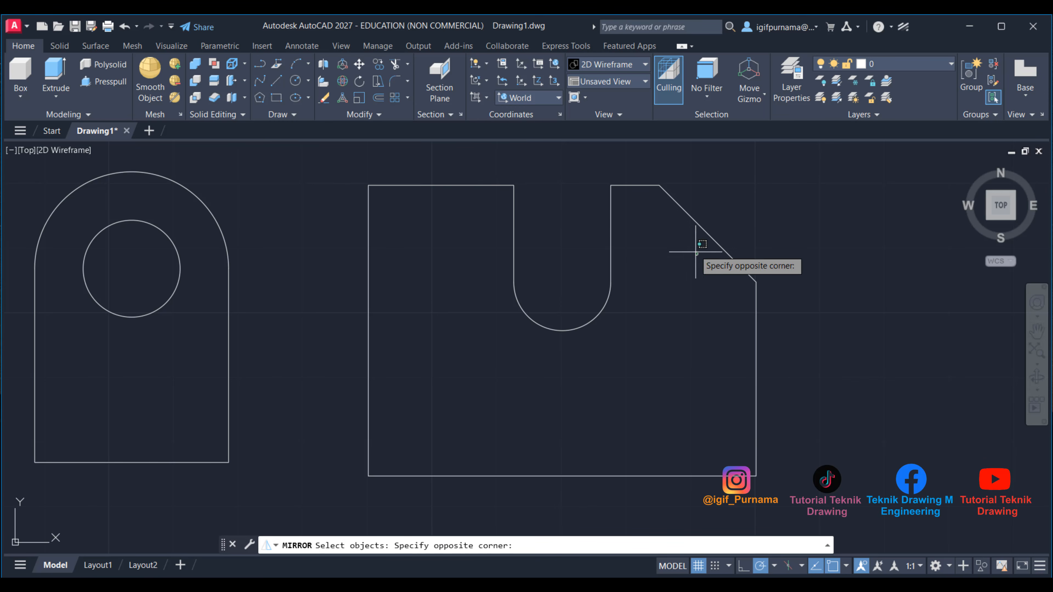
click(683, 166)
key(Return)
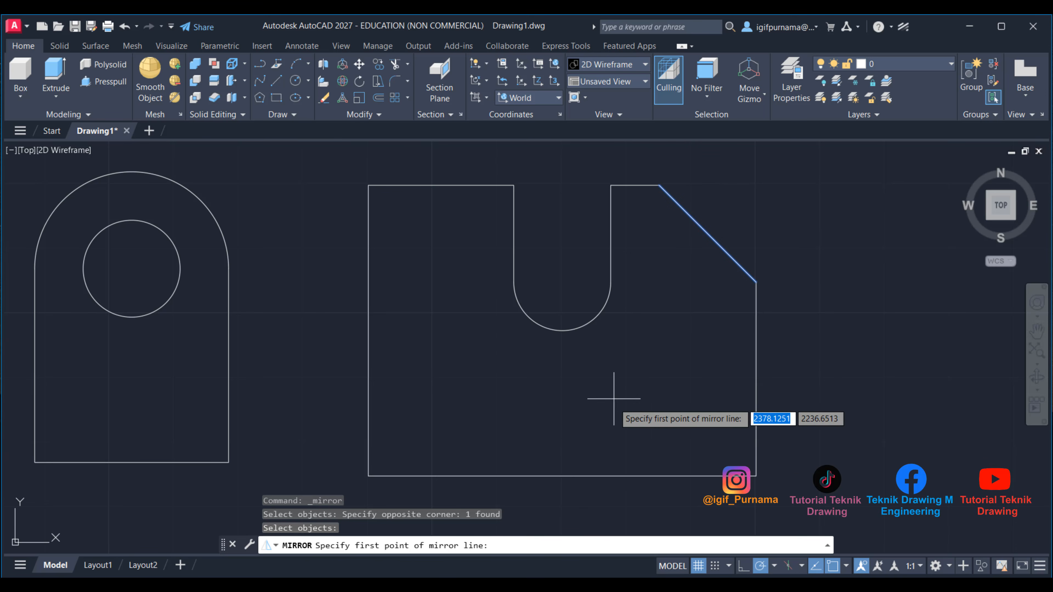
click(563, 475)
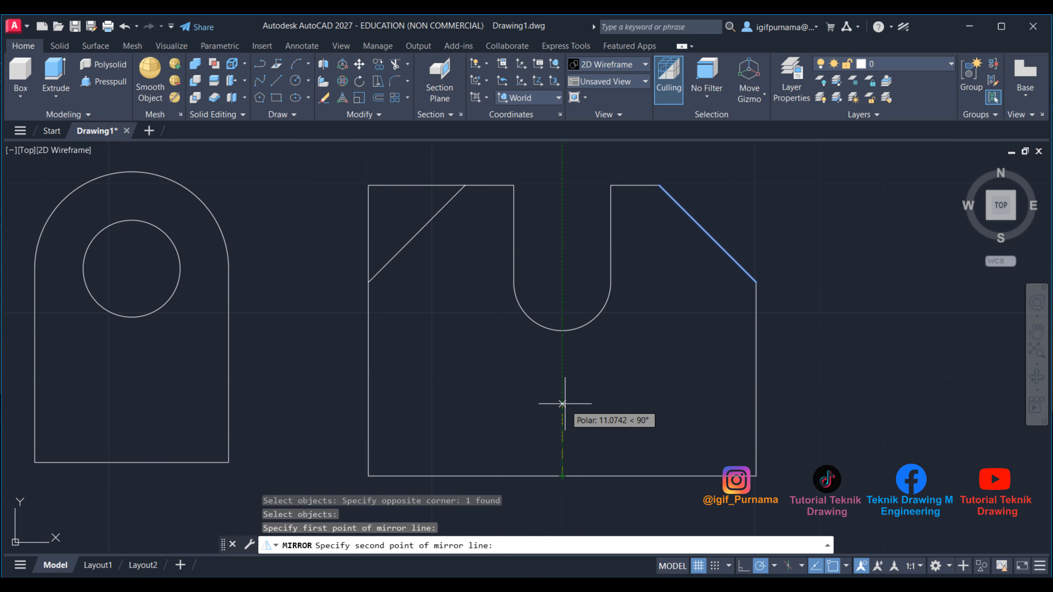
click(563, 282)
click(596, 330)
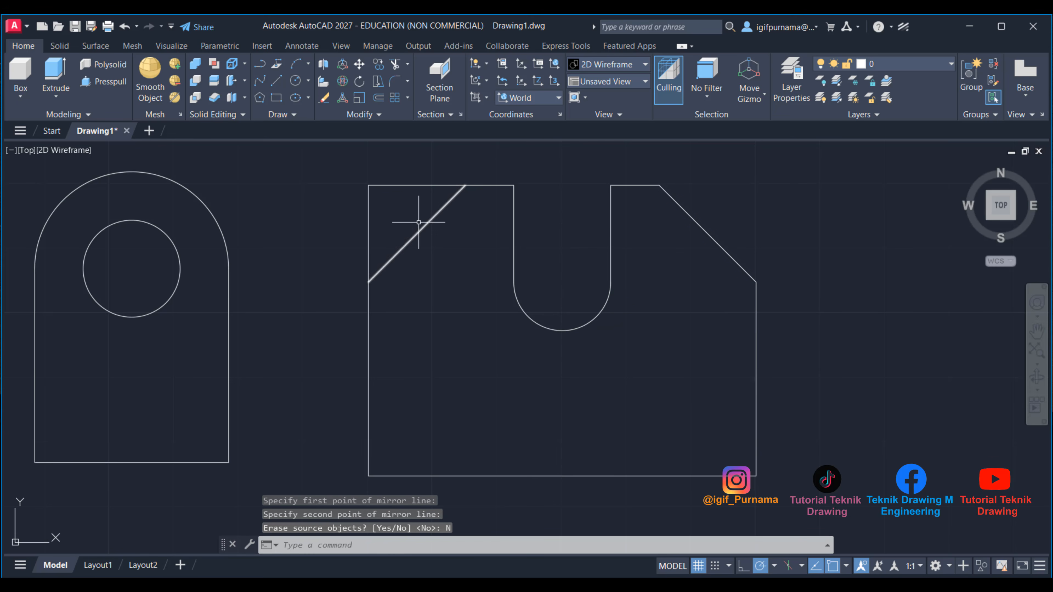
Step: Trim the upper and left edges outside the mirrored diagonal to cut off the profile's upper left corner
click(399, 61)
click(402, 202)
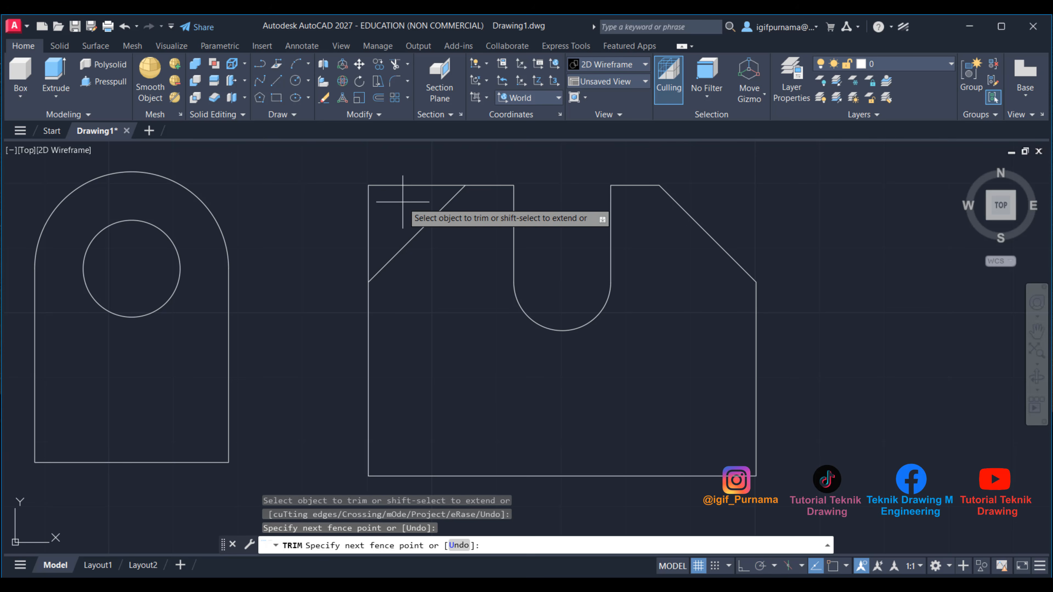
click(331, 159)
click(372, 204)
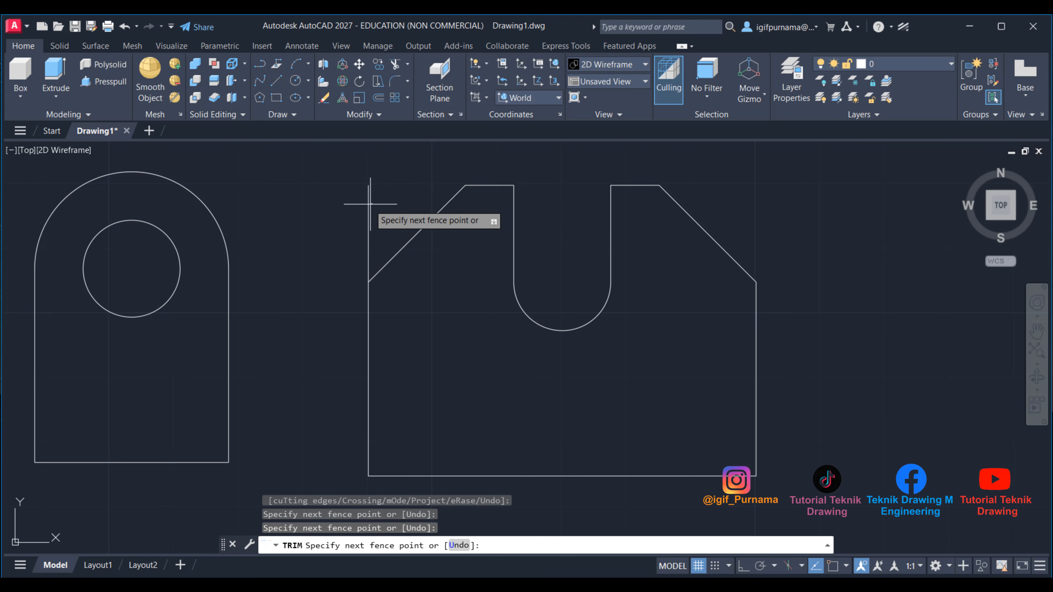
click(366, 205)
right_click(373, 181)
click(385, 186)
scroll(490, 257, down, 2)
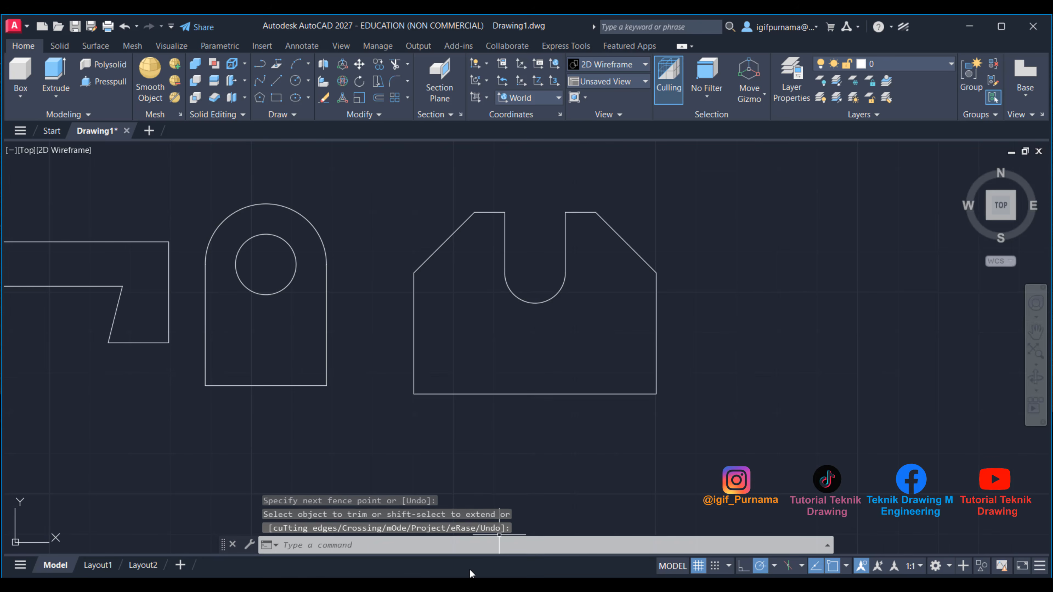
Step: Review the reference image and convert the dovetail-slotted base profile's outline into a region
click(471, 582)
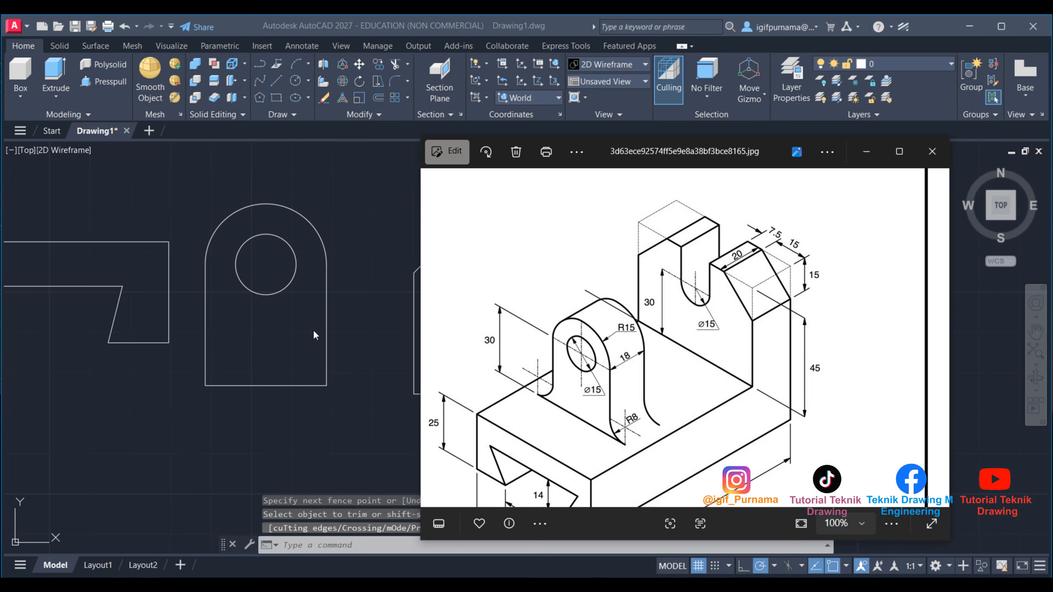
click(355, 300)
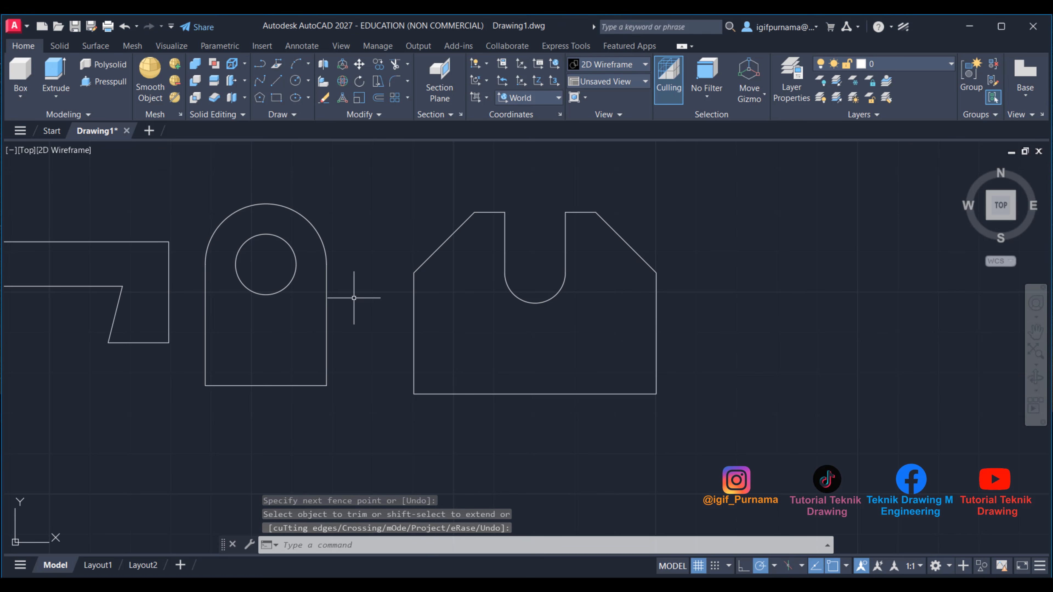
scroll(493, 299, up, 1)
scroll(504, 316, down, 3)
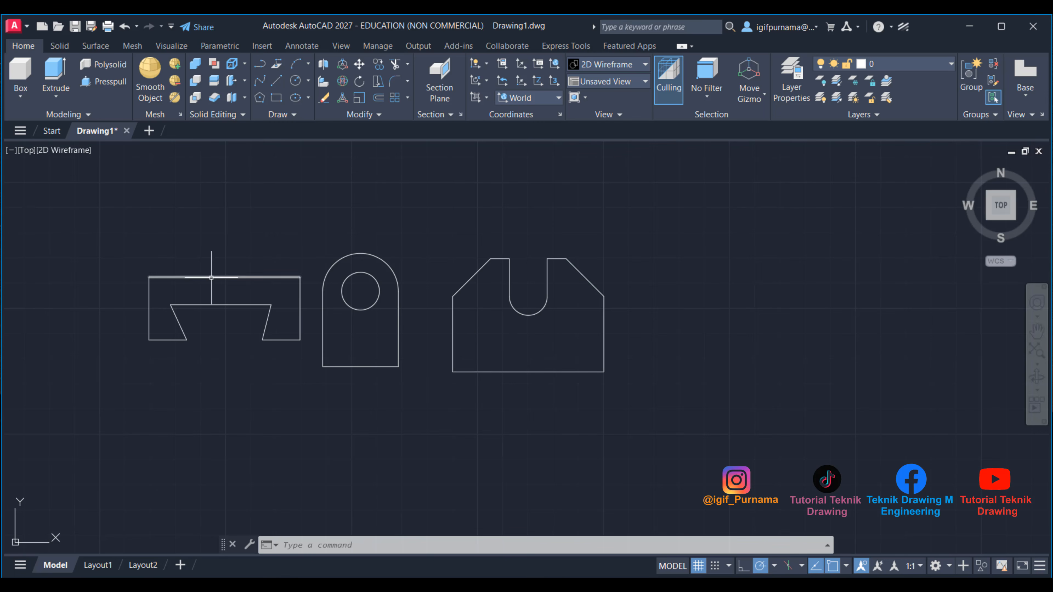
scroll(211, 278, up, 2)
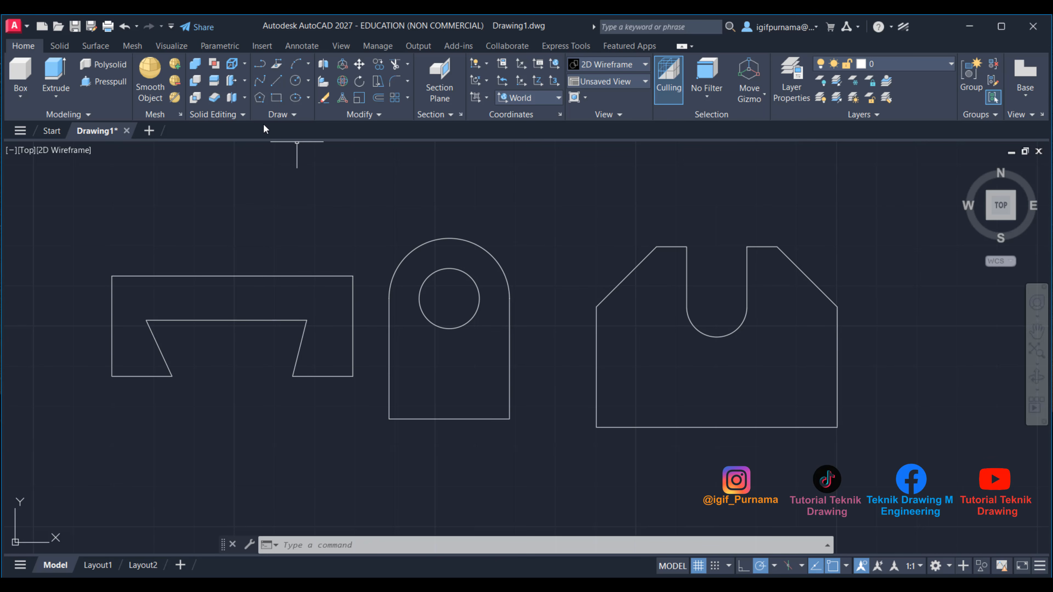
click(293, 115)
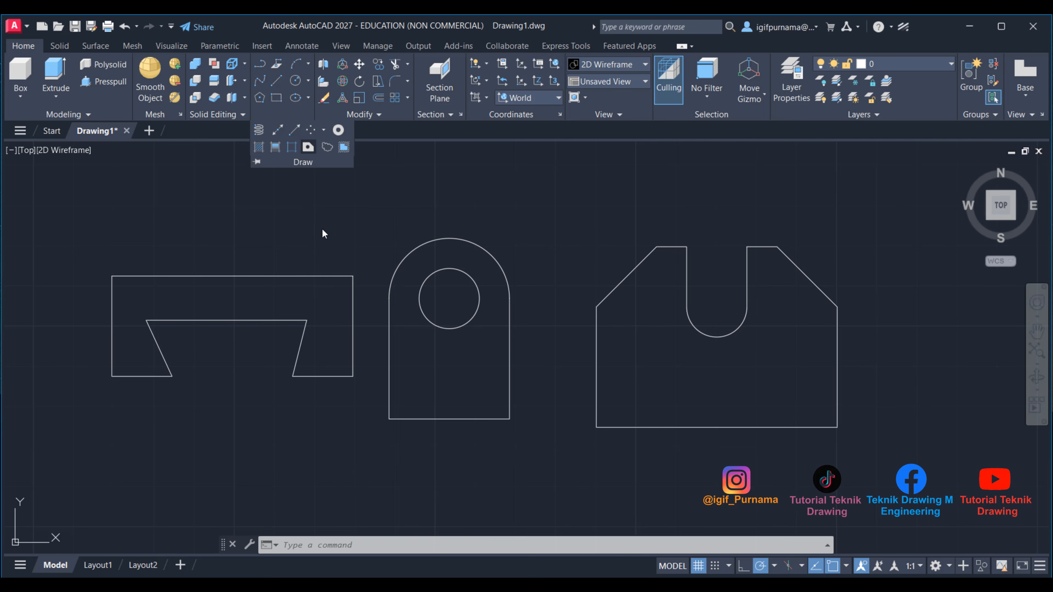
click(86, 241)
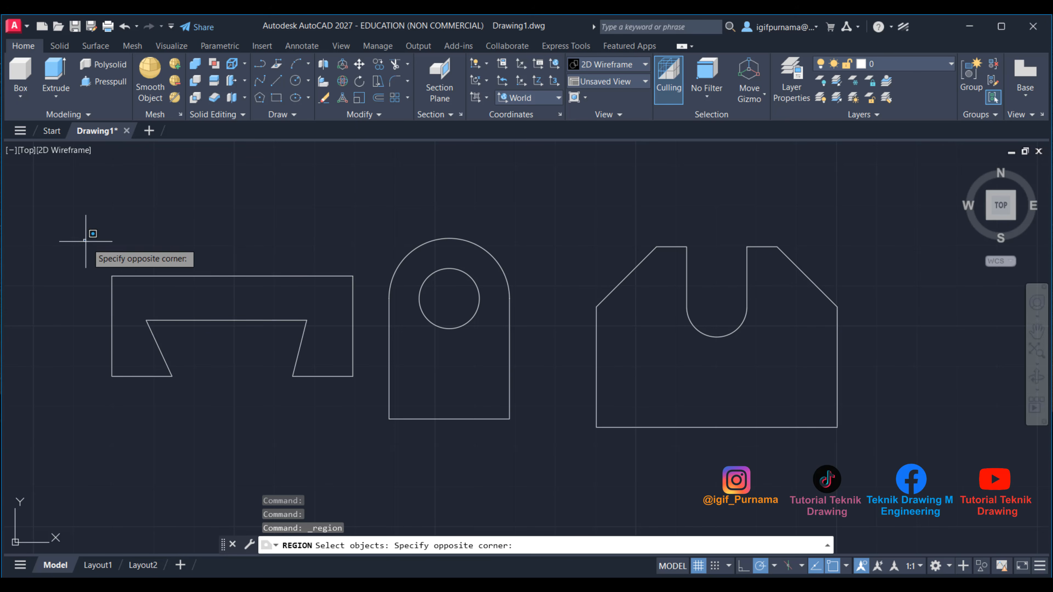
click(360, 385)
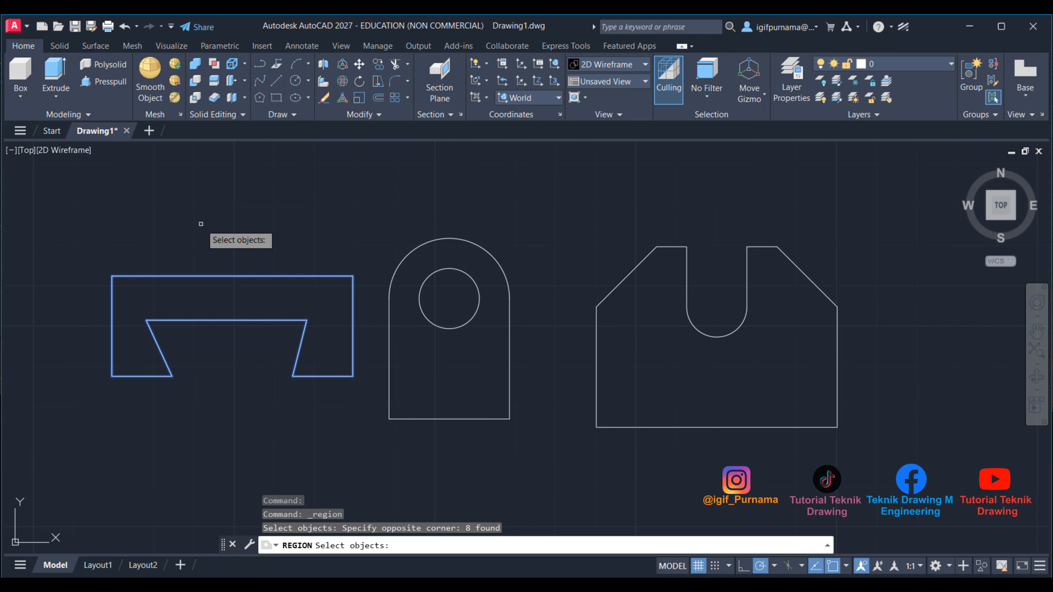
key(Return)
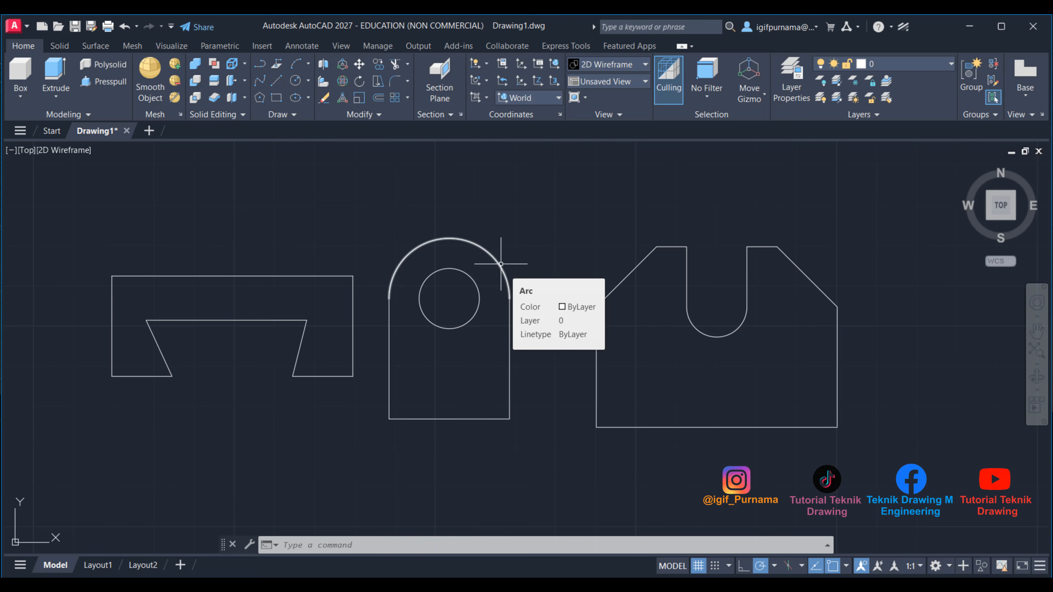
Step: Inspect the three finished profiles and switch the drawing to the SW Isometric view
scroll(615, 312, up, 4)
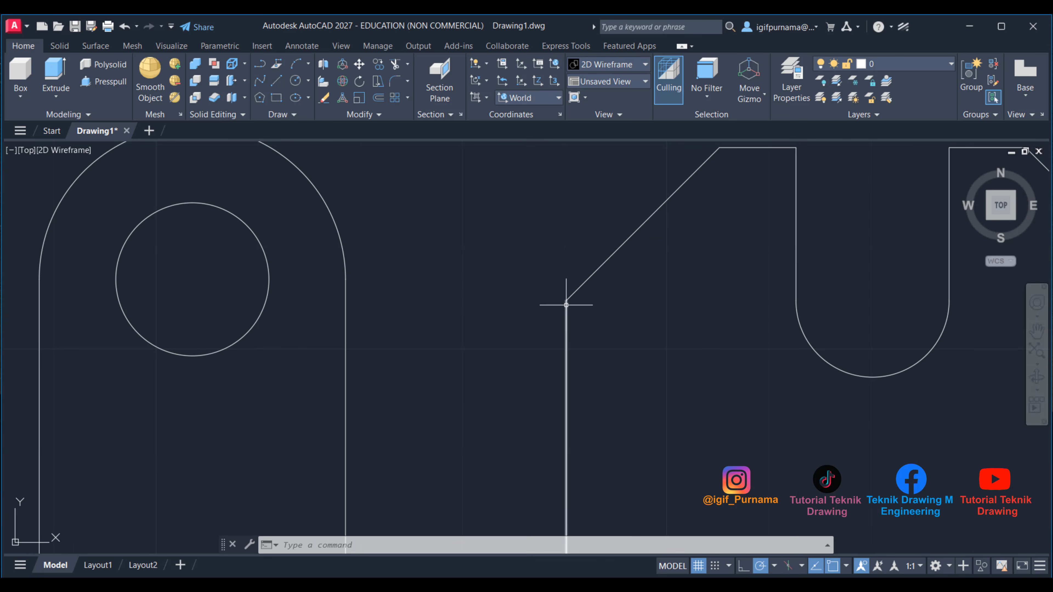
scroll(611, 318, down, 4)
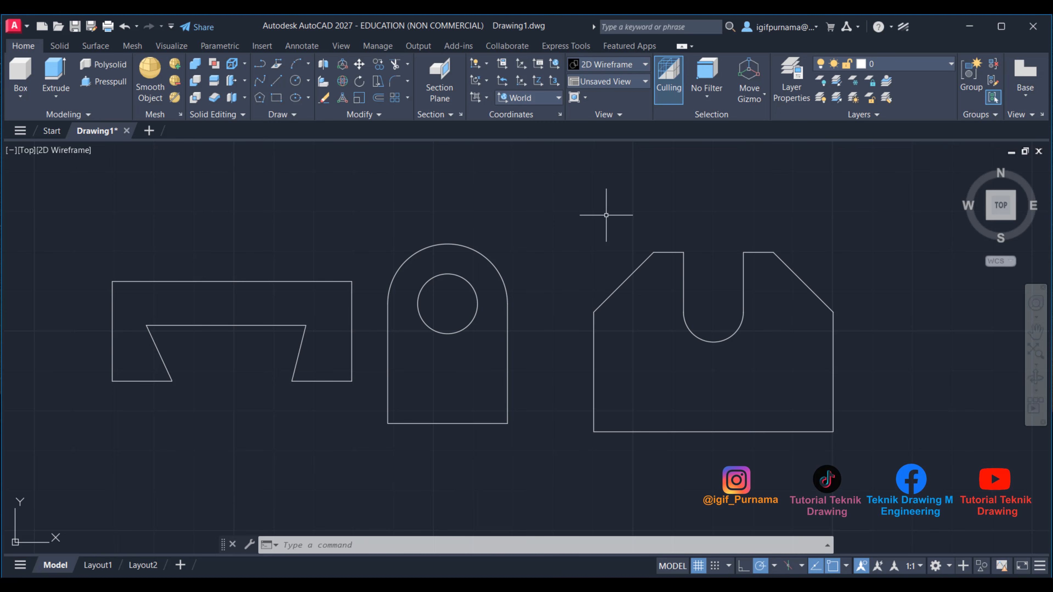
click(602, 83)
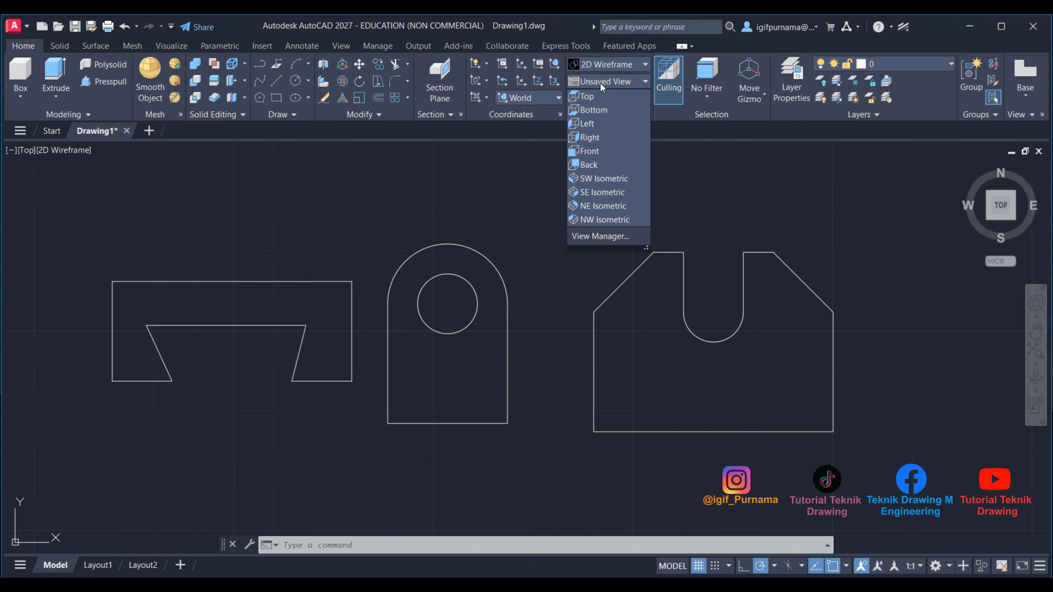
click(604, 179)
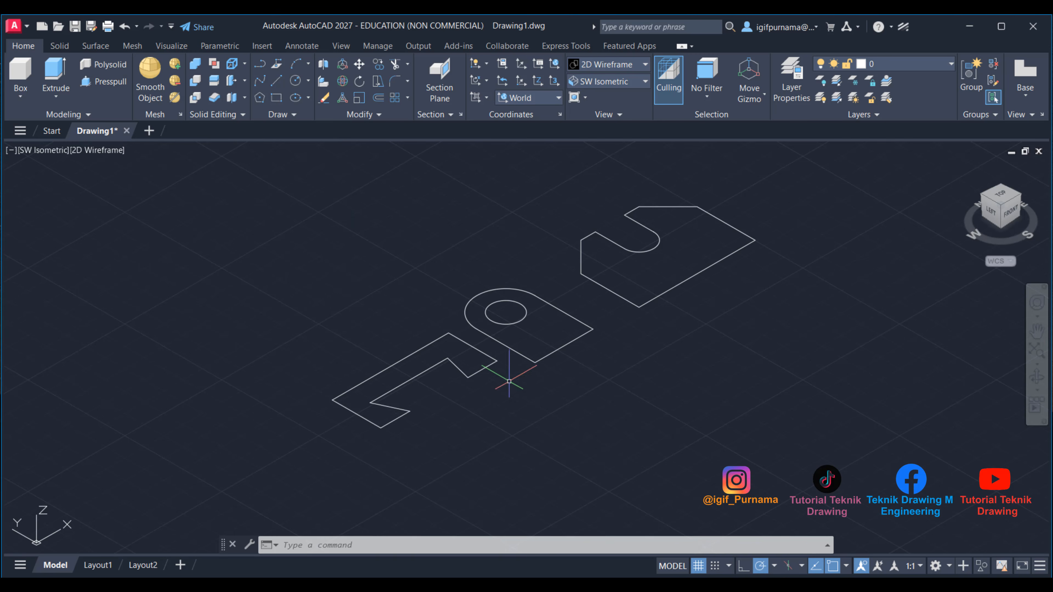
Step: Presspull the dovetail-slotted base profile to a height of 105, taking the length from the reference image
click(99, 85)
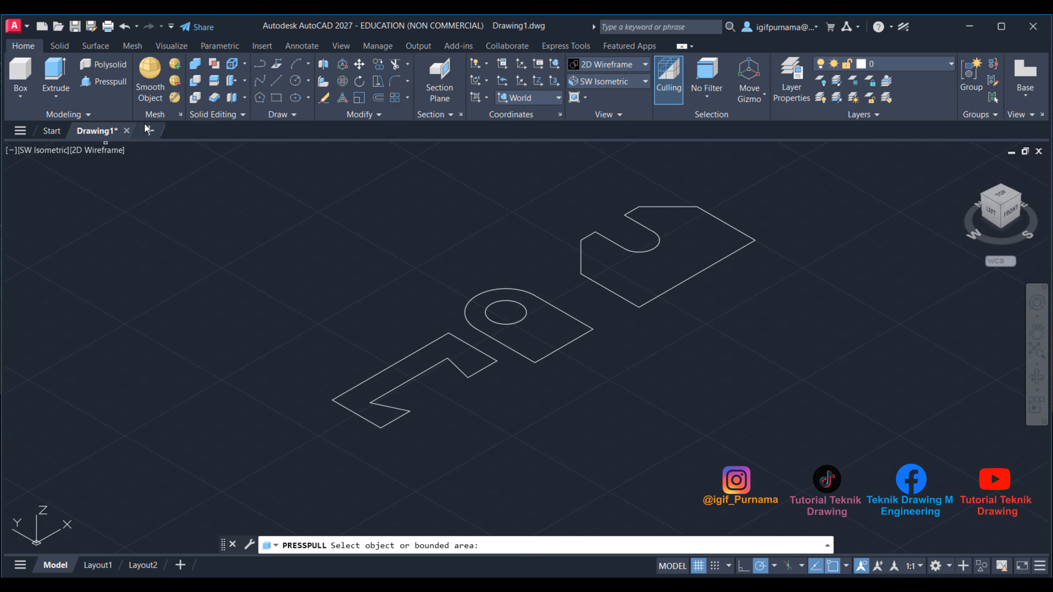
click(385, 382)
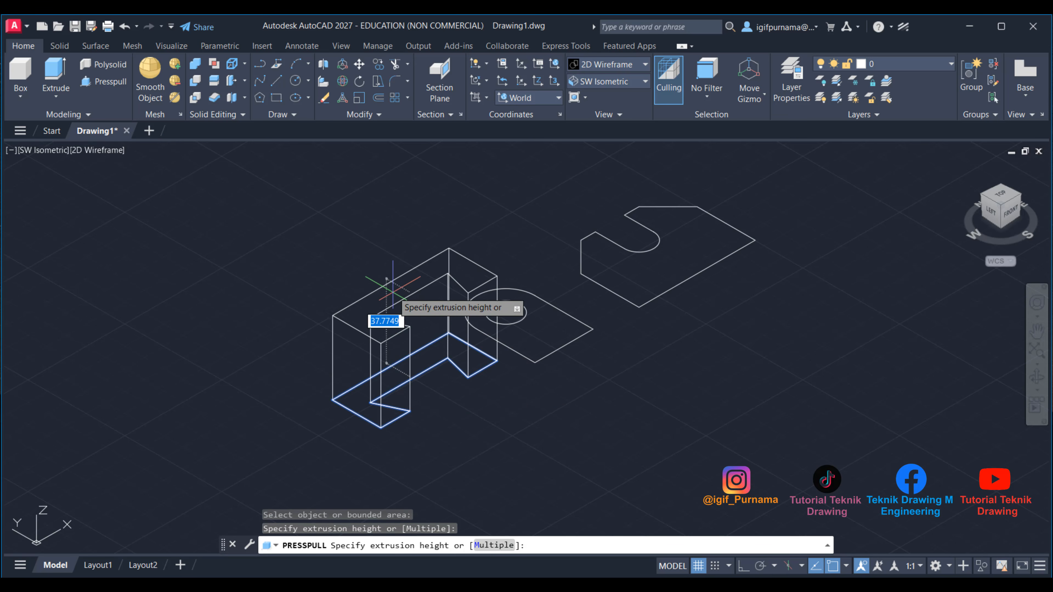
key(alt+Tab)
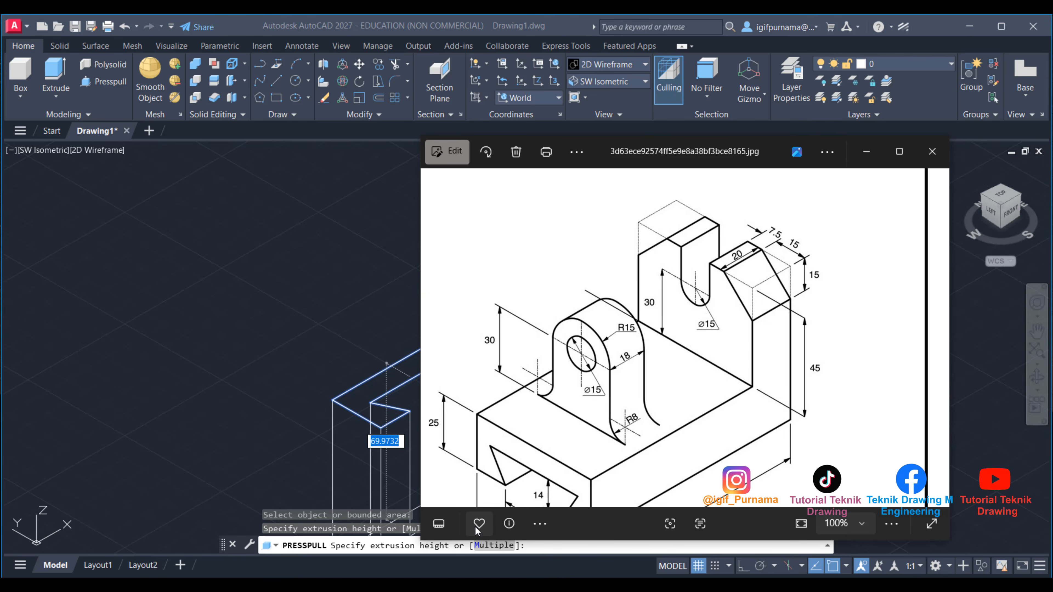
scroll(664, 374, down, 1)
click(866, 151)
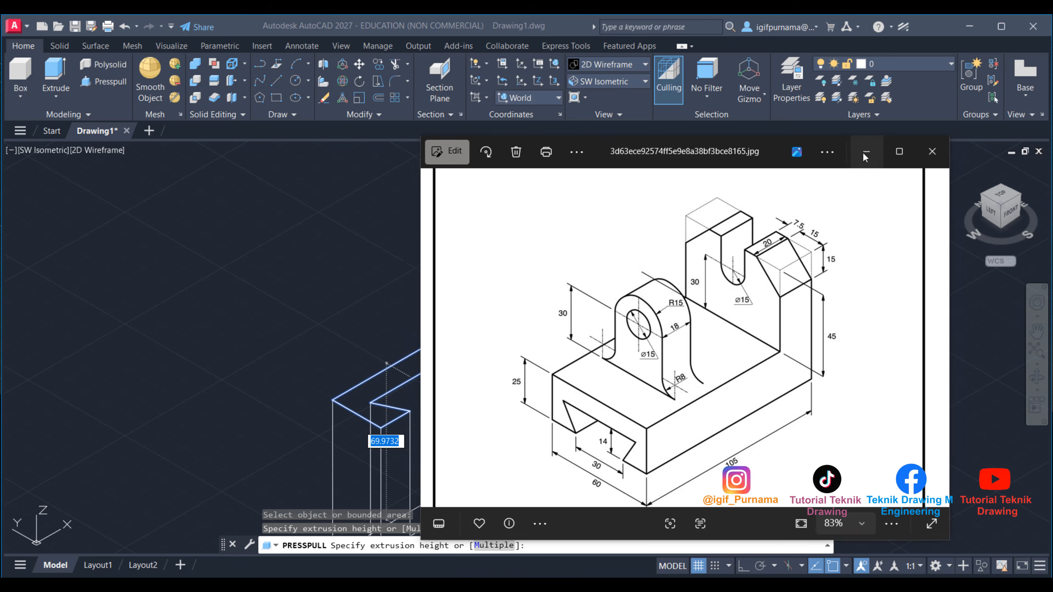
text(105)
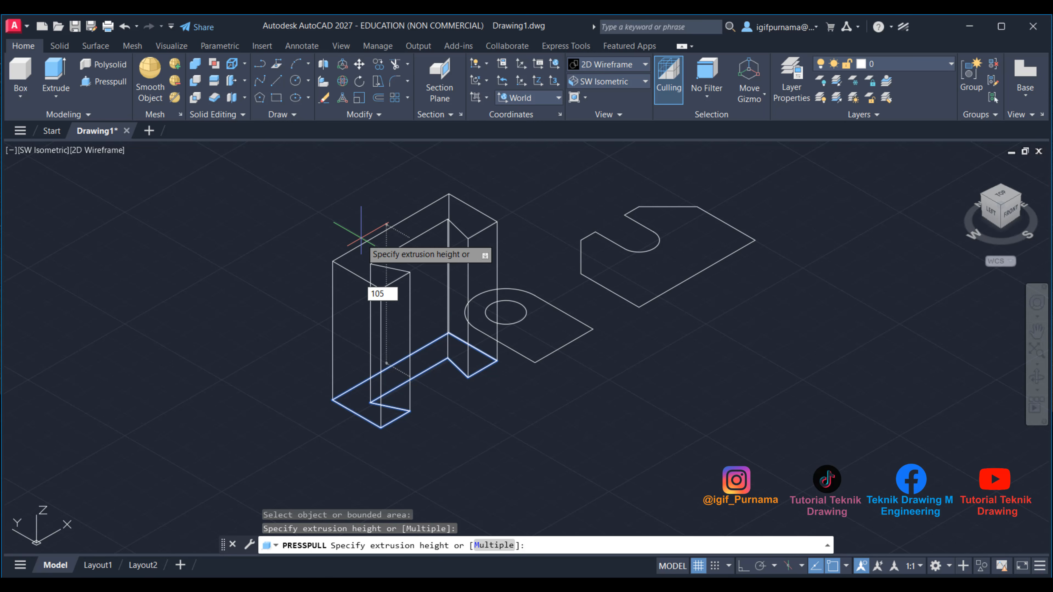
key(Return)
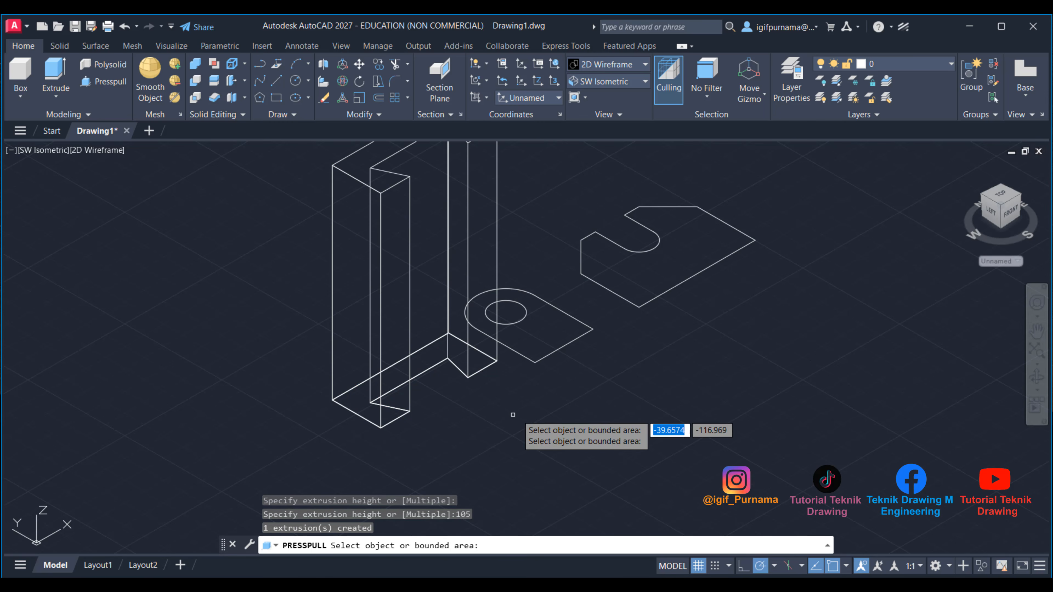
Step: Check the lug thickness in the reference image and presspull the lug profile around its hole to a height of 18
scroll(586, 310, down, 2)
click(472, 584)
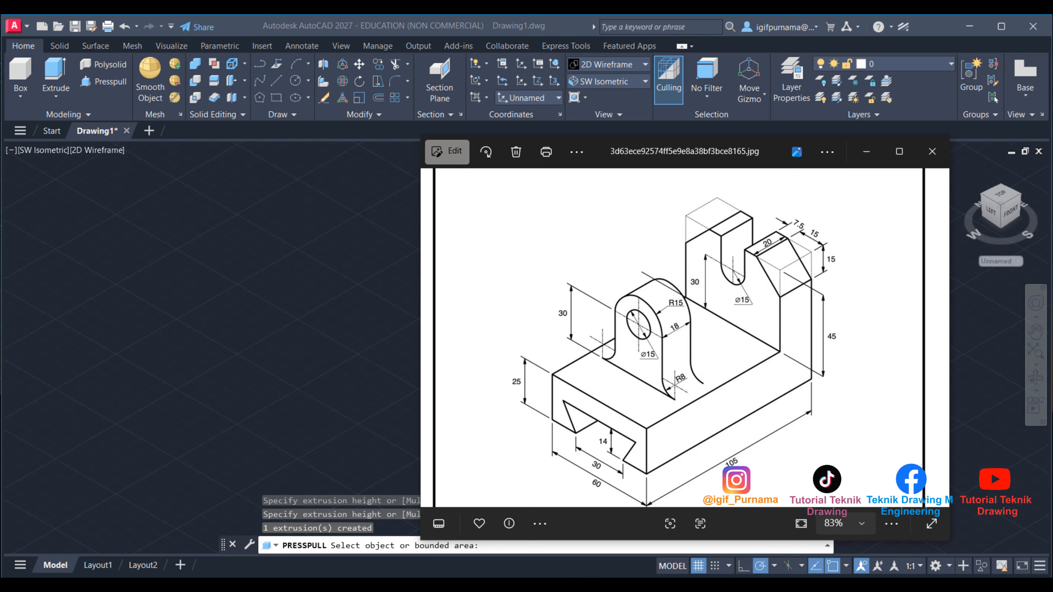
click(473, 584)
click(571, 315)
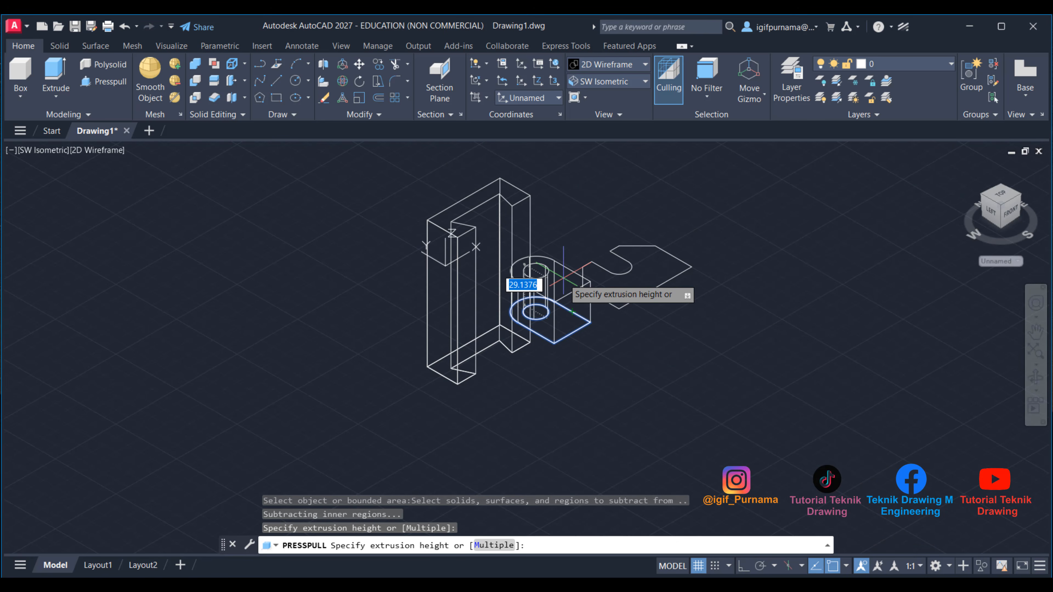
text(18)
key(Return)
Step: Check the upright's thickness in the reference image and presspull the slotted upright profile to a height of 20
scroll(653, 230, down, 4)
scroll(658, 227, up, 6)
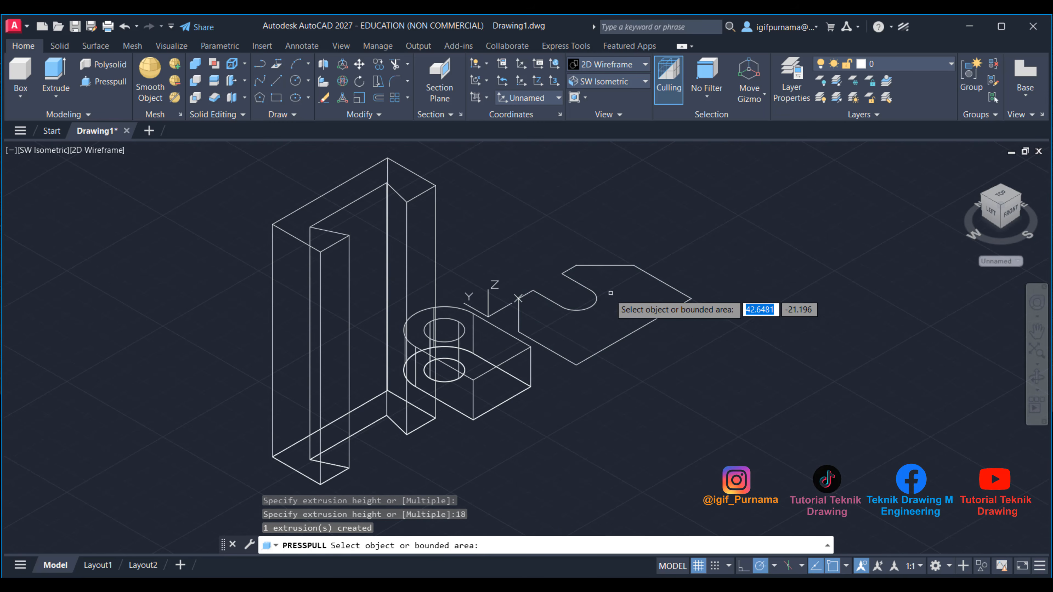
click(472, 584)
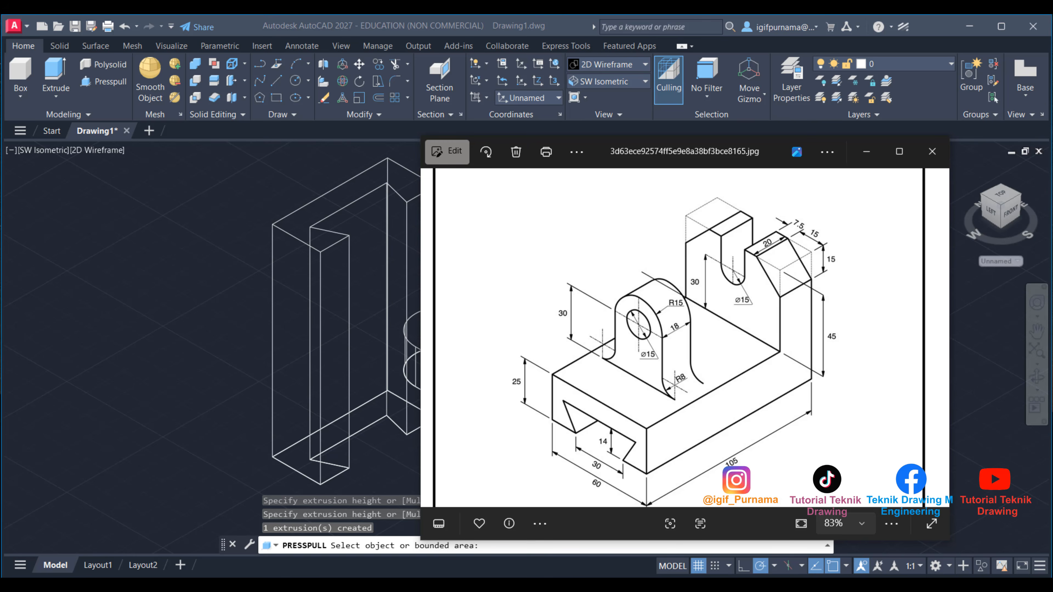
click(472, 584)
click(614, 306)
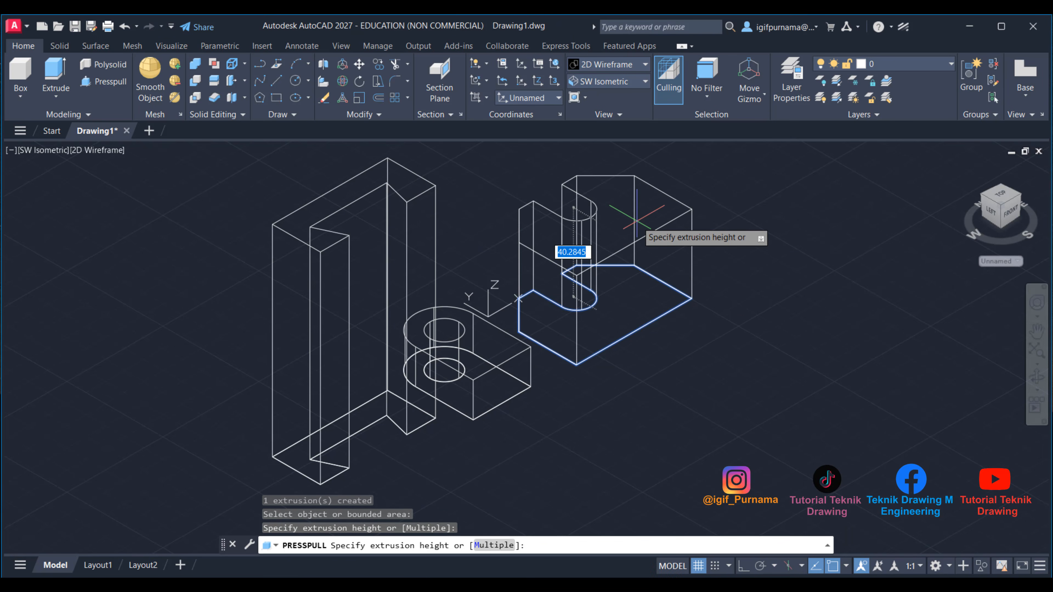
text(20)
key(Return)
key(Return)
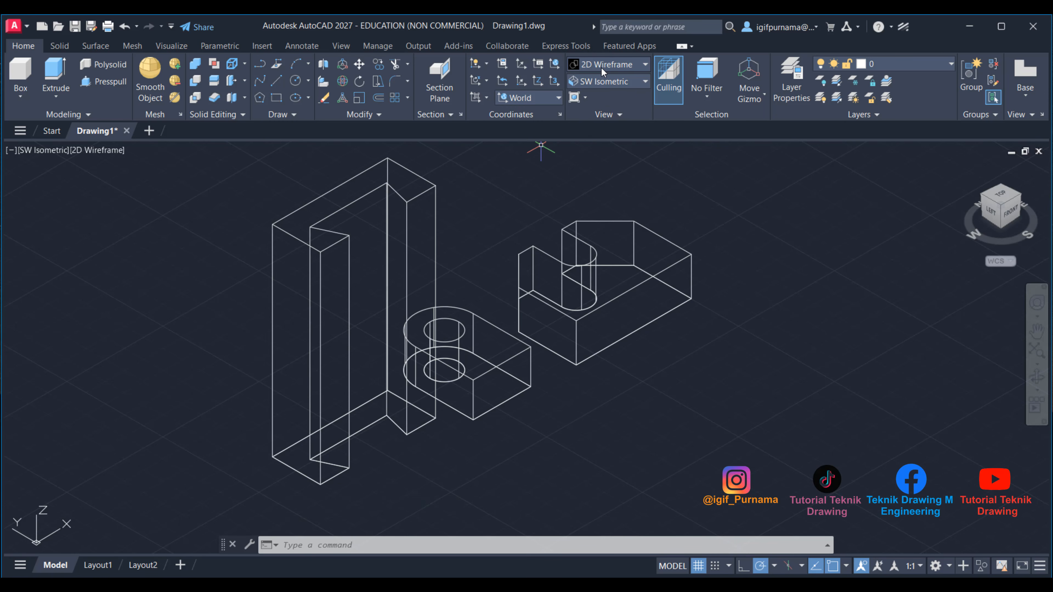
Step: Apply the Realistic visual style to the solids and compare them with the reference image
click(624, 67)
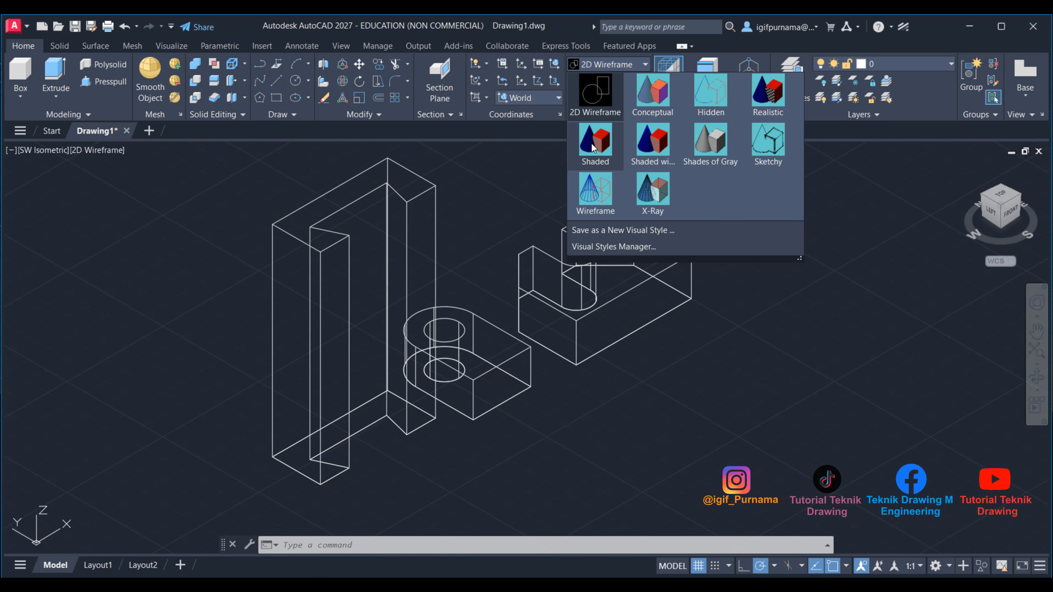
click(764, 108)
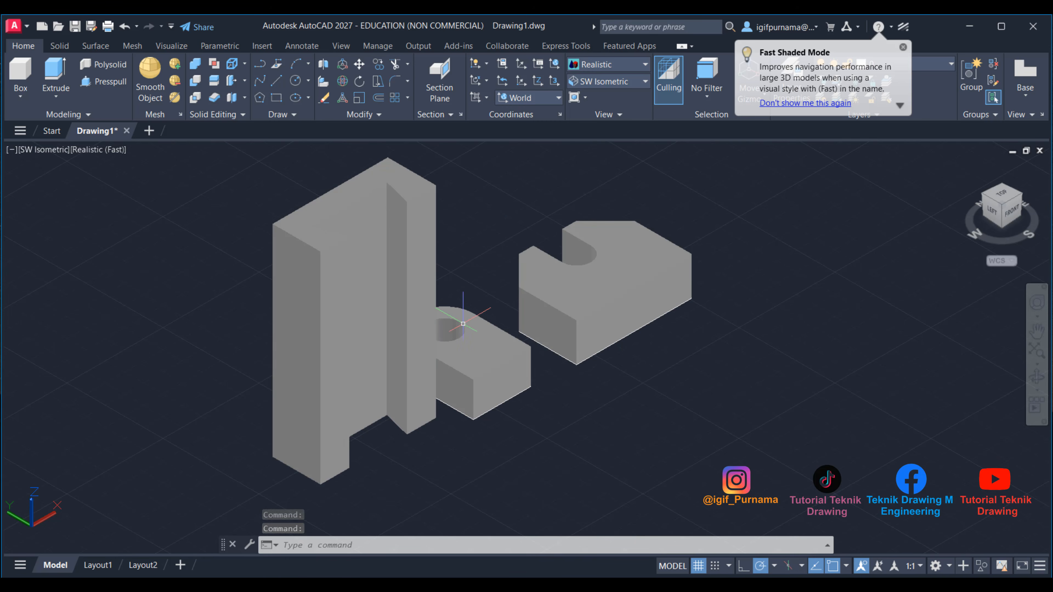
key(alt+Tab)
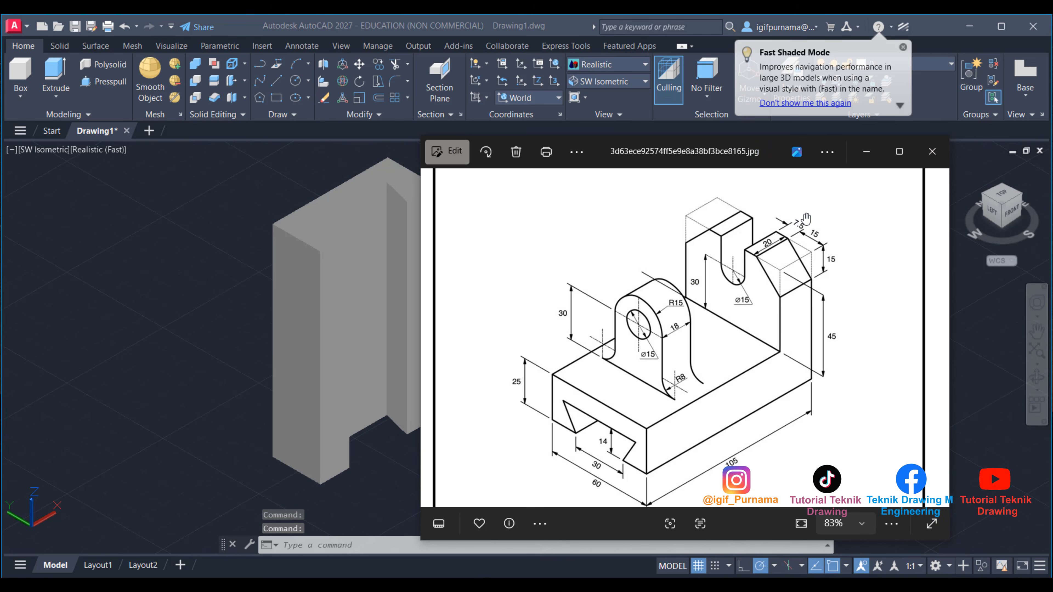
click(866, 151)
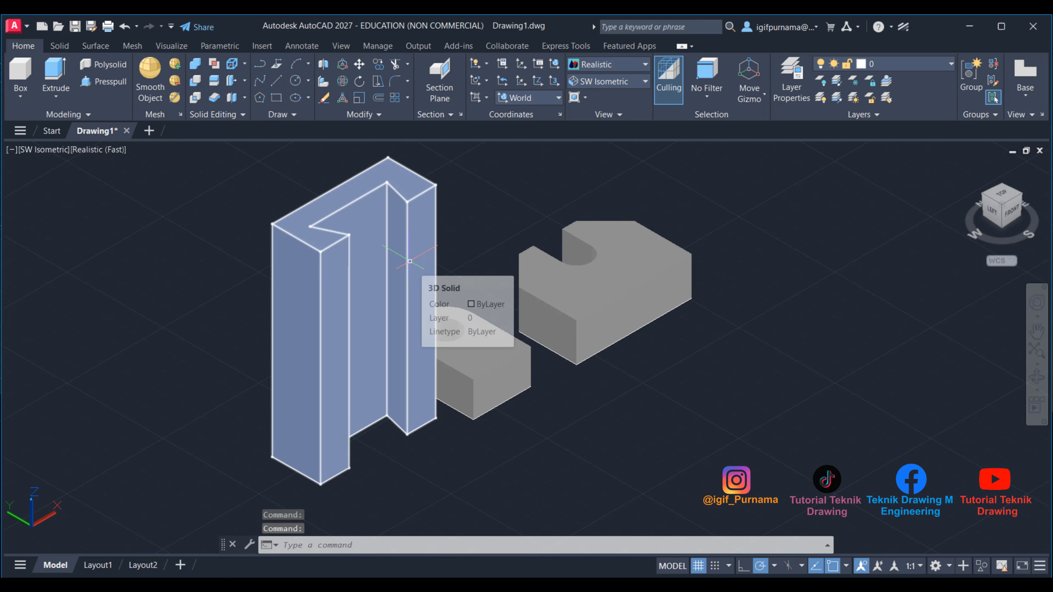
Step: 3D-rotate the base solid 90° about the X axis and 270° about the Z axis so it lies flat as in the reference
scroll(409, 261, down, 2)
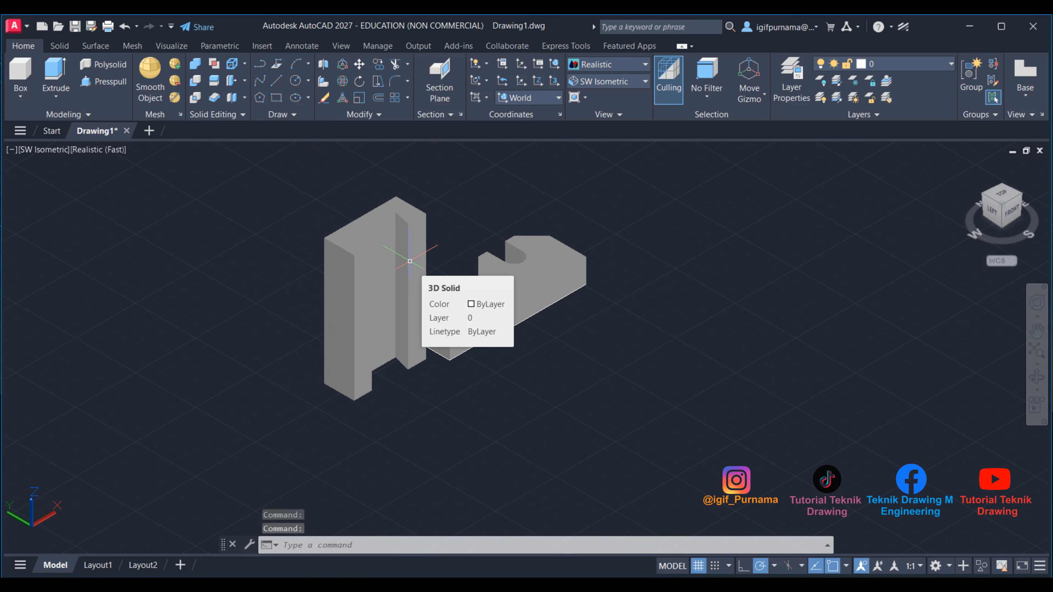
click(342, 82)
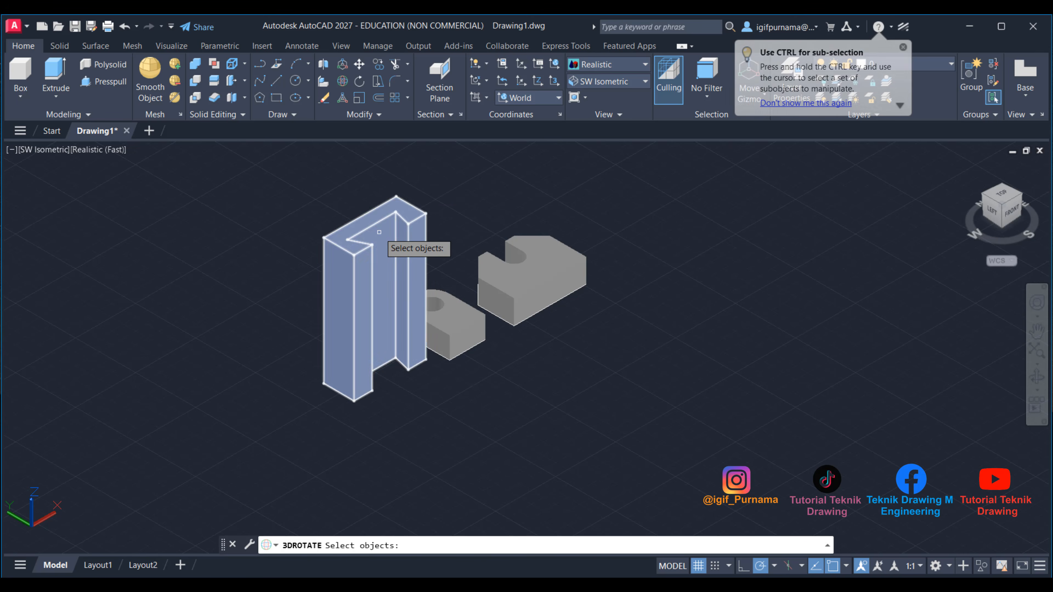
click(378, 231)
key(Return)
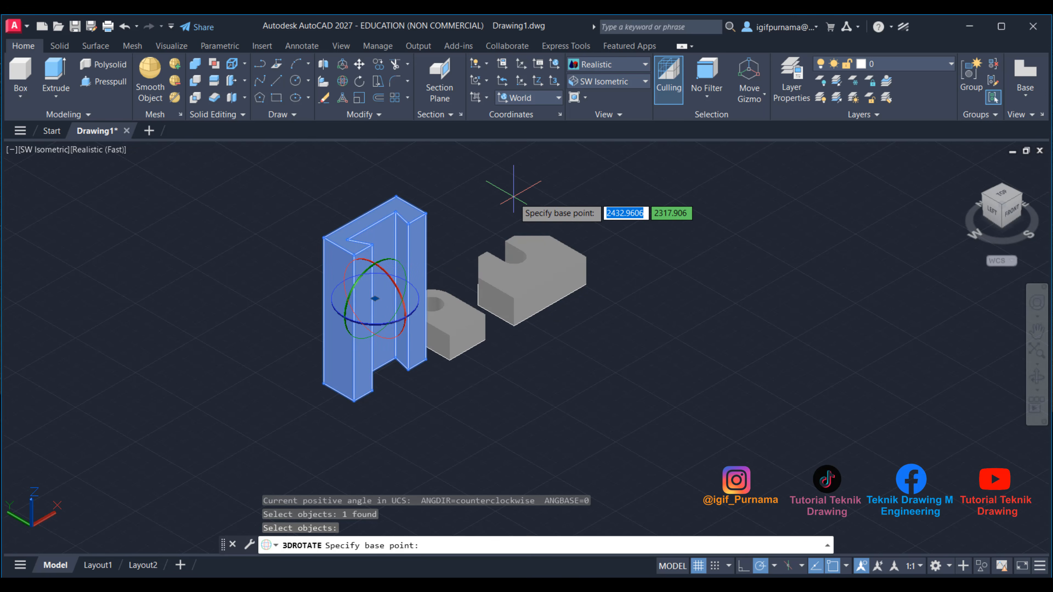
click(539, 586)
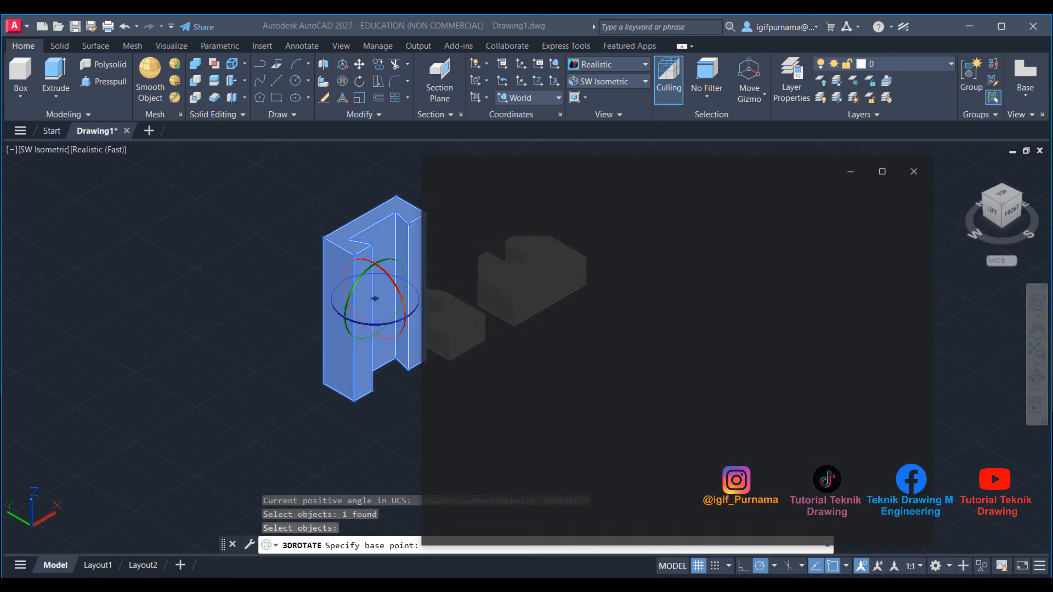
click(866, 151)
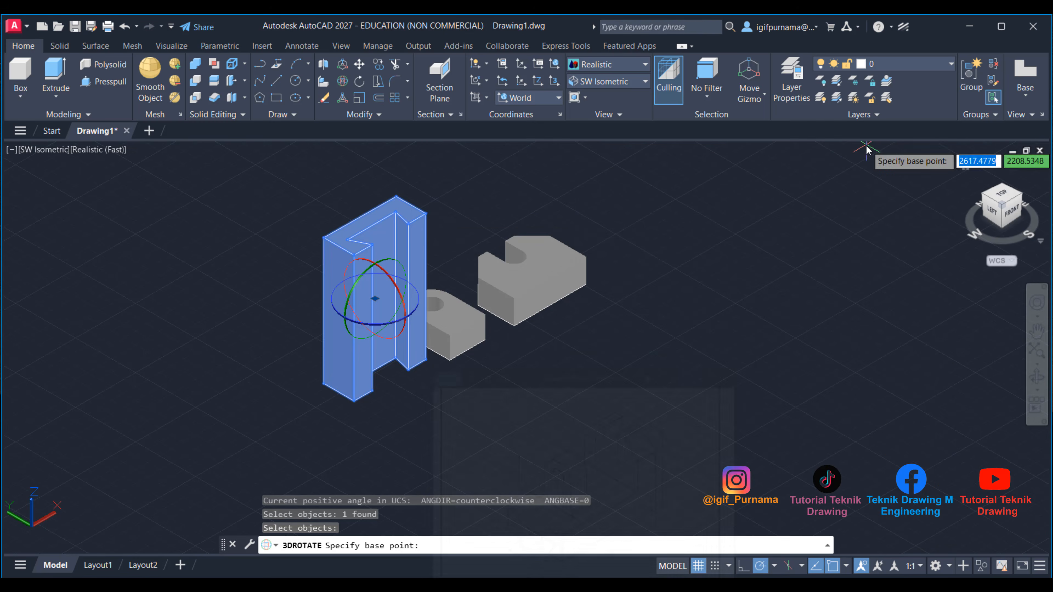
click(381, 269)
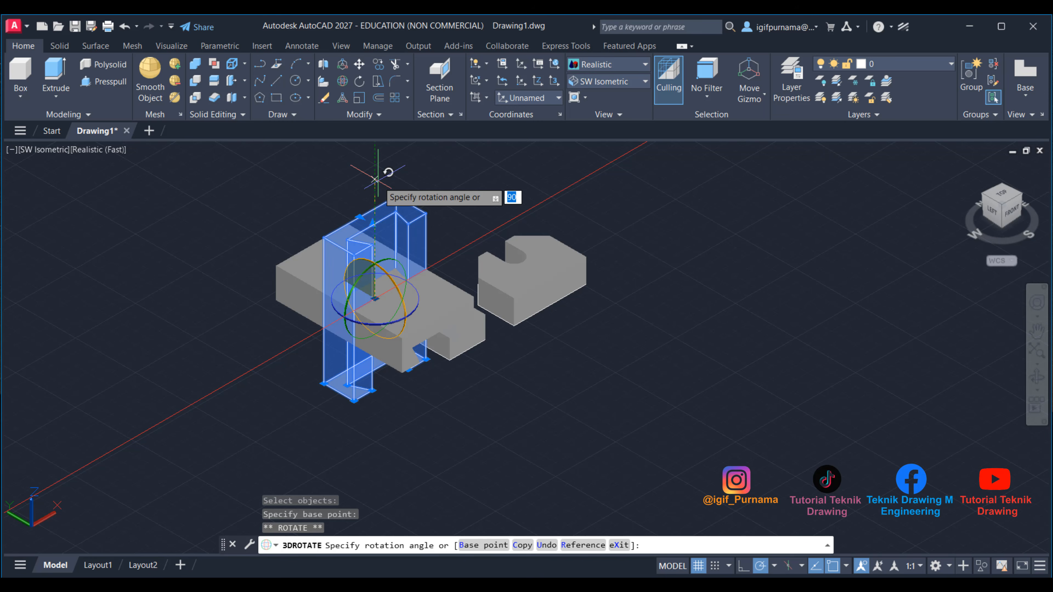
click(375, 179)
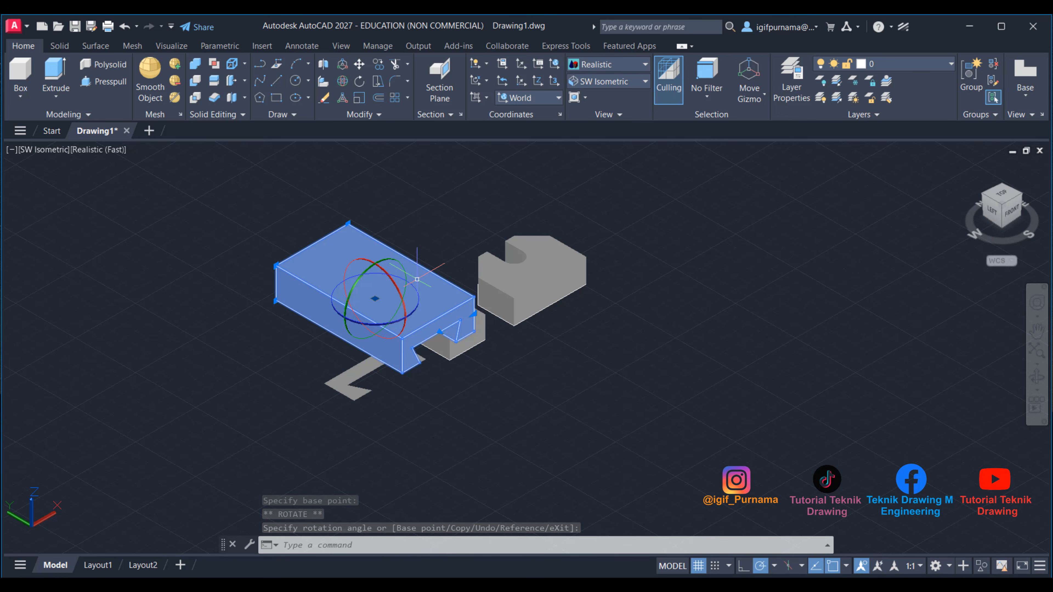
click(377, 328)
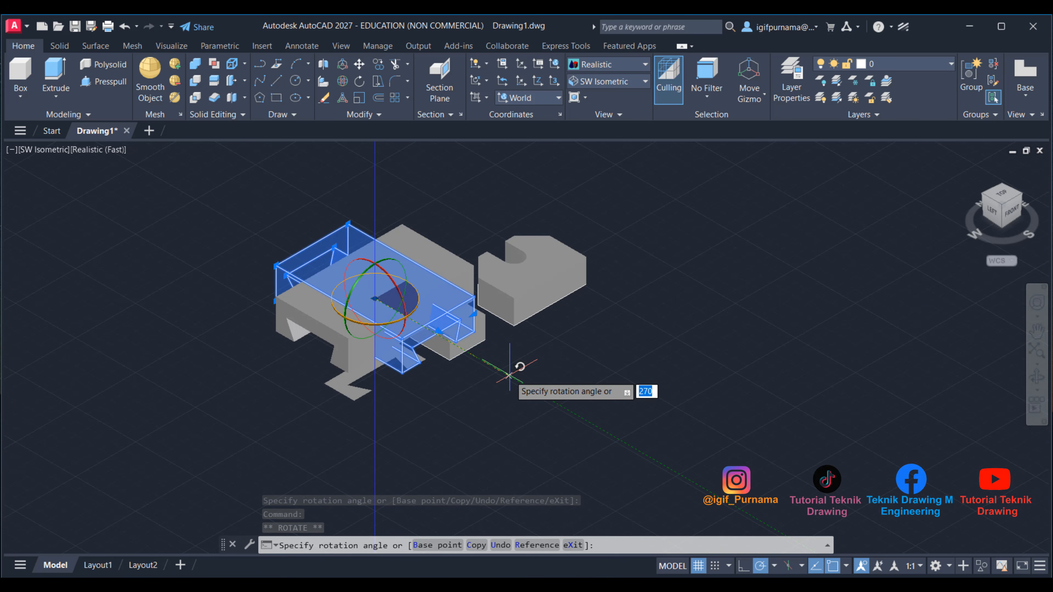
click(509, 375)
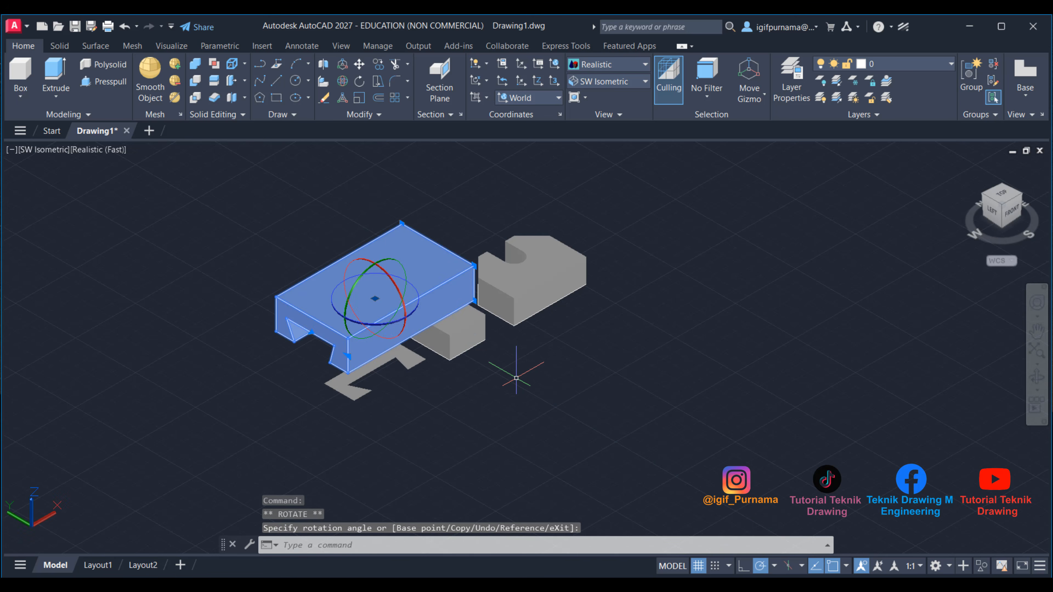
Step: Move the rotated base solid away from its flat source region into clear space
click(359, 64)
click(361, 288)
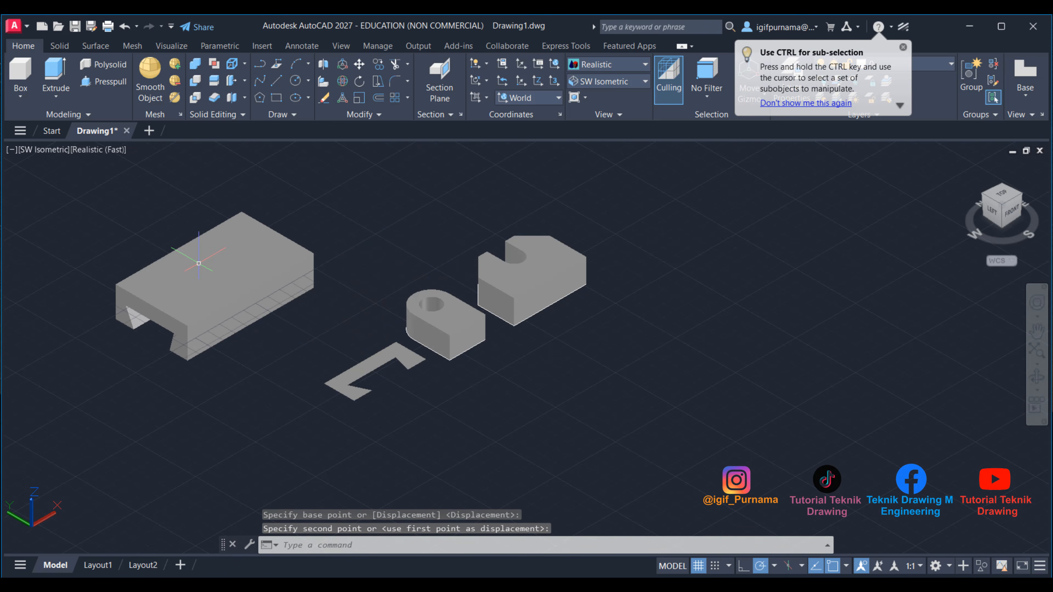
scroll(328, 373, down, 3)
scroll(343, 386, up, 4)
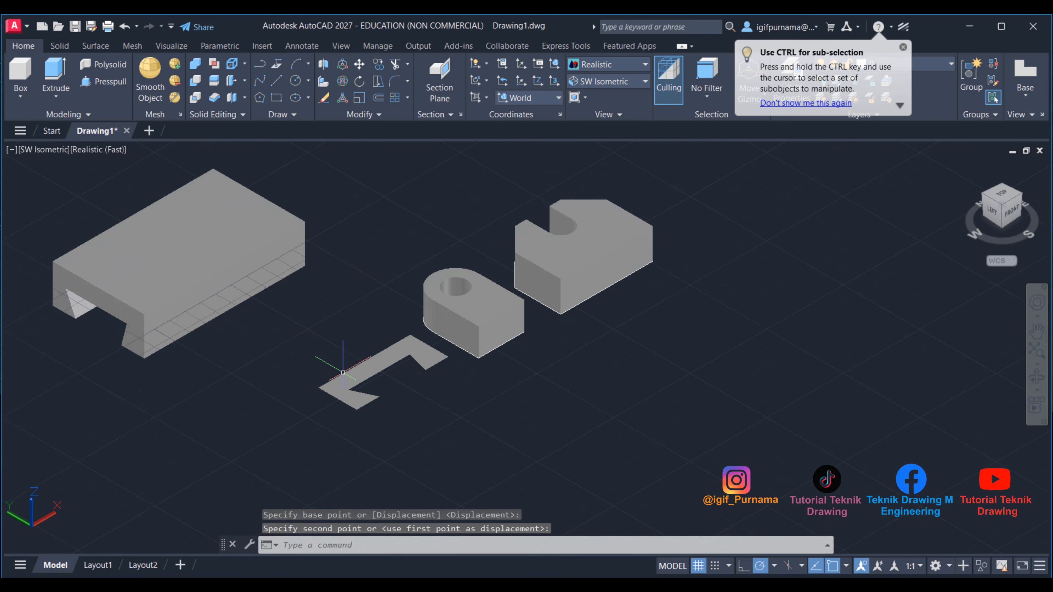
Step: Move the lug solid off its 2D source outline into the empty area beside it
scroll(343, 392, up, 3)
click(345, 390)
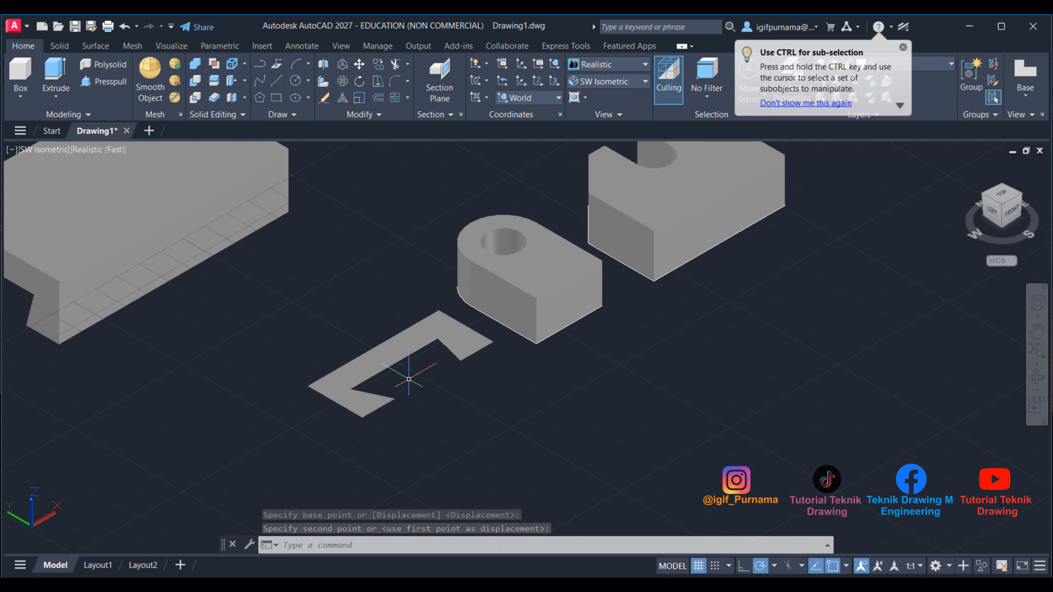
click(358, 65)
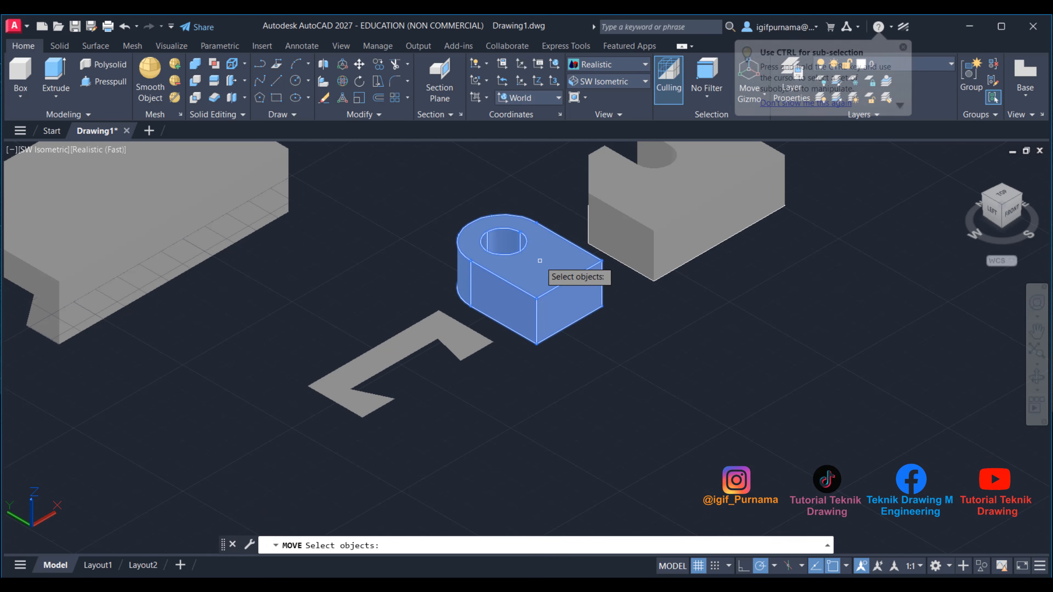
click(540, 260)
key(Return)
click(532, 267)
click(664, 349)
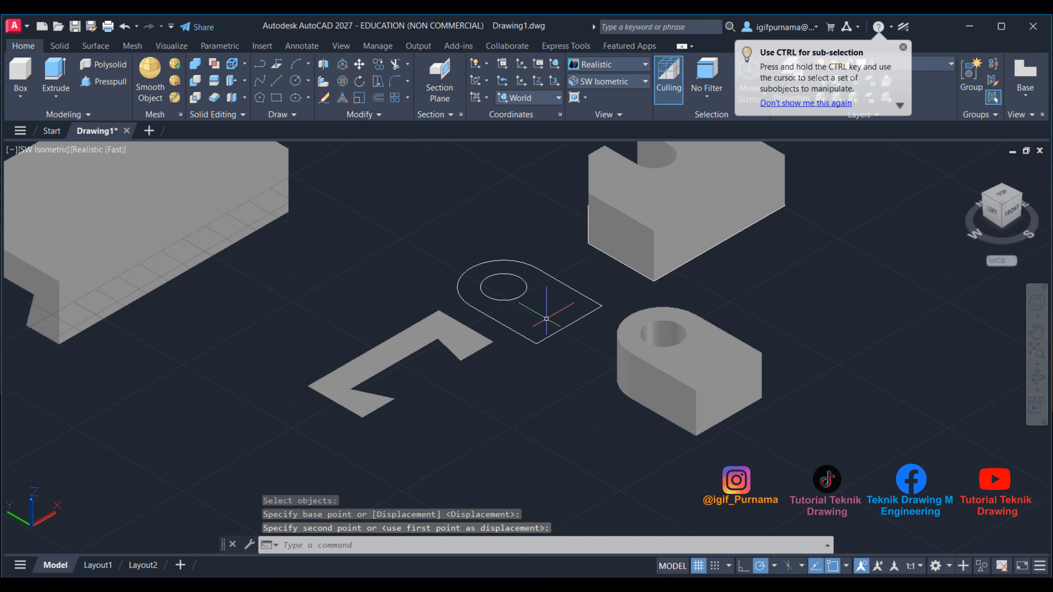
Step: Erase the lug's 2D outline with its hole circle and the leftover flat base profile region
click(324, 97)
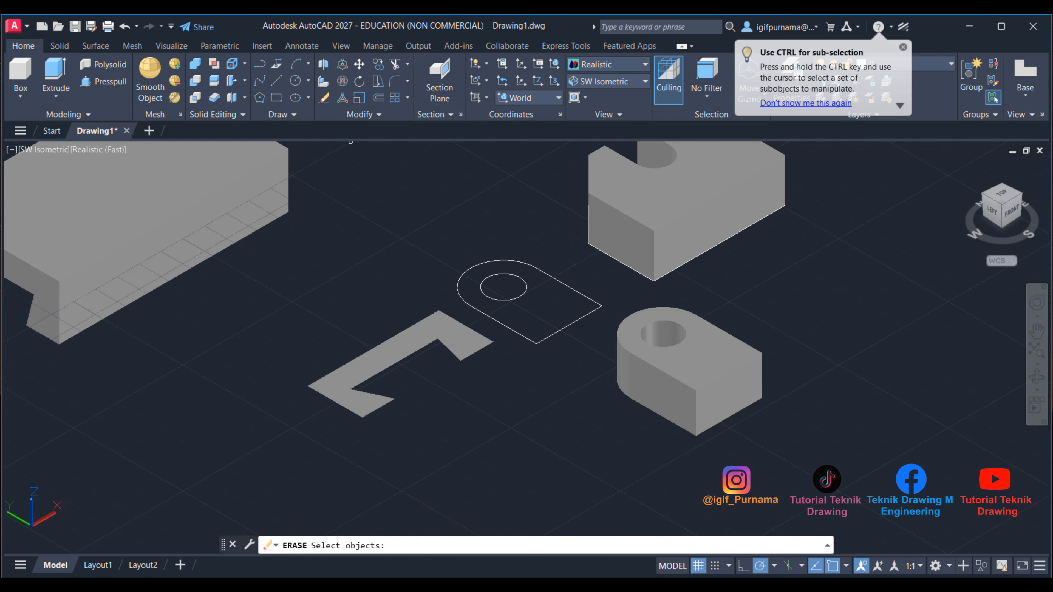
click(548, 373)
click(423, 252)
key(Return)
scroll(507, 307, down, 2)
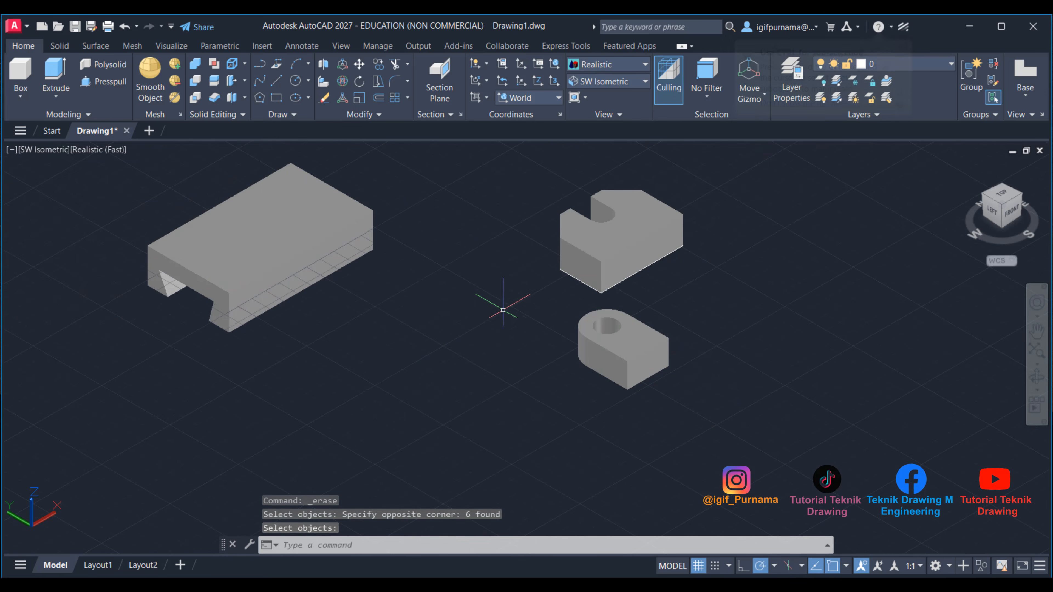
Step: Move the lug solid into the space between the base and the slotted upright, and turn off the drawing grid
middle_drag(378, 253, 506, 278)
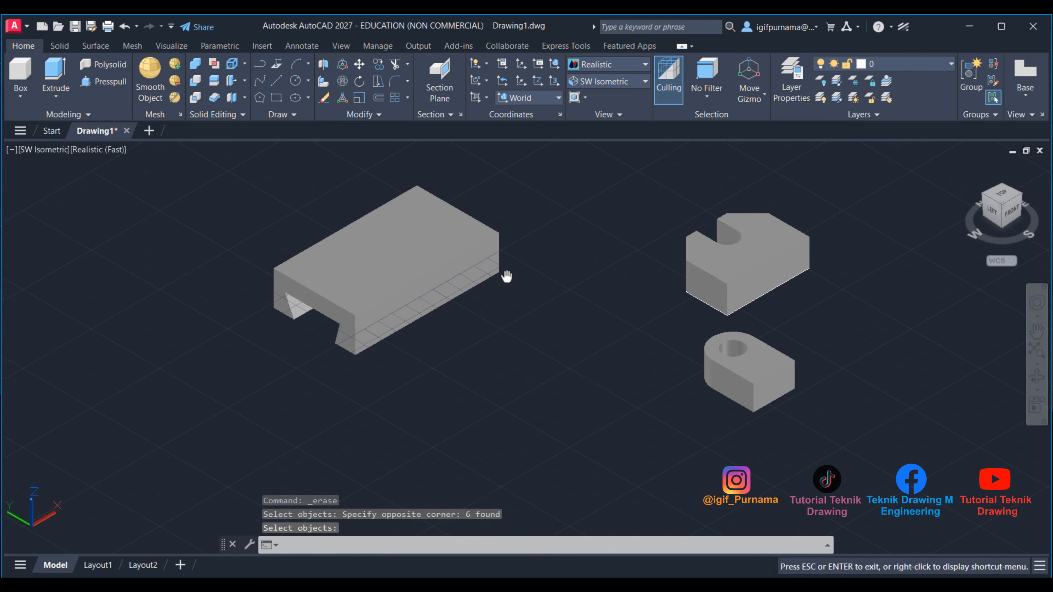
click(359, 63)
click(737, 365)
key(Return)
click(739, 363)
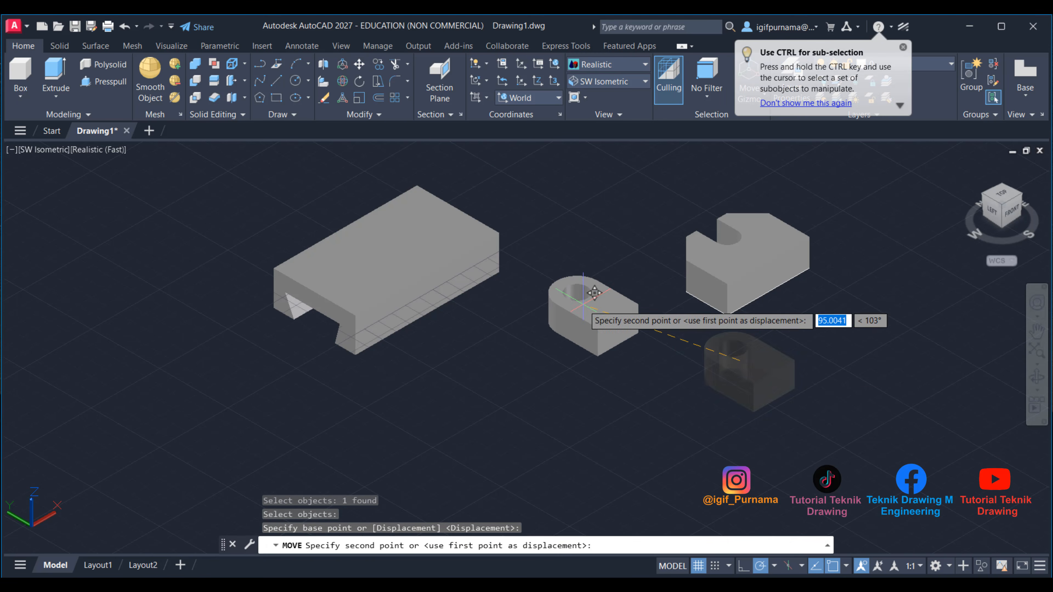
click(582, 307)
scroll(554, 282, up, 2)
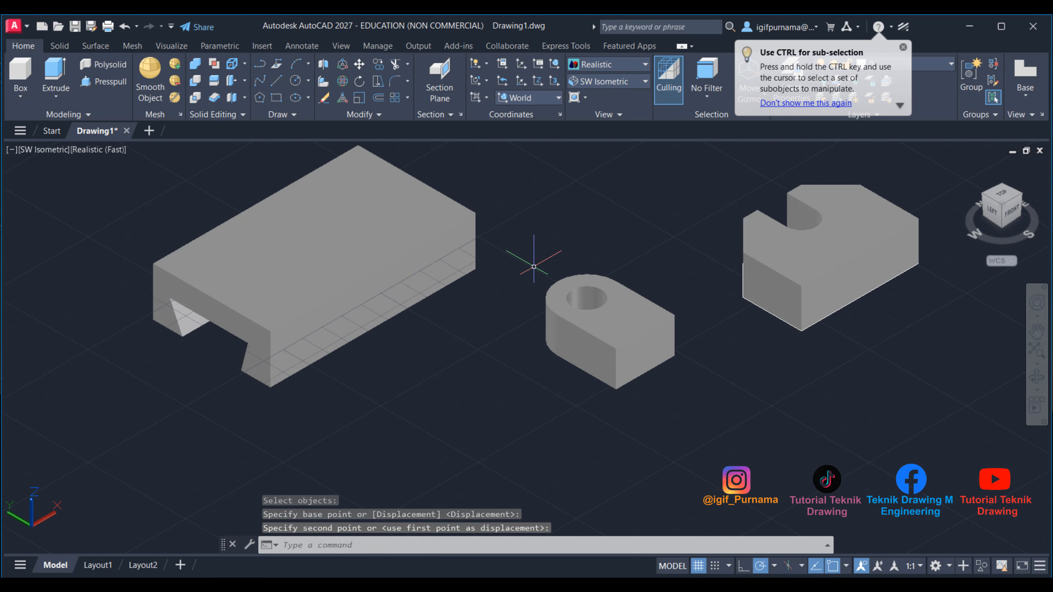
click(698, 567)
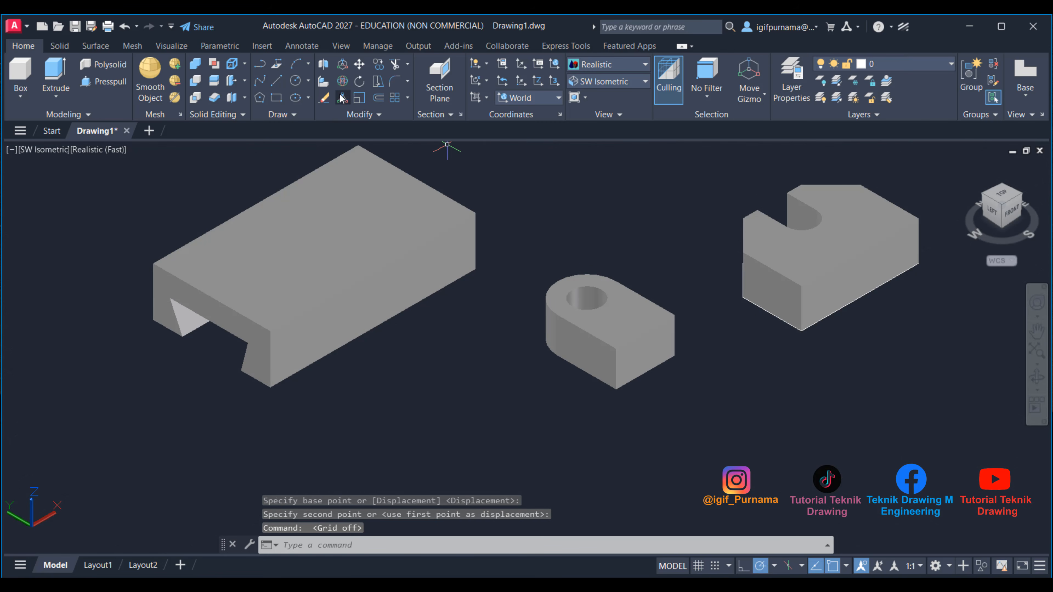
Step: 3D-rotate the lug solid about the X axis so it stands with its rounded end up
click(343, 81)
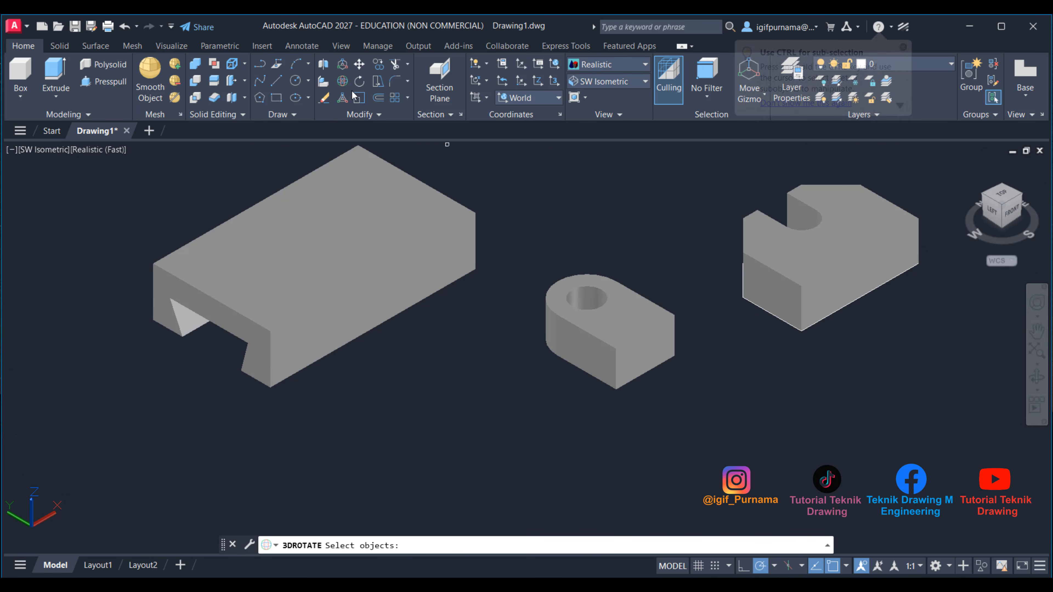
click(632, 329)
key(Return)
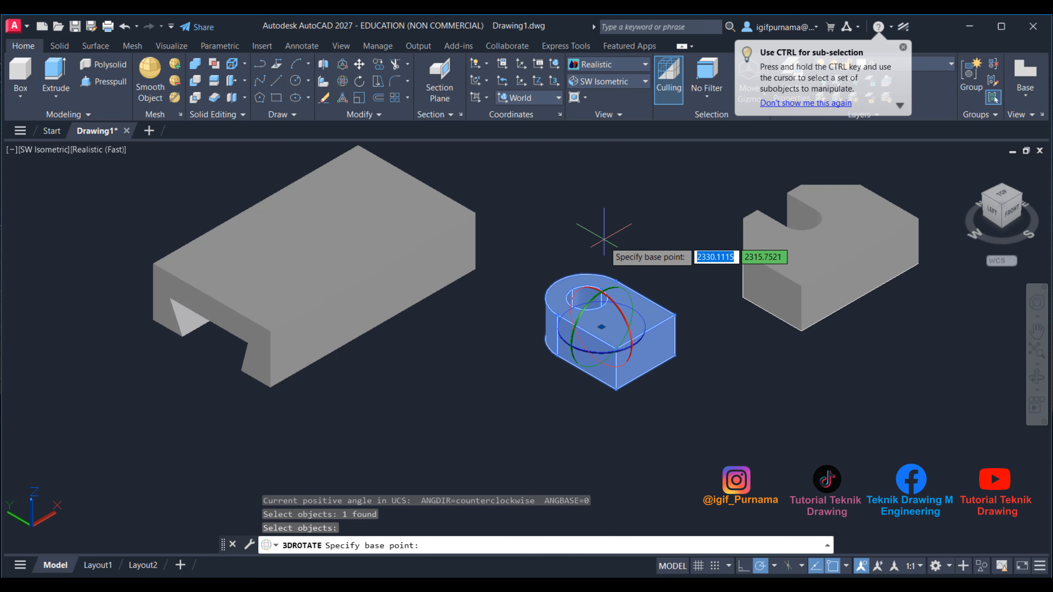
click(607, 296)
click(606, 225)
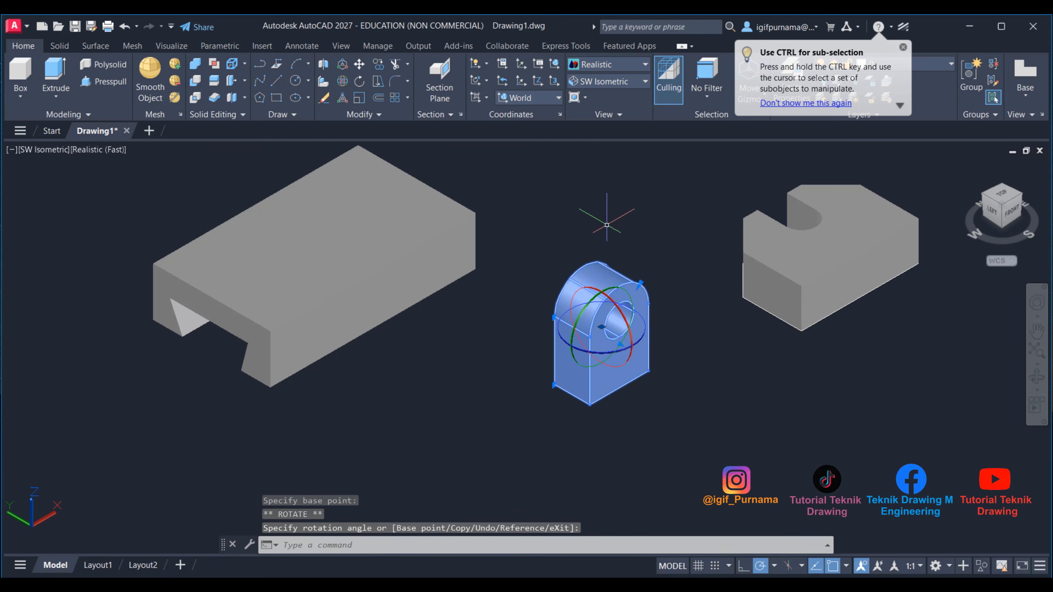
Step: Rotate the standing lug solid 270° about the Z axis so its hole faces the base's open channel end
click(643, 343)
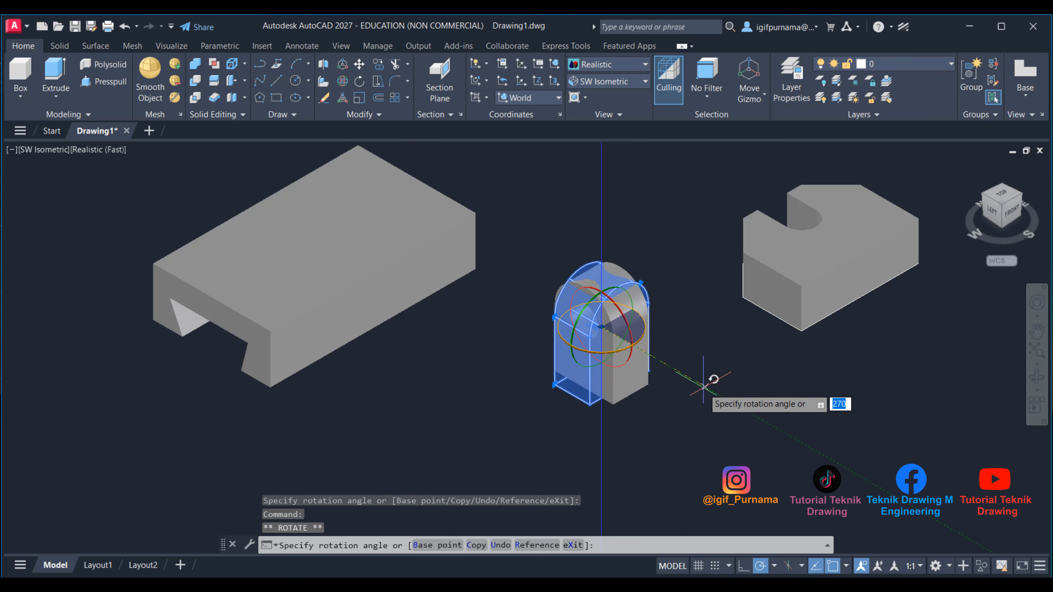
click(707, 387)
scroll(612, 328, down, 4)
scroll(614, 332, up, 3)
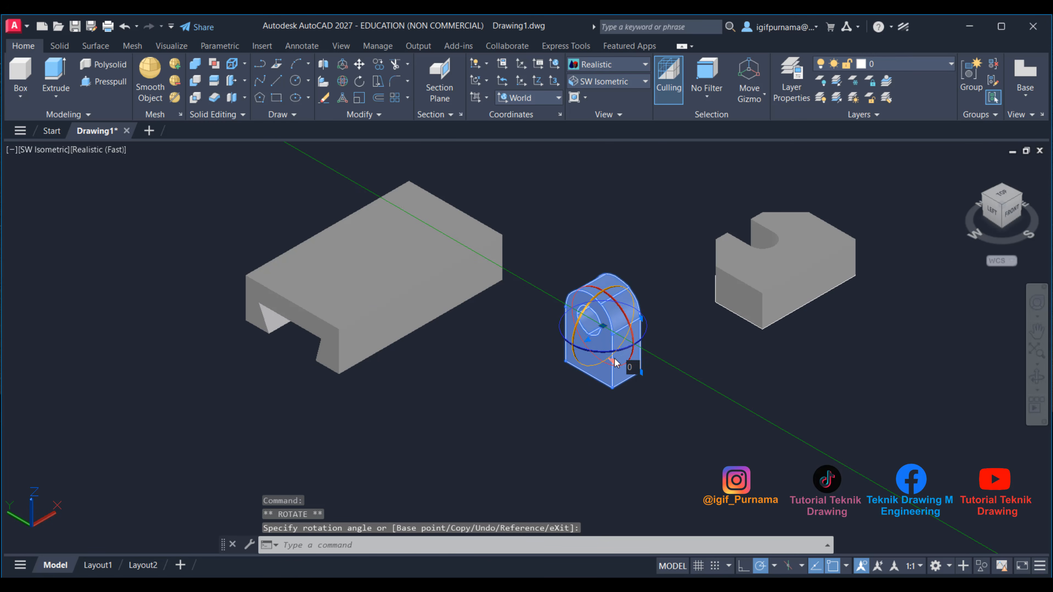
scroll(616, 353, down, 2)
scroll(615, 348, up, 6)
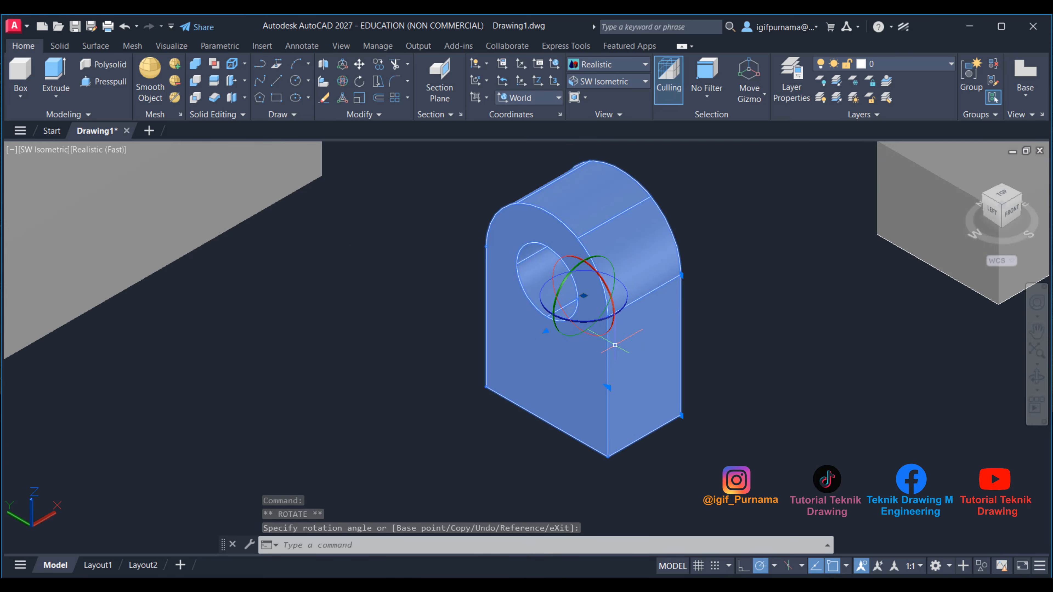
scroll(610, 336, down, 4)
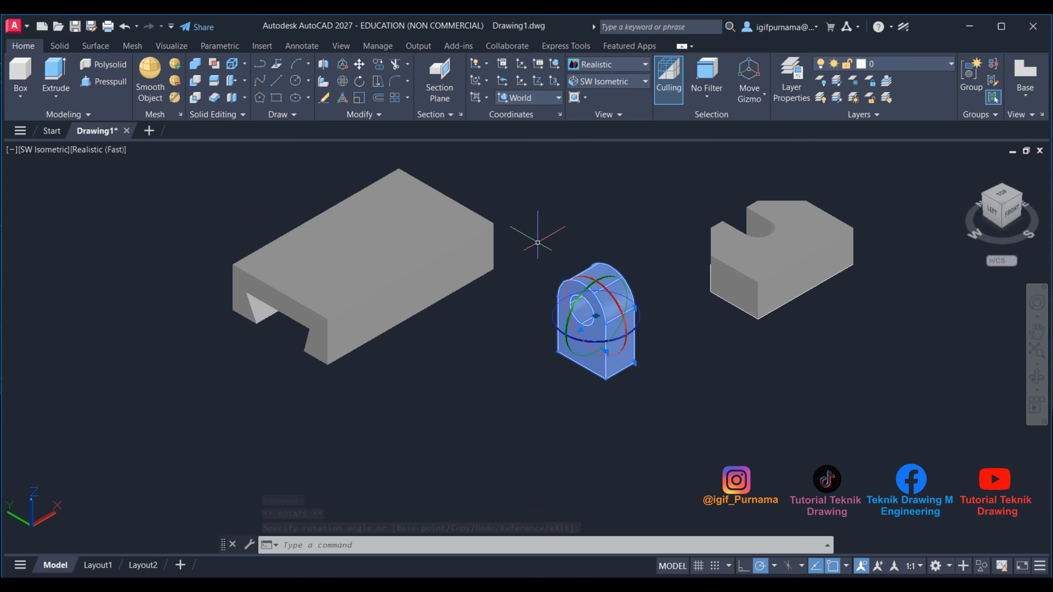
key(Escape)
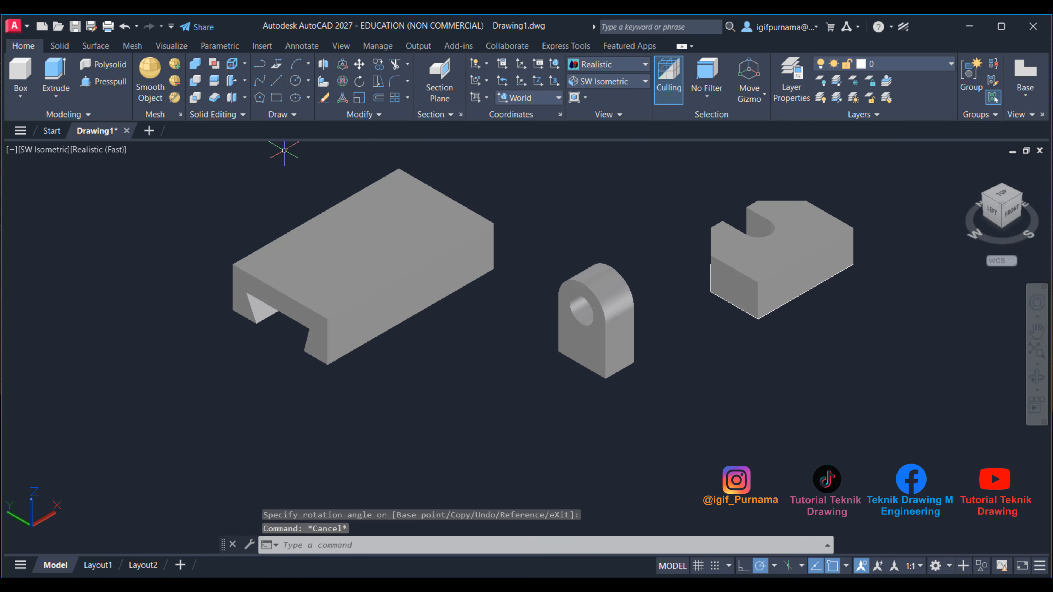
Step: 3D-rotate the slotted upright solid to stand about the X axis and turn it about the Z axis to match the lug's orientation
click(343, 81)
click(775, 255)
key(Return)
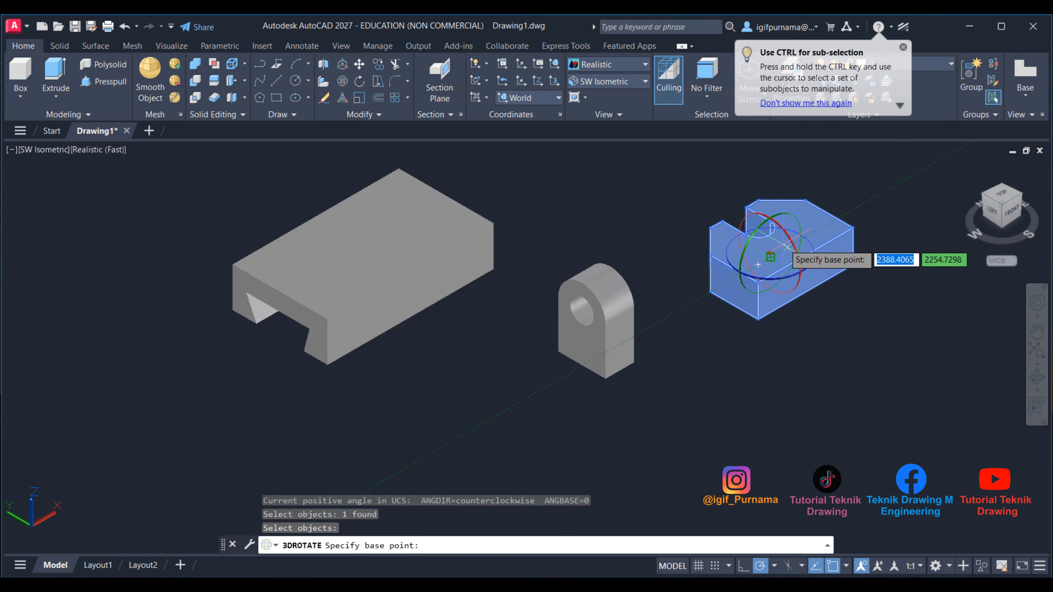
click(786, 233)
key(Return)
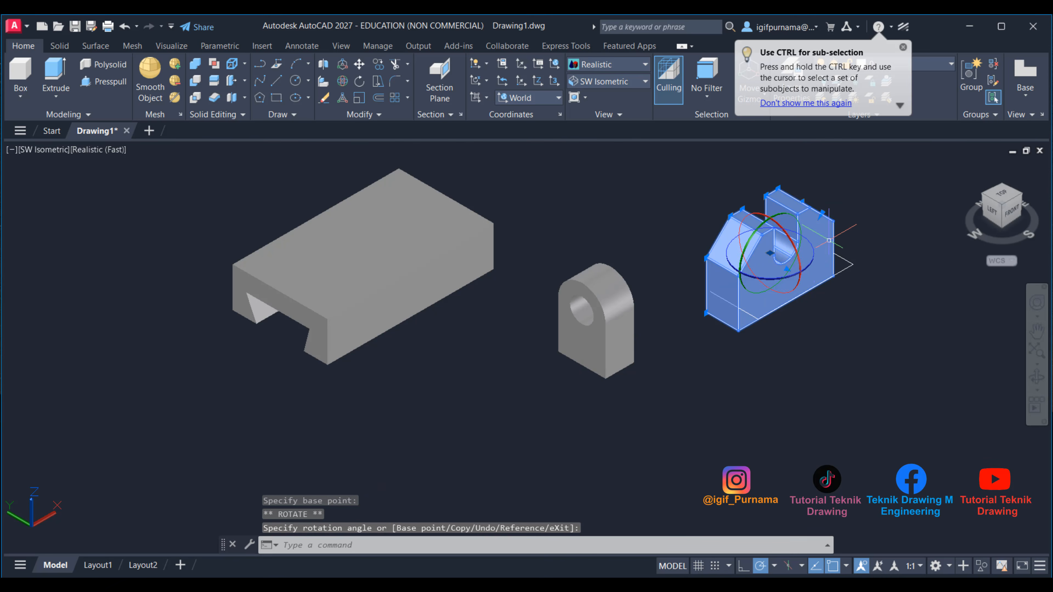
click(814, 266)
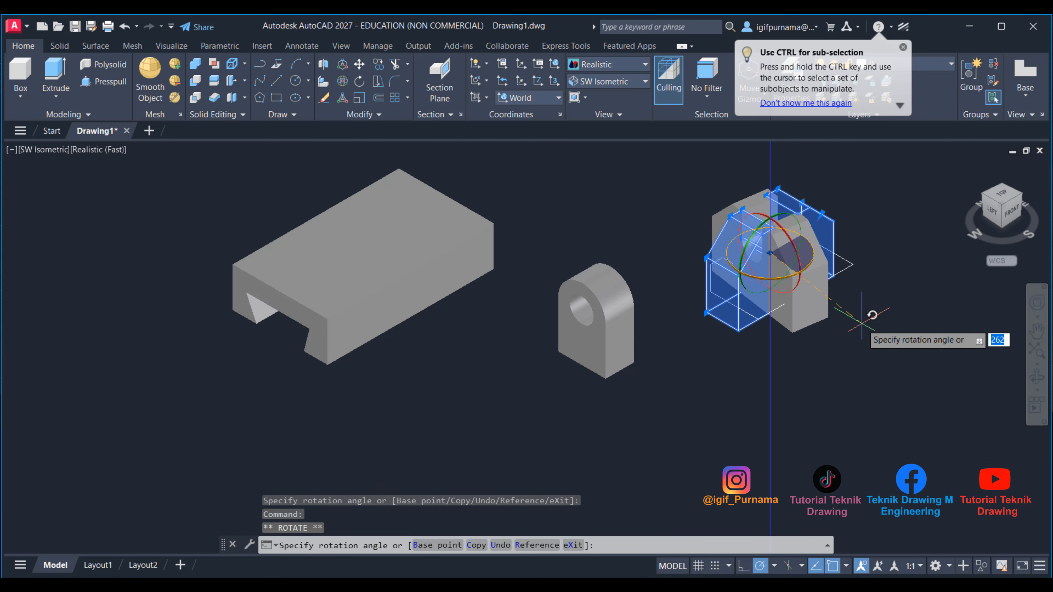
key(Return)
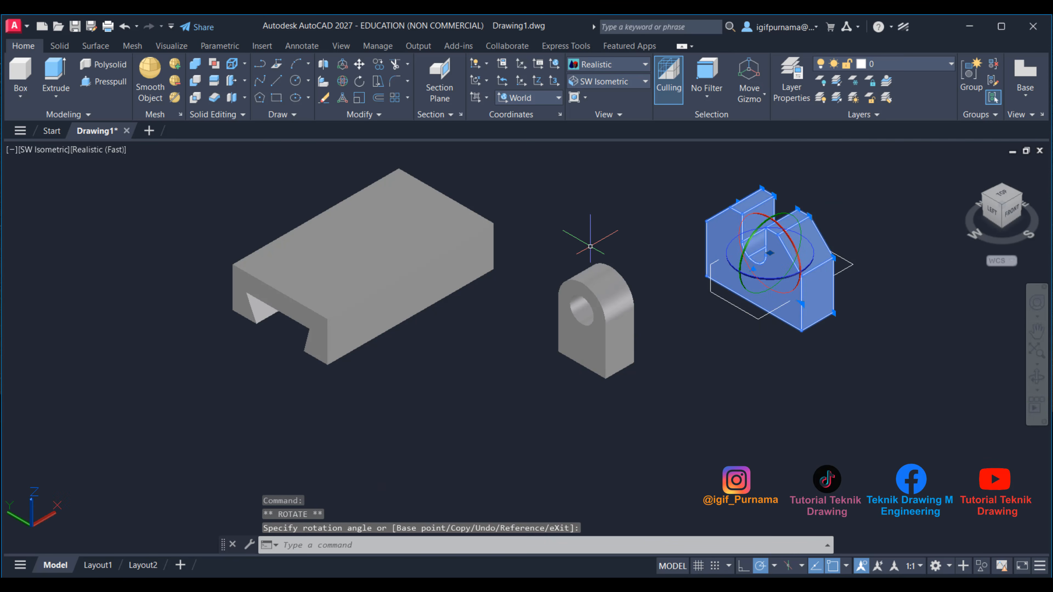
key(Escape)
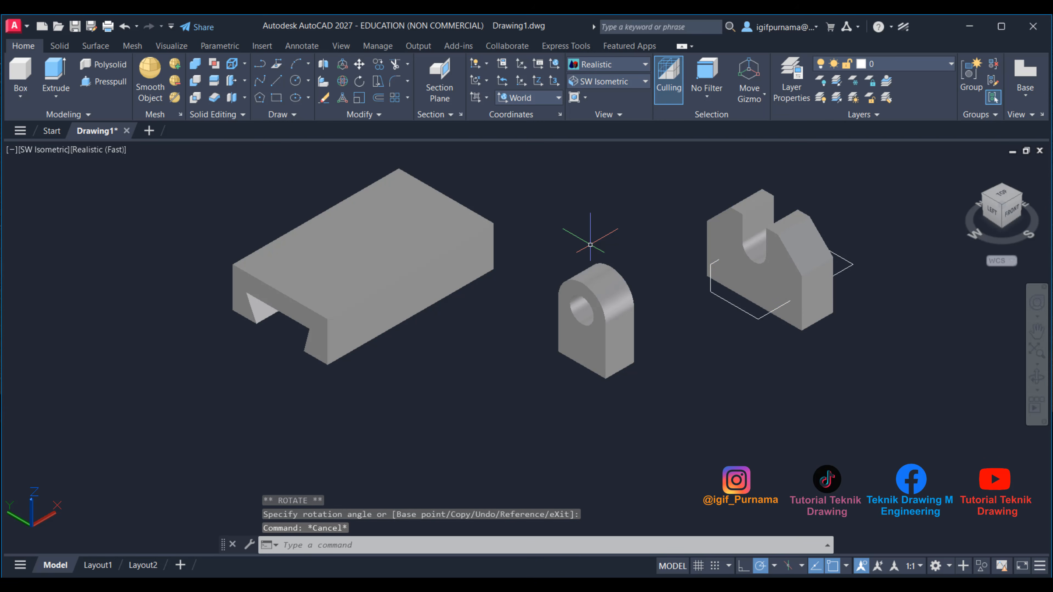
Step: Move the rotated slotted upright off its 2D source outline to the clear space behind the lug
click(343, 64)
click(800, 290)
key(Return)
click(814, 266)
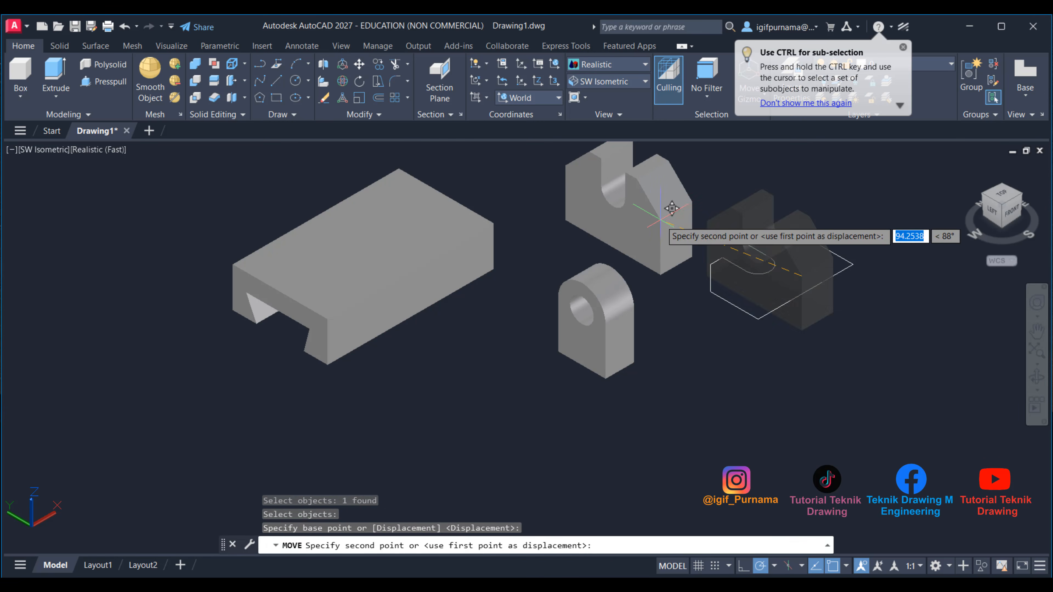
click(671, 208)
Step: Erase the leftover 2D outline of the slotted upright
text(e)
key(Return)
click(905, 370)
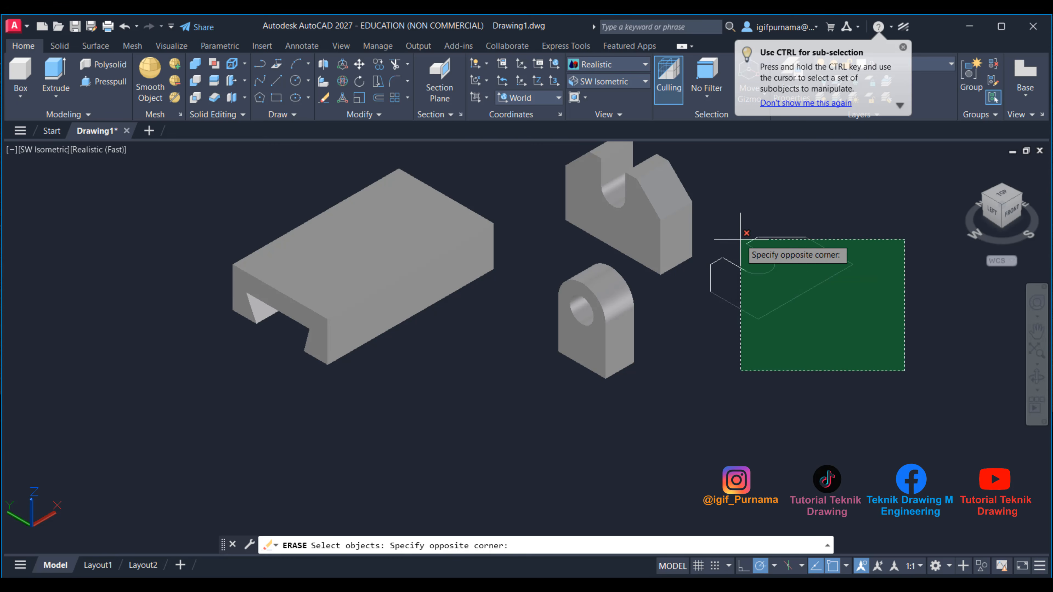
click(711, 194)
key(Return)
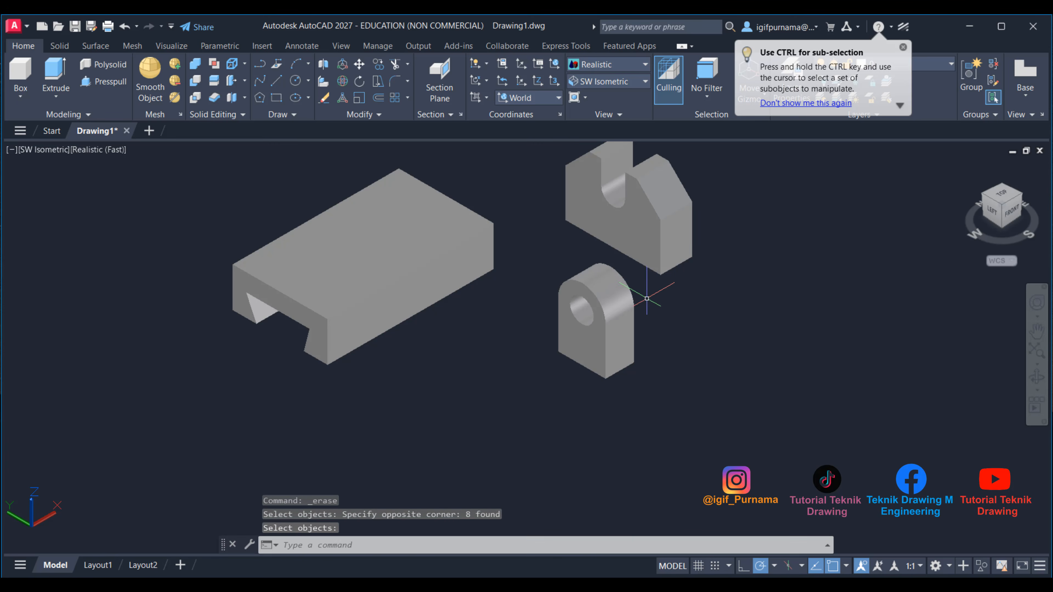
Step: Move the lug solid closer to the base, beside its long side
middle_drag(636, 315, 628, 376)
scroll(468, 309, up, 2)
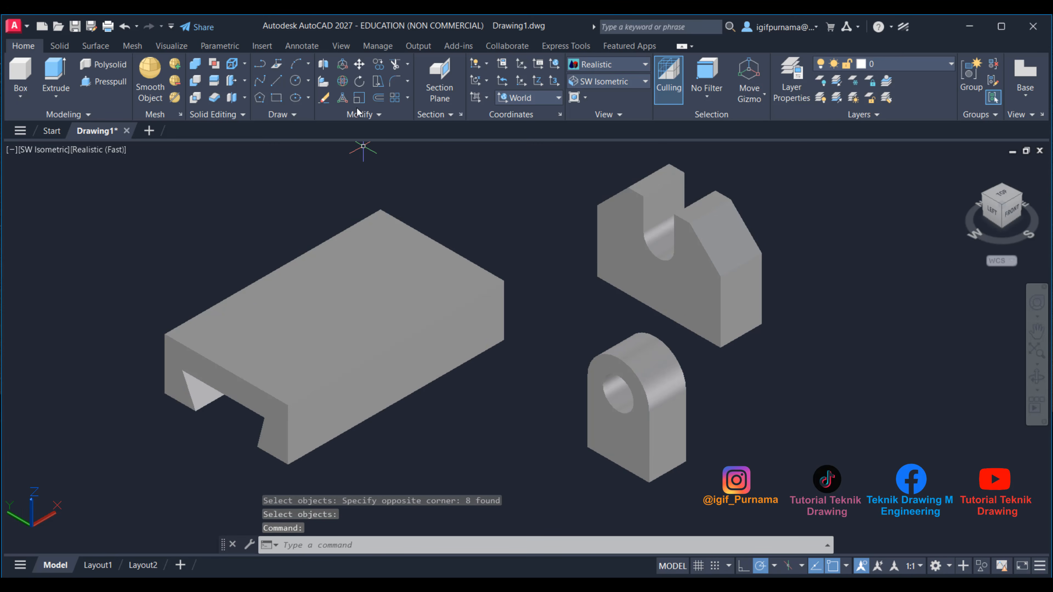
click(359, 63)
click(641, 373)
key(Return)
click(643, 371)
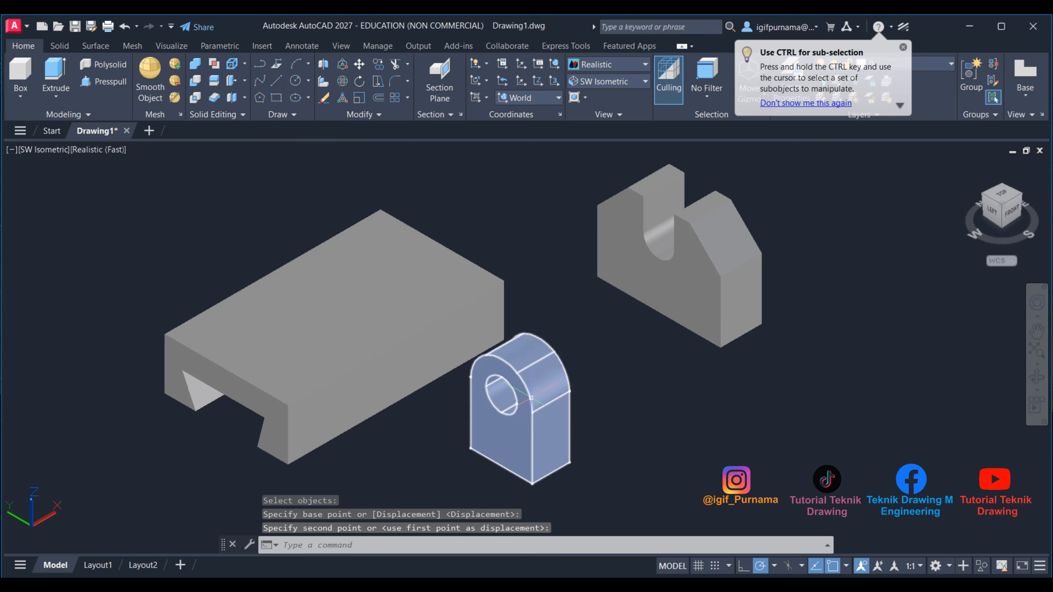
click(527, 373)
Step: Check the reference image and move the slotted upright by its lower outer corner onto the matching top corner at the base's far end
key(alt+Tab)
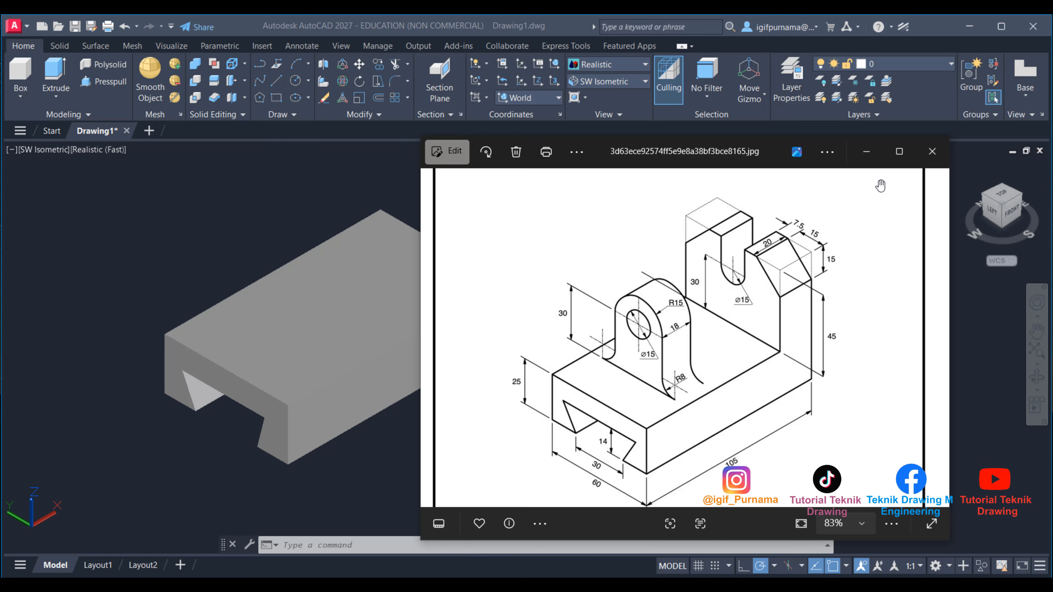
click(870, 150)
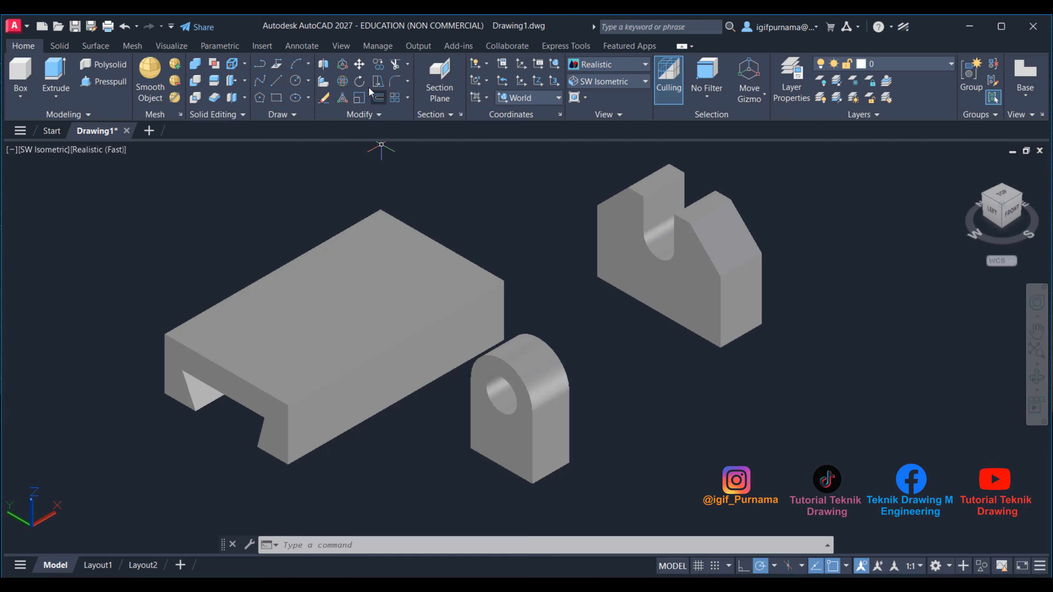
click(359, 65)
click(729, 286)
key(Return)
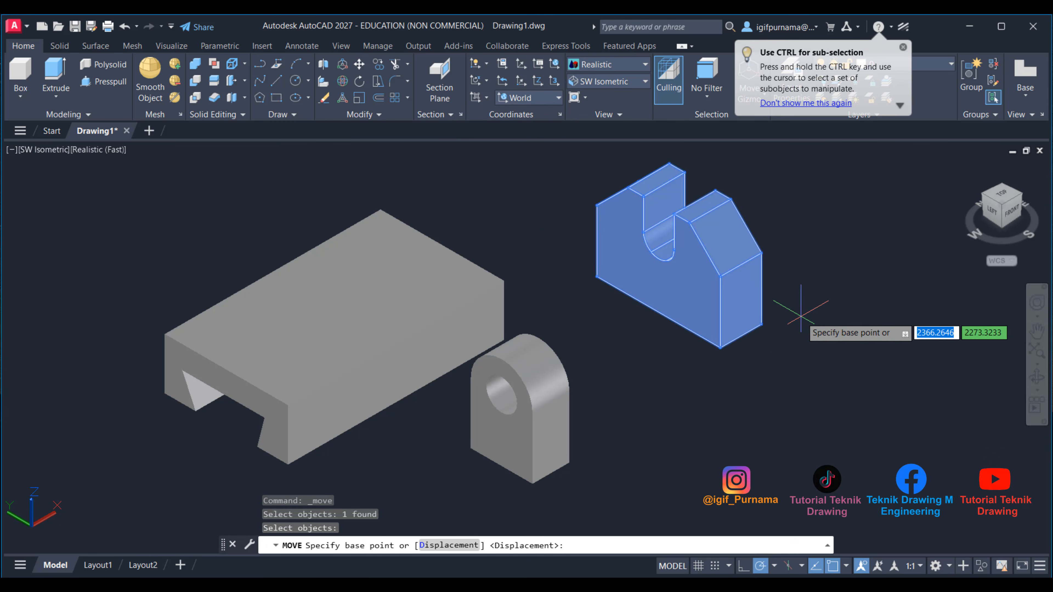
click(762, 324)
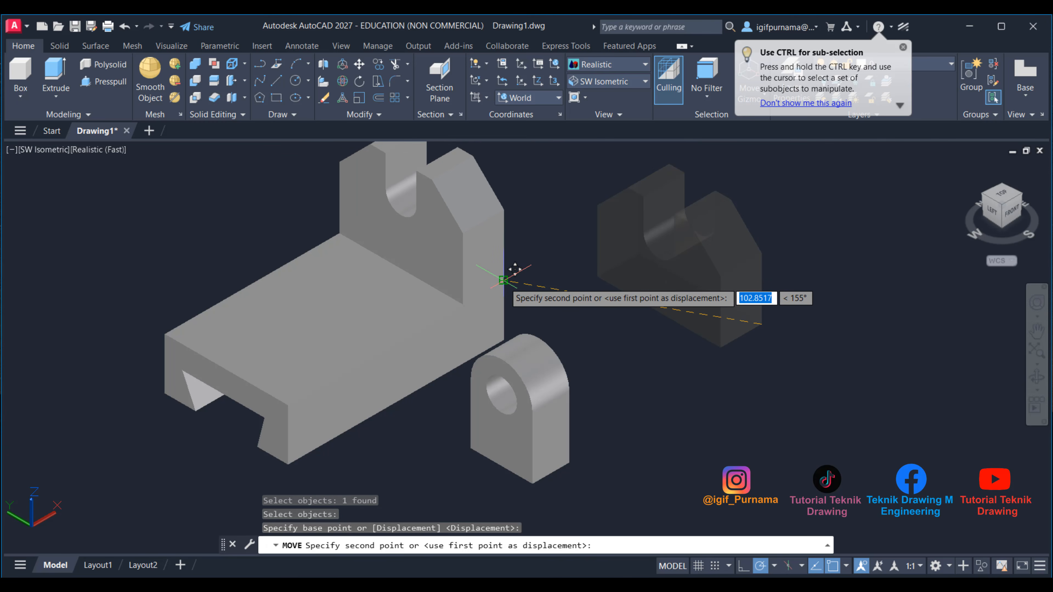
click(499, 328)
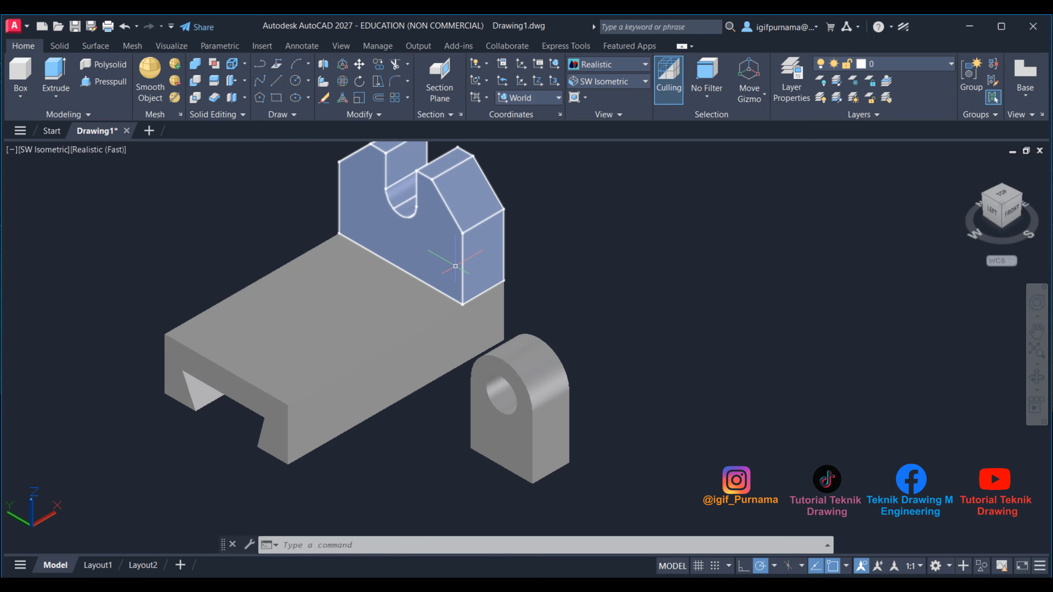
Step: Union the base and the slotted upright into one solid
click(194, 69)
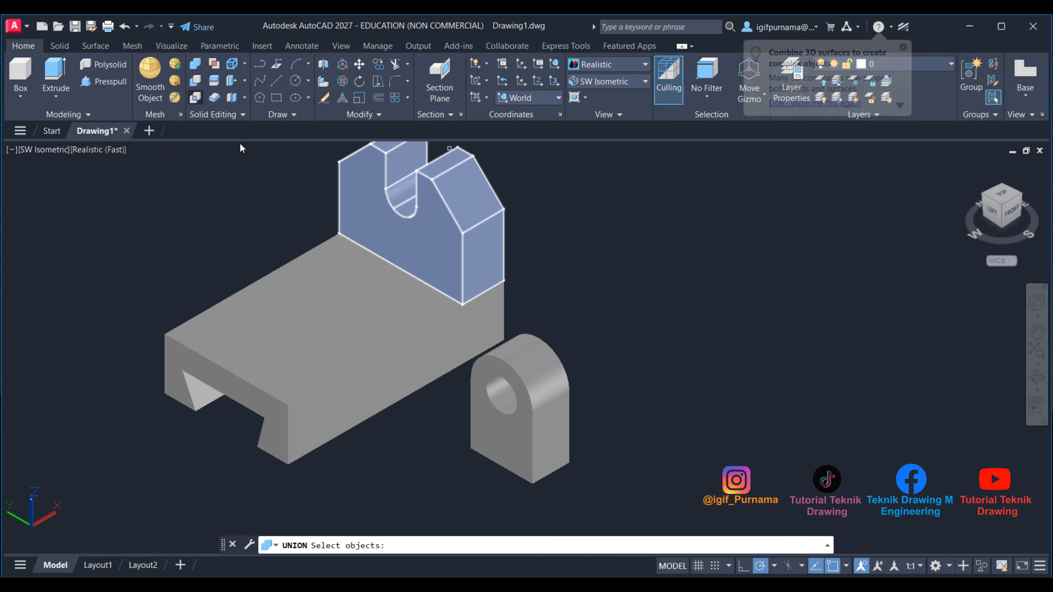
click(323, 295)
click(418, 220)
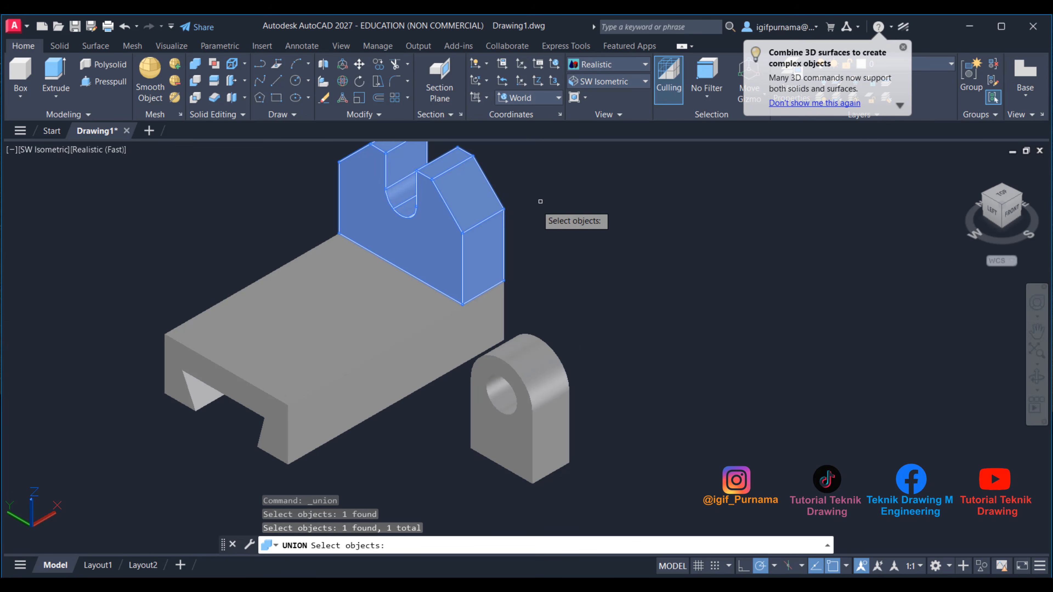
click(362, 314)
click(415, 241)
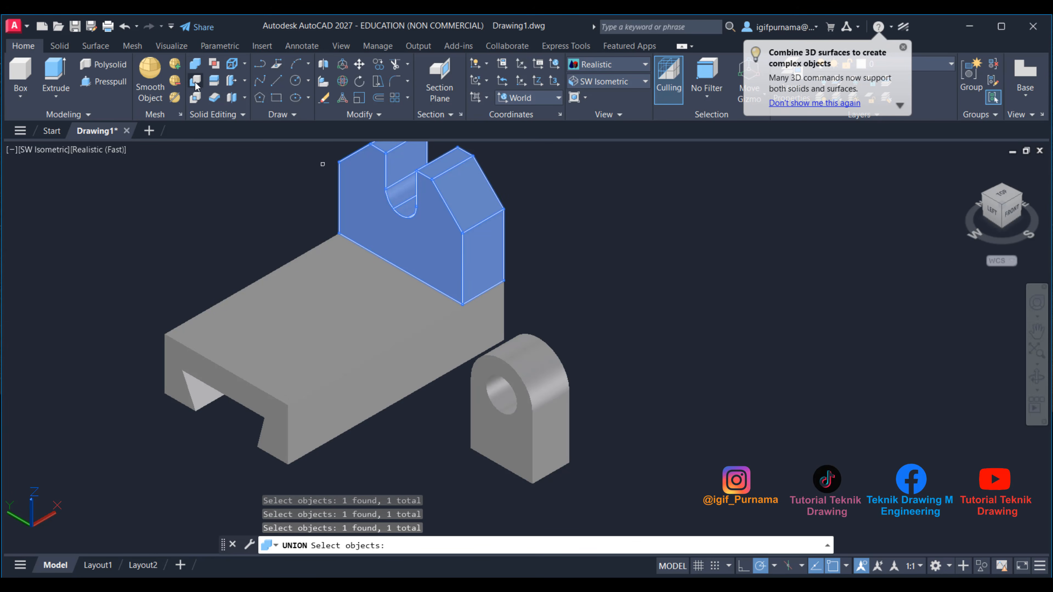
click(567, 300)
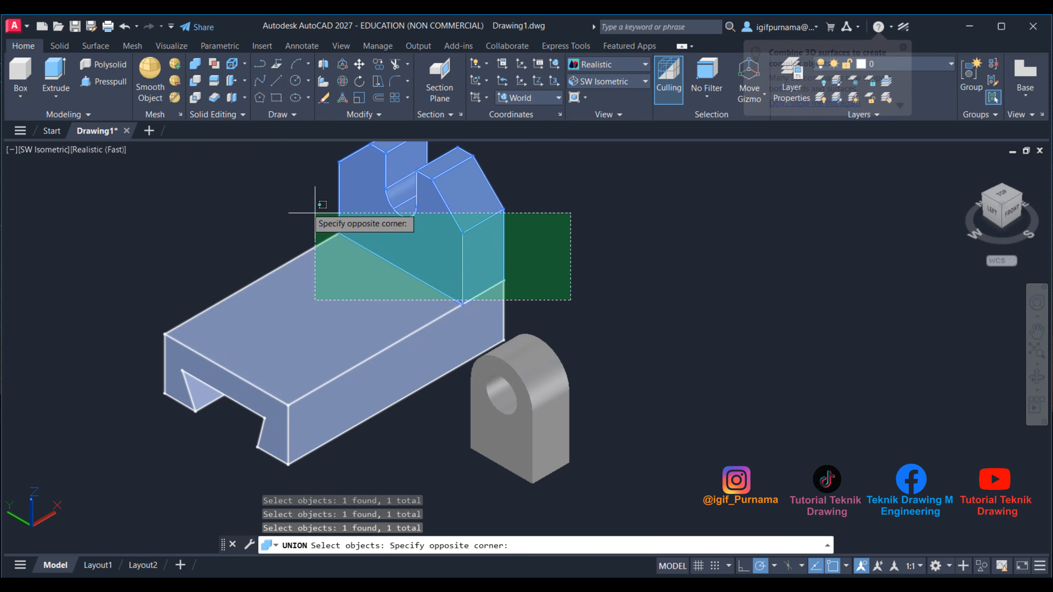
click(264, 181)
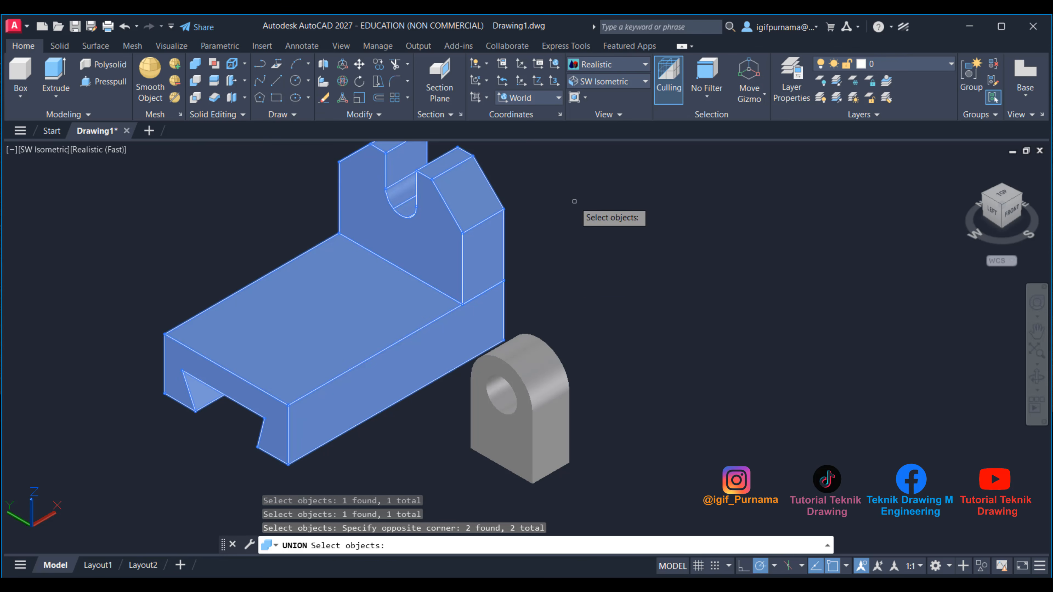
key(Return)
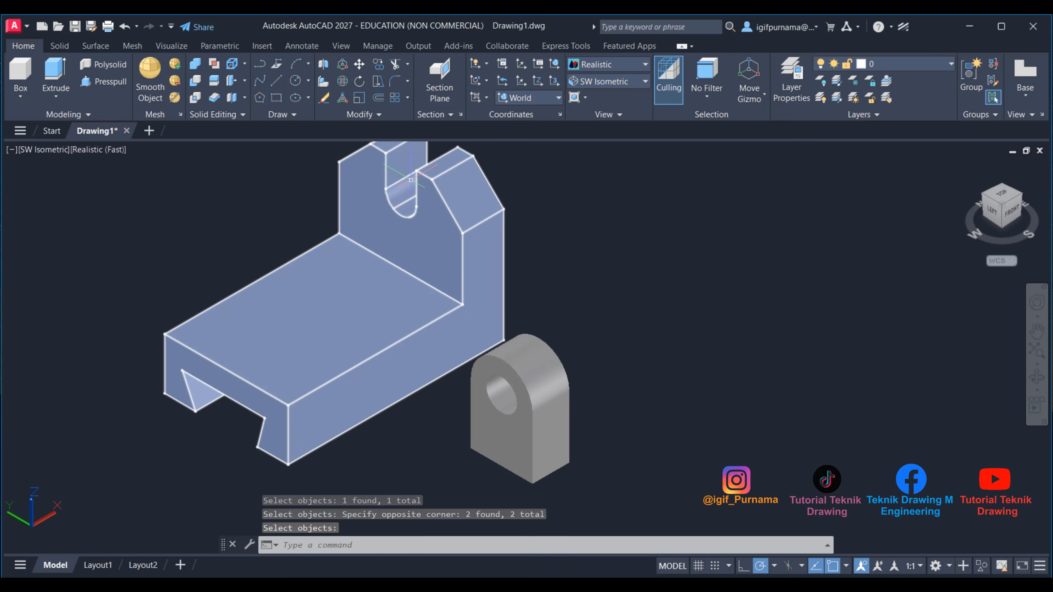
Step: Draw a line across the base's top face between the midpoints of its two long edges
click(1038, 378)
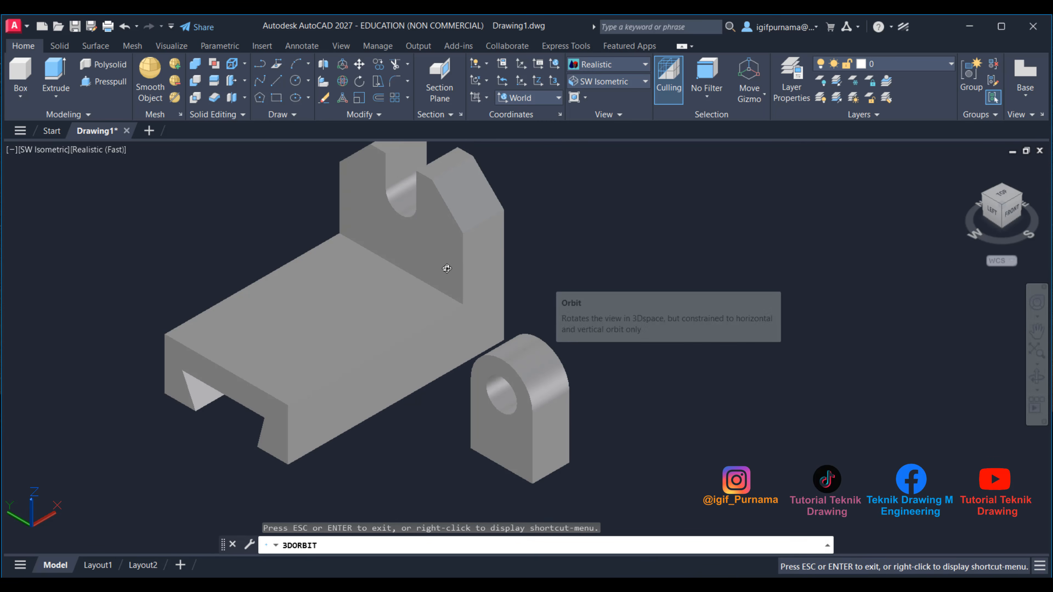
mouse_move(446, 267)
mouse_down()
mouse_move(258, 224)
mouse_move(390, 235)
mouse_move(466, 275)
mouse_move(442, 267)
mouse_up()
right_click(420, 293)
click(442, 302)
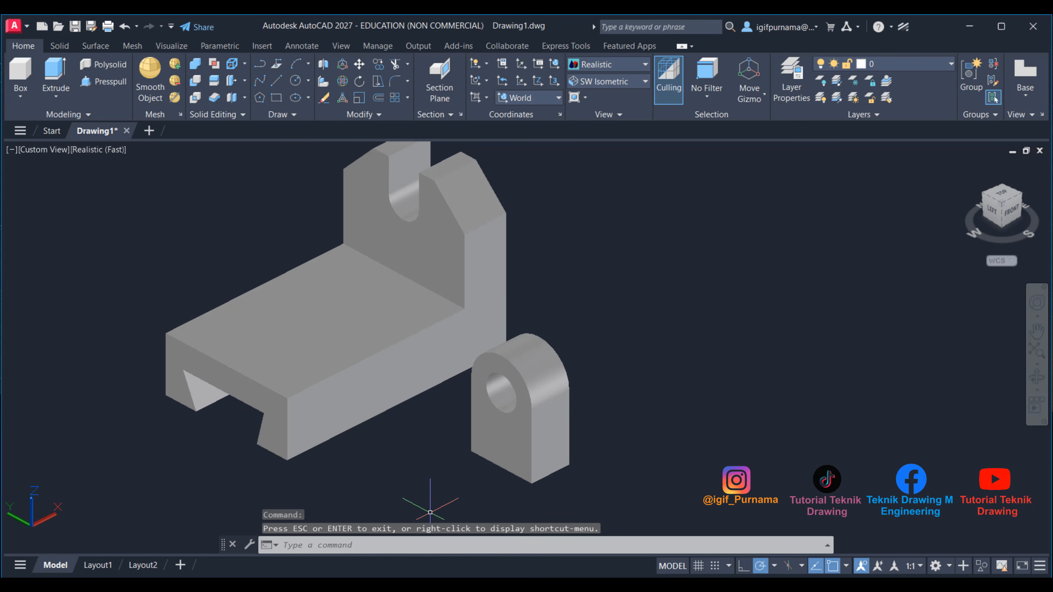
click(432, 586)
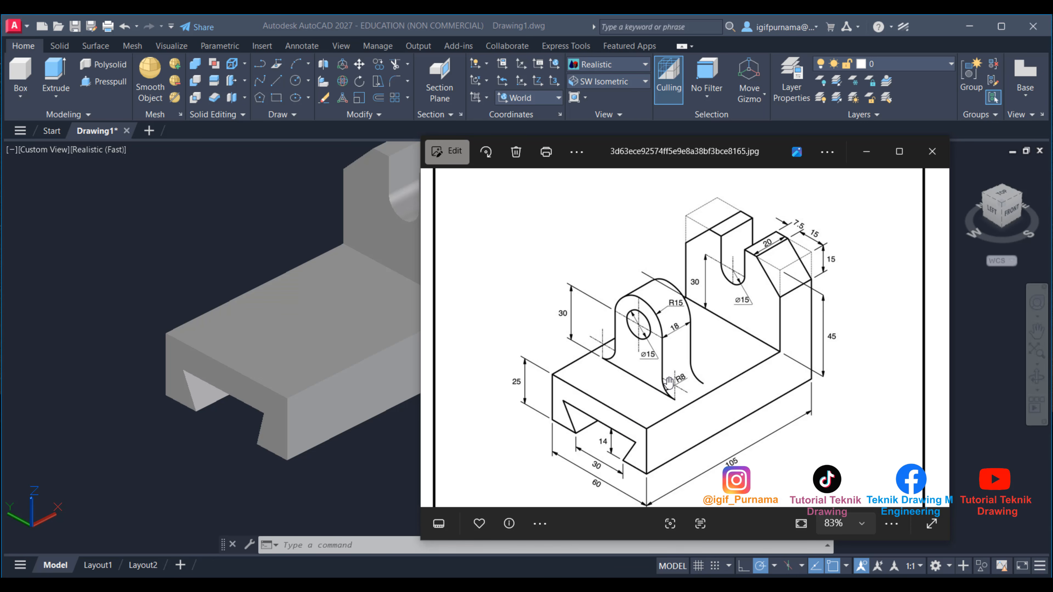
click(866, 152)
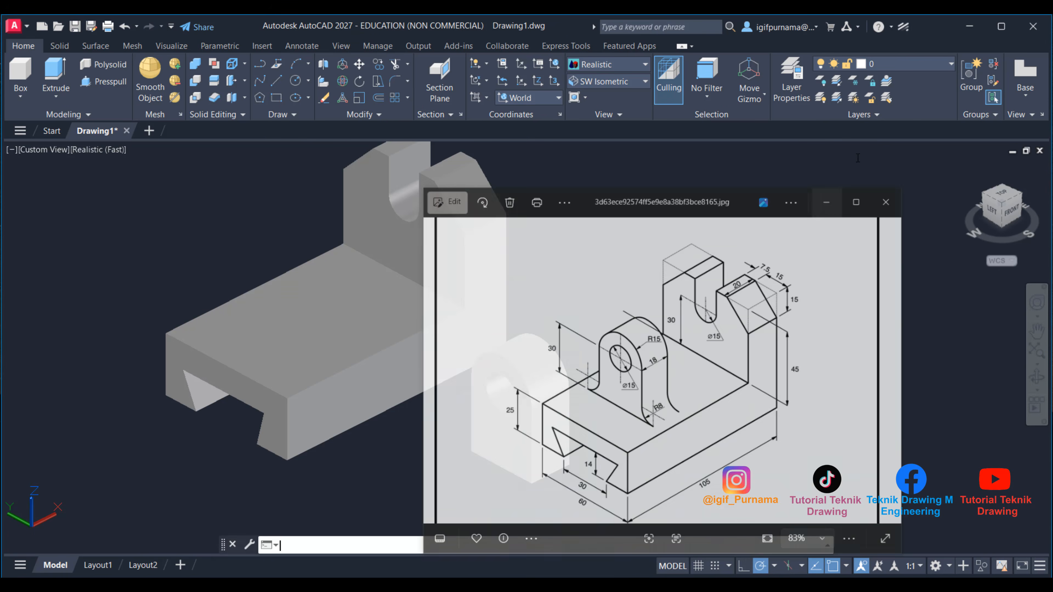
click(275, 82)
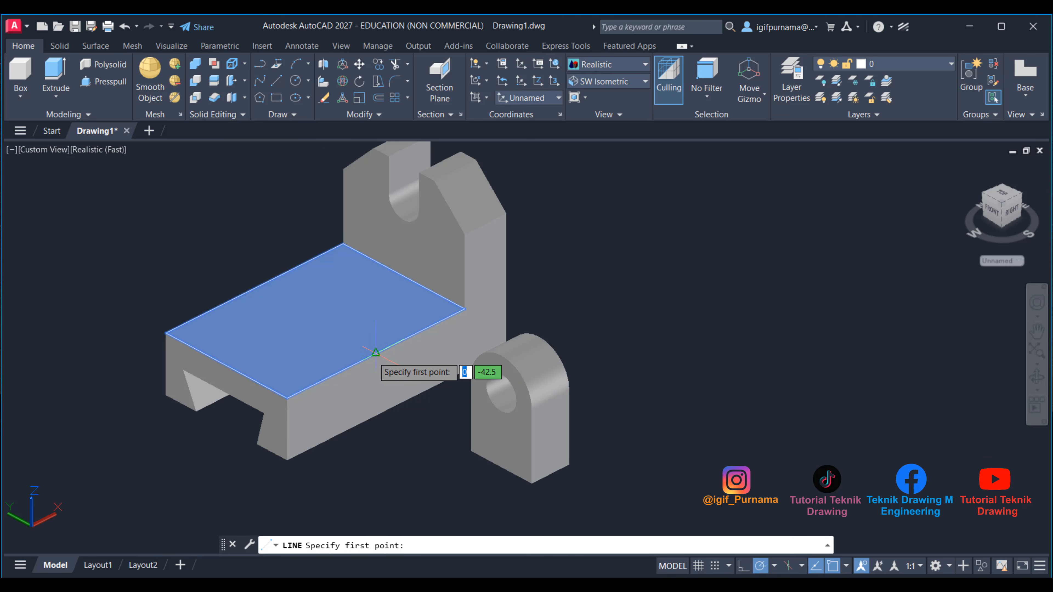
click(376, 353)
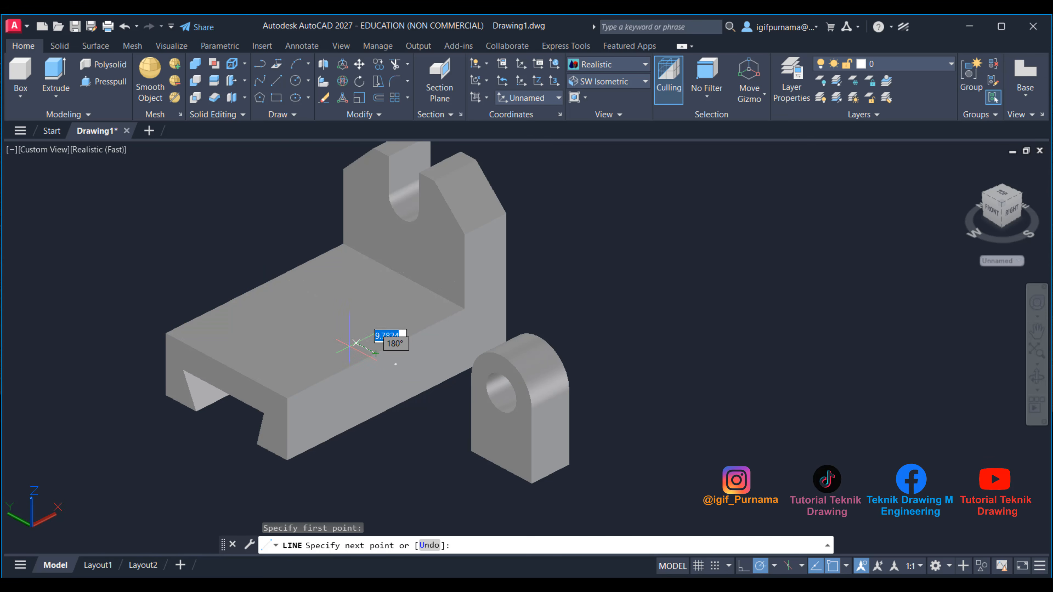
click(256, 290)
key(Return)
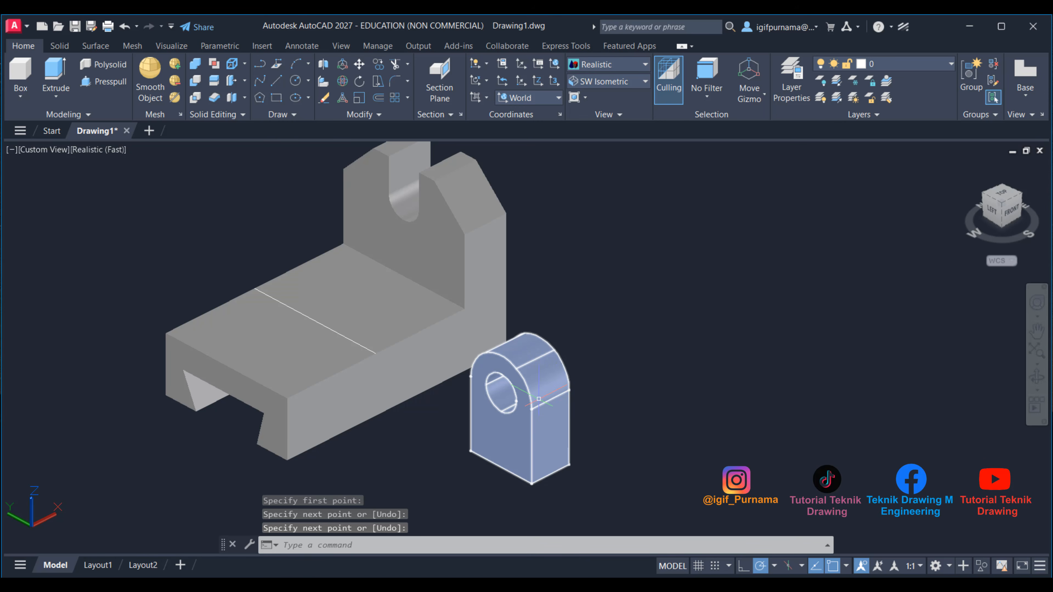
Step: Draw a line across the lug solid's bottom face between the midpoints of its two 18 mm side edges
click(275, 85)
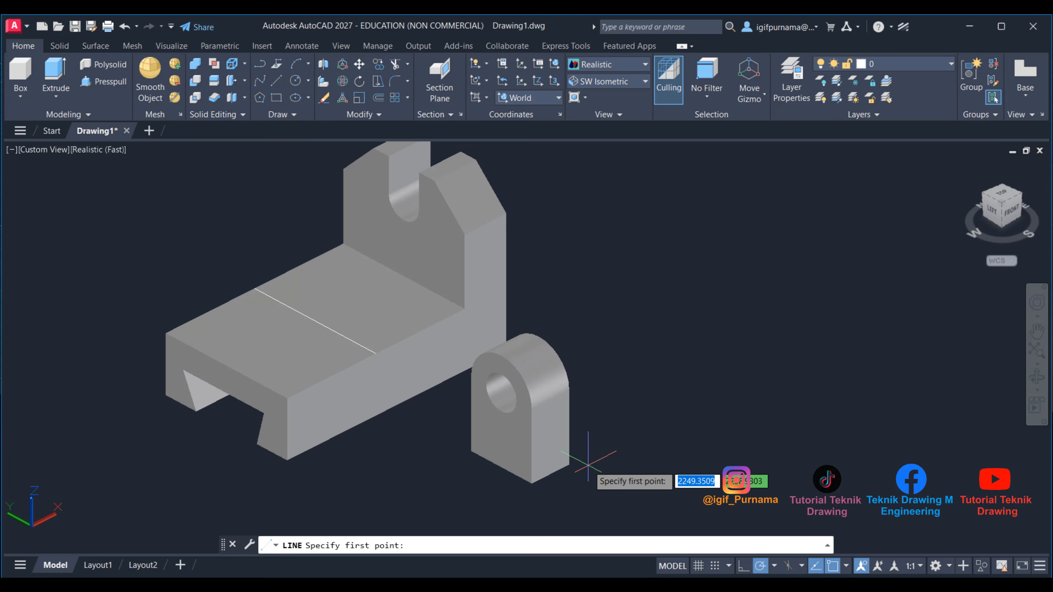
click(551, 473)
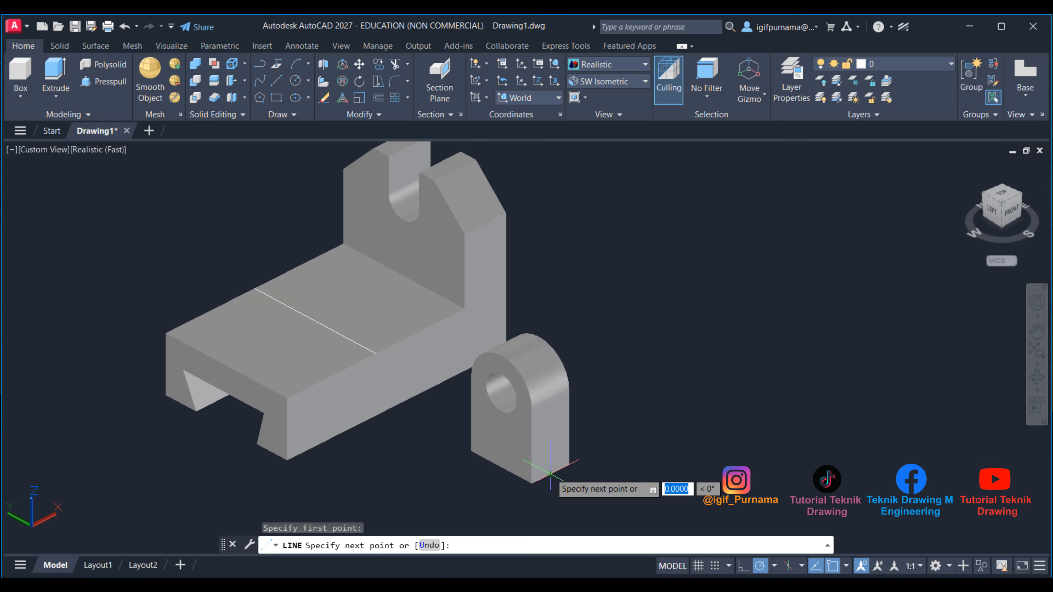
click(489, 441)
right_click(493, 279)
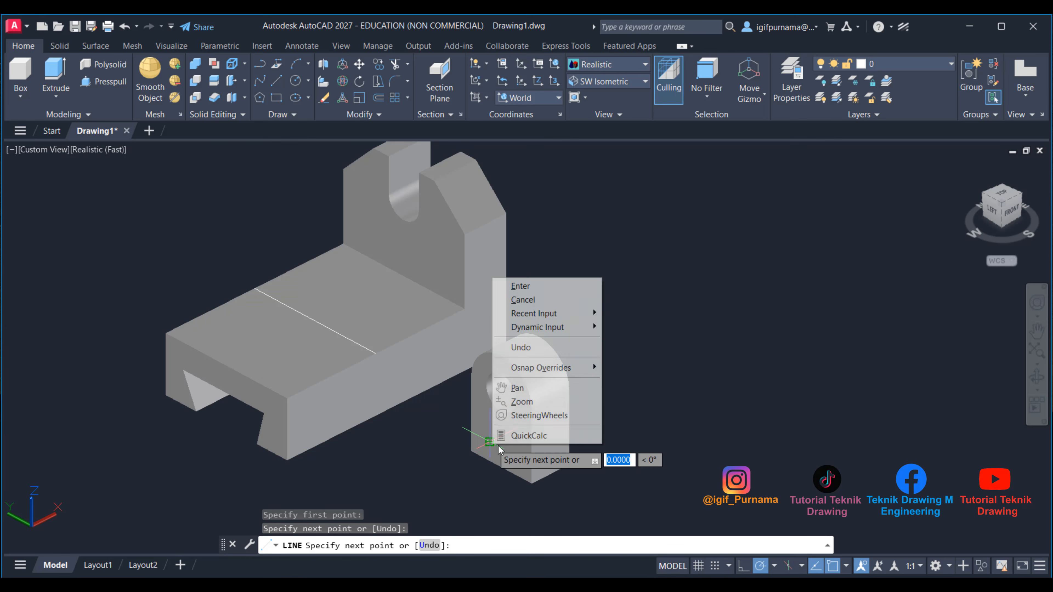
click(520, 286)
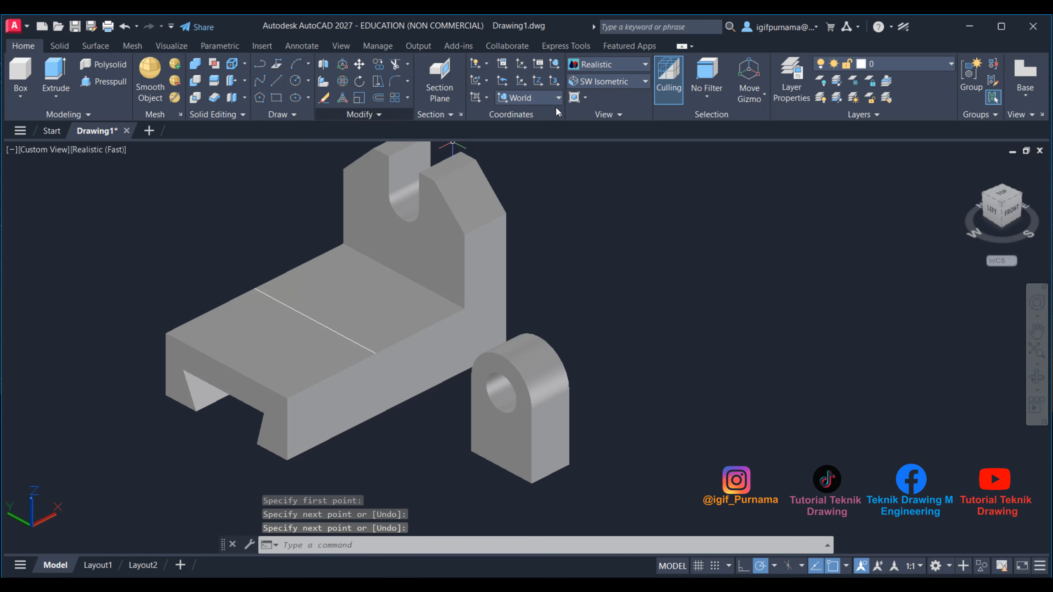
Step: Show the model in 2D Wireframe and move the lug from its bottom line's midpoint onto the midpoint of the base's cross line
click(591, 64)
click(595, 99)
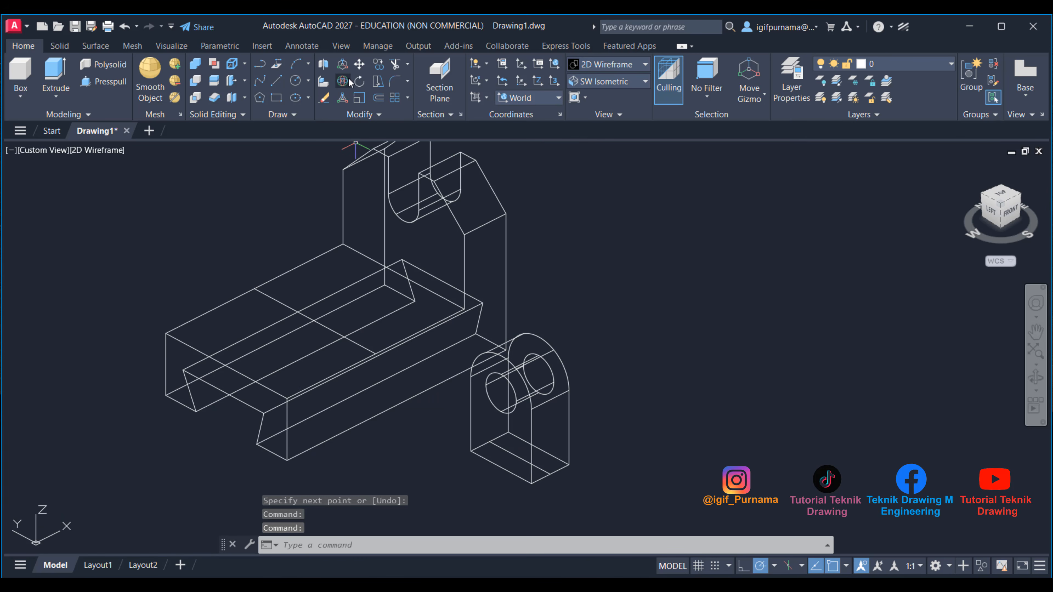
click(359, 63)
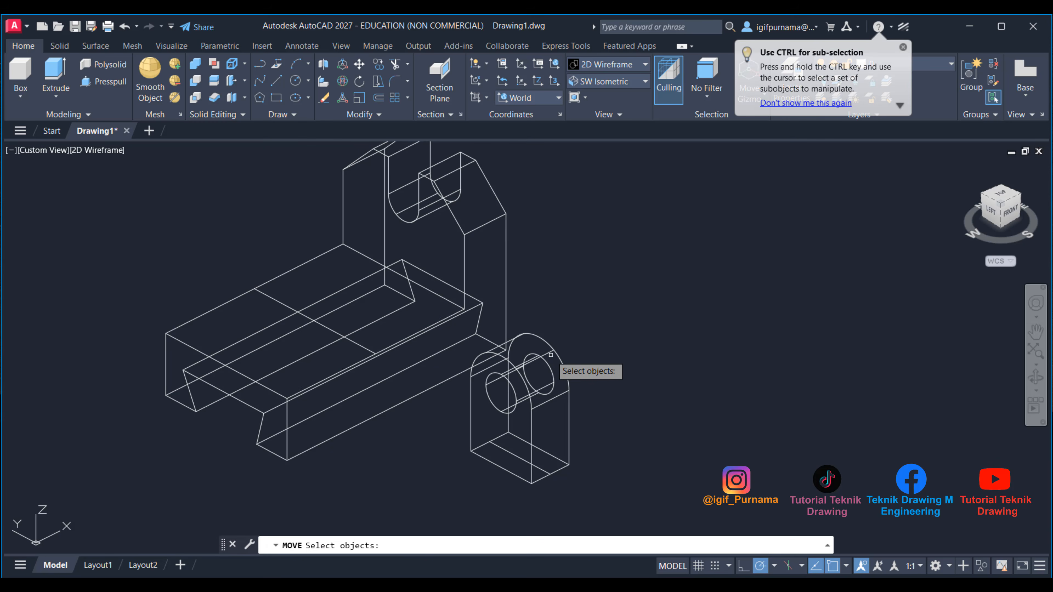
click(552, 349)
key(Return)
scroll(533, 456, up, 2)
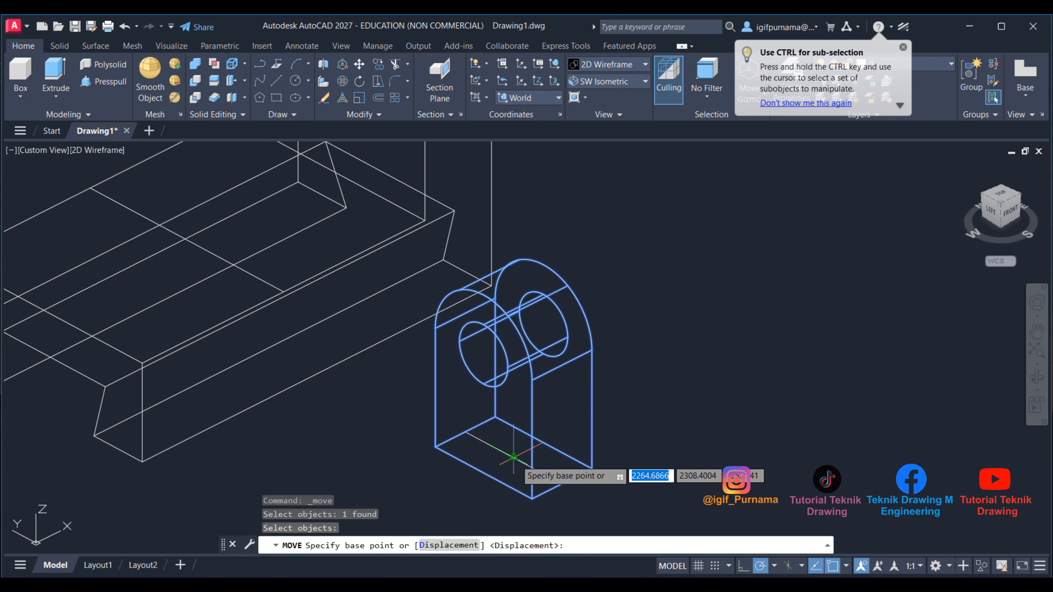
click(513, 456)
scroll(614, 465, down, 3)
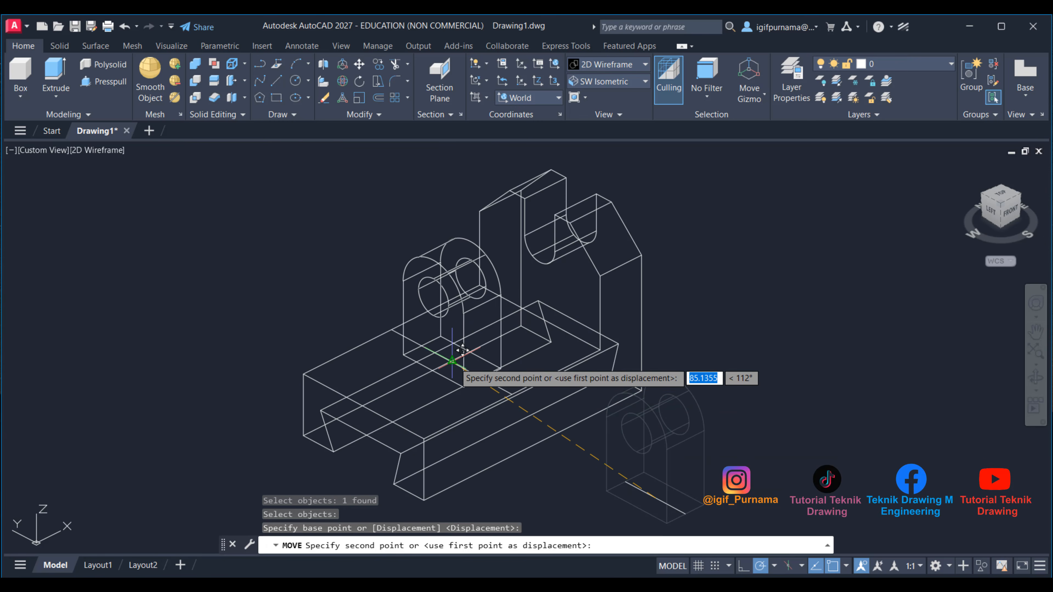
click(452, 361)
Step: Restore the Realistic visual style and compare the lug's position with the reference image
click(598, 64)
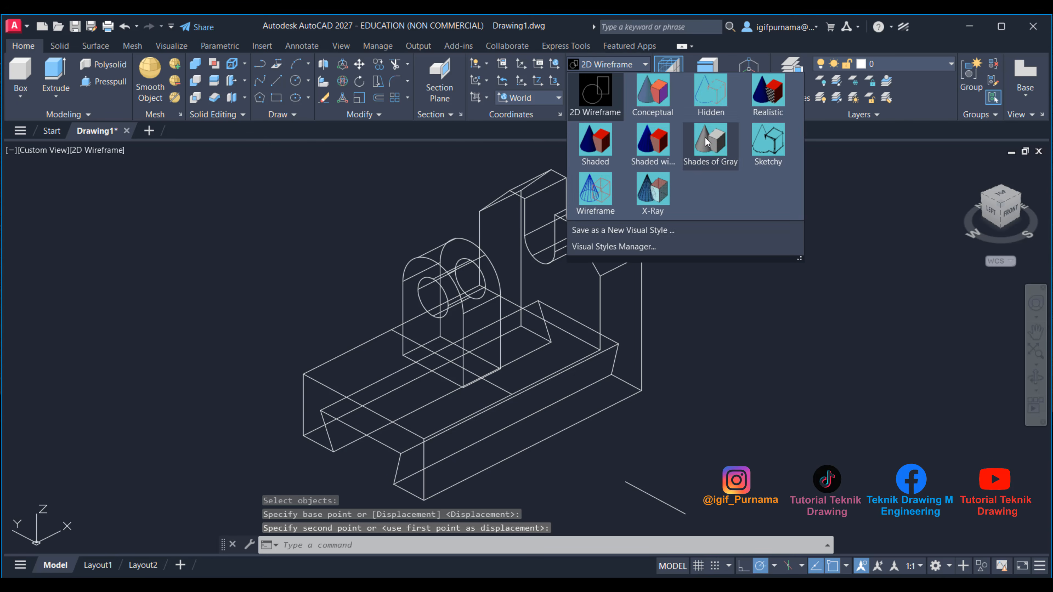
click(768, 93)
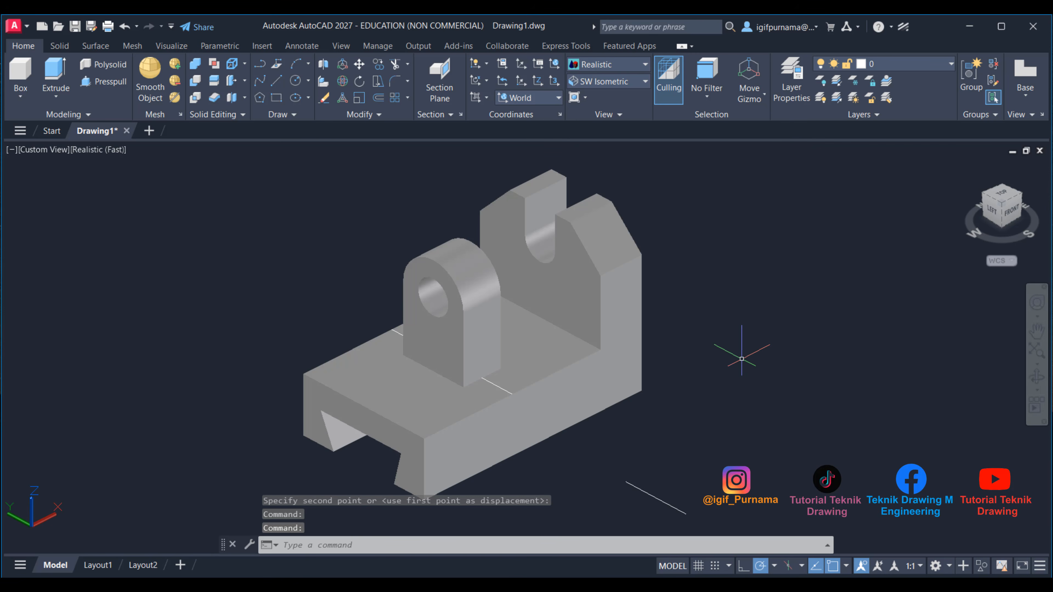
scroll(742, 365, down, 1)
scroll(561, 520, up, 2)
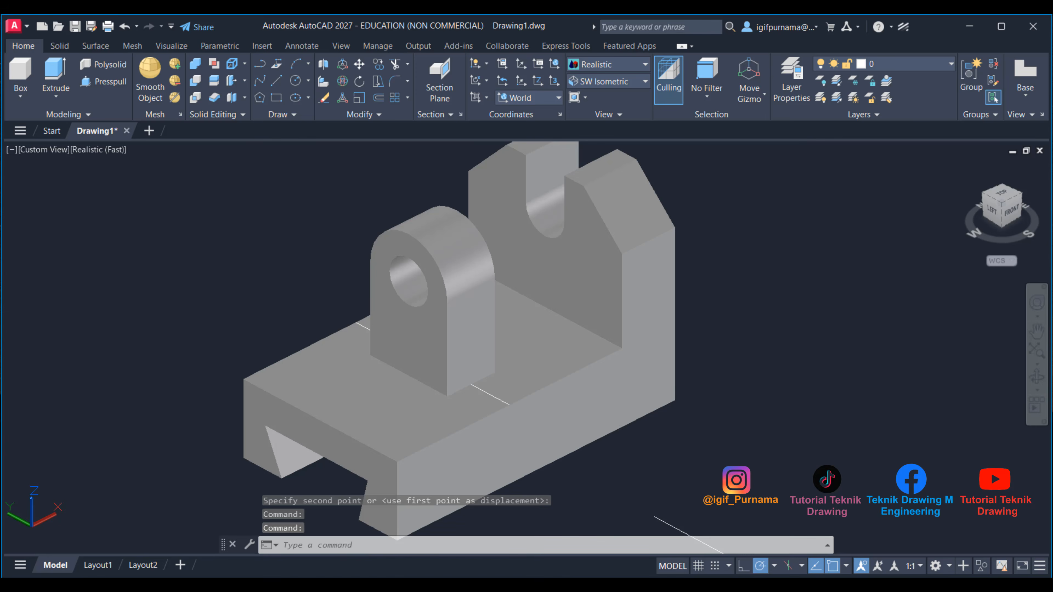
key(alt+Tab)
key(alt+Tab)
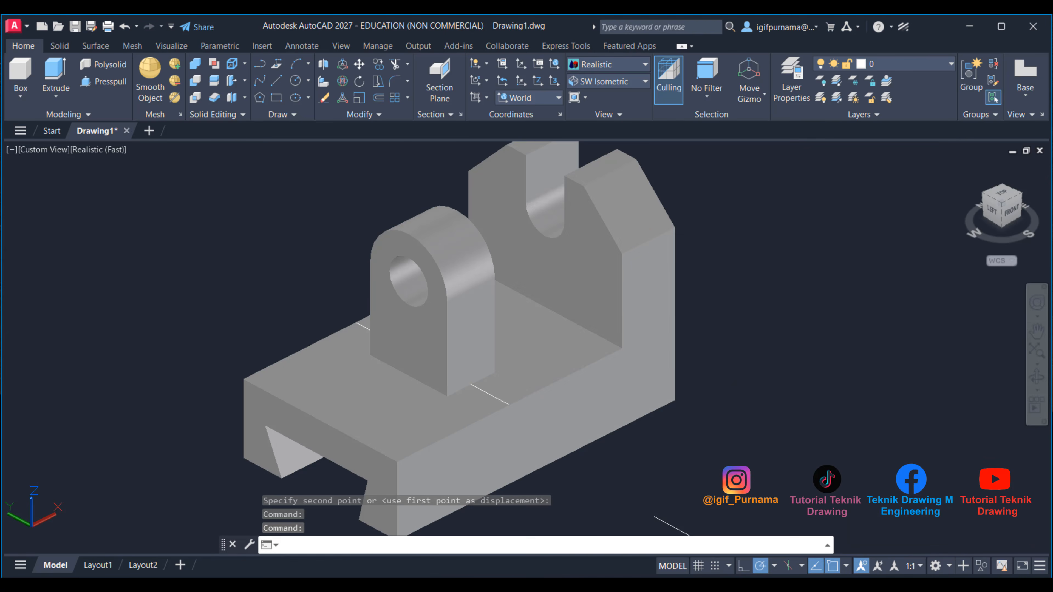
key(alt+Tab)
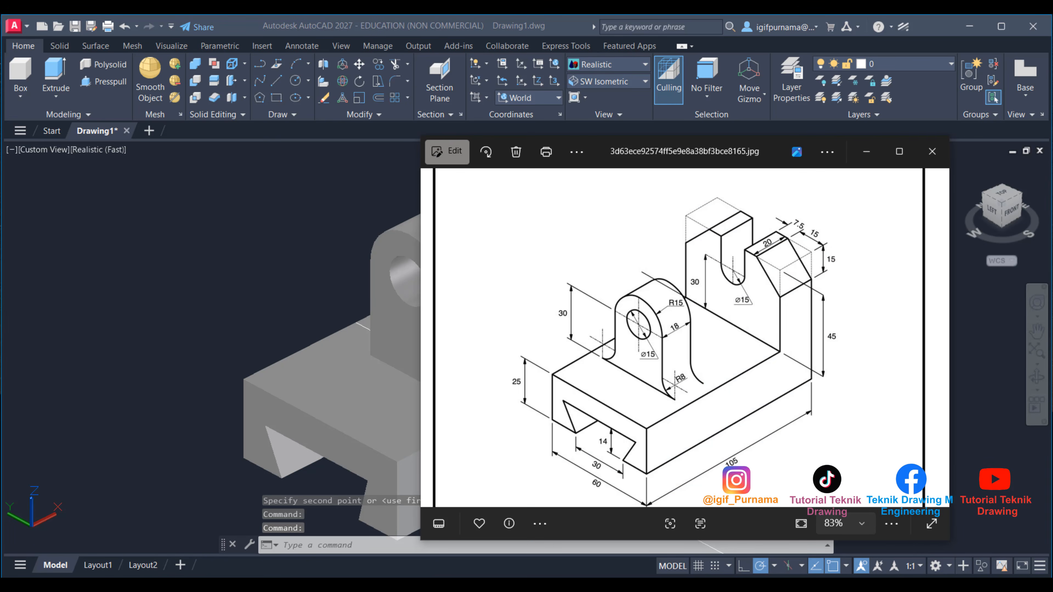
key(alt+Tab)
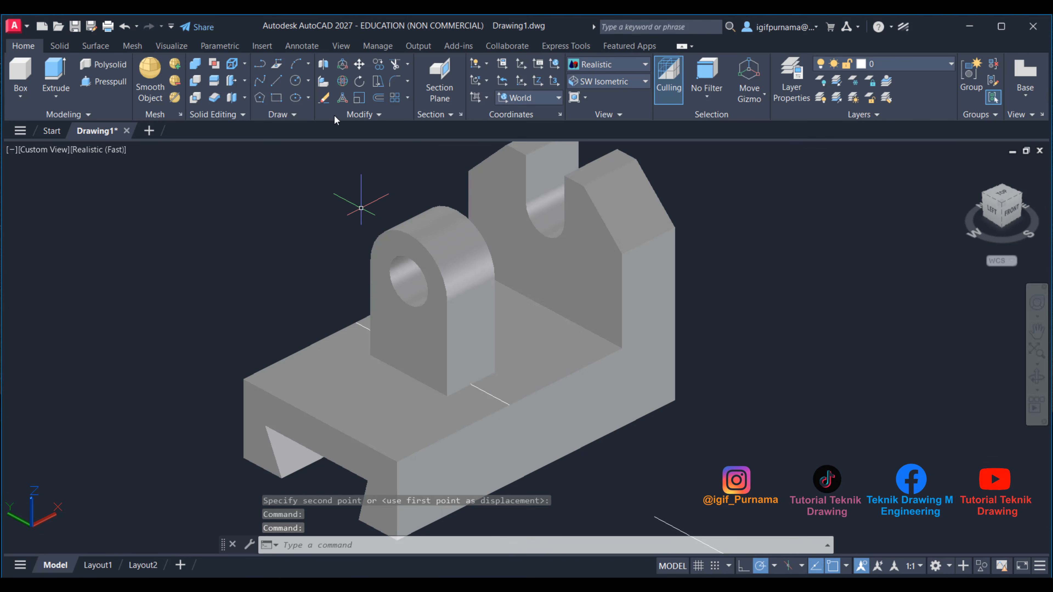
Step: Move the lug 9 mm away from the slotted upright, from its rear lower corner to the midpoint of its bottom side edge
click(359, 65)
click(453, 364)
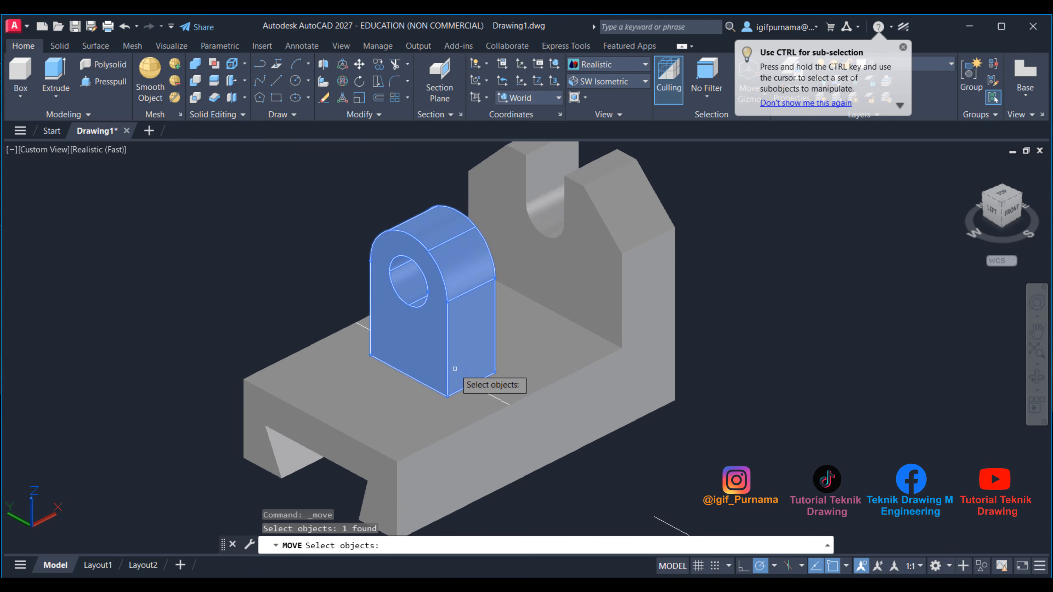
scroll(471, 366, up, 4)
key(Return)
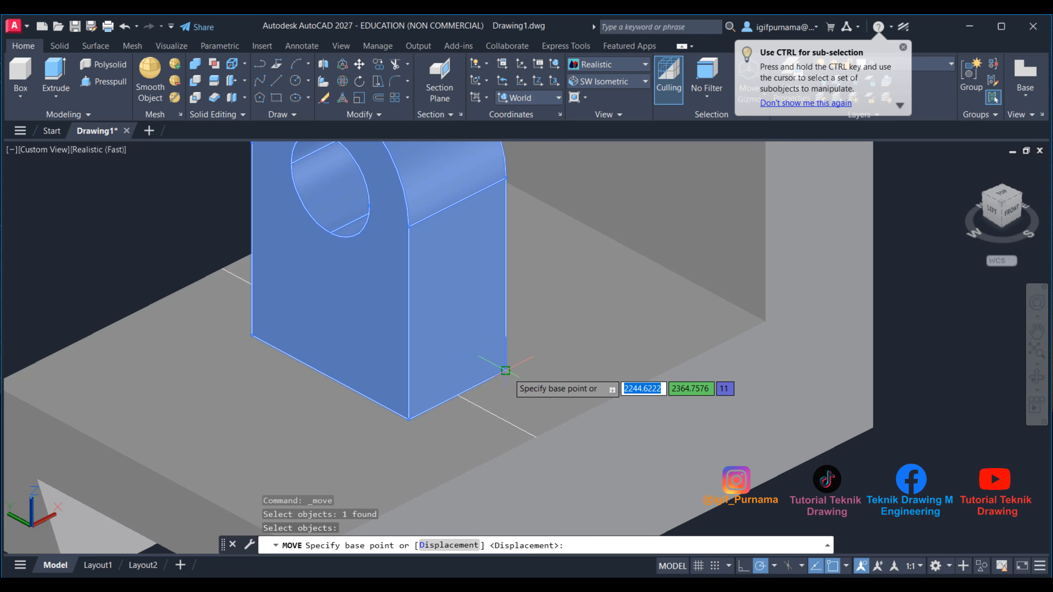
click(506, 370)
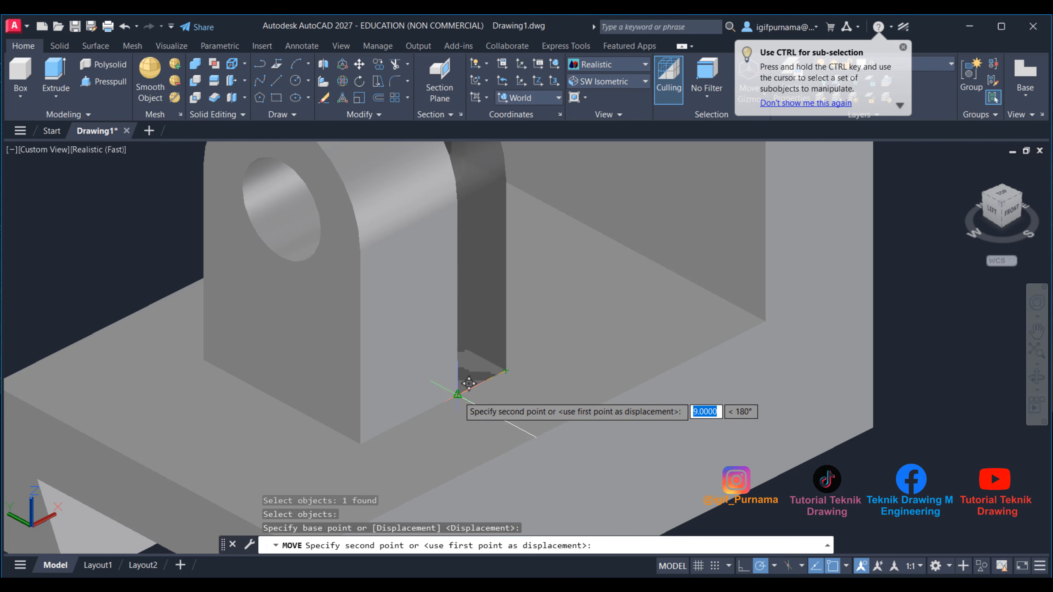
click(454, 397)
scroll(454, 398, down, 5)
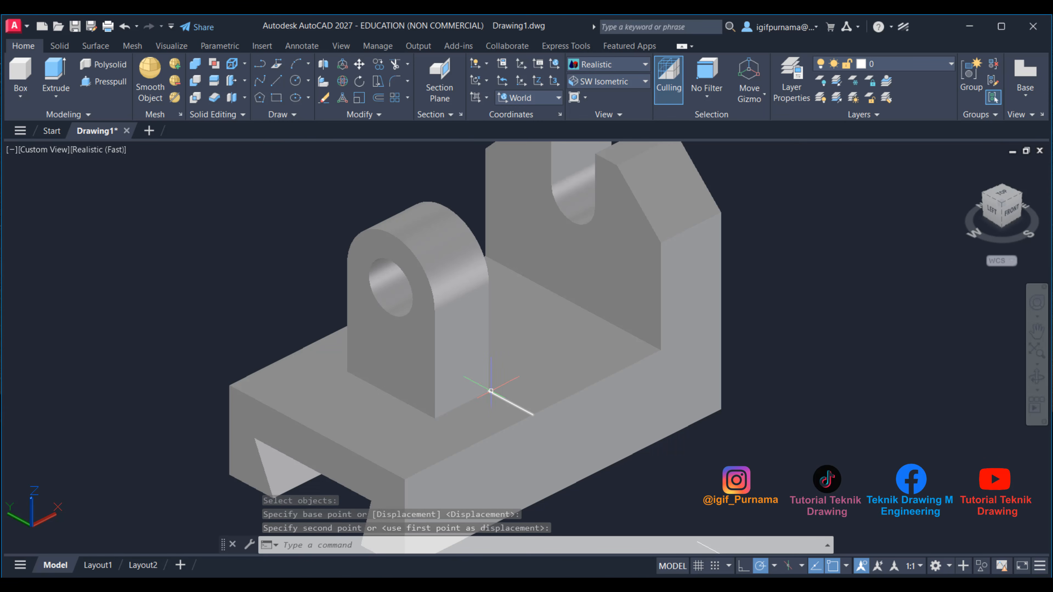
click(490, 390)
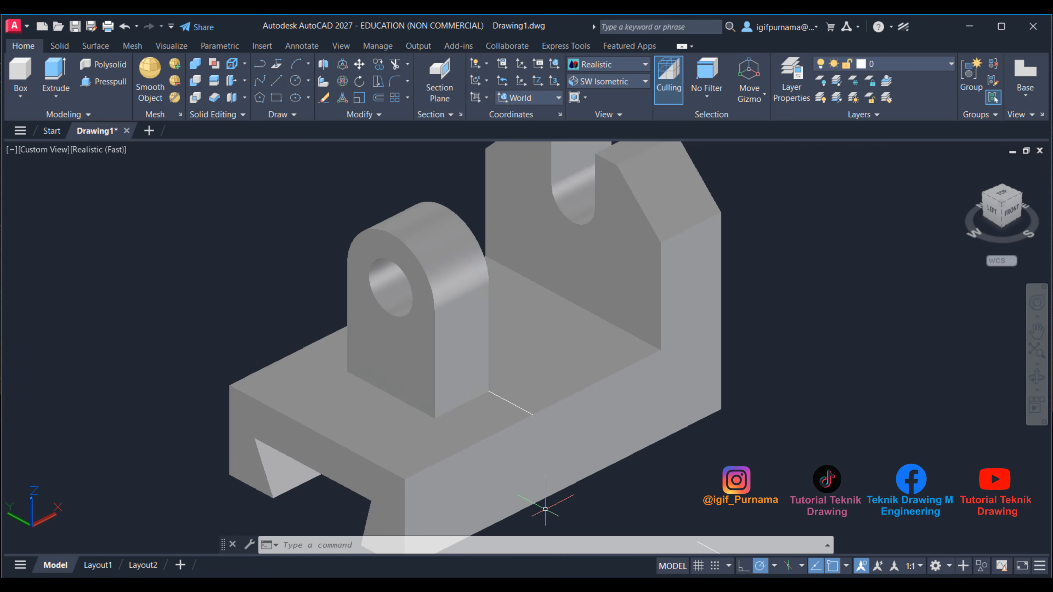
Step: Try to union the lug solid with the base solid
click(197, 63)
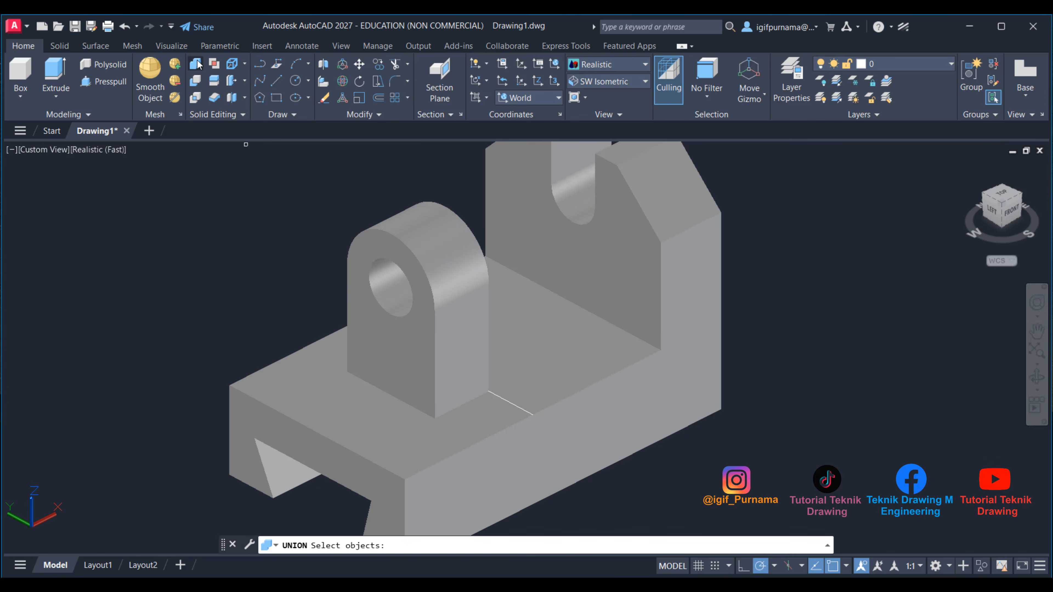
click(451, 345)
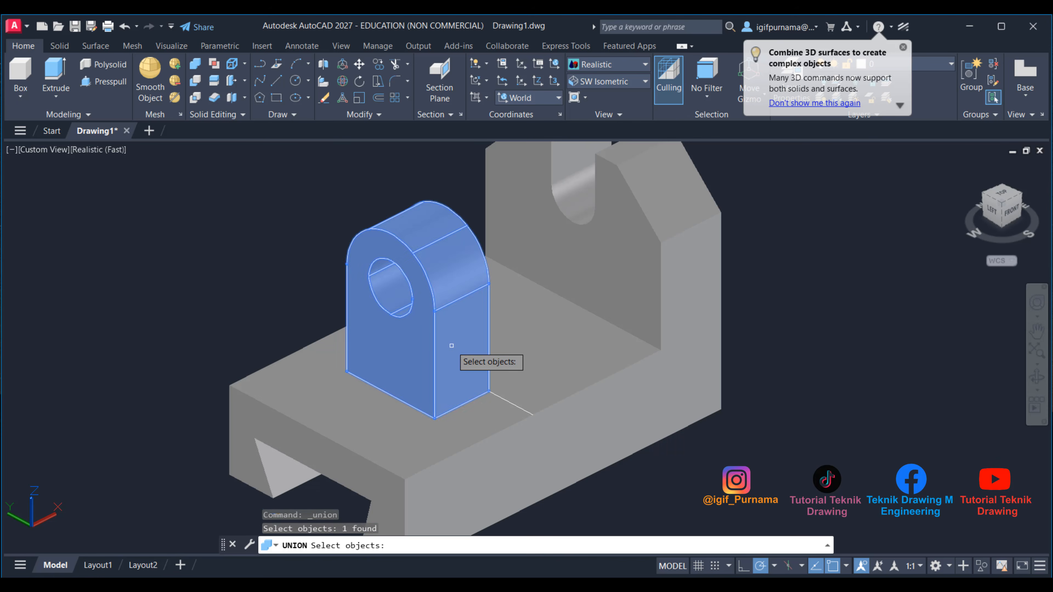
click(523, 359)
key(Return)
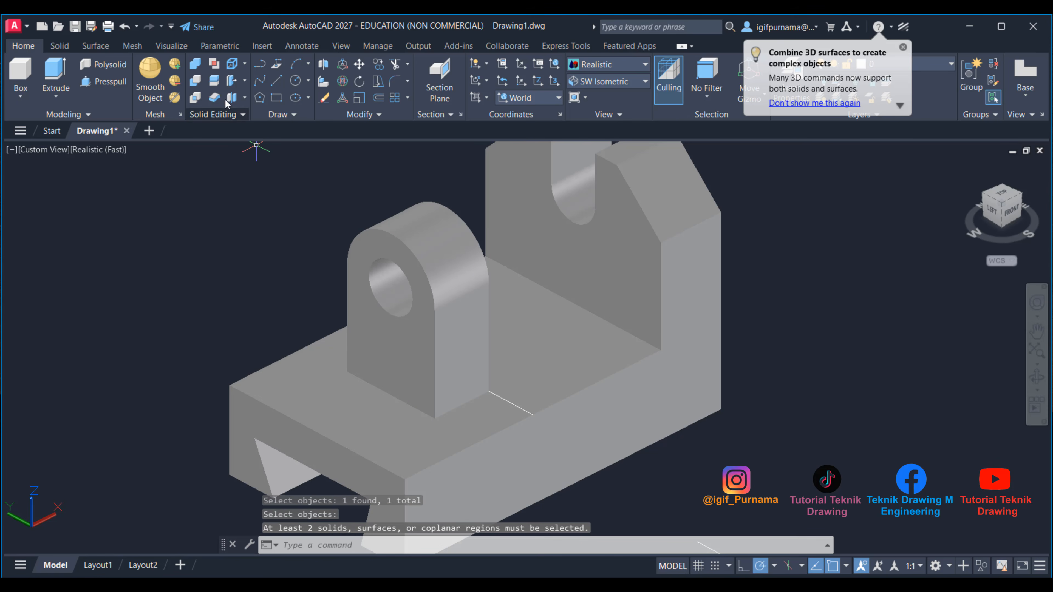
Step: Union the lug with the combined base and slotted upright into one solid
click(195, 63)
click(747, 486)
click(341, 247)
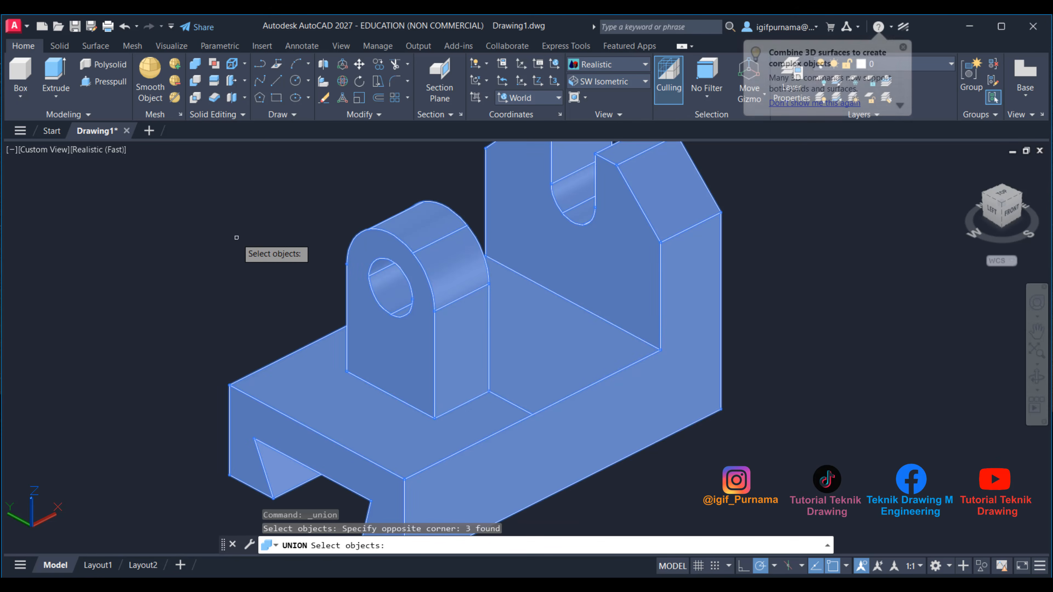
key(Return)
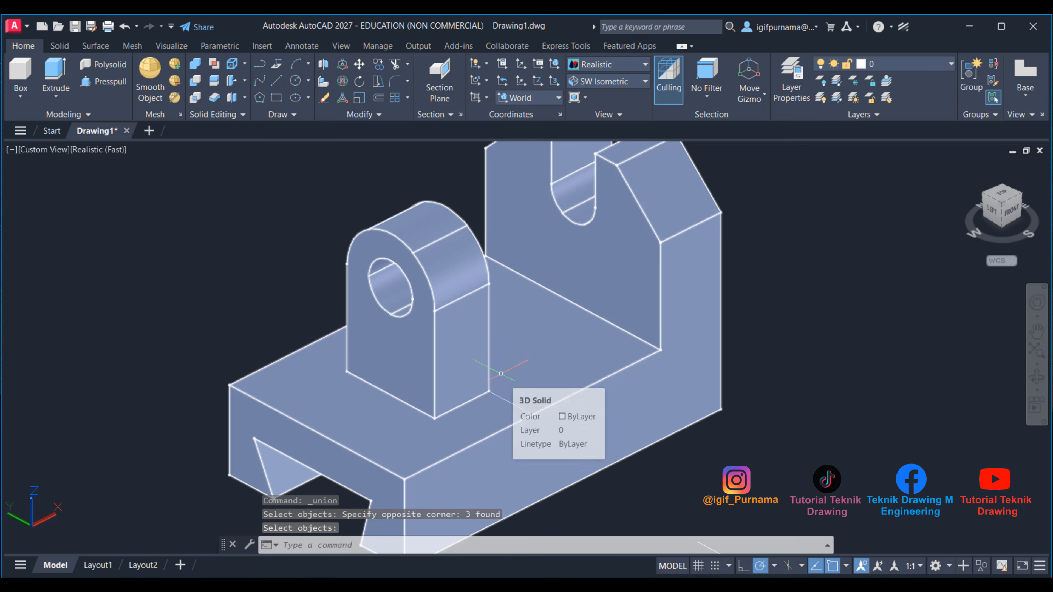
Step: Fillet the lug's bottom edge on its front side, where it meets the base, with the reference image's 8 mm radius
key(alt+Tab)
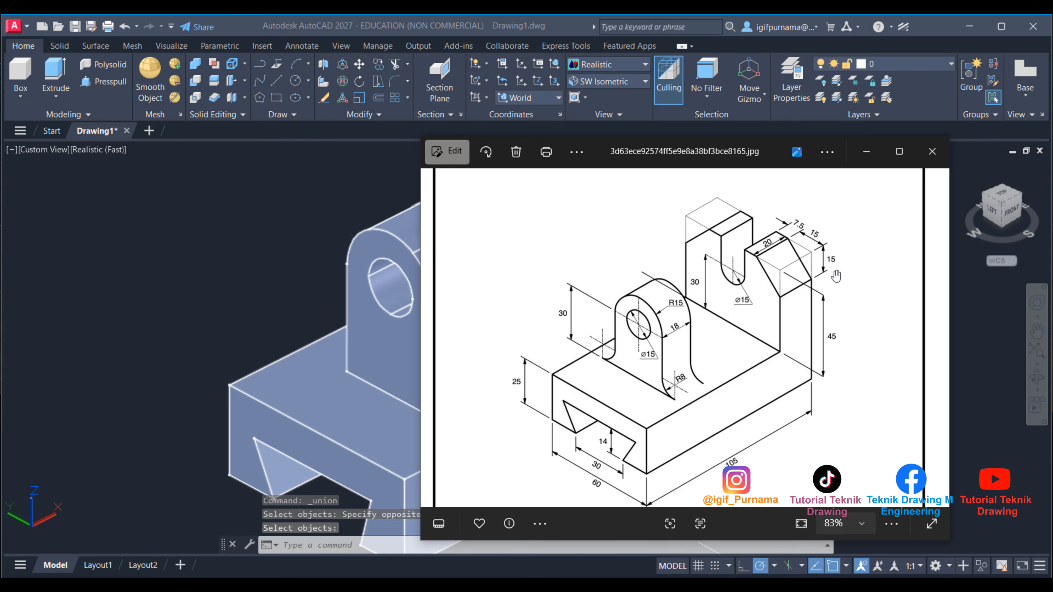
click(868, 151)
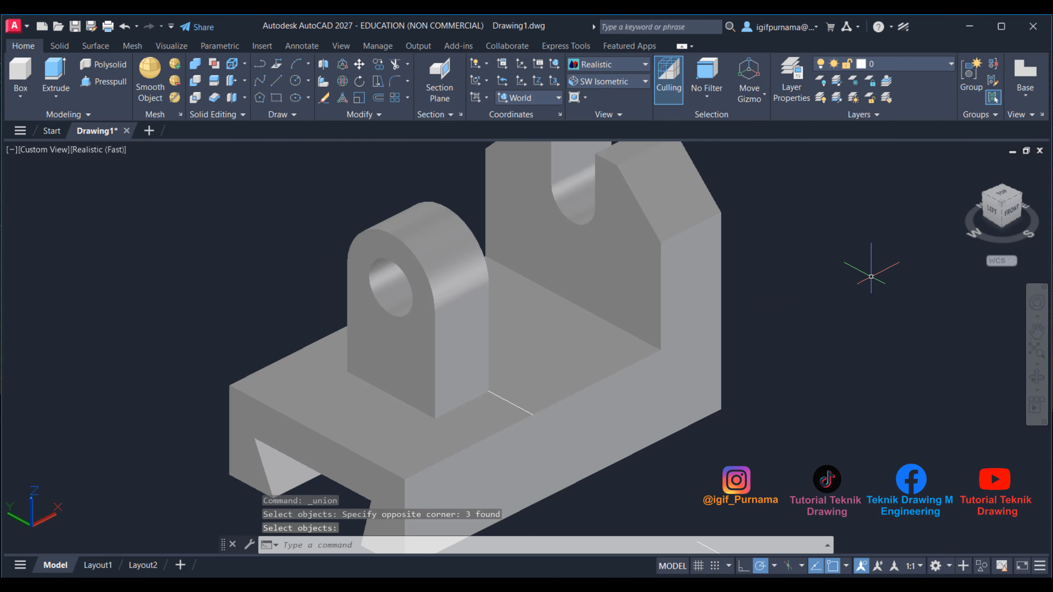
click(396, 82)
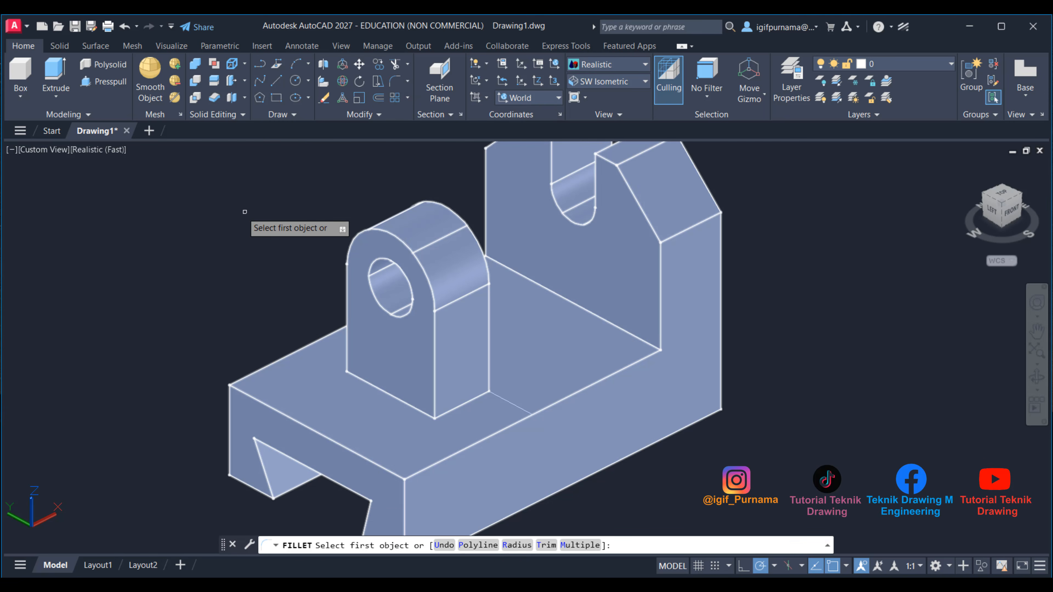
text(r)
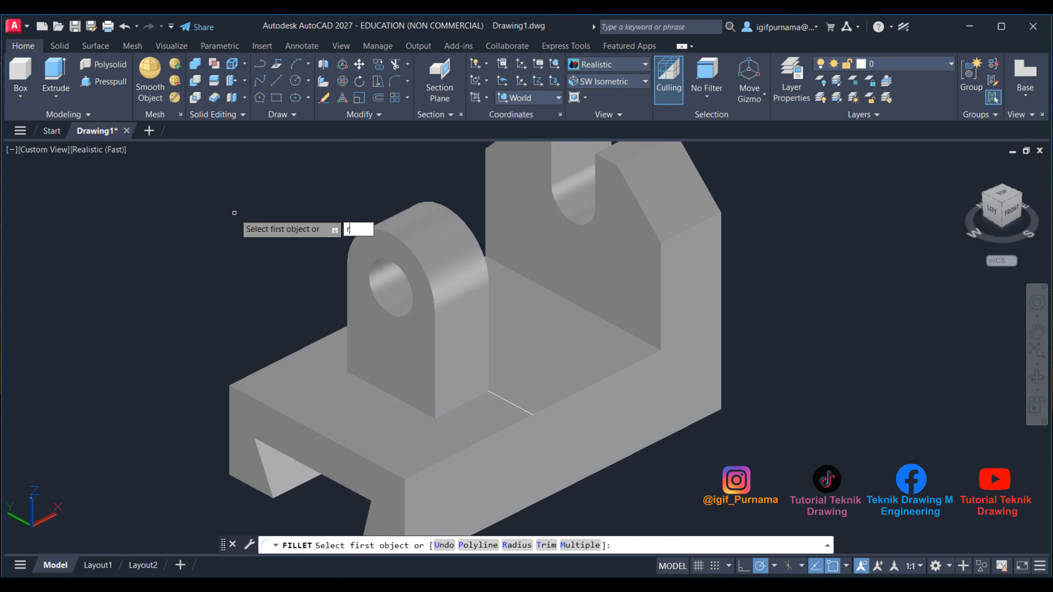
key(Return)
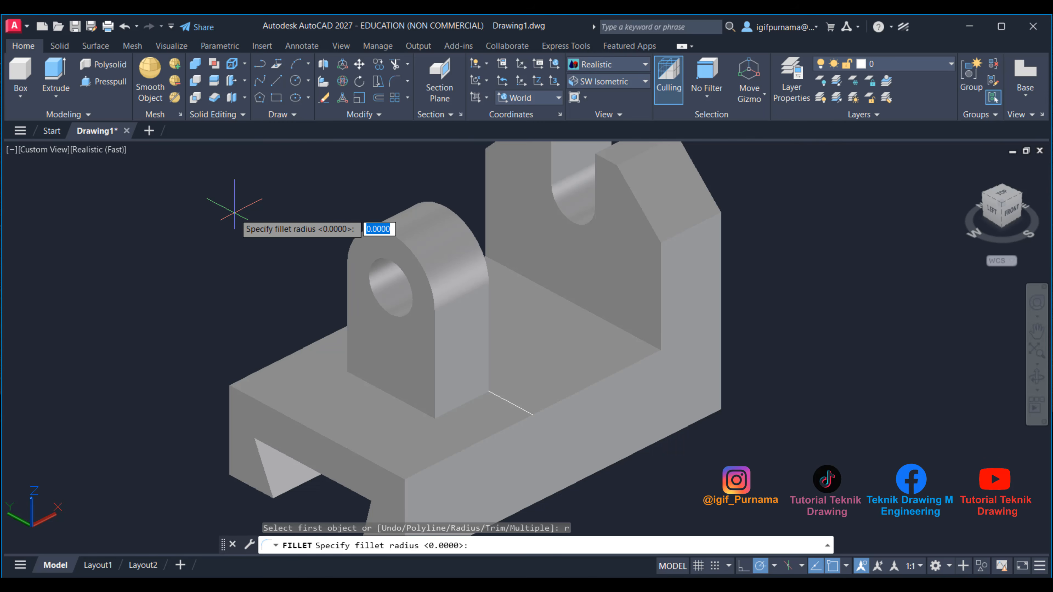
text(1)
click(469, 585)
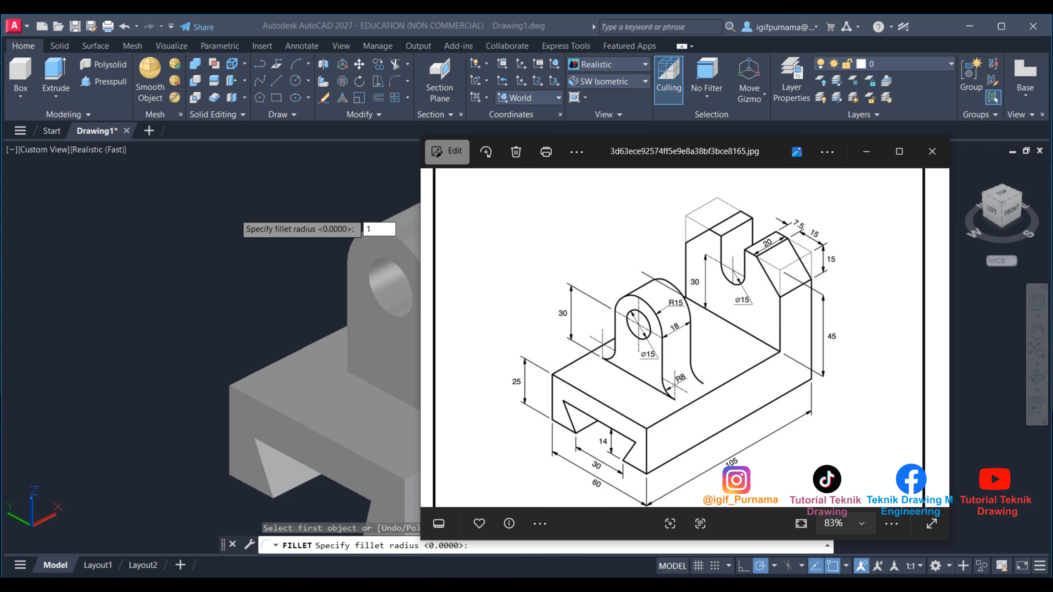
click(469, 585)
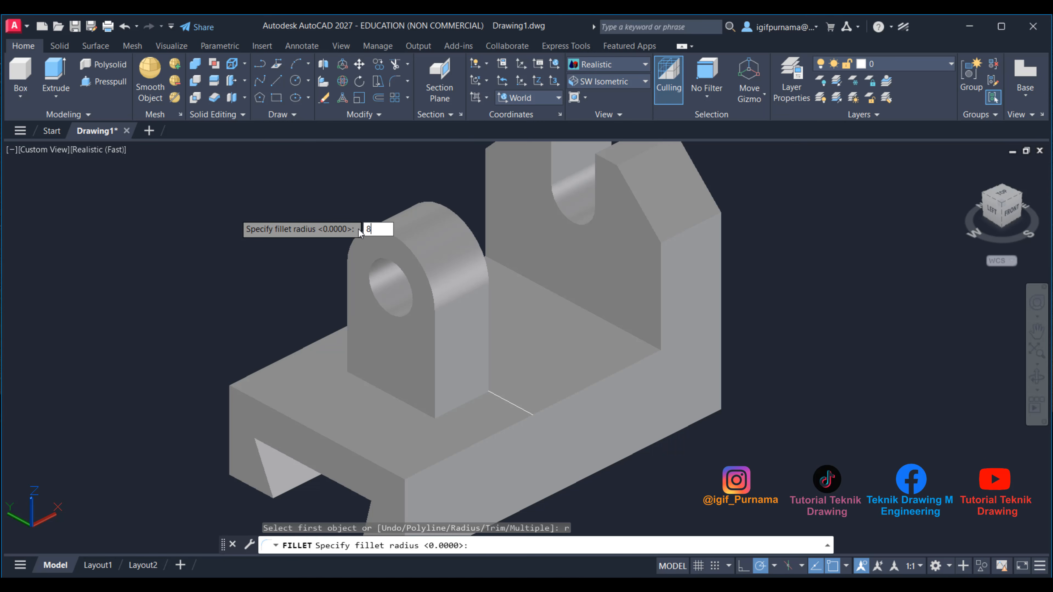
key(Return)
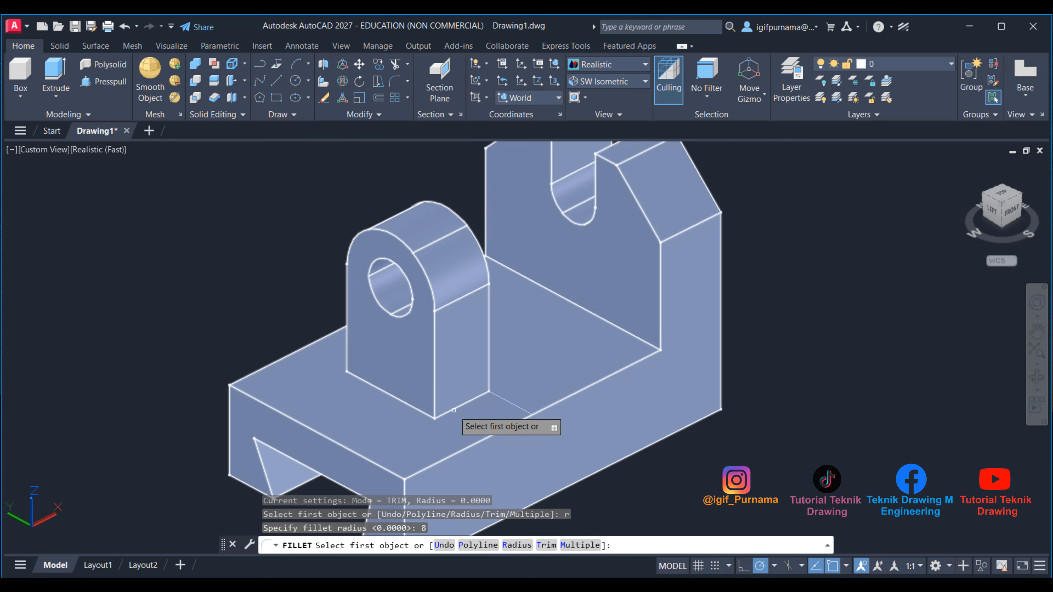
click(454, 410)
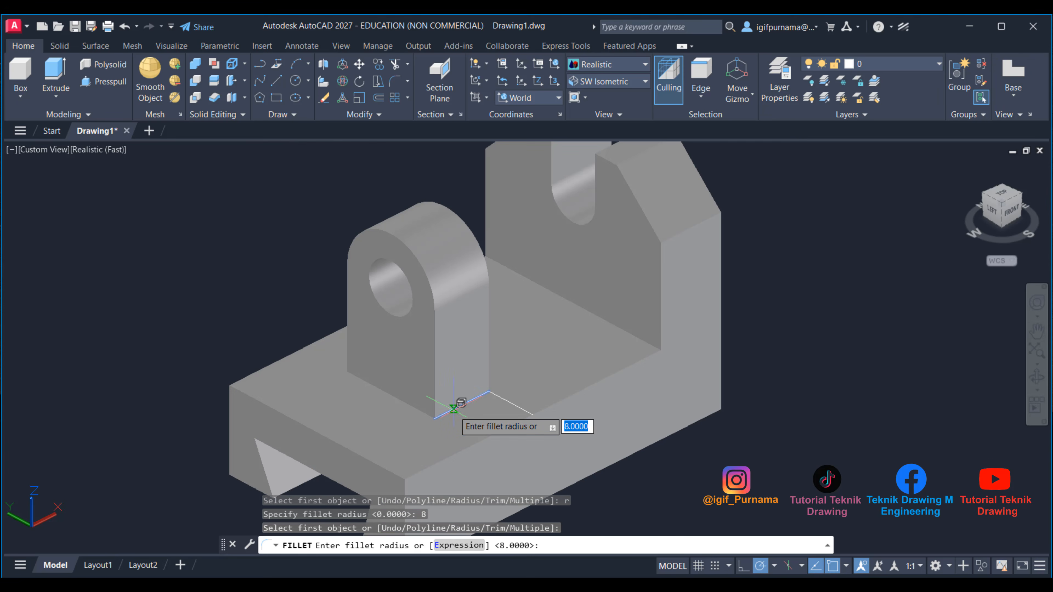
right_click(250, 292)
click(259, 298)
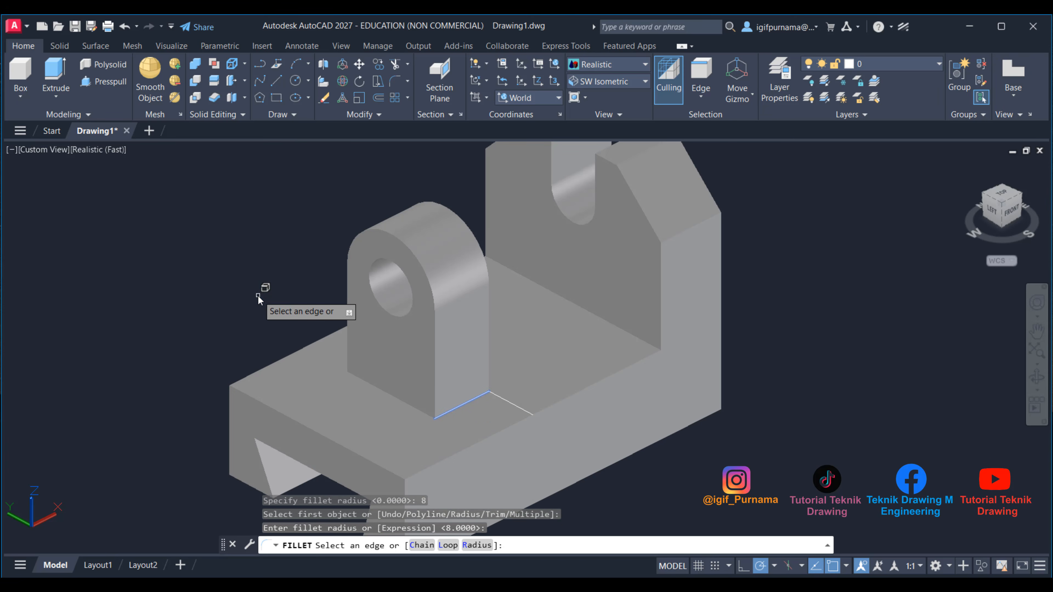
right_click(258, 298)
click(276, 301)
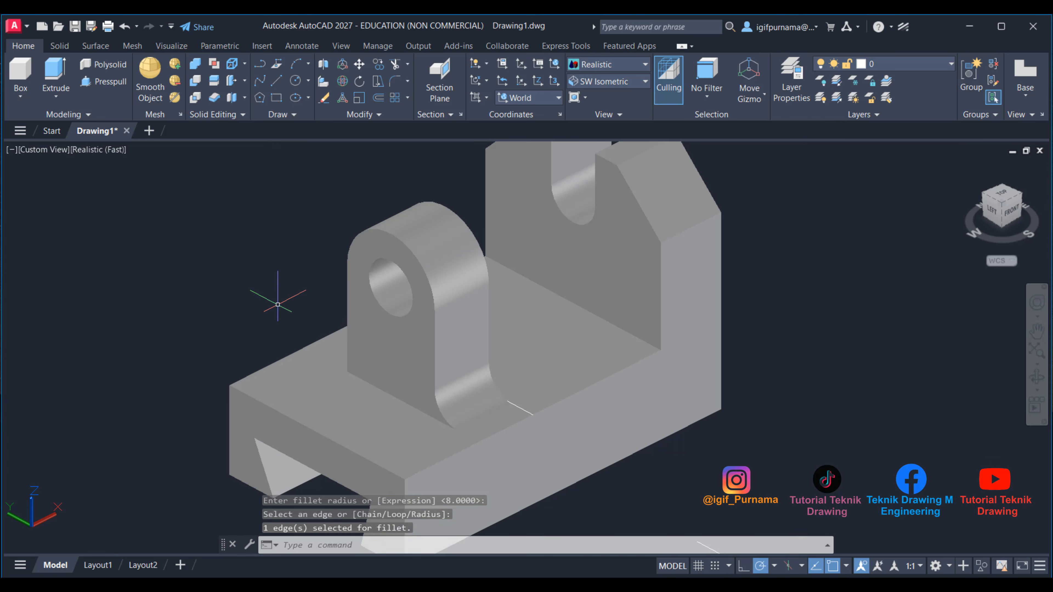
Step: Fillet the lug's opposite bottom edge, on its back side, with an 8 mm radius
click(1037, 379)
drag(449, 380, 745, 385)
right_click(675, 324)
click(698, 337)
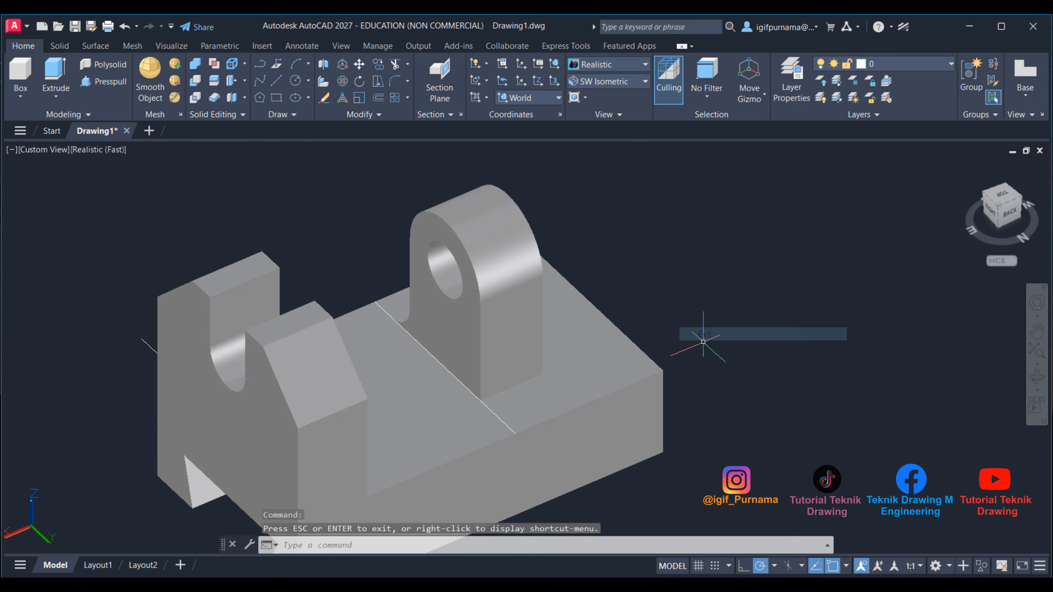
click(394, 85)
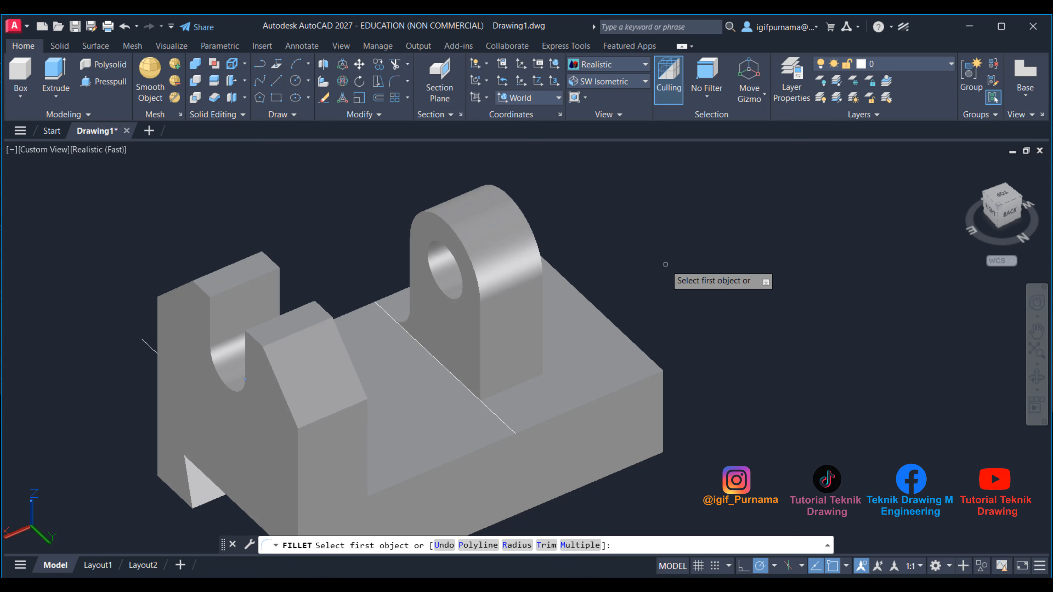
click(512, 385)
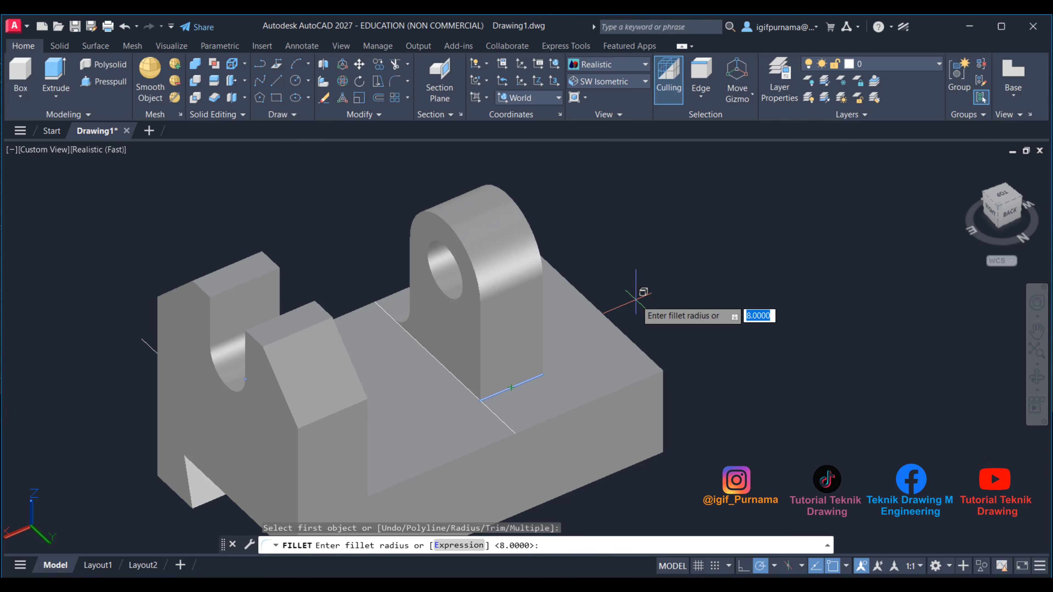
right_click(653, 283)
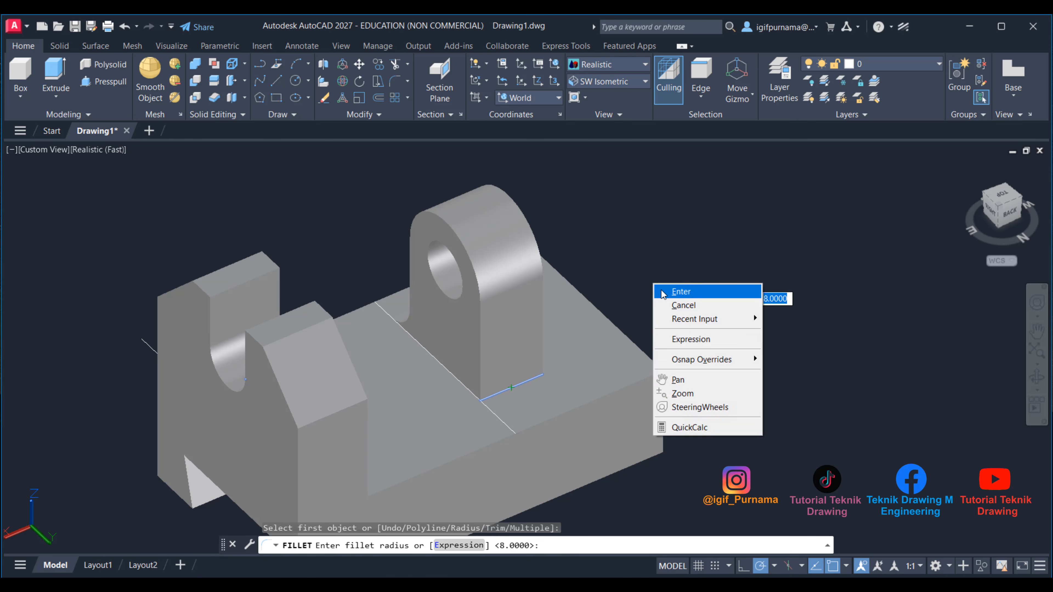
click(666, 290)
right_click(665, 285)
click(689, 289)
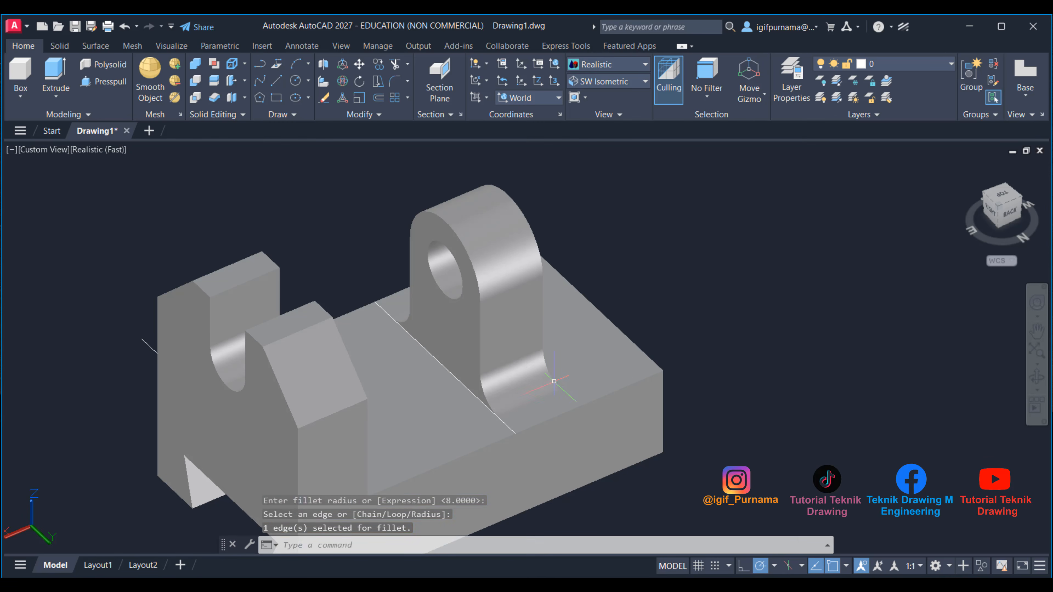
Step: Restore the home view and move the bracket solid away from the leftover construction lines
click(1015, 238)
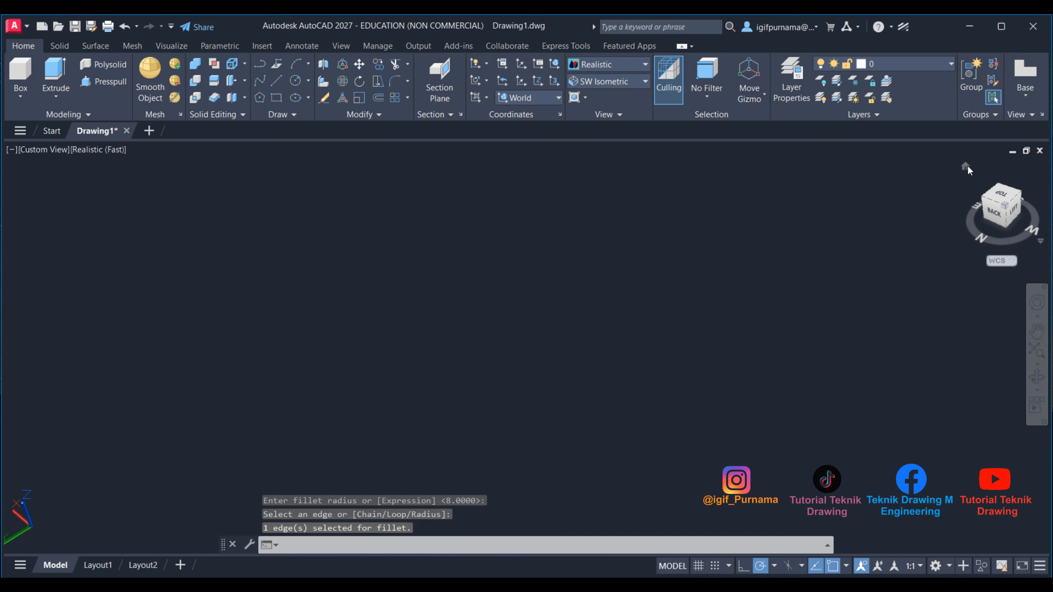
scroll(638, 299, up, 3)
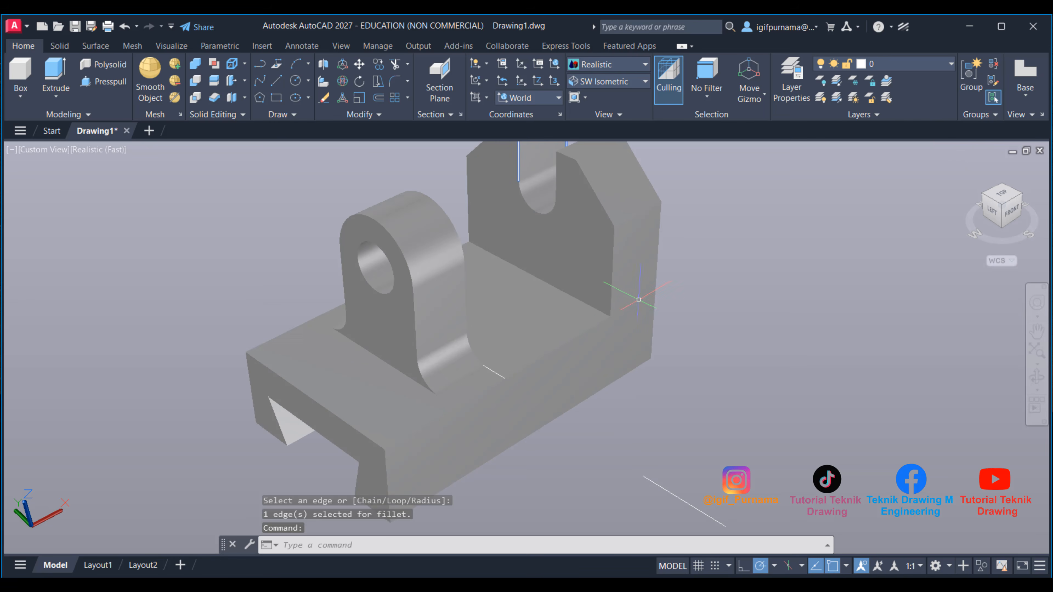
scroll(552, 327, down, 4)
click(359, 65)
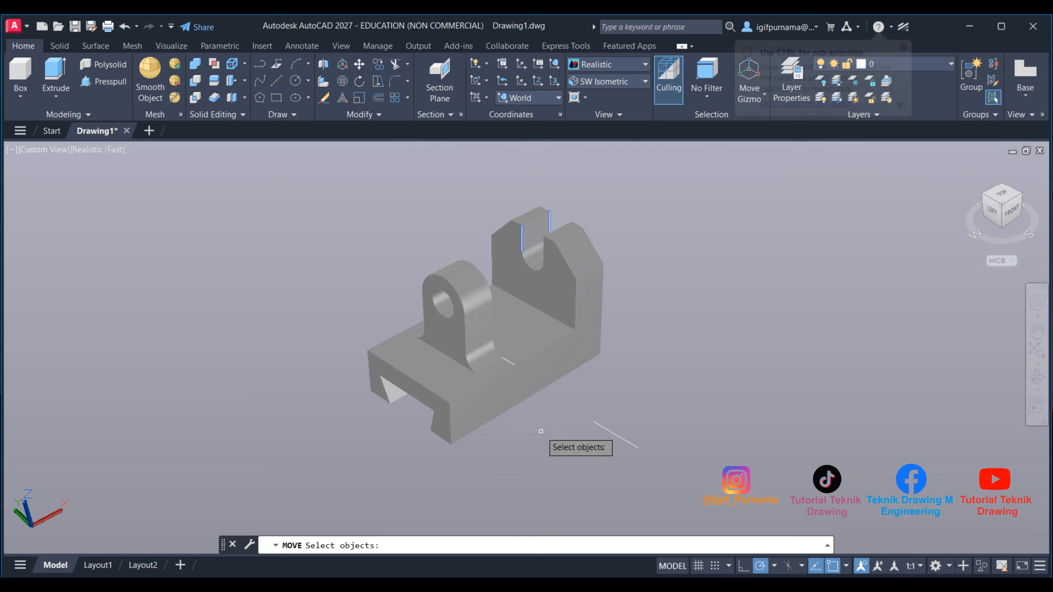
click(482, 393)
key(Return)
click(464, 373)
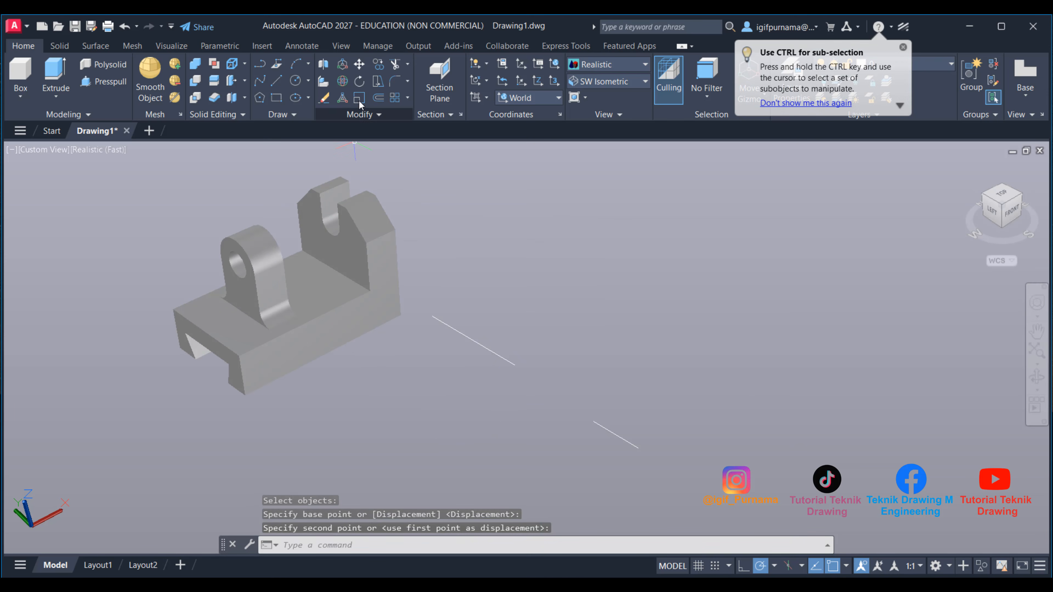
Step: Erase the two leftover construction lines beside the bracket
click(324, 98)
click(714, 489)
click(449, 305)
key(Return)
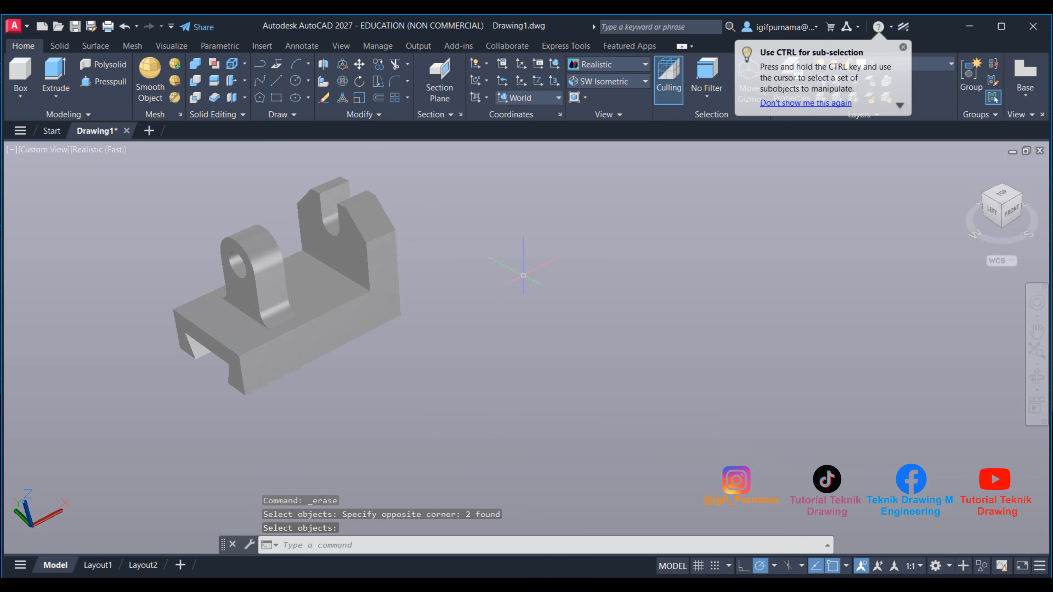
Step: Centre the completed bracket in the home view and examine its overall shape
scroll(232, 327, down, 3)
scroll(290, 320, up, 1)
middle_drag(245, 288, 577, 373)
click(966, 166)
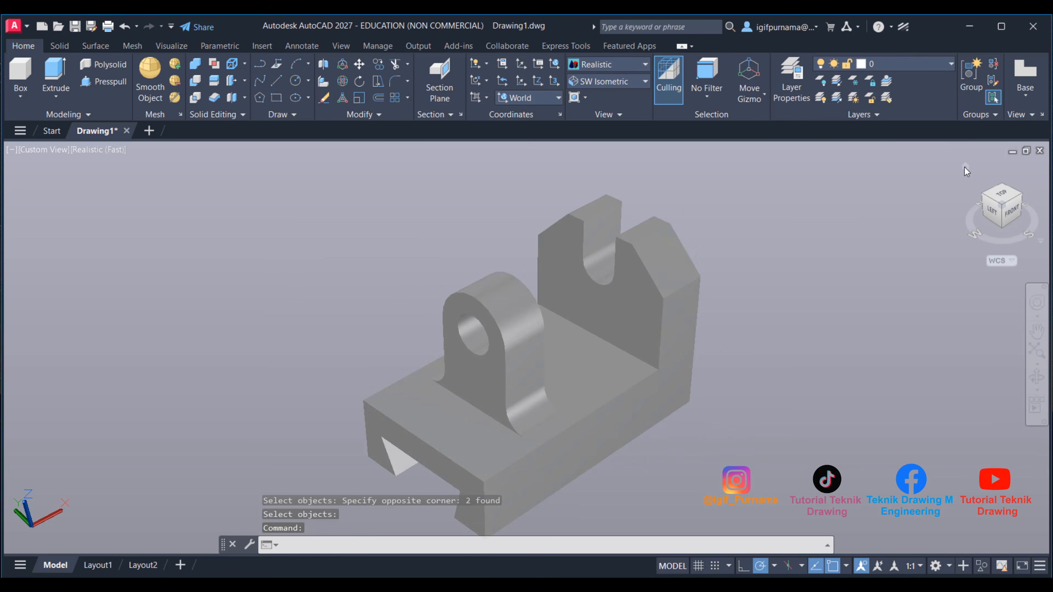
middle_drag(532, 395, 480, 359)
scroll(462, 320, up, 1)
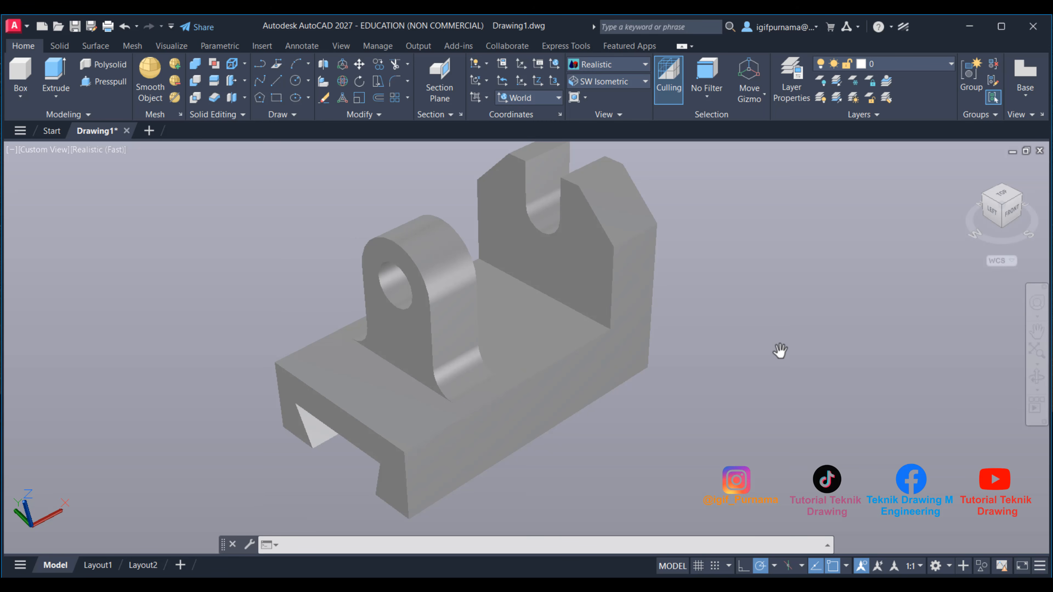
right_click(712, 332)
click(735, 339)
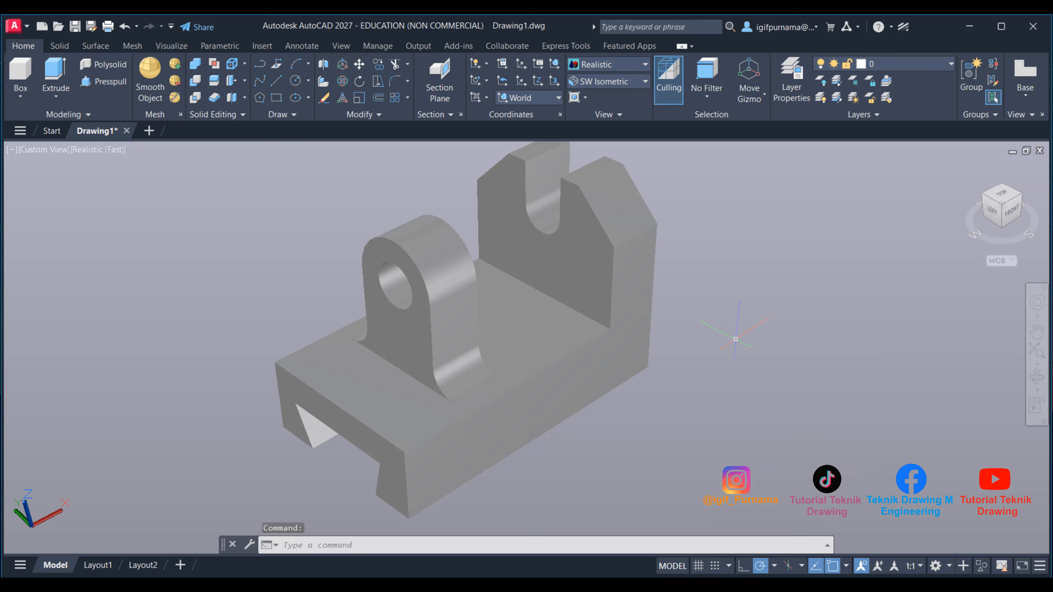
Step: Open the Materials Browser with the RMAT command
text(e)
text(A)
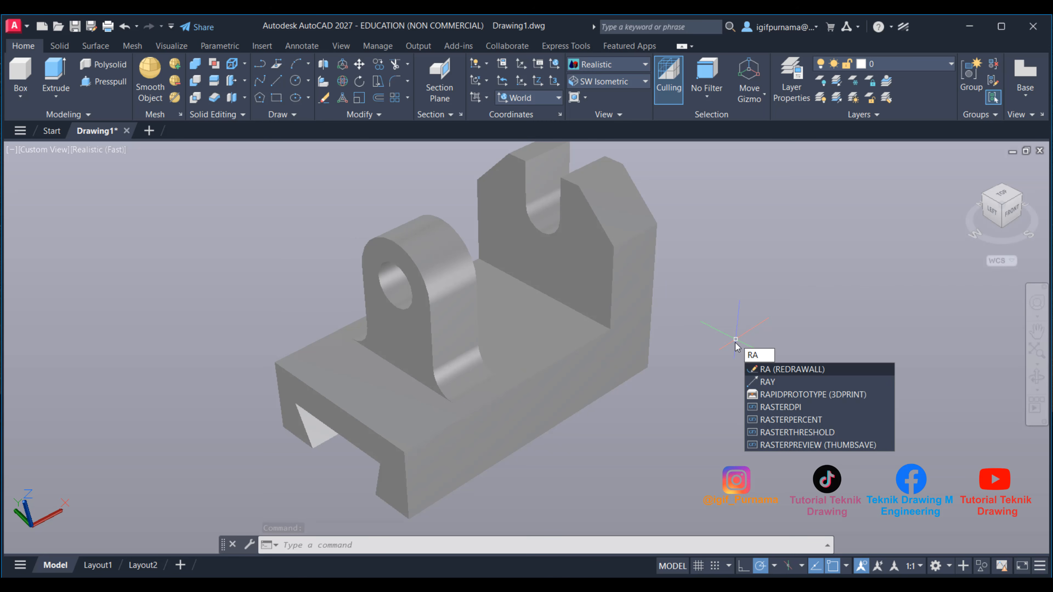
text(m)
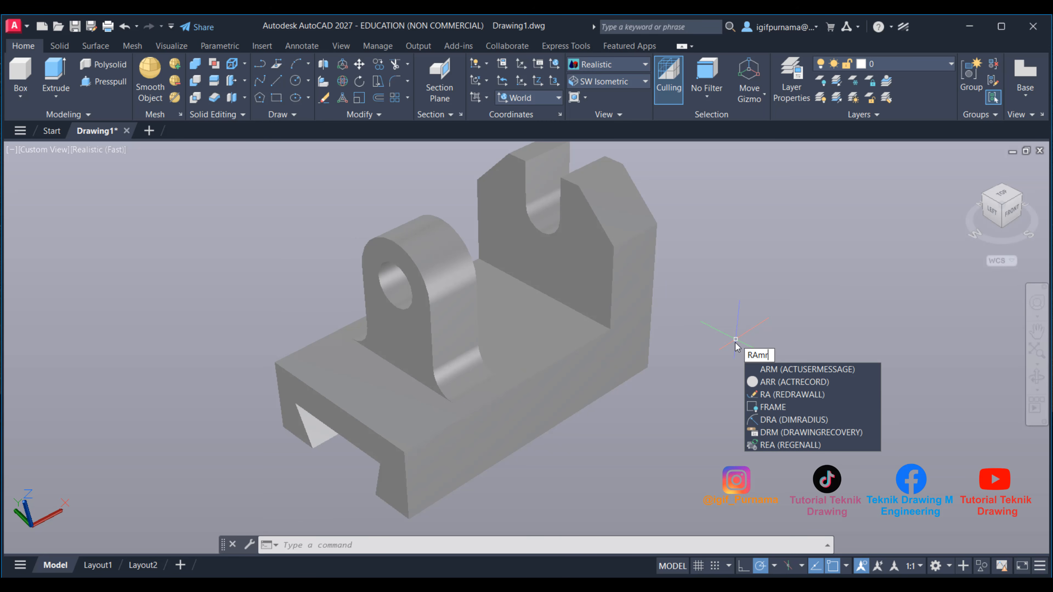
key(BackSpace)
key(BackSpace)
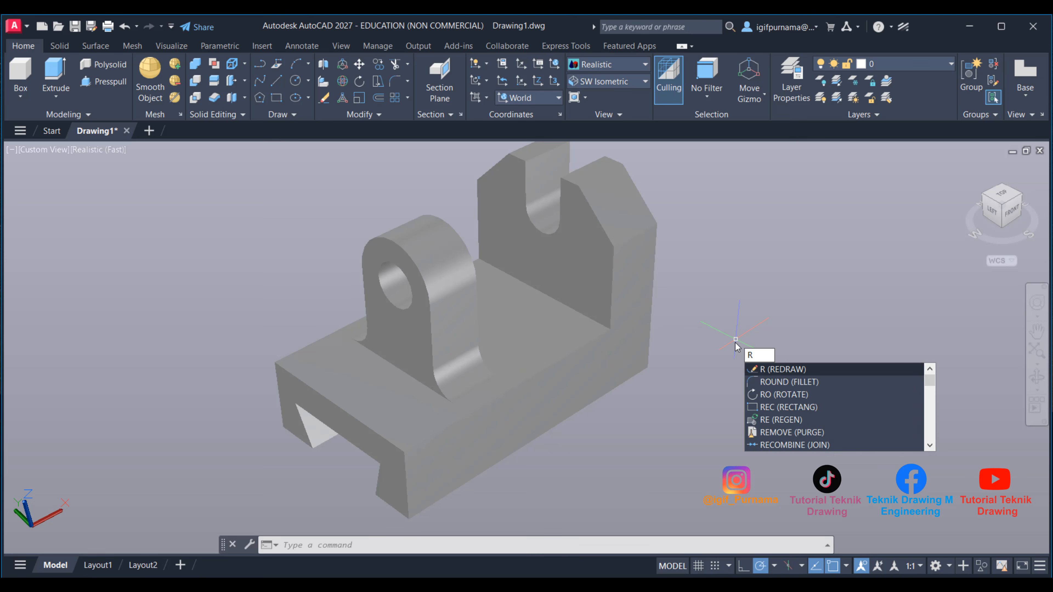
text(MAT)
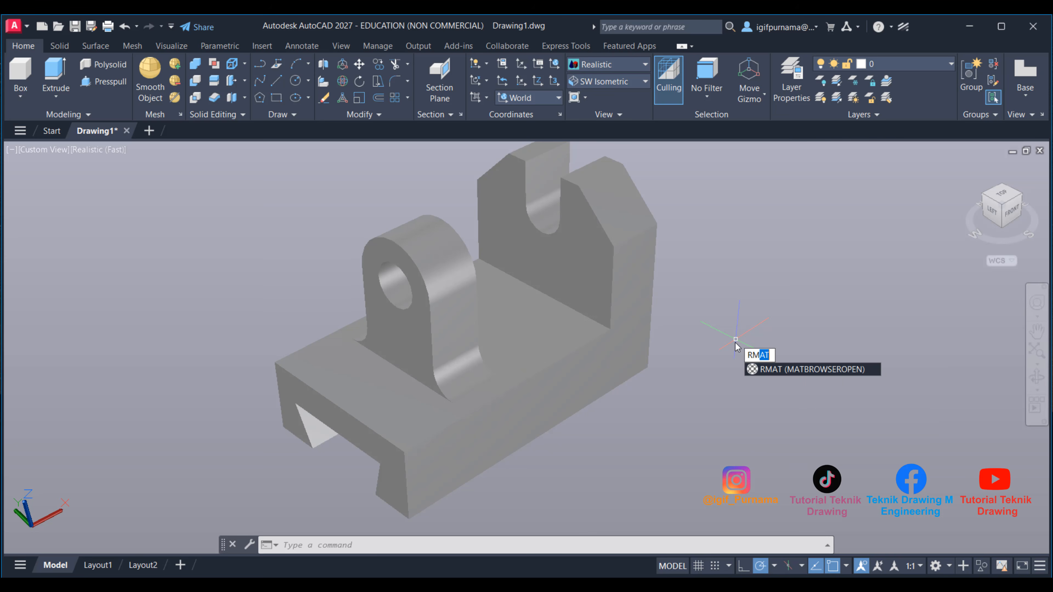
click(794, 371)
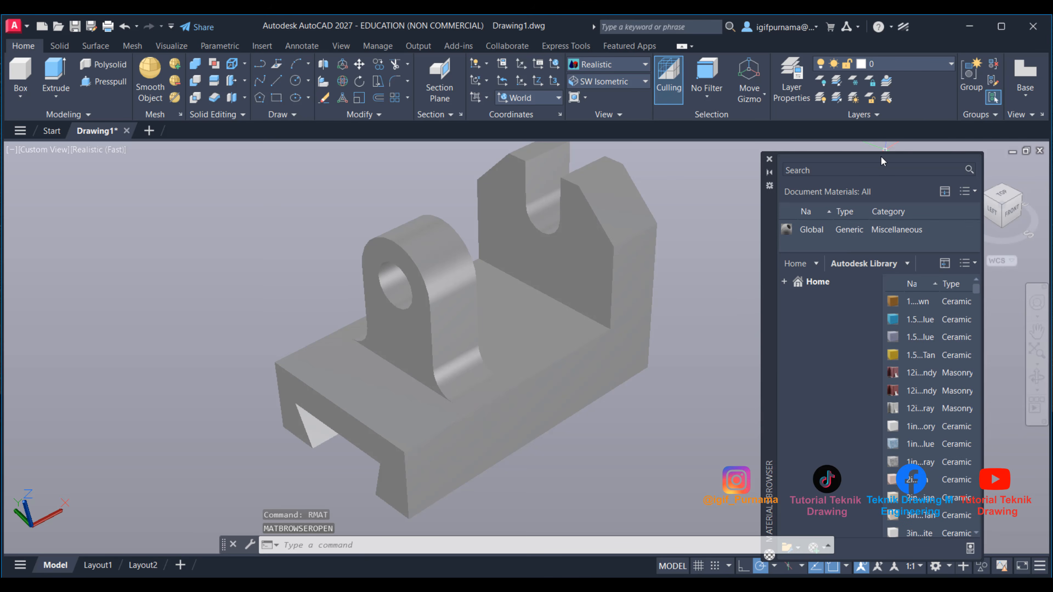
Step: Apply the Anodized - Red material from the Autodesk Library's Metal category to the bracket
click(788, 281)
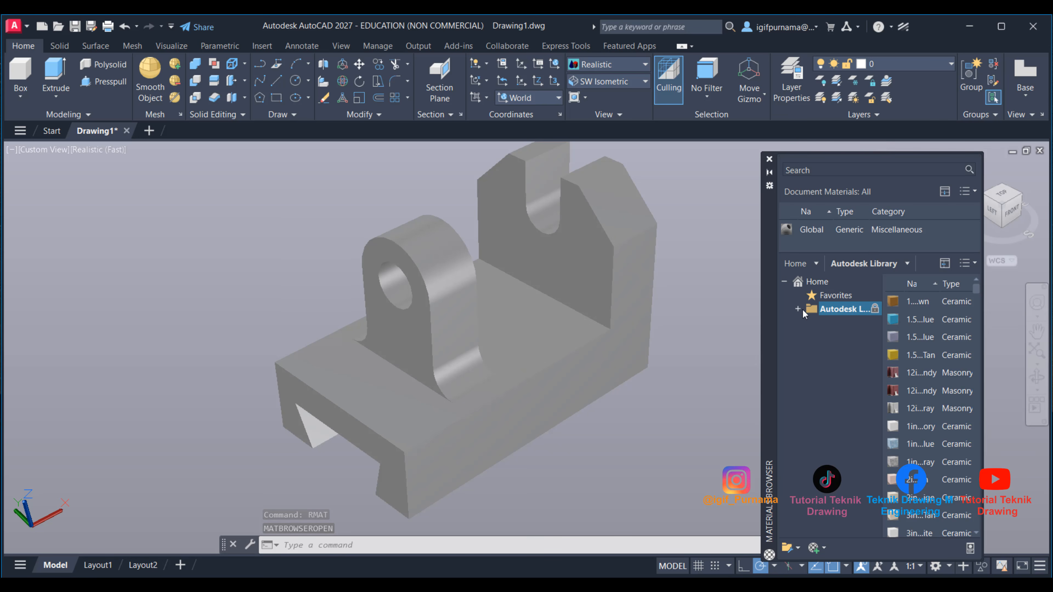
click(801, 309)
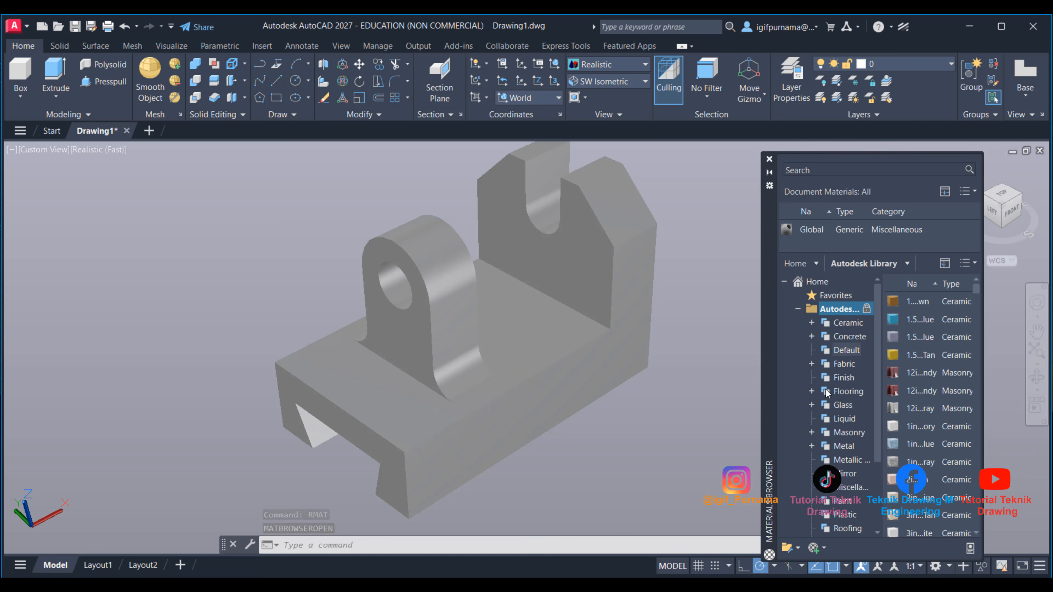
click(837, 449)
click(813, 448)
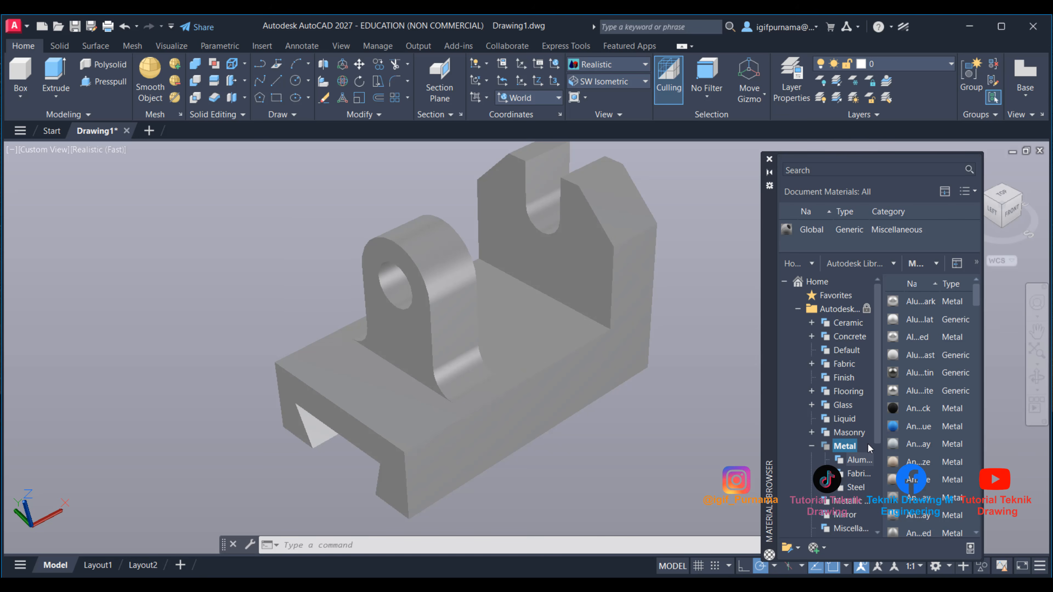
scroll(921, 435, down, 3)
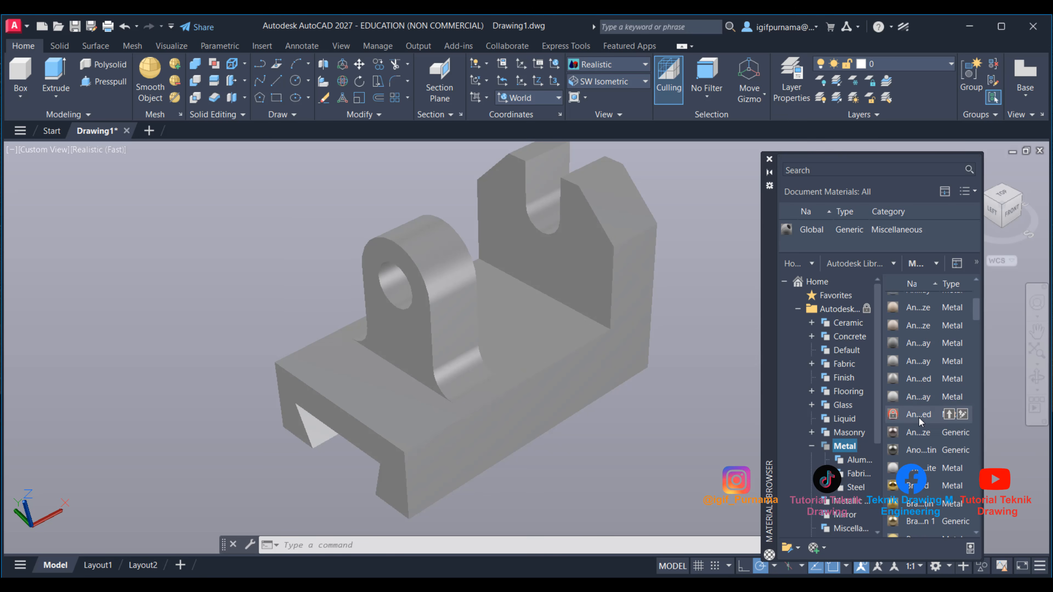
drag(919, 418, 574, 352)
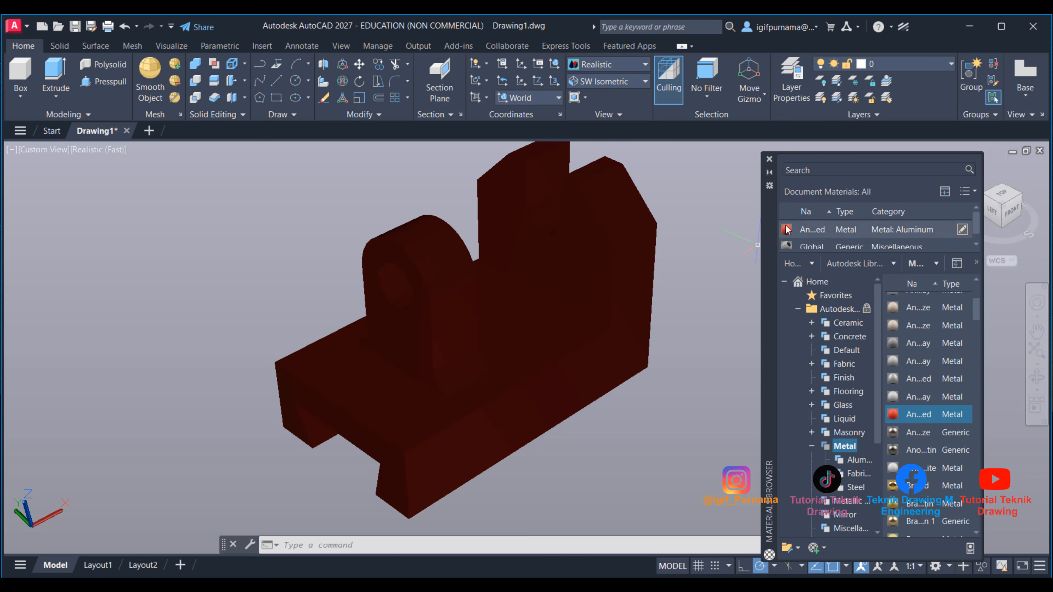
Step: Recolour the bracket's Anodized - Red material to cyan RGB 75,225,231 and close the material editor
double_click(813, 230)
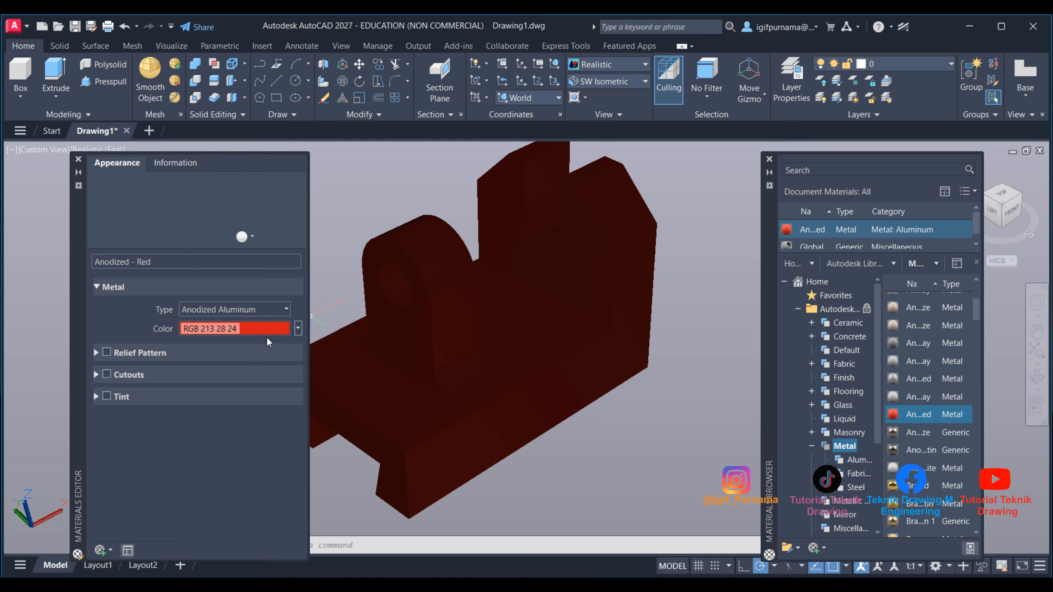
click(261, 332)
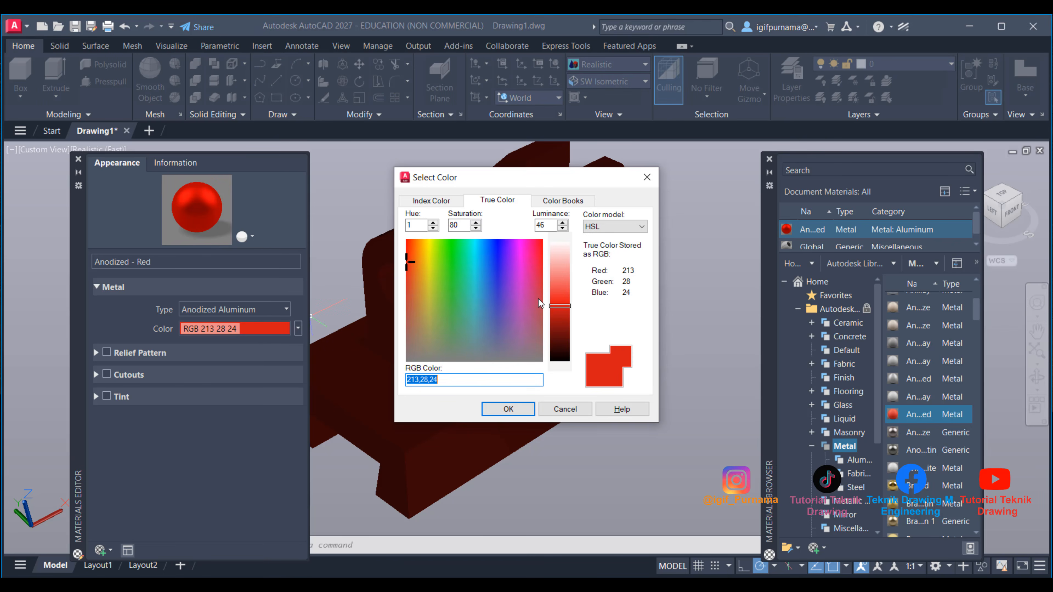
click(508, 409)
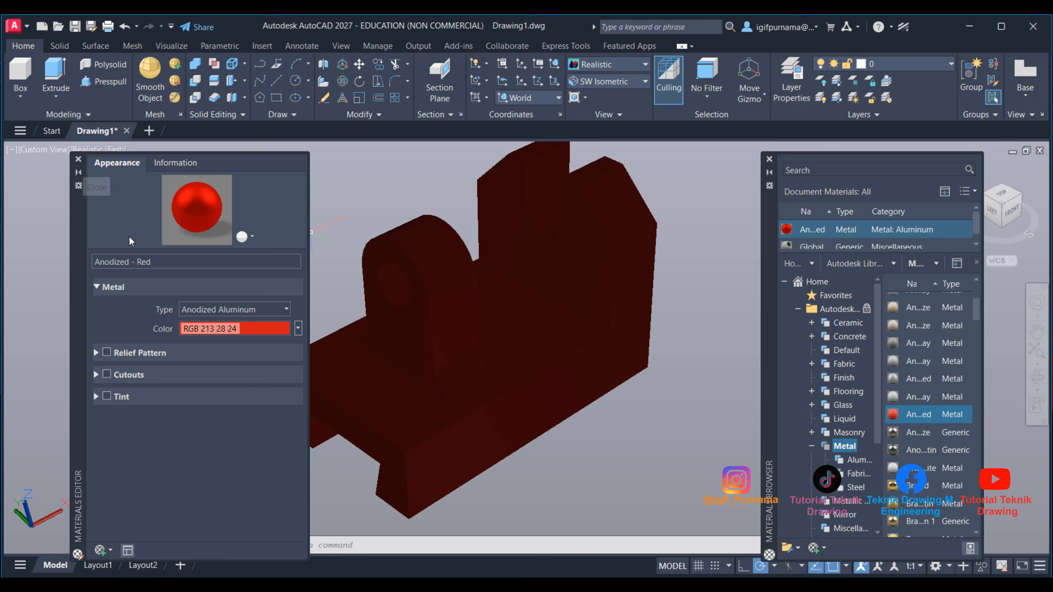
click(265, 336)
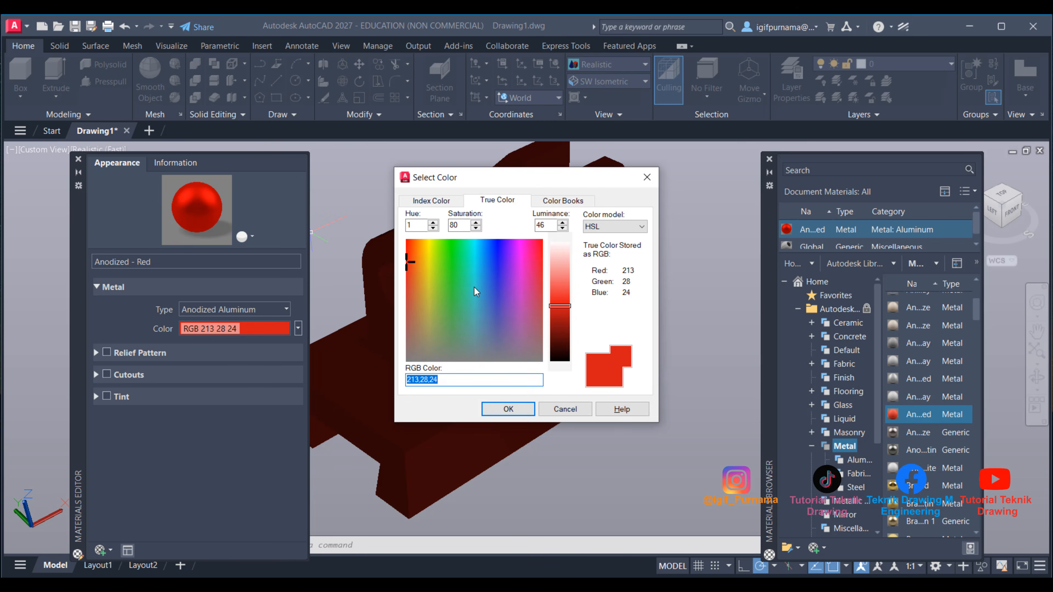
click(474, 267)
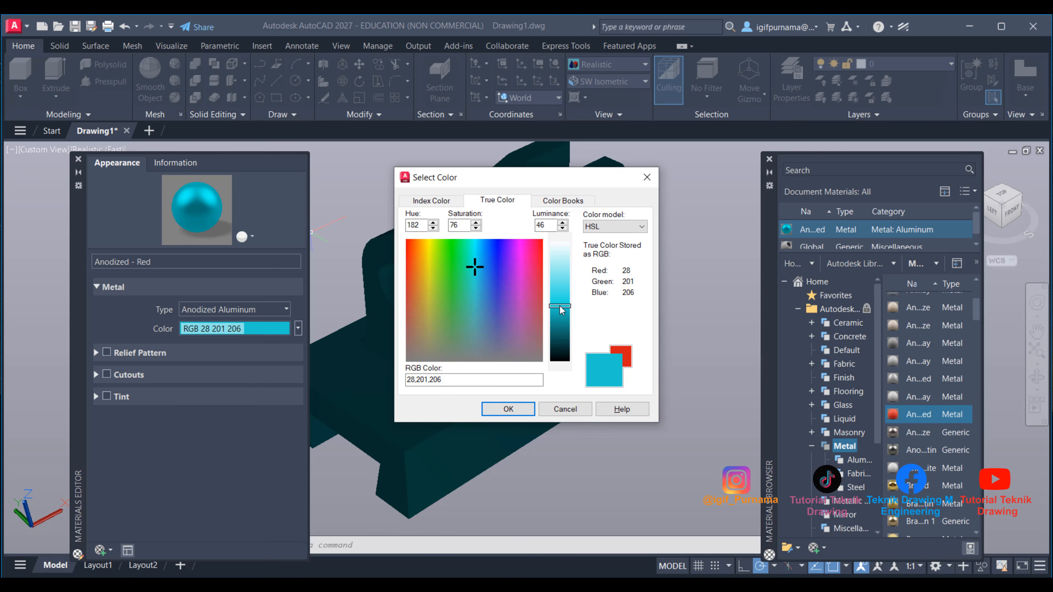
drag(560, 306, 560, 290)
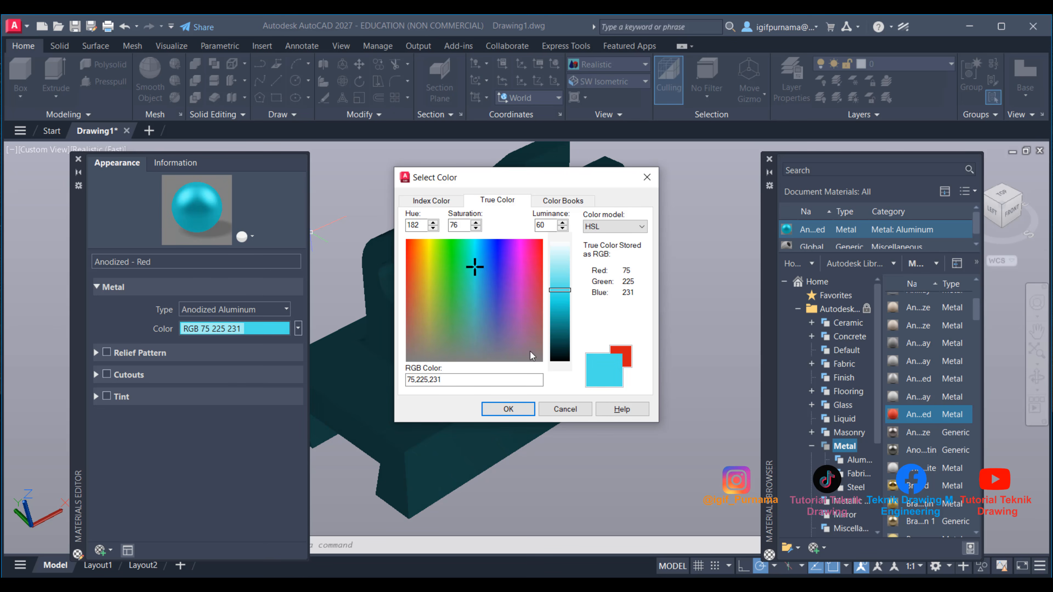
click(509, 409)
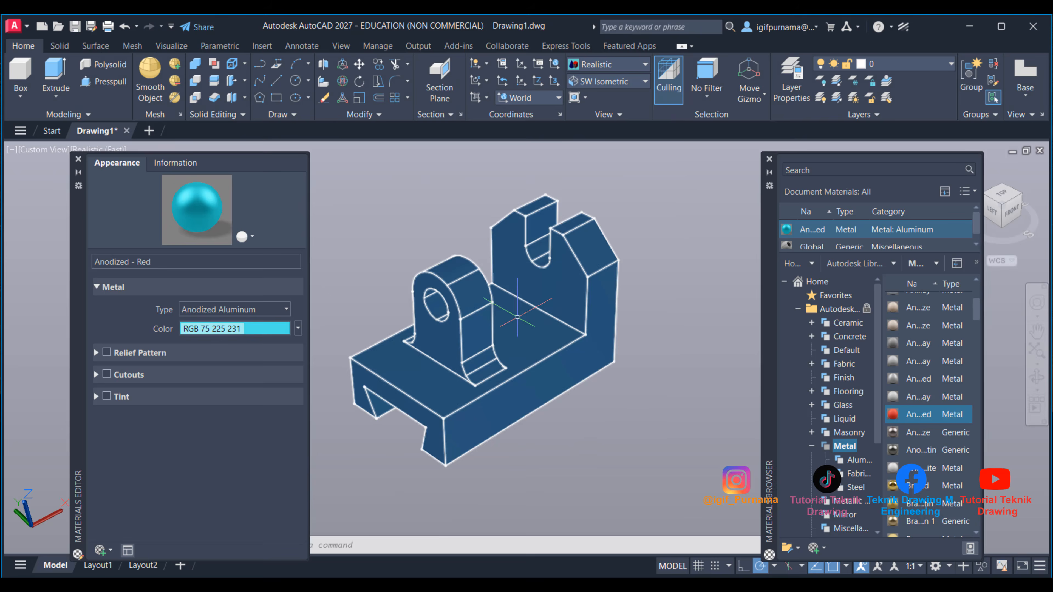
shift+middle_drag(517, 317, 580, 301)
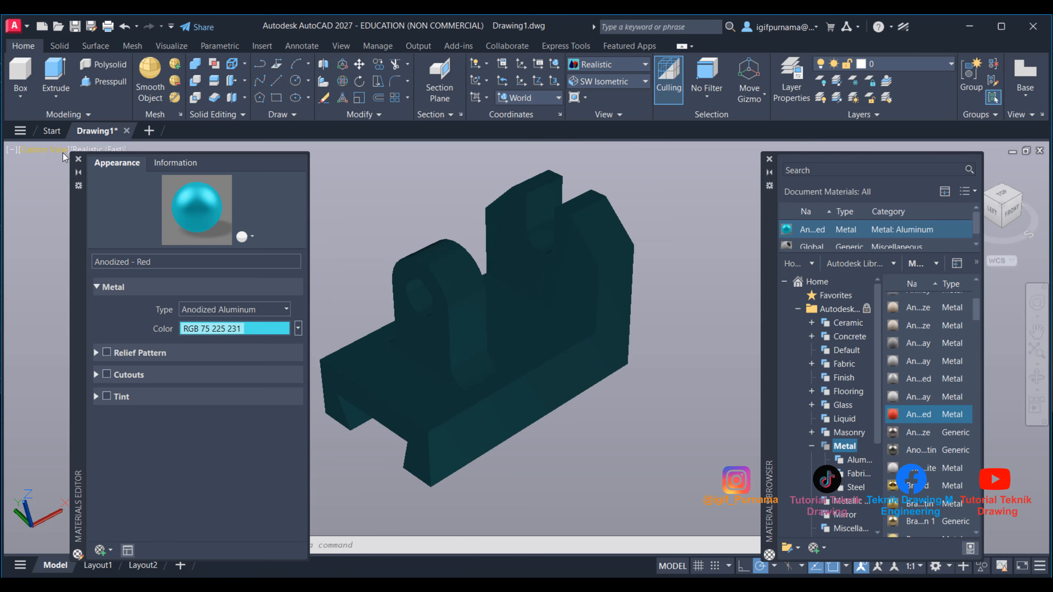
click(78, 159)
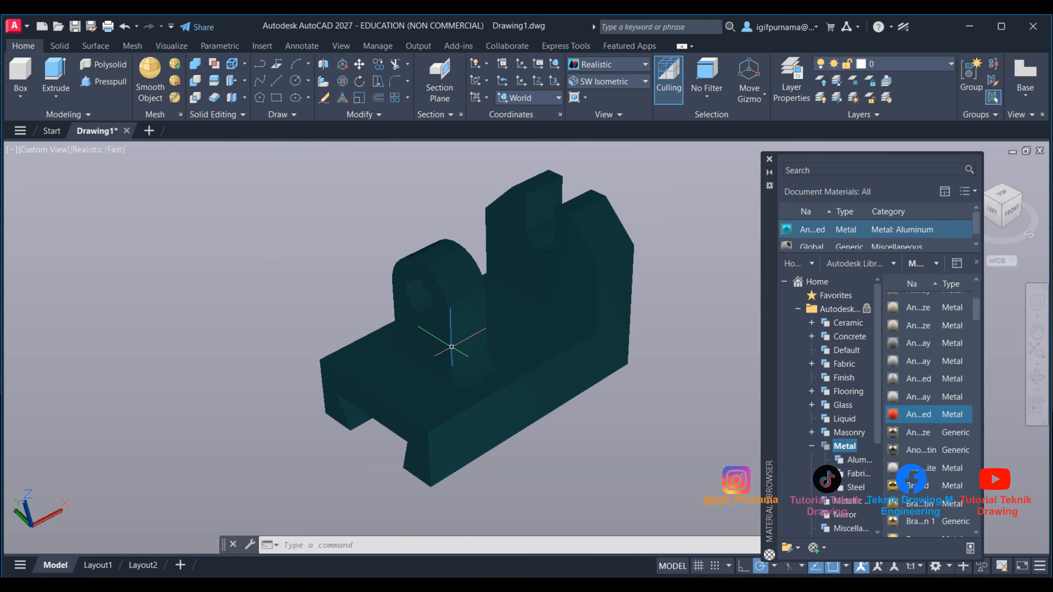
Step: Turn on the sun light and accept the recommended exposure adjustment
click(339, 48)
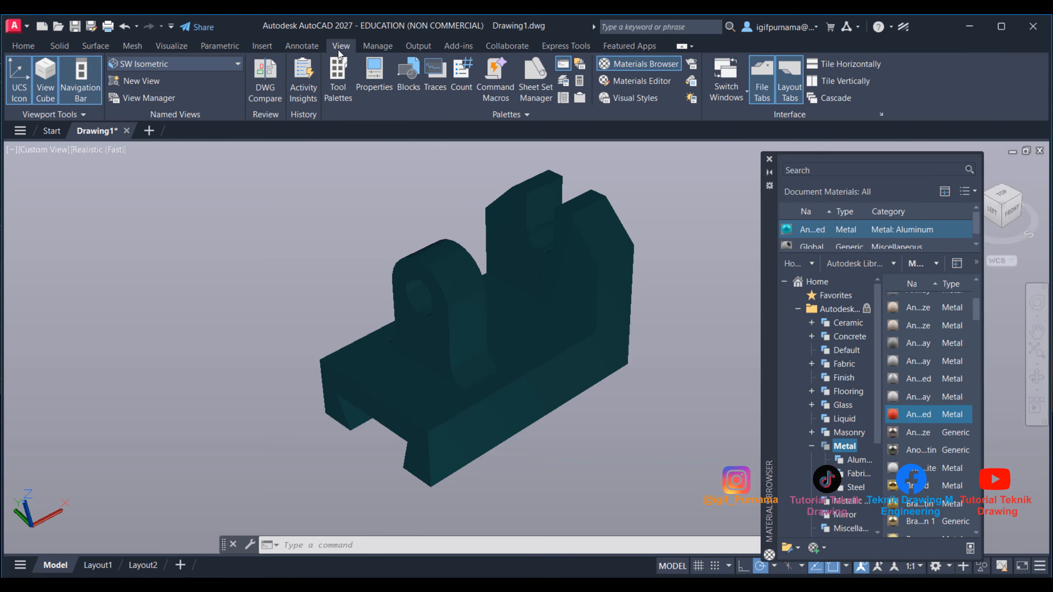
click(373, 48)
click(299, 48)
click(262, 47)
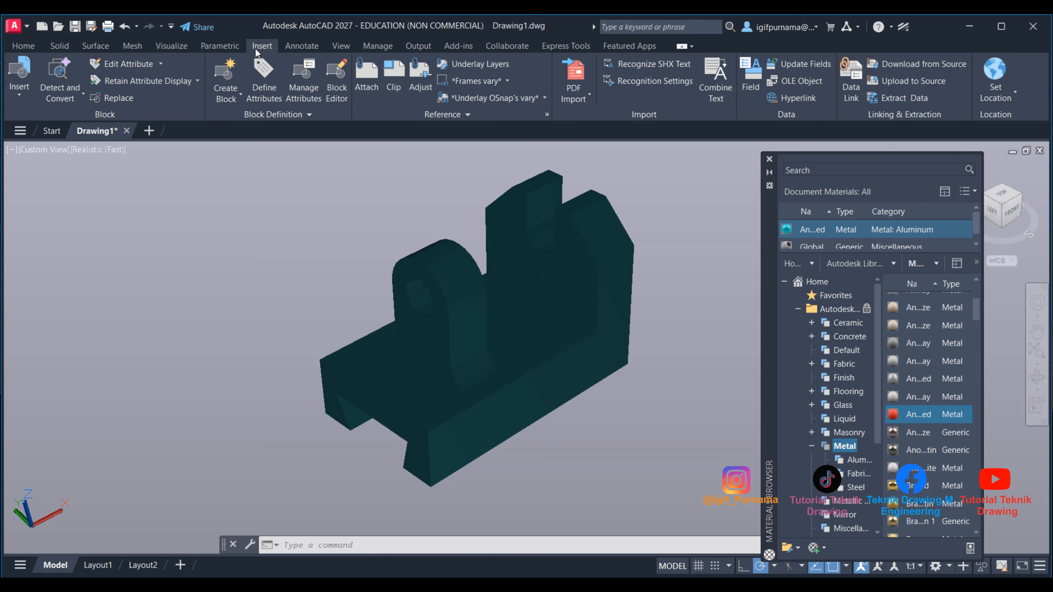
click(220, 47)
click(171, 46)
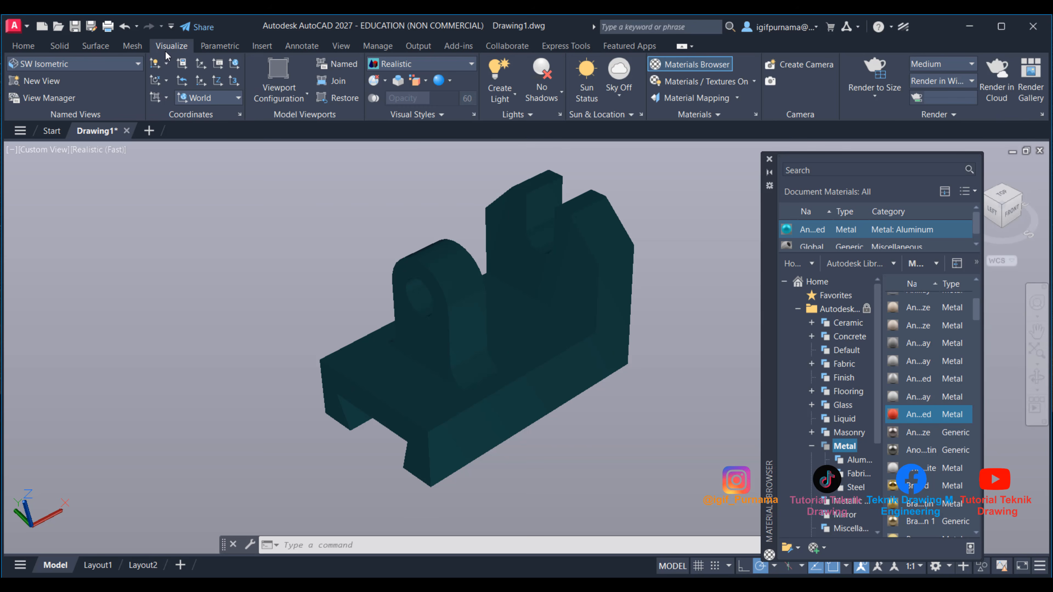
click(590, 99)
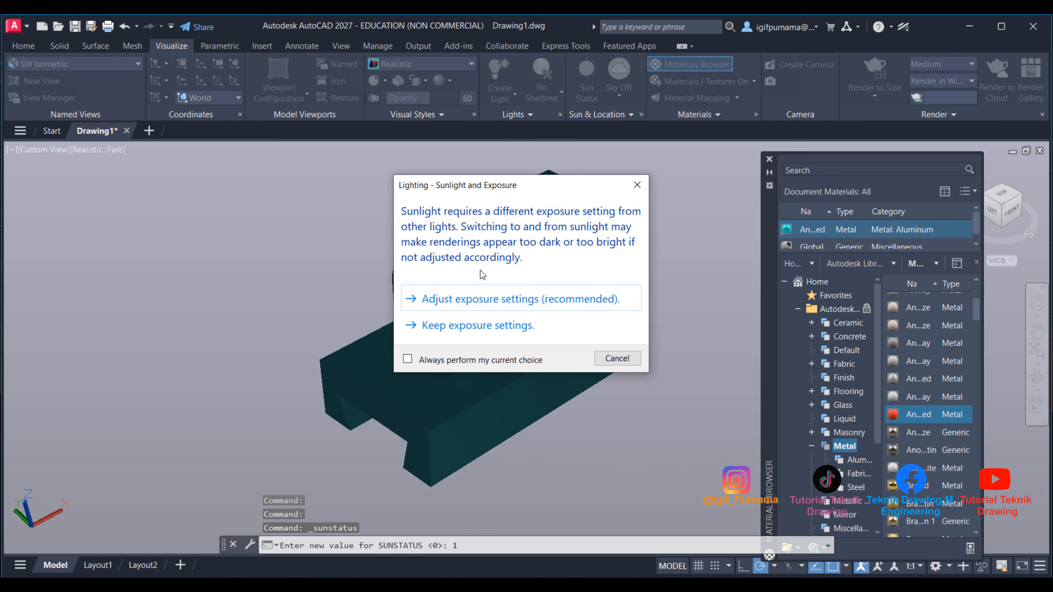
click(442, 300)
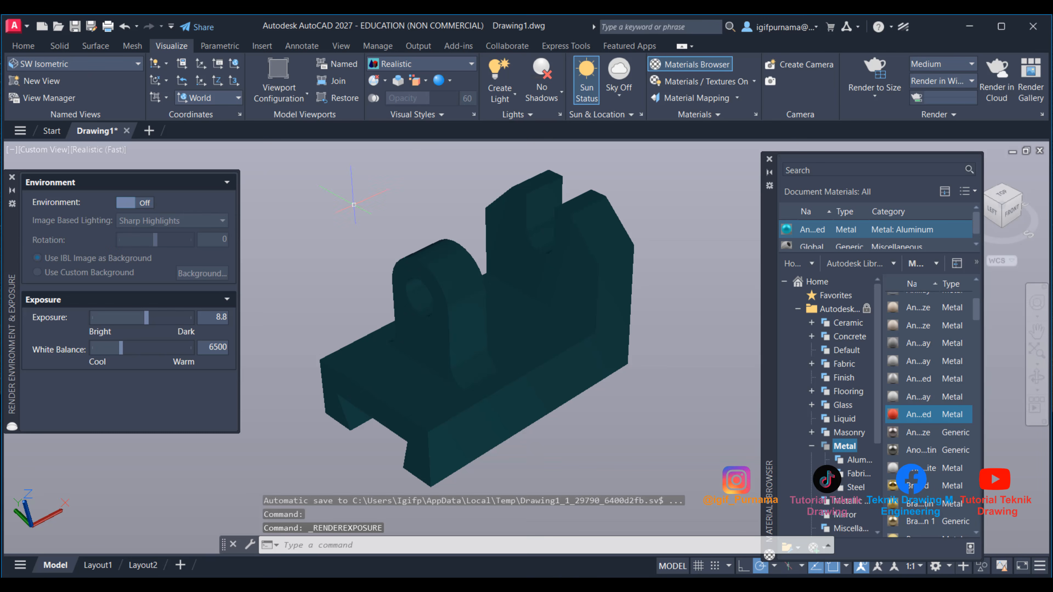
Step: Switch on the render environment with Sharp Highlights lighting and rotate it to about -19.24
click(140, 203)
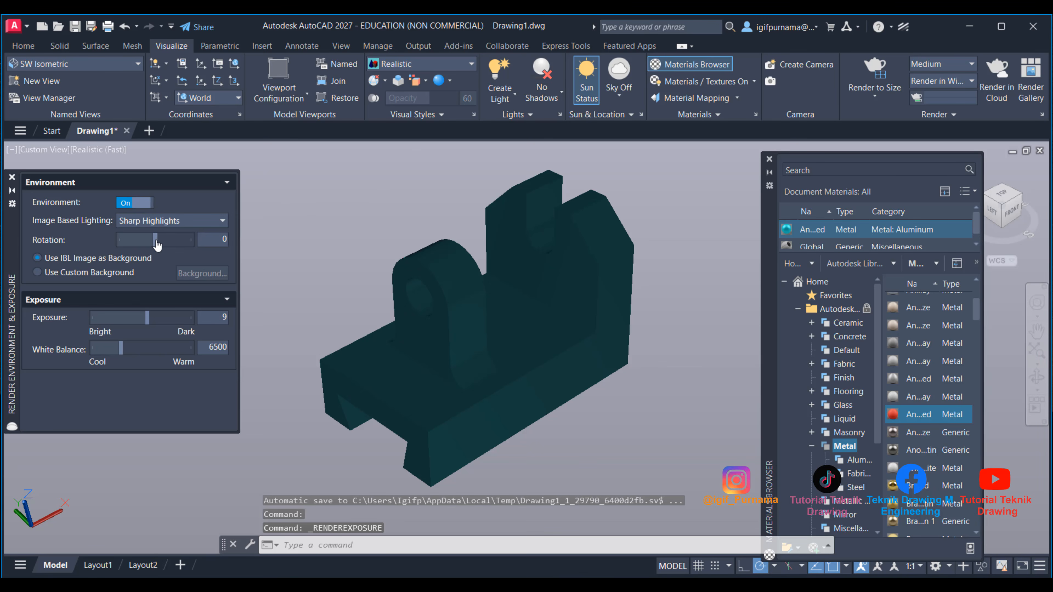
drag(149, 245, 148, 242)
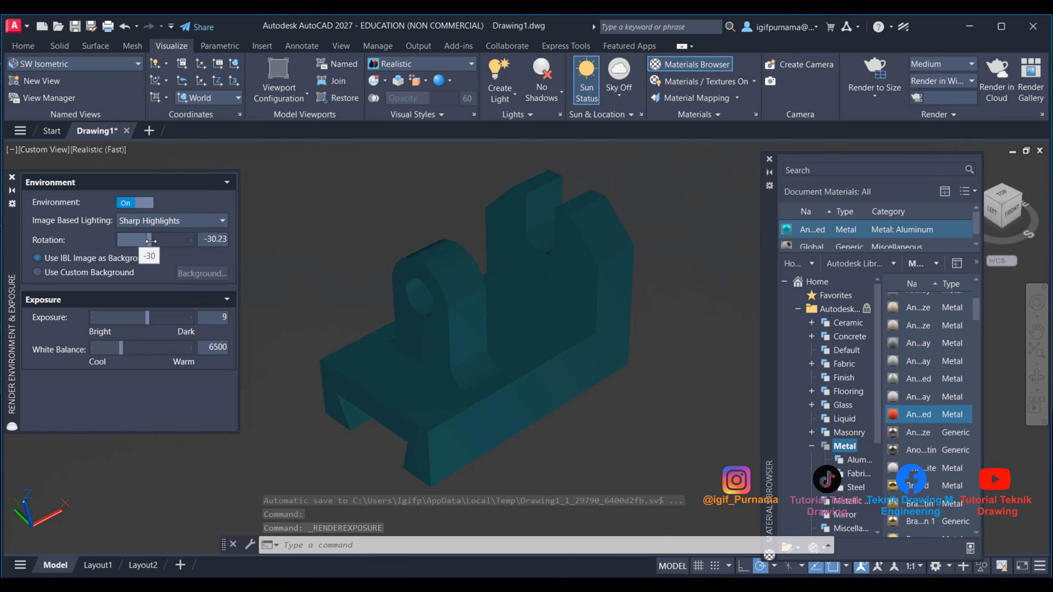
click(151, 221)
click(152, 222)
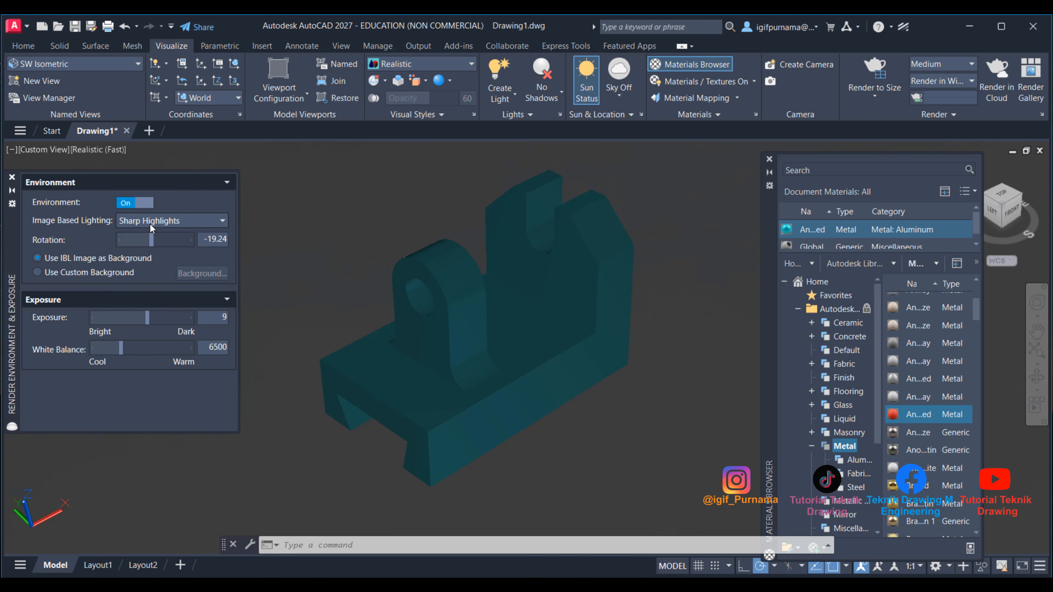
Step: Use a custom background of type Image for the image-based lighting
click(106, 273)
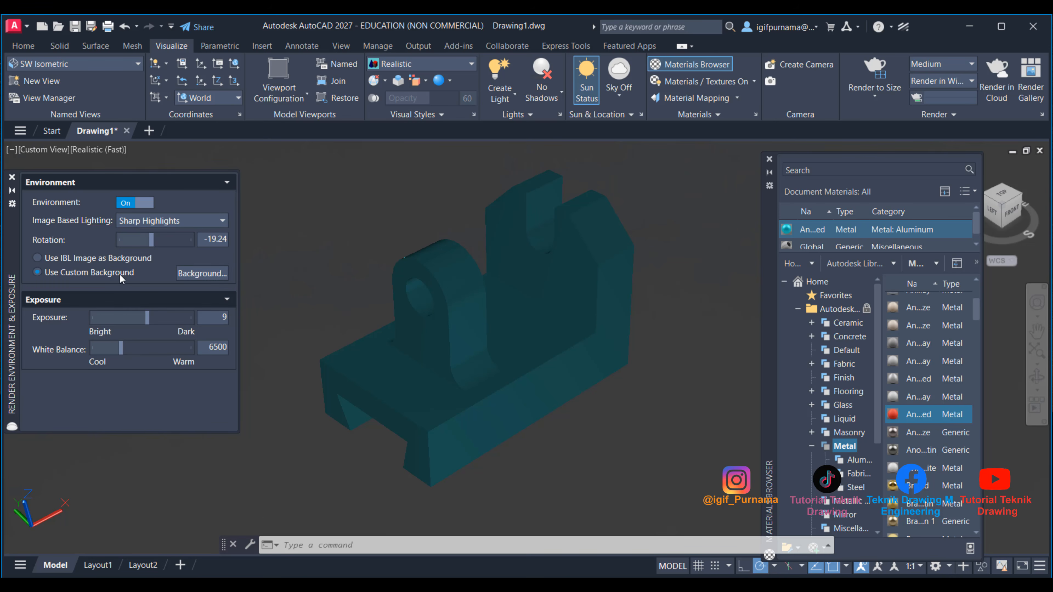
click(200, 274)
click(501, 202)
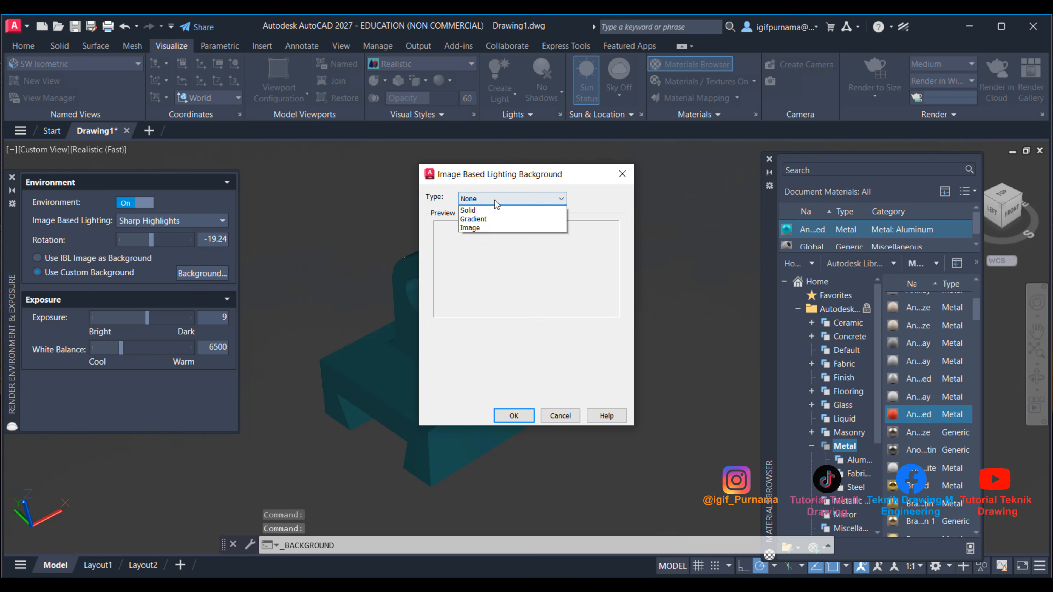
click(492, 220)
click(488, 201)
click(482, 239)
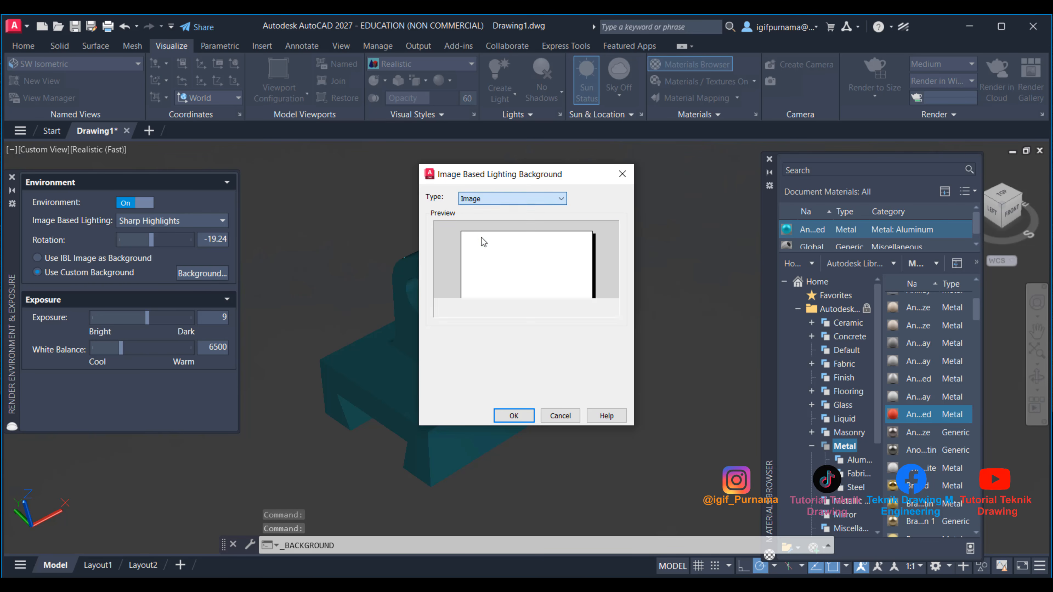
click(514, 416)
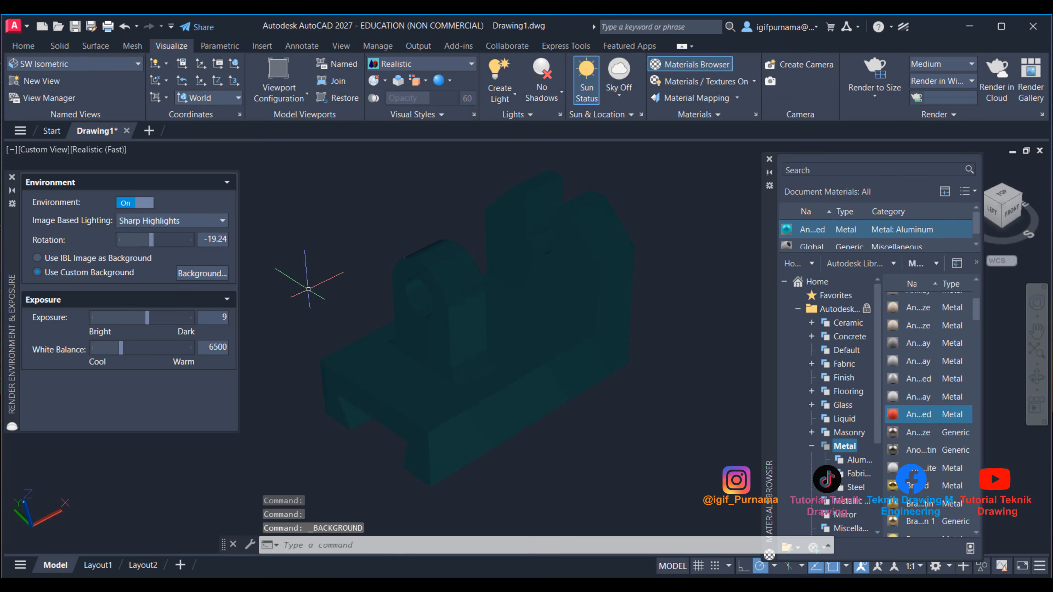
click(154, 218)
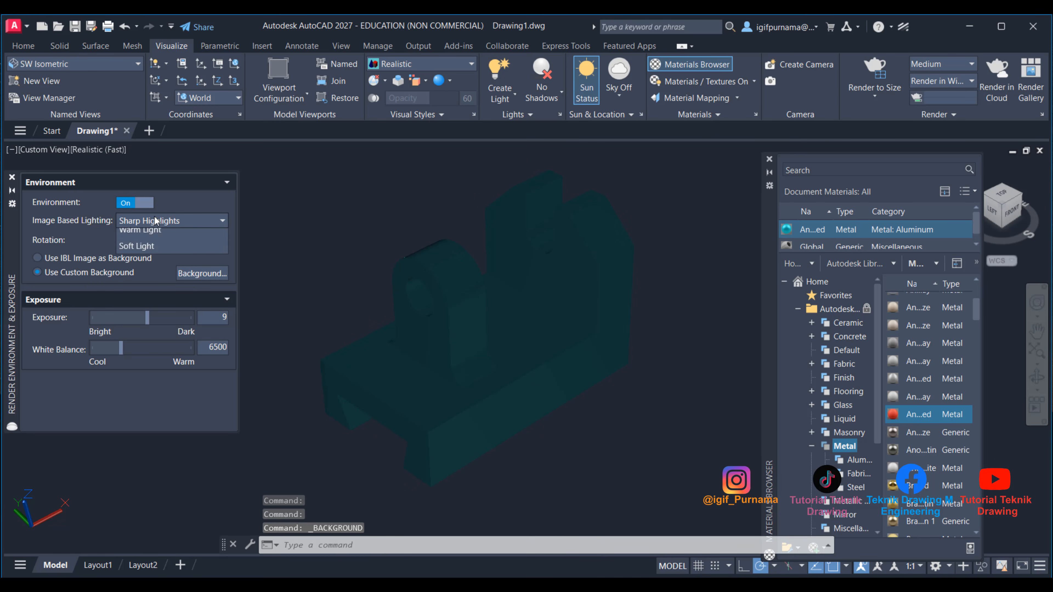
click(154, 217)
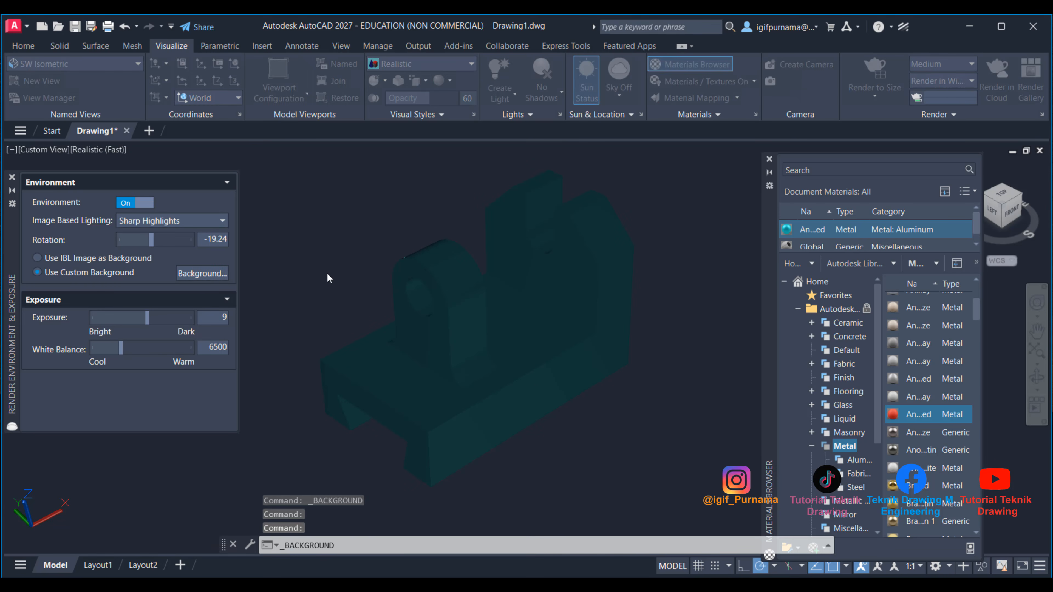
click(202, 273)
click(560, 416)
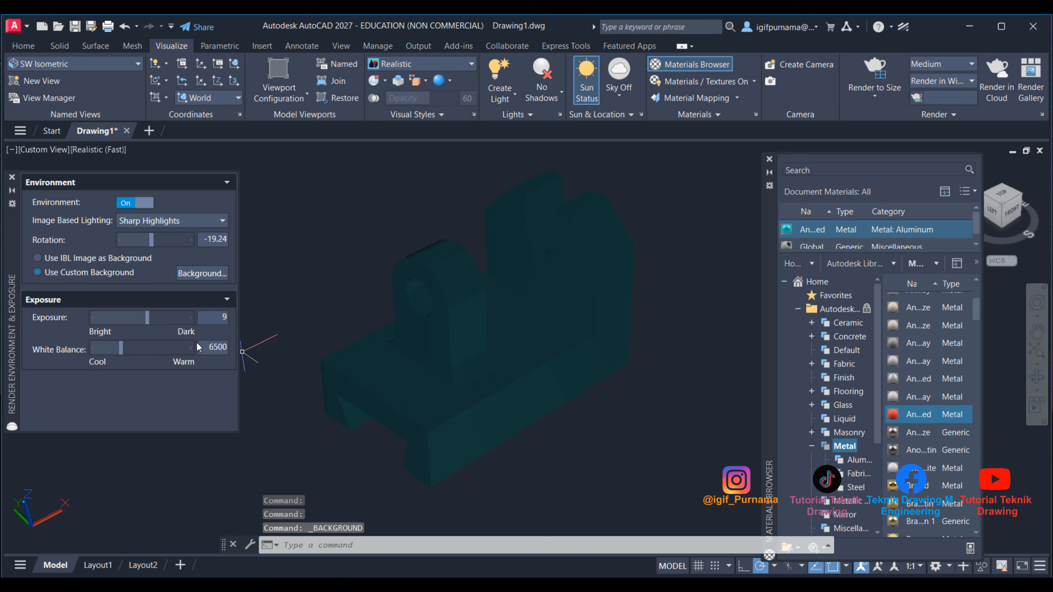
Step: Brighten the render exposure to 5.4 and set the white balance to 6077
drag(147, 318, 134, 317)
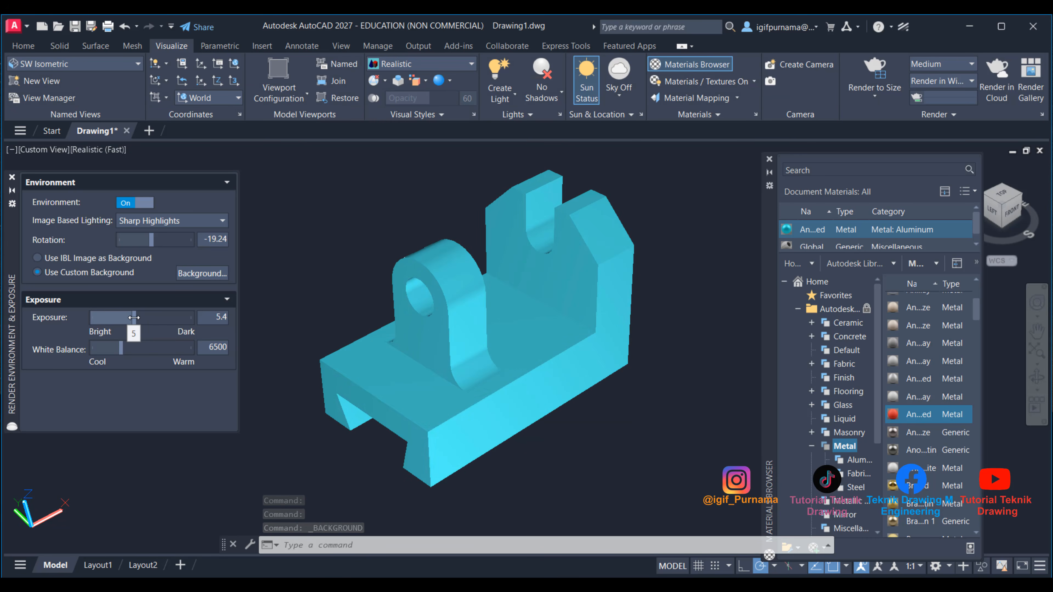
scroll(290, 332, up, 2)
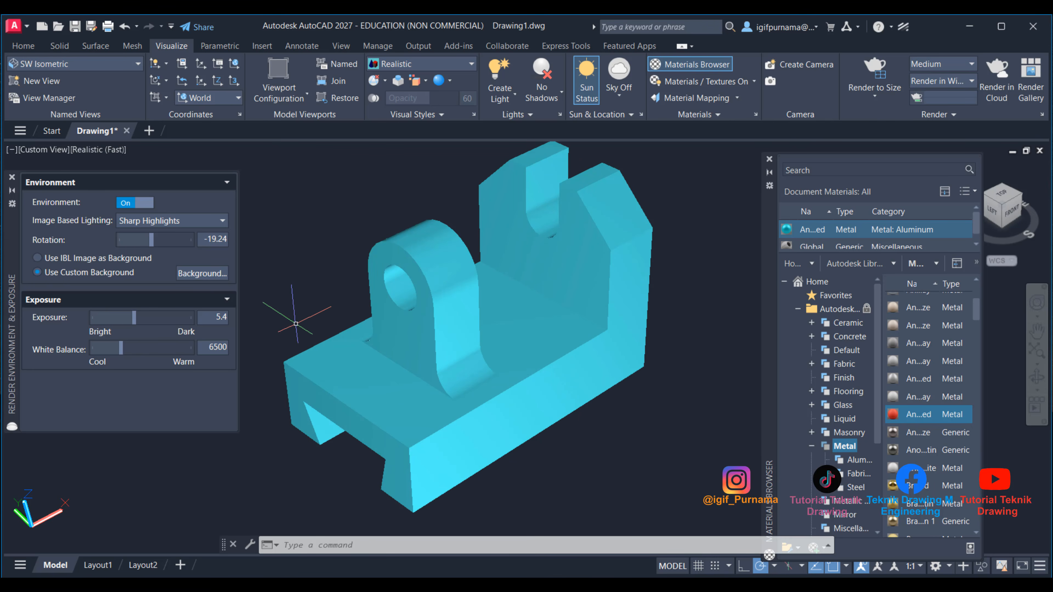
drag(121, 347, 134, 322)
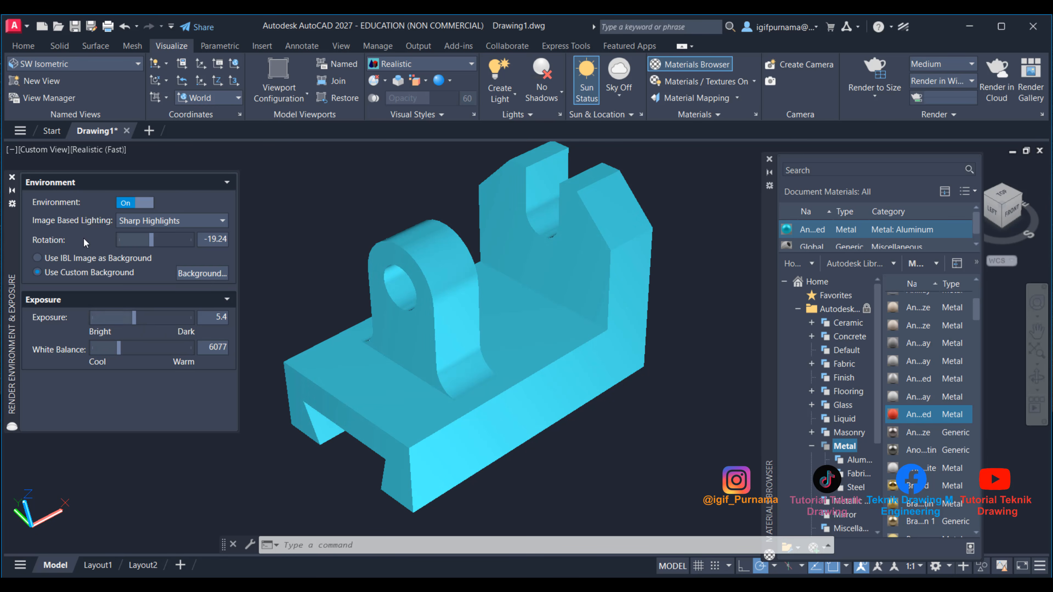
Step: Close the render environment settings and the Materials Browser to leave the bracket in clear view
click(13, 178)
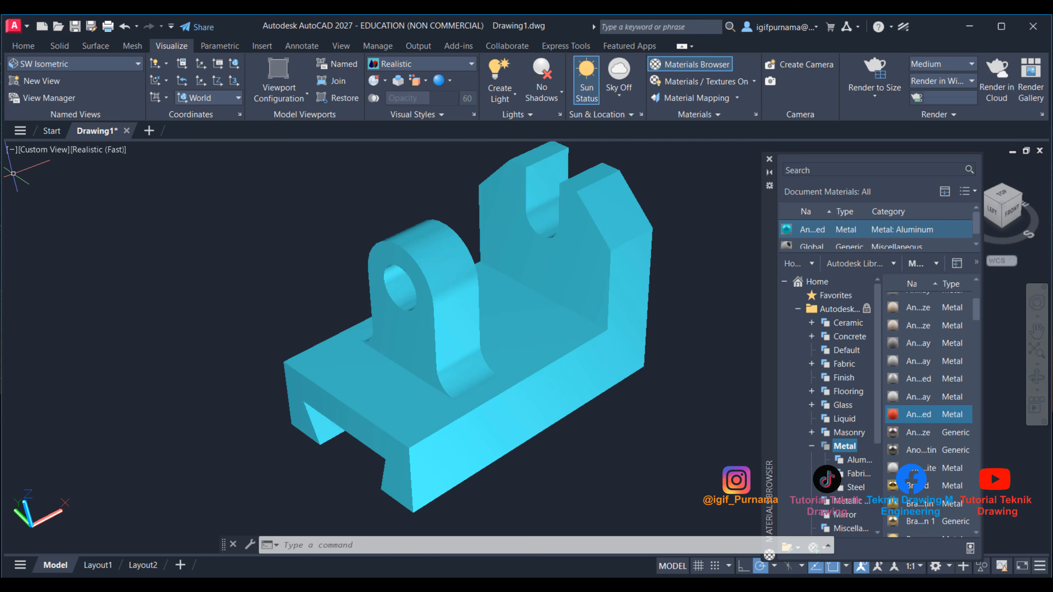
click(769, 161)
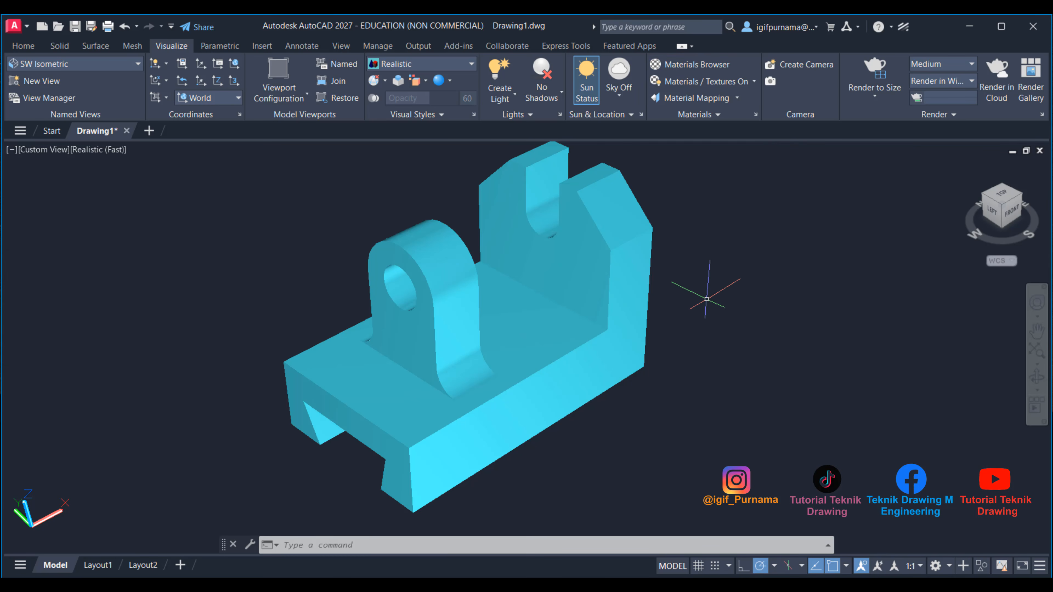
scroll(706, 298, up, 1)
scroll(707, 299, down, 1)
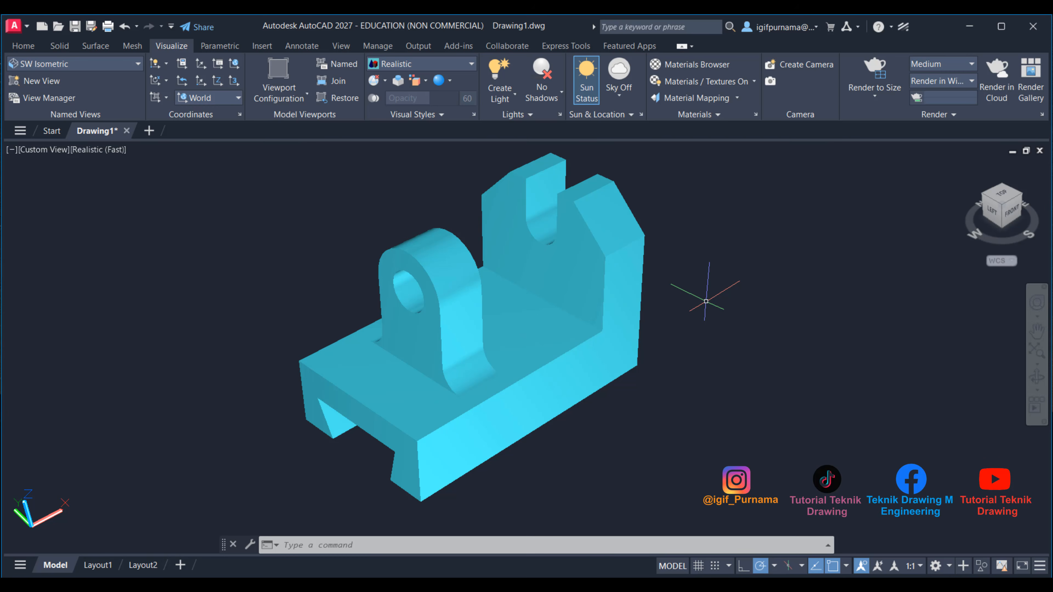